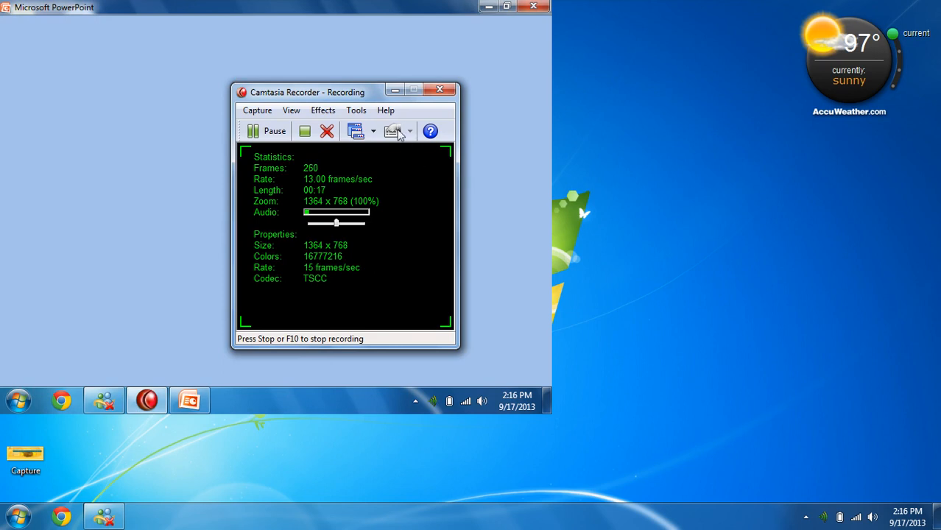
Step: Clear away the recorder window, add-in welcome message and getting started guide, and create a new blank presentation
{"action": "left_click", "coordinate": [394, 90]}
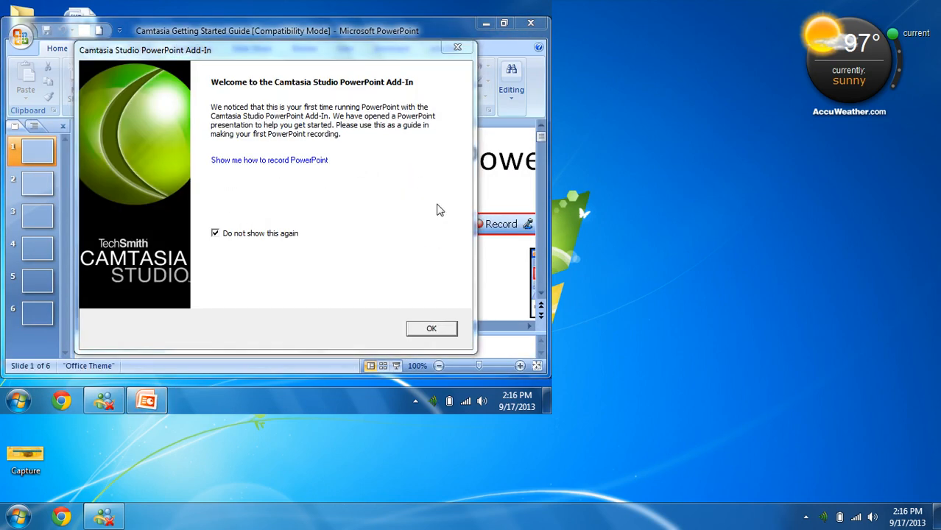
{"action": "left_click", "coordinate": [431, 328]}
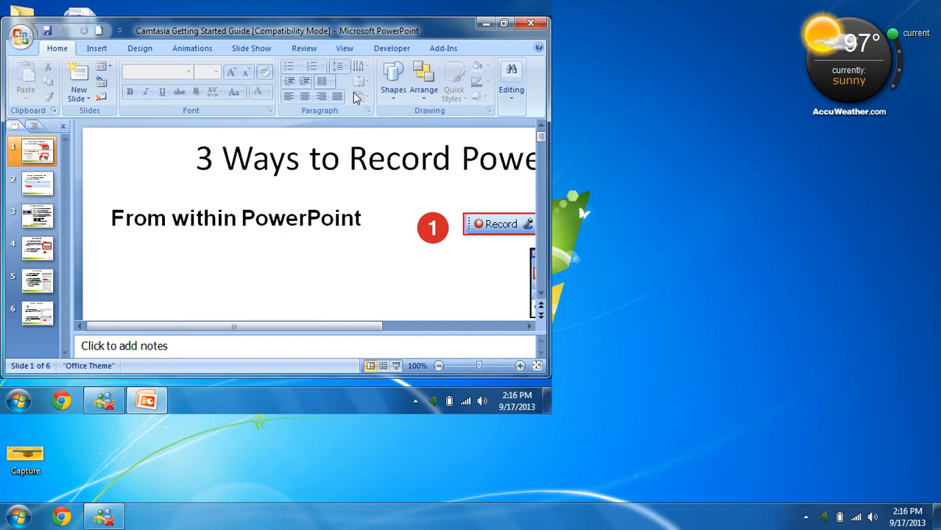
{"action": "double_click", "coordinate": [357, 29]}
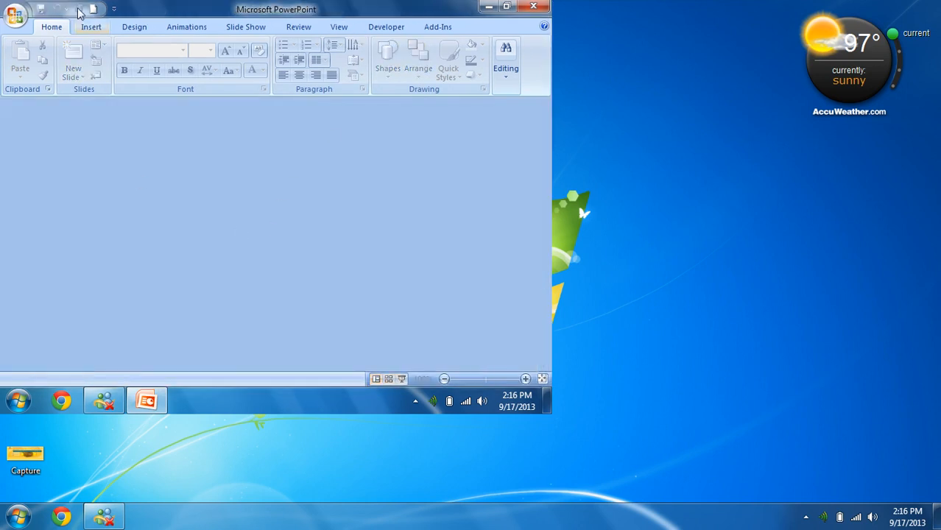
{"action": "left_click", "coordinate": [92, 9]}
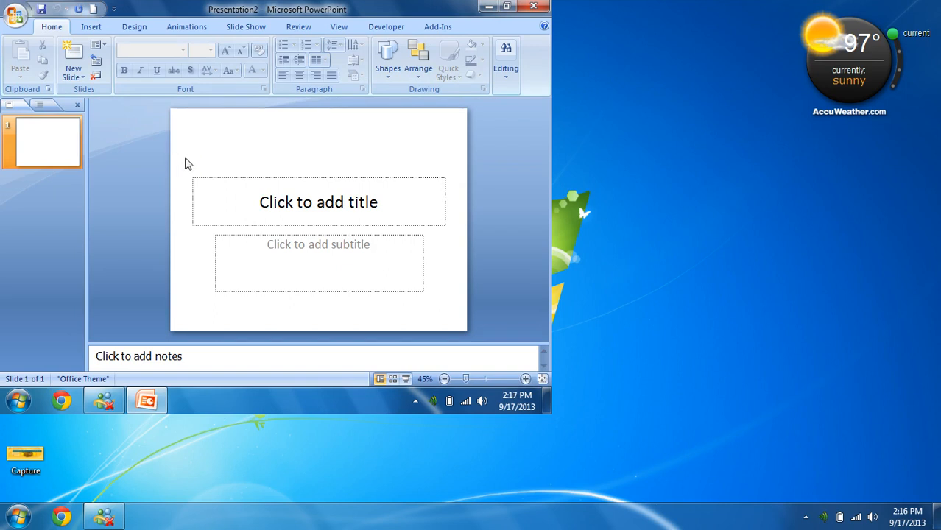
Step: Insert a table with six columns and seven rows using the table grid, enter "nAME" in its first cell, and undo the table
{"action": "left_click", "coordinate": [92, 27]}
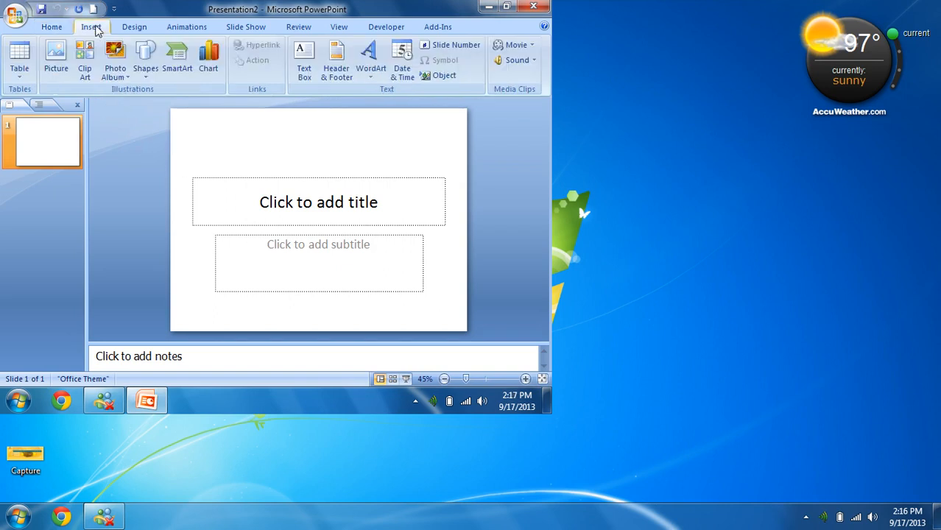
{"action": "left_click", "coordinate": [52, 26]}
{"action": "left_click", "coordinate": [91, 27]}
{"action": "left_click", "coordinate": [20, 64]}
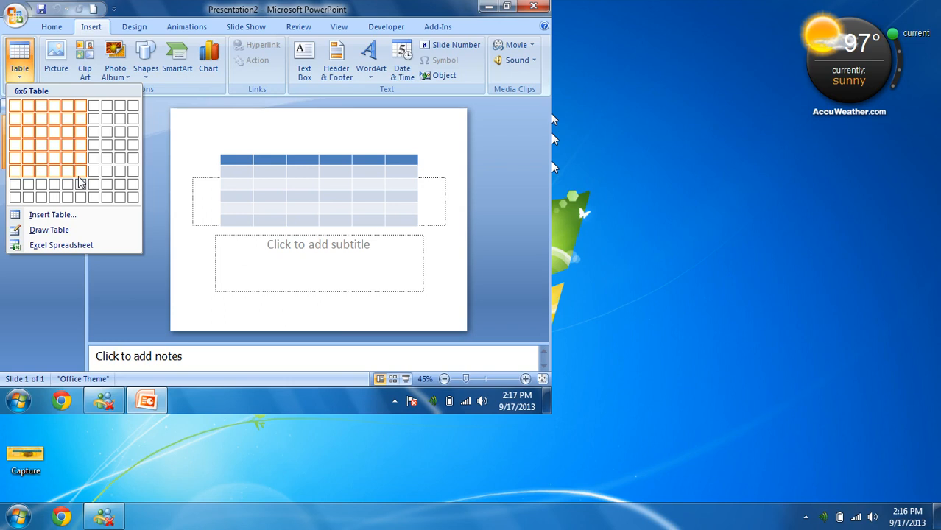
{"action": "left_click", "coordinate": [78, 177]}
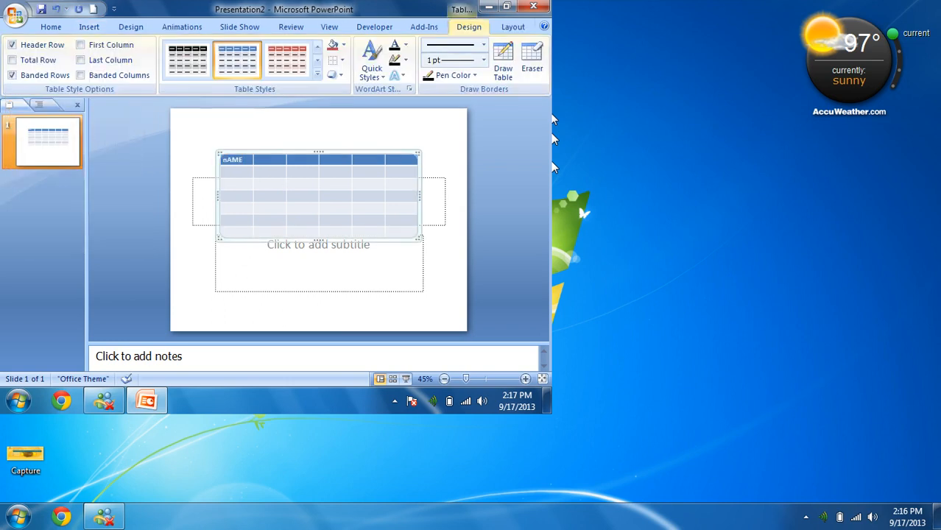
{"action": "key", "text": "ctrl+z"}
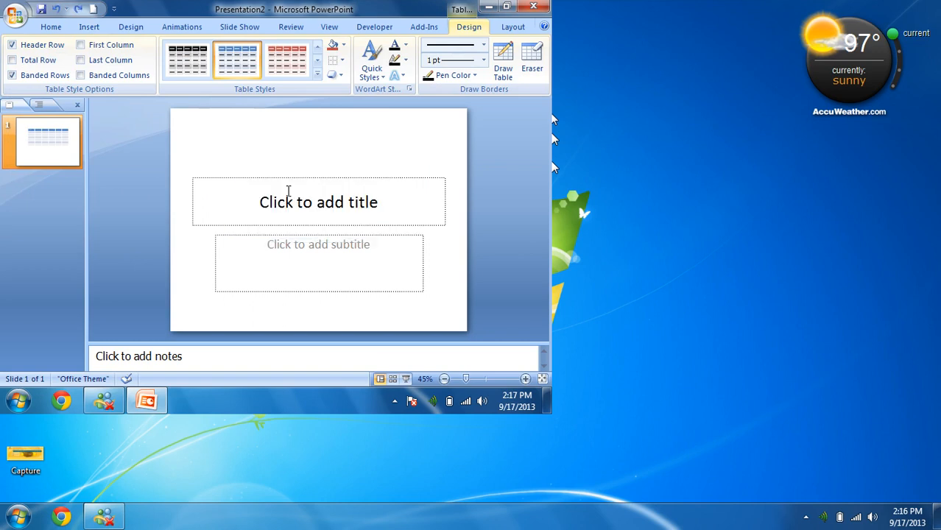
Step: Delete both the title and subtitle placeholders from the slide
{"action": "left_click_drag", "start_coordinate": [149, 153], "coordinate": [492, 339]}
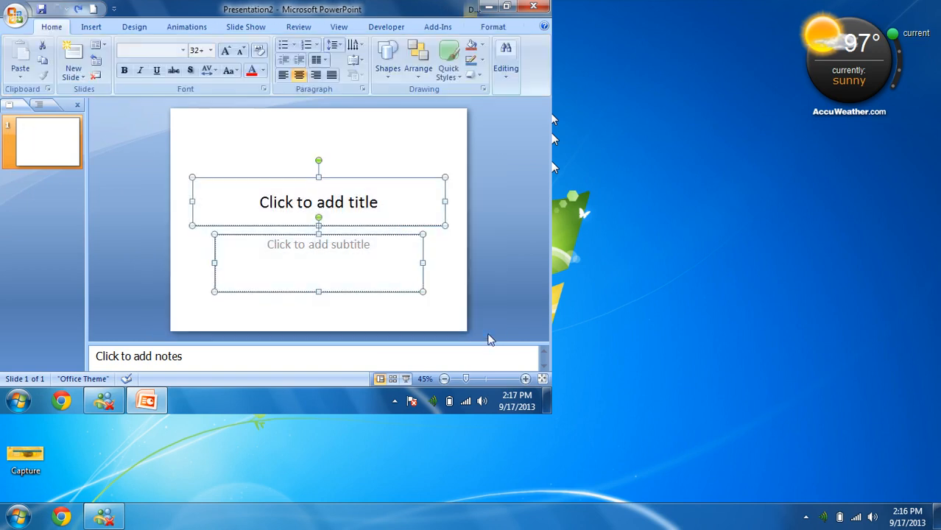
{"action": "key", "text": "Delete"}
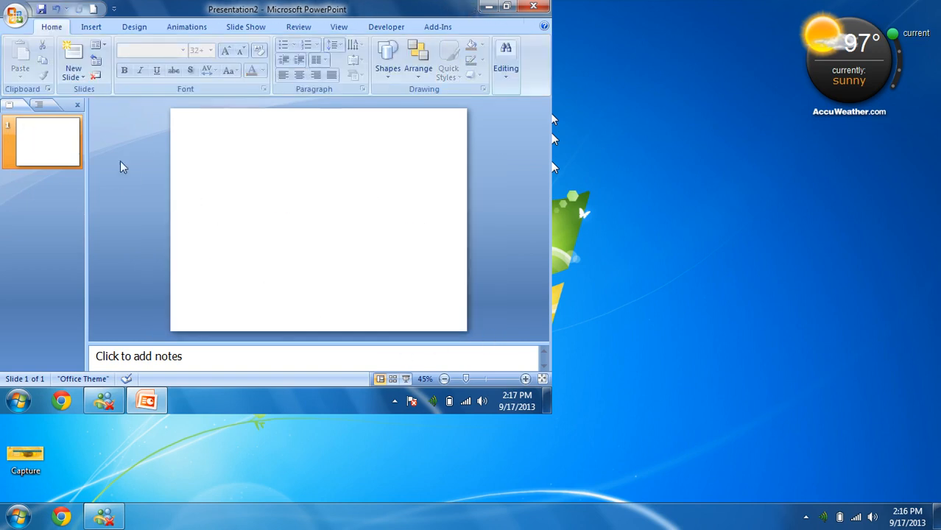
Step: Insert a table by specifying 5 columns and 20 rows, and undo the insertion
{"action": "left_click", "coordinate": [91, 26]}
{"action": "left_click", "coordinate": [19, 57]}
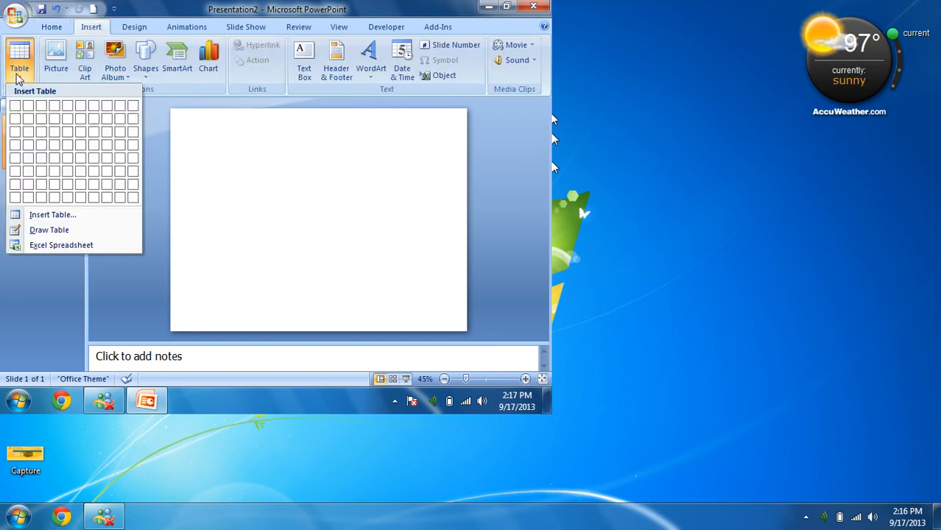
{"action": "left_click", "coordinate": [59, 217]}
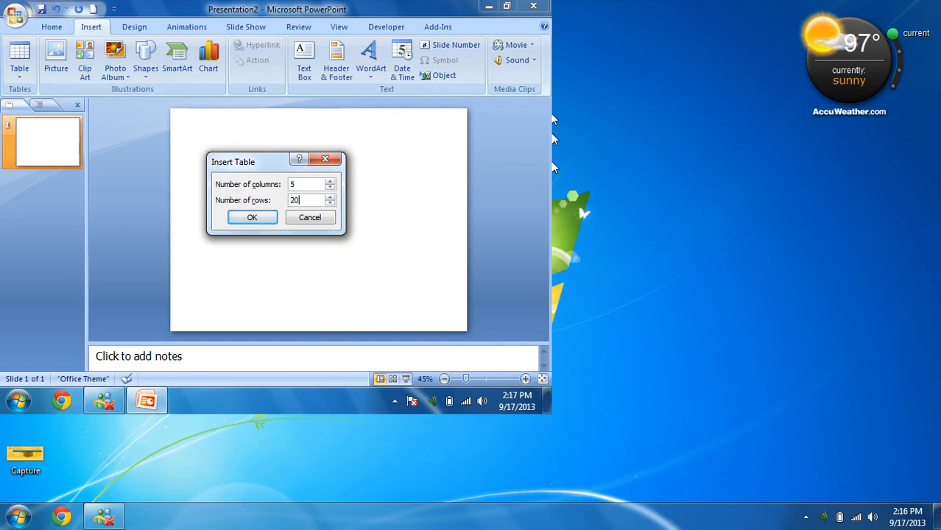
{"action": "key", "text": "Return"}
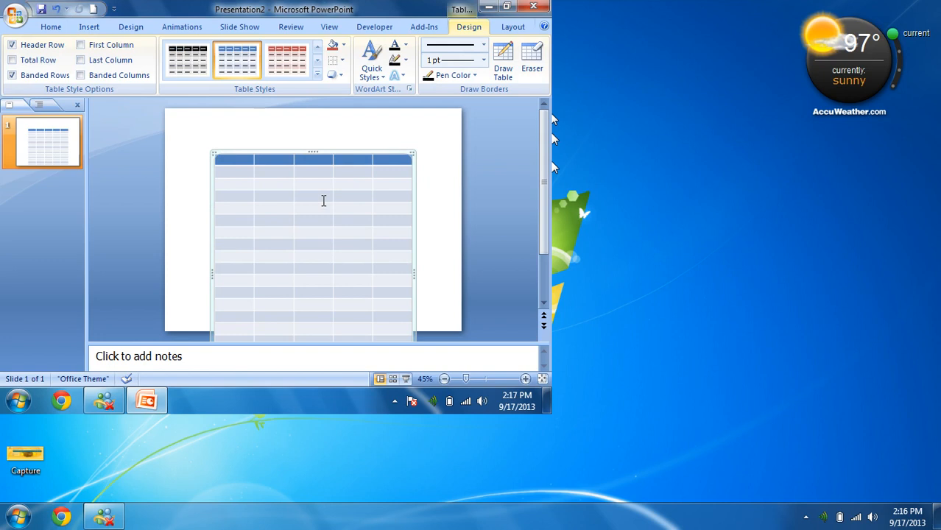
{"action": "key", "text": "ctrl+z"}
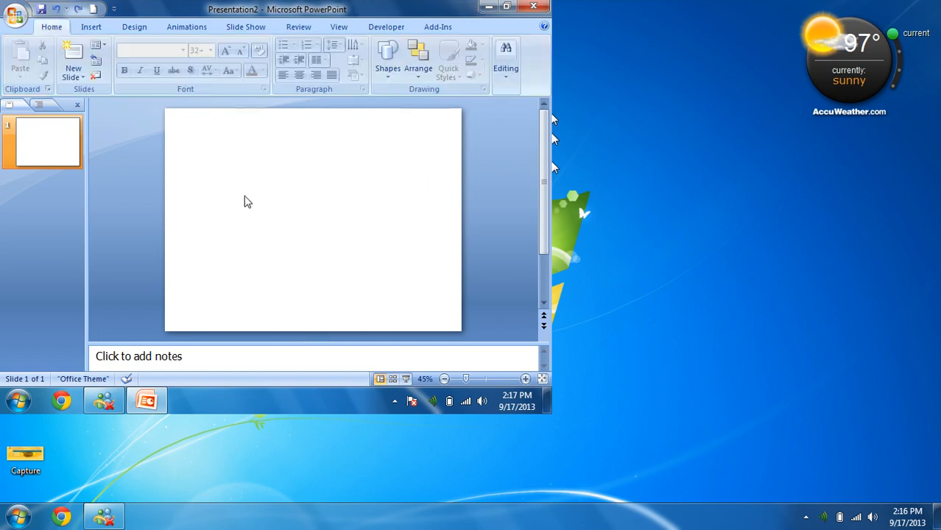
Step: Draw a single-cell table freehand across the middle of the blank slide, and undo it
{"action": "left_click", "coordinate": [91, 26]}
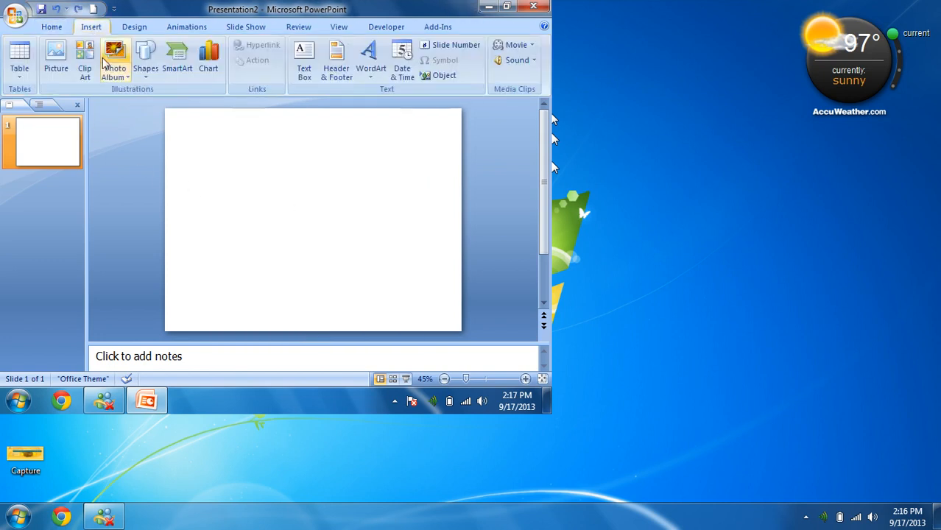
{"action": "left_click", "coordinate": [19, 63]}
{"action": "left_click", "coordinate": [49, 230]}
{"action": "left_click_drag", "start_coordinate": [211, 147], "coordinate": [389, 275]}
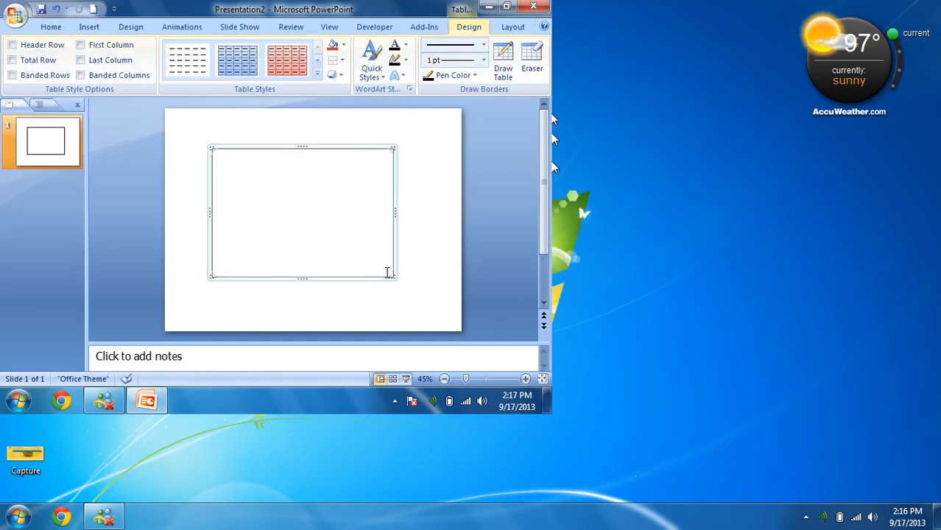
{"action": "key", "text": "ctrl+z"}
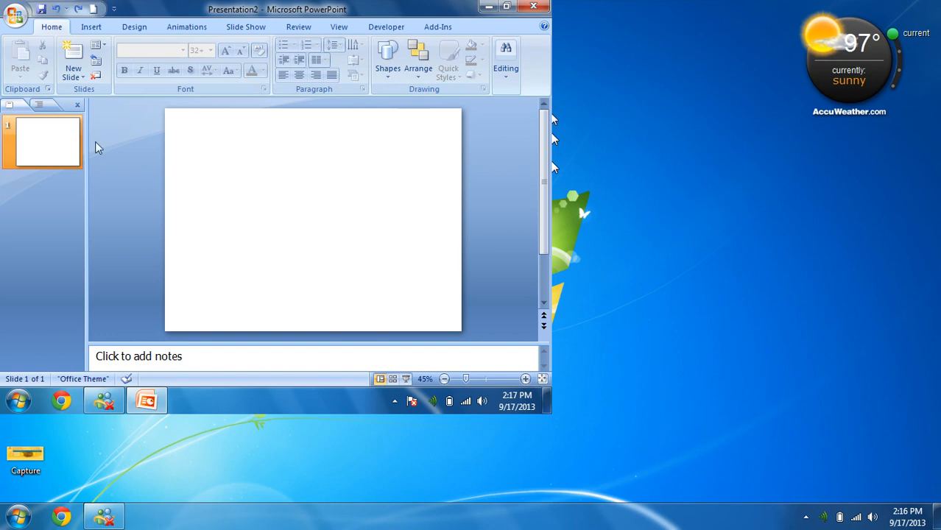
Step: Embed an Excel spreadsheet on the slide, enlarge it to cover most of the slide's width, and delete it
{"action": "left_click", "coordinate": [91, 27]}
{"action": "left_click", "coordinate": [19, 59]}
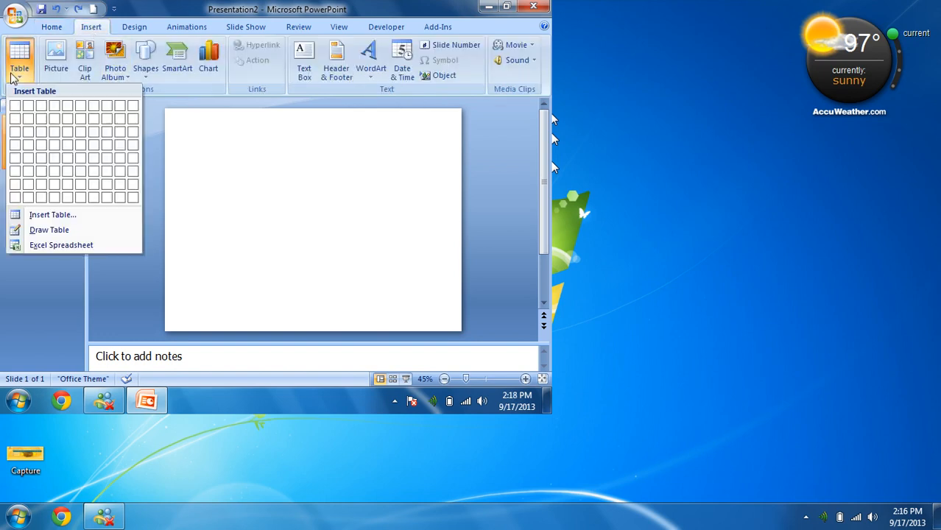
{"action": "left_click", "coordinate": [77, 243]}
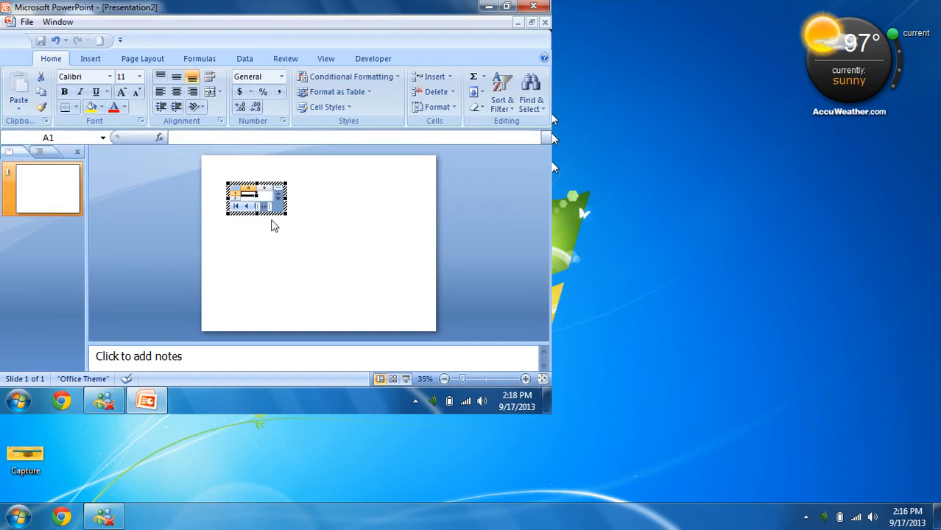
{"action": "left_click_drag", "start_coordinate": [288, 215], "coordinate": [382, 295]}
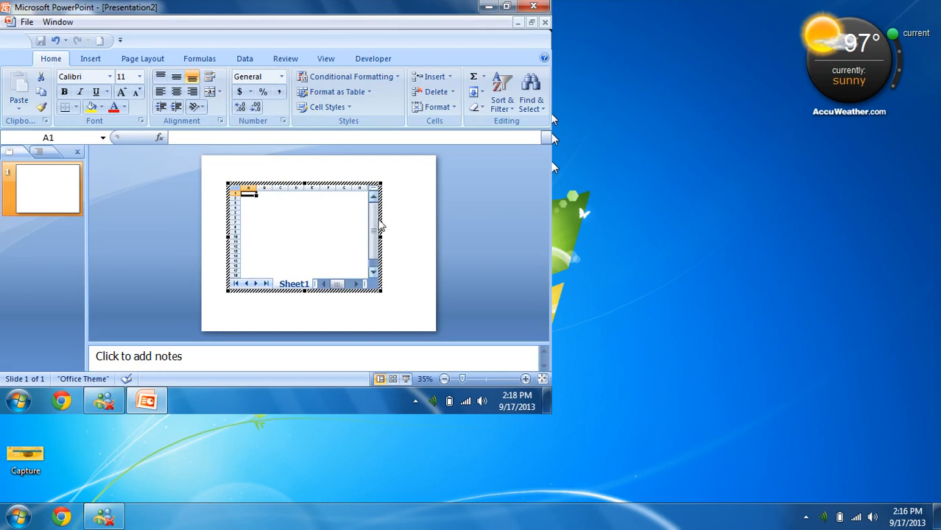
{"action": "left_click", "coordinate": [419, 198]}
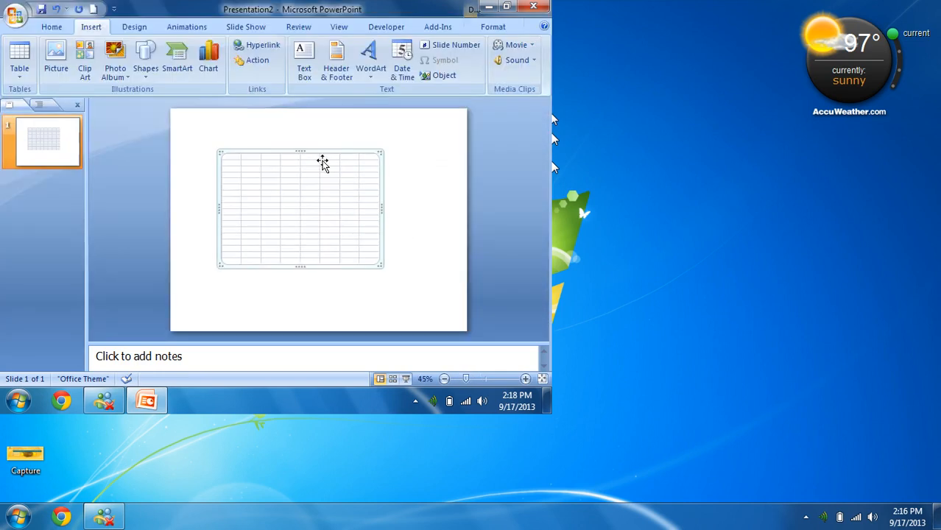
{"action": "key", "text": "Delete"}
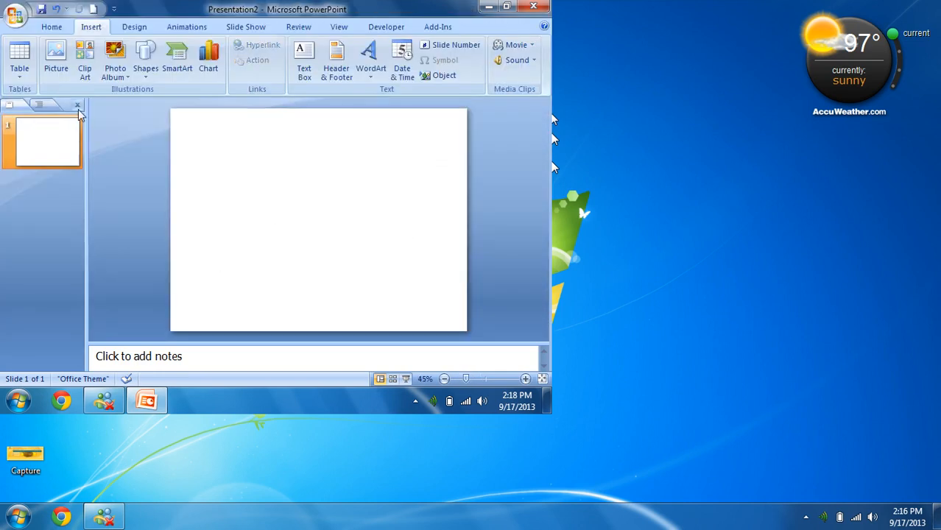
Step: Browse the Pictures library for an image to insert and look over the available shapes without adding anything
{"action": "left_click", "coordinate": [56, 59]}
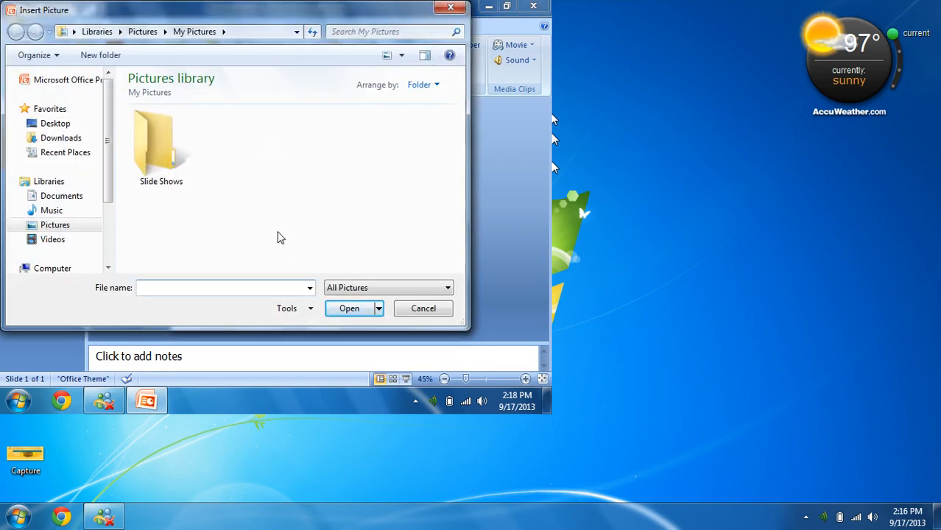
{"action": "left_click", "coordinate": [59, 227]}
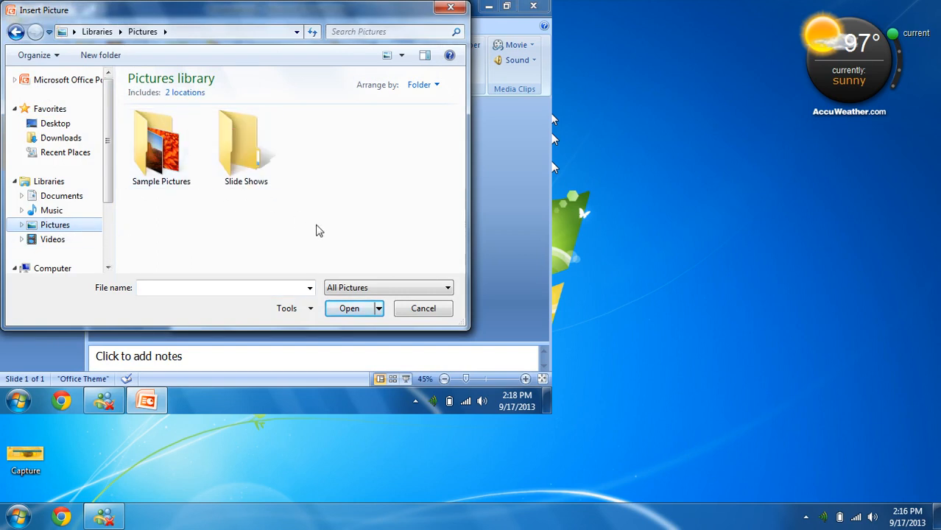
{"action": "left_click", "coordinate": [420, 308]}
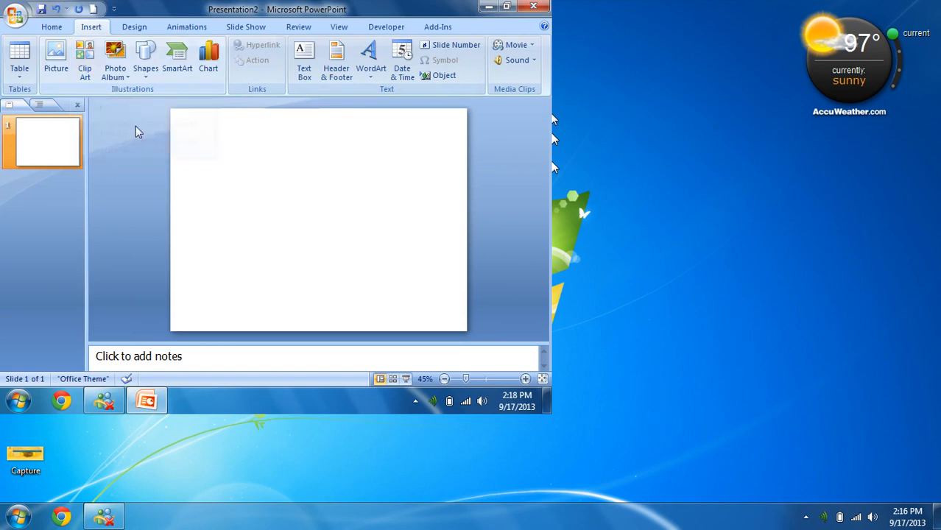
{"action": "left_click", "coordinate": [149, 81]}
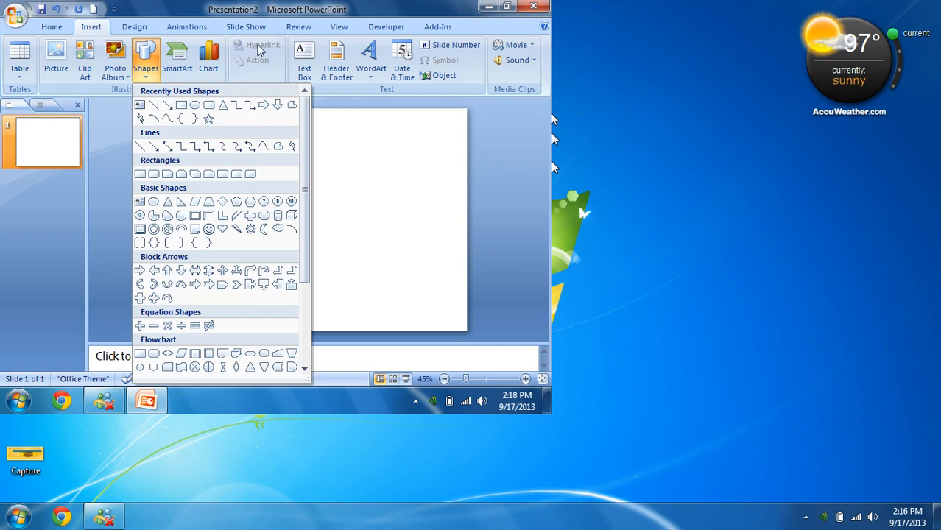
{"action": "left_click", "coordinate": [384, 145]}
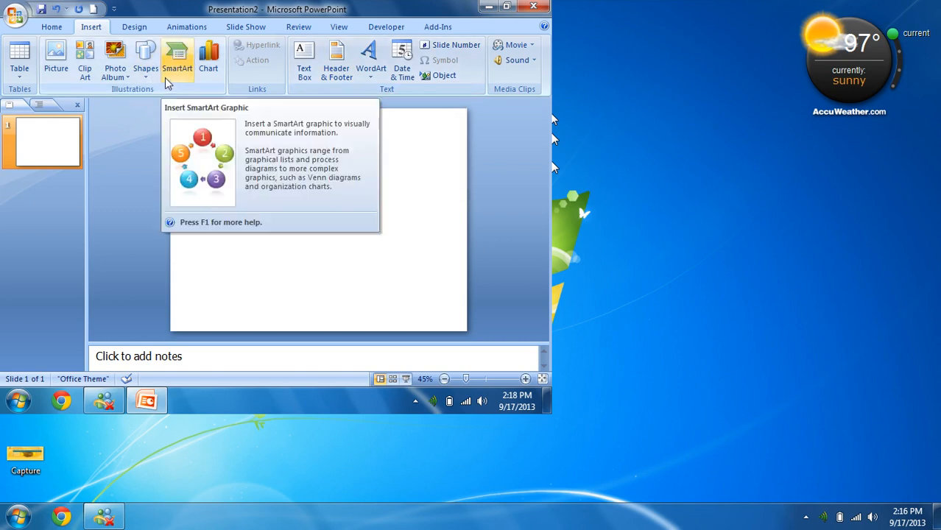
Step: Dismiss the VAIO Update notification and bring the presentation window back into view
{"action": "left_click", "coordinate": [126, 77]}
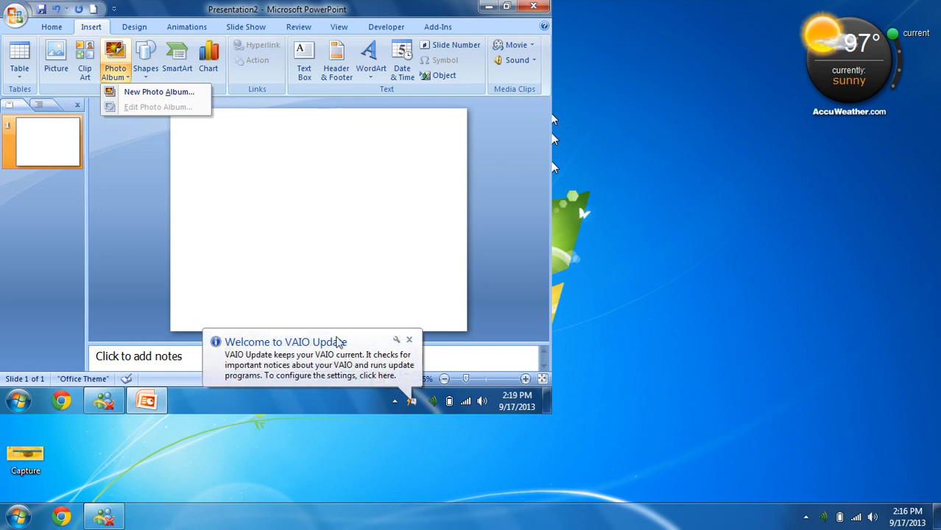
{"action": "left_click", "coordinate": [409, 339]}
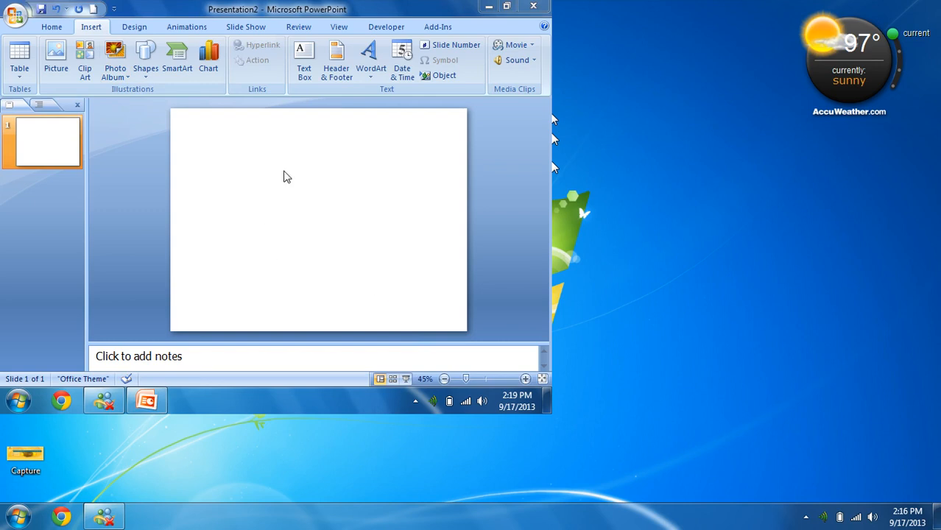
{"action": "left_click", "coordinate": [546, 409]}
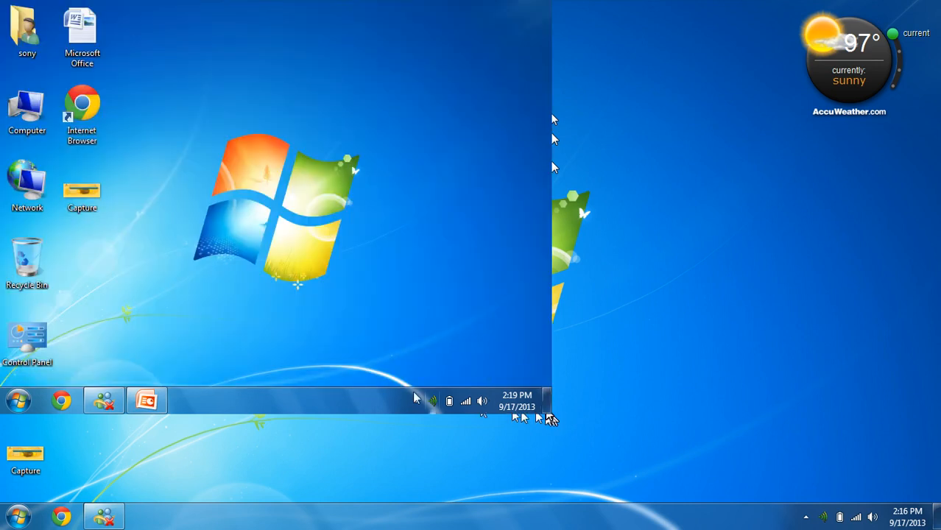
{"action": "left_click", "coordinate": [146, 401]}
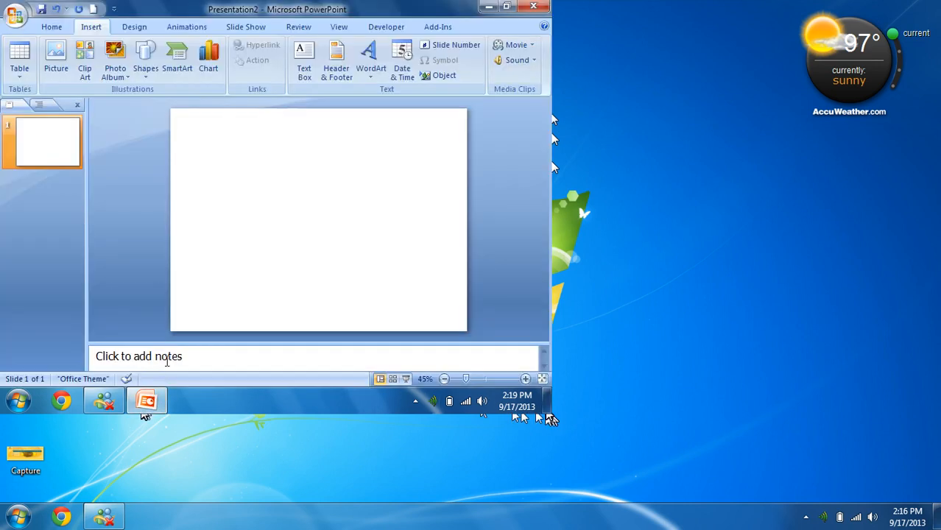
Step: Start a new photo album and add all eight images from the Sample Pictures folder
{"action": "left_click", "coordinate": [115, 66]}
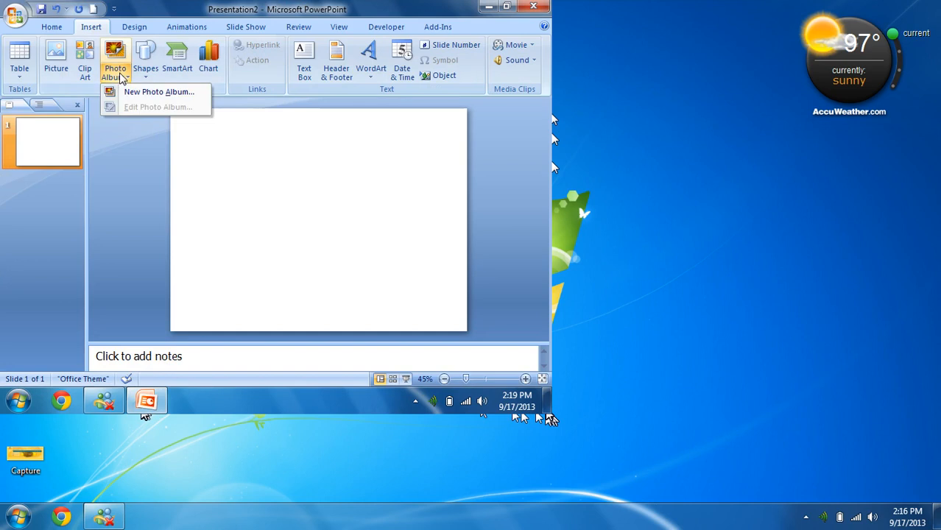
{"action": "left_click", "coordinate": [166, 93]}
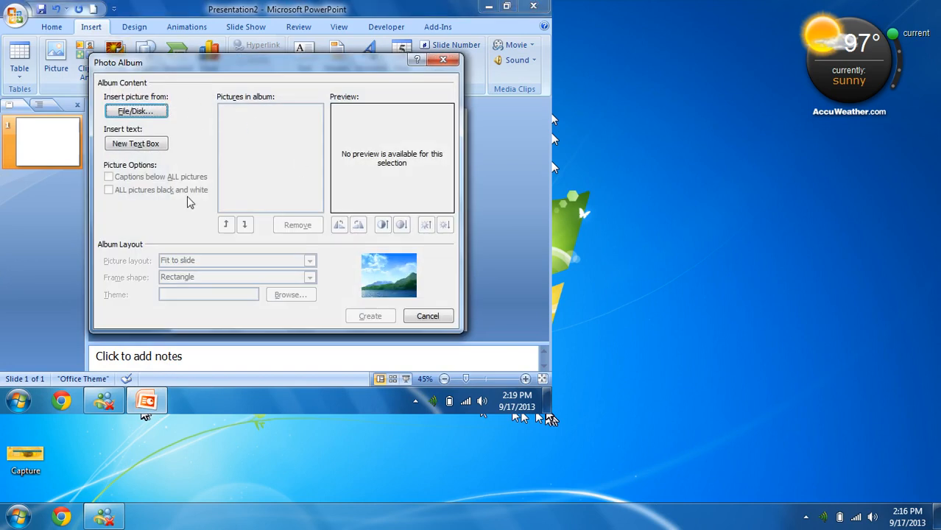
{"action": "left_click", "coordinate": [135, 111]}
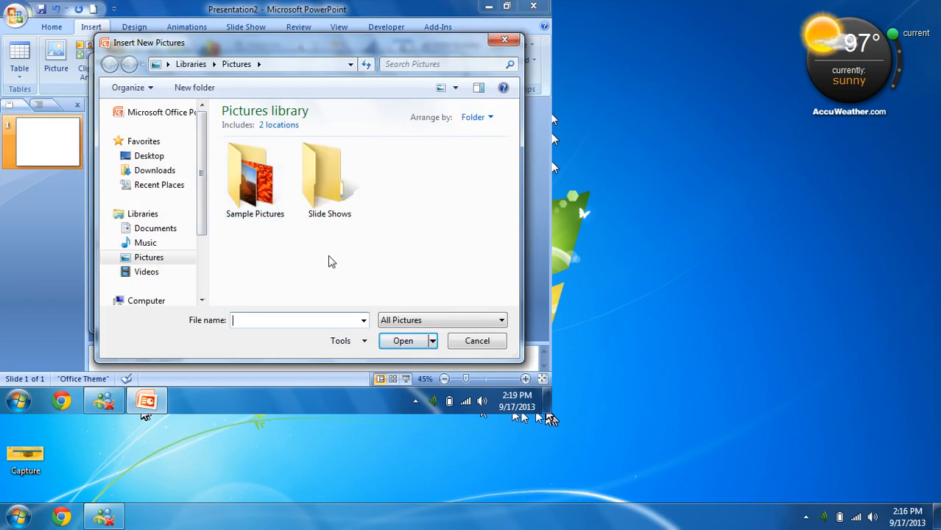
{"action": "double_click", "coordinate": [252, 184]}
{"action": "left_click_drag", "start_coordinate": [486, 274], "coordinate": [229, 158]}
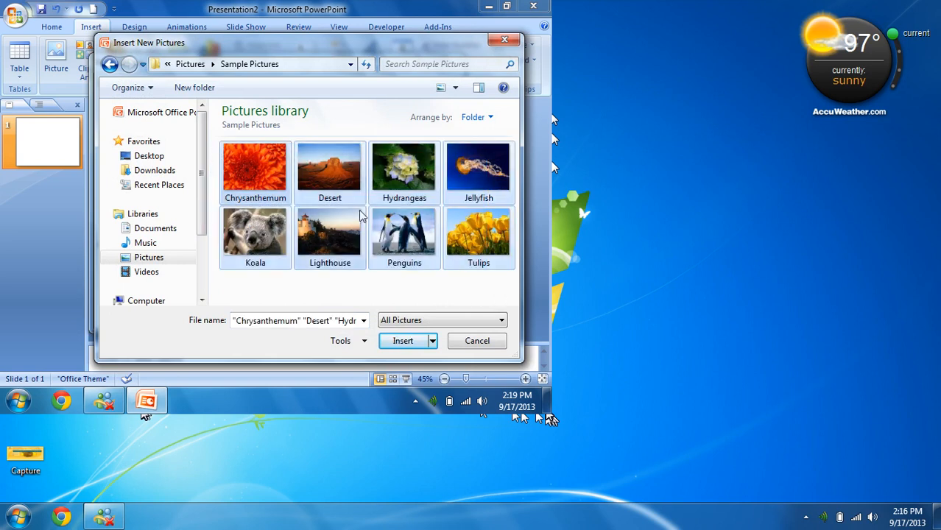
{"action": "left_click", "coordinate": [398, 340]}
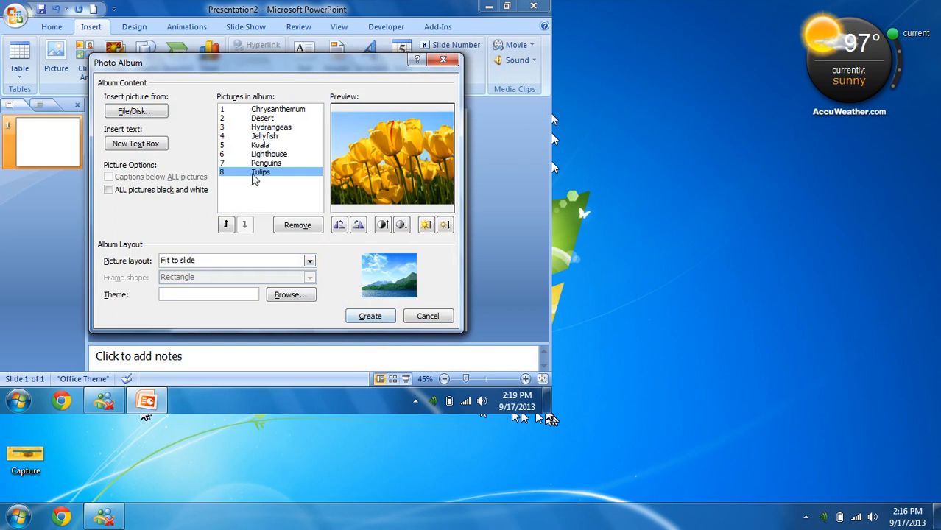
Step: Add a text box to the album directly after the Chrysanthemum picture
{"action": "left_click", "coordinate": [274, 118]}
{"action": "left_click", "coordinate": [283, 110]}
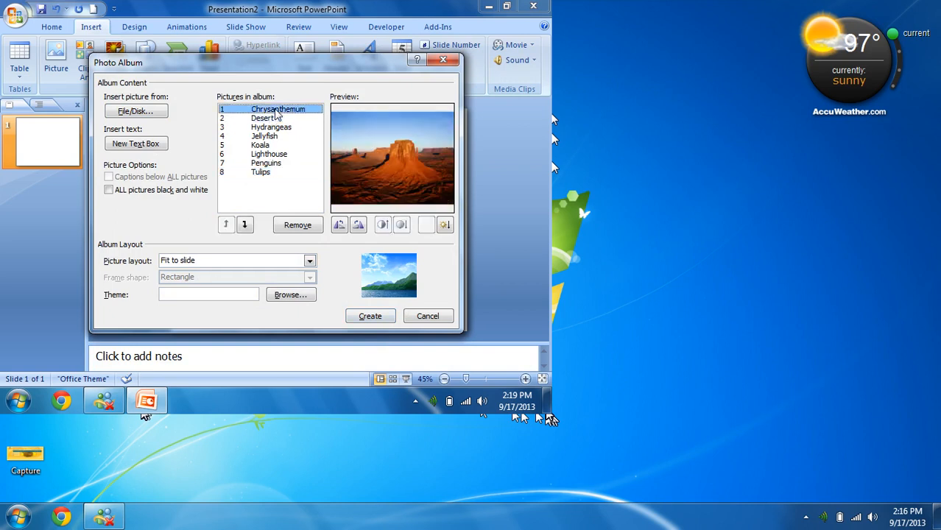
{"action": "left_click", "coordinate": [137, 144]}
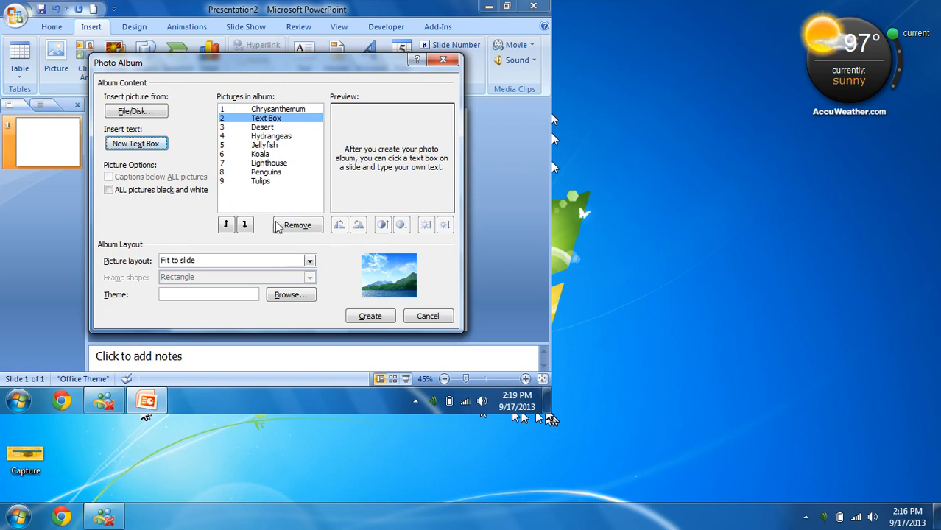
Step: Move the Tulips picture up six places and back down three in the album order, and remove it from the album
{"action": "left_click", "coordinate": [255, 183]}
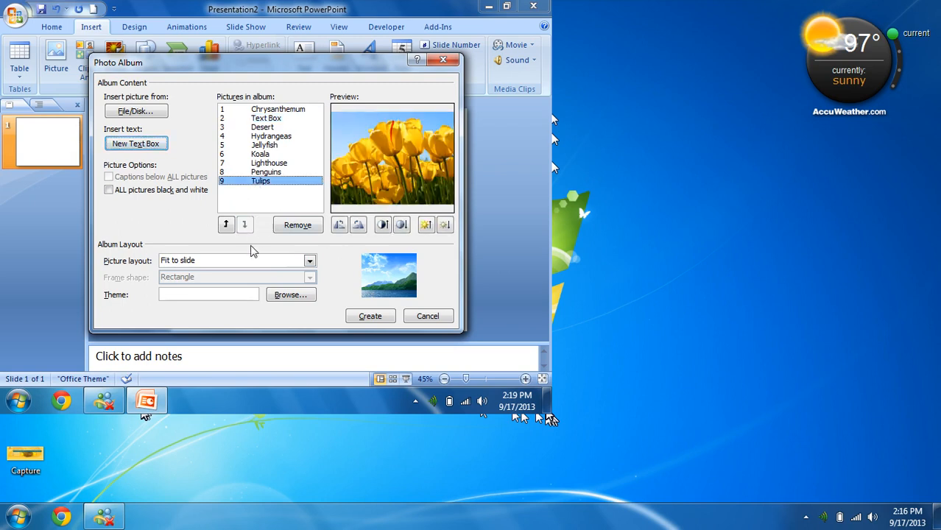
{"action": "left_click", "coordinate": [226, 225]}
{"action": "left_click", "coordinate": [226, 224]}
{"action": "left_click", "coordinate": [226, 225]}
{"action": "left_click", "coordinate": [226, 225]}
{"action": "left_click", "coordinate": [226, 225]}
{"action": "left_click", "coordinate": [226, 224]}
{"action": "left_click", "coordinate": [245, 225]}
{"action": "left_click", "coordinate": [245, 225]}
{"action": "left_click", "coordinate": [245, 225]}
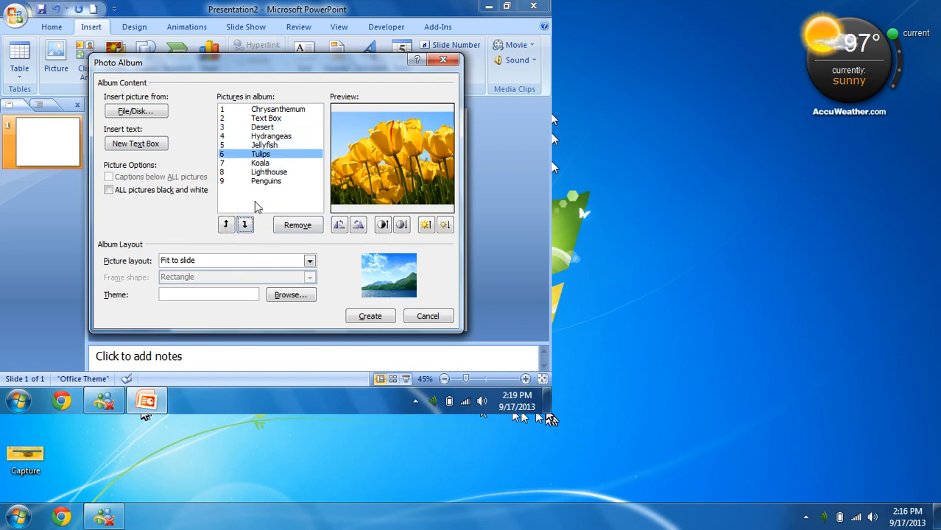
{"action": "left_click", "coordinate": [299, 227]}
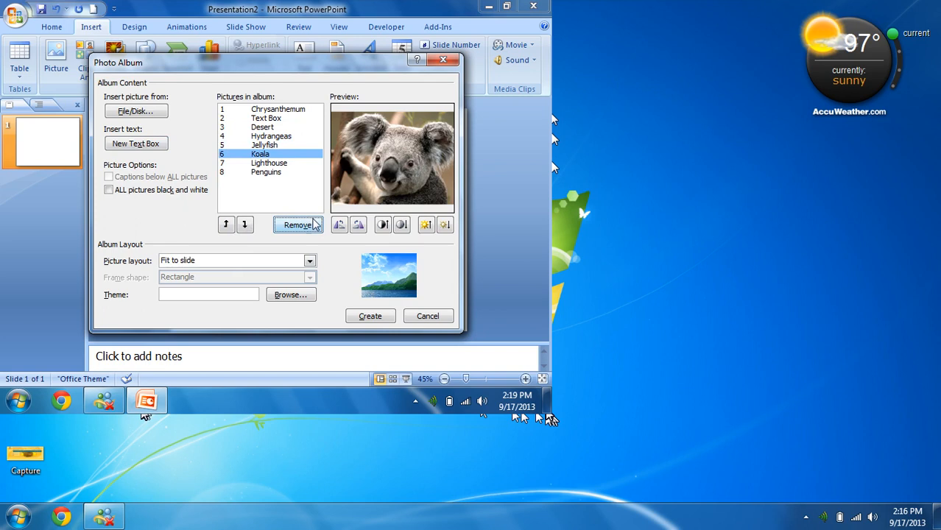
Step: Rotate the Koala picture one way and back, raise its contrast one level and increase its brightness three levels
{"action": "left_click", "coordinate": [339, 226]}
{"action": "left_click", "coordinate": [358, 226]}
{"action": "left_click", "coordinate": [383, 226]}
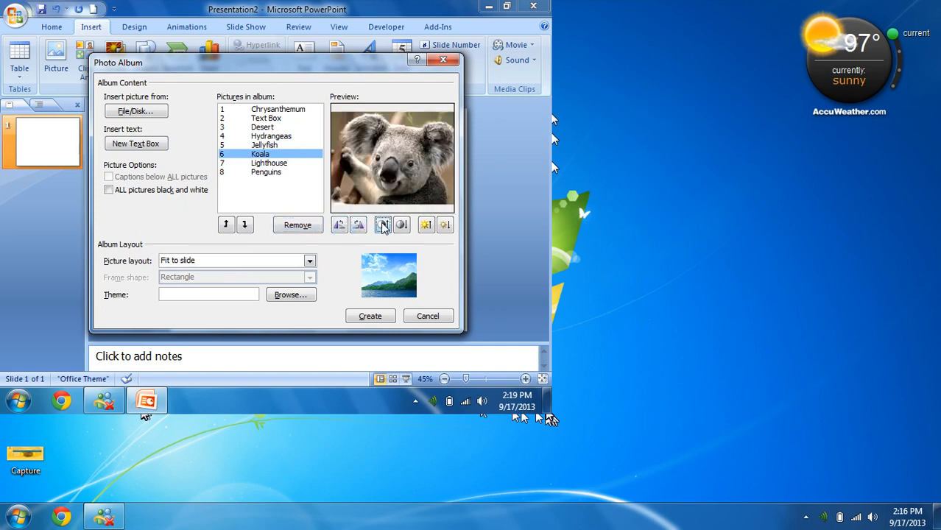
{"action": "left_click", "coordinate": [428, 229]}
{"action": "left_click", "coordinate": [427, 229]}
{"action": "left_click", "coordinate": [428, 229]}
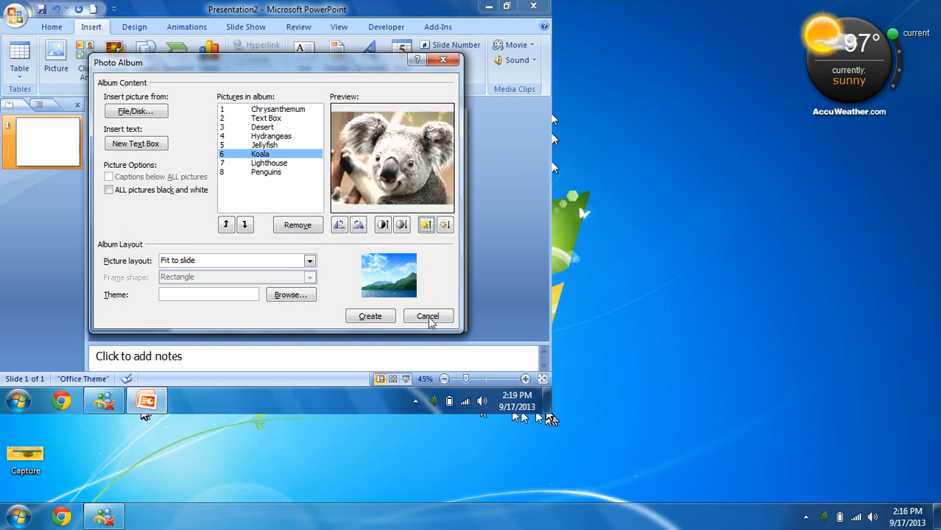
Step: Set the picture layout to 2 pictures and, after trying Rounded Rectangle and Center Shadow Rectangle, the frame shape to Soft Edge Rectangle
{"action": "left_click", "coordinate": [309, 260]}
{"action": "left_click", "coordinate": [229, 292]}
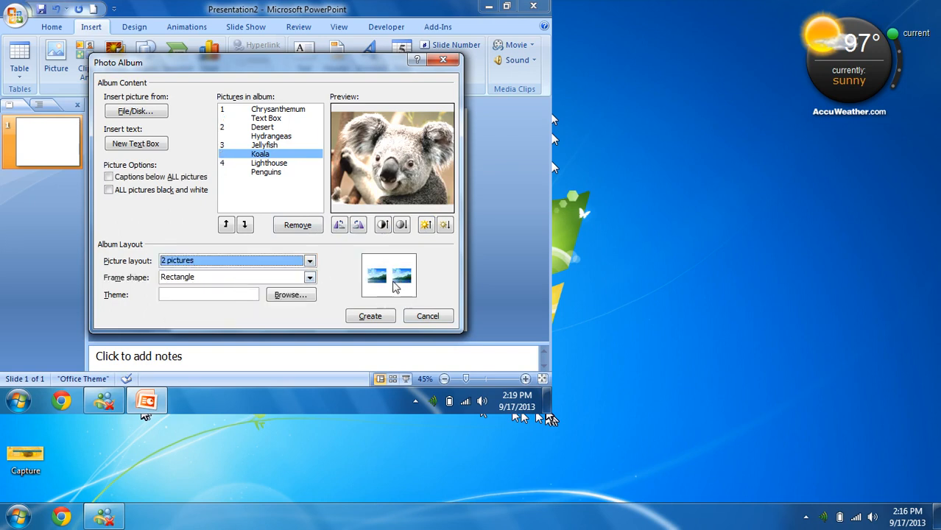
{"action": "left_click", "coordinate": [234, 284]}
{"action": "left_click", "coordinate": [202, 299]}
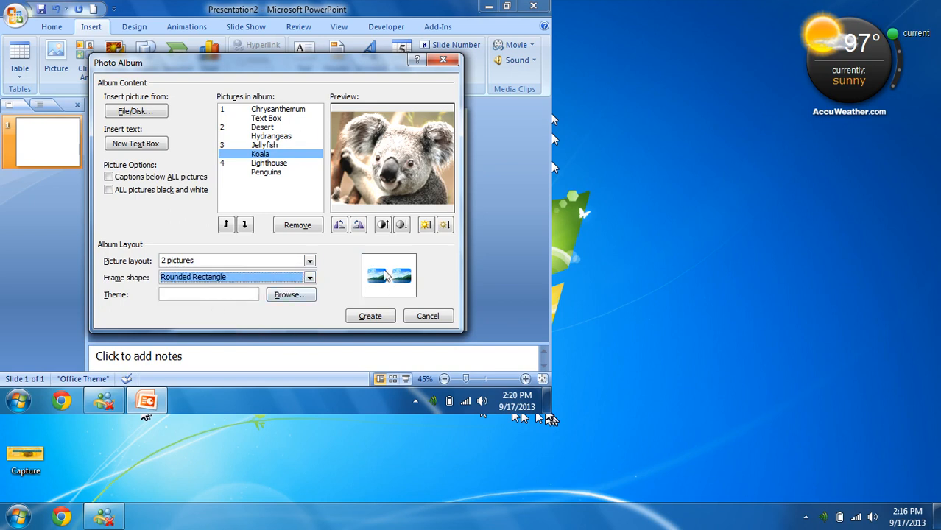
{"action": "left_click", "coordinate": [269, 278]}
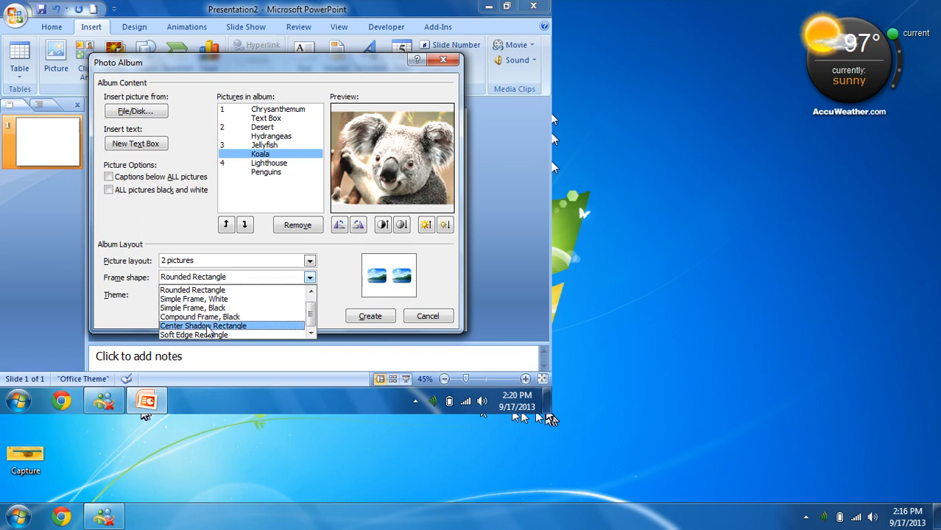
{"action": "left_click", "coordinate": [206, 326]}
{"action": "left_click", "coordinate": [270, 279]}
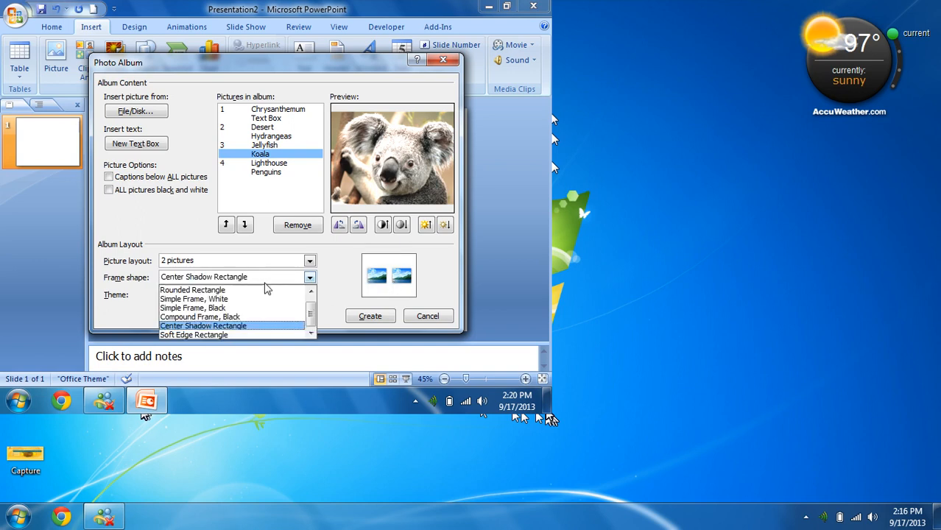
{"action": "left_click", "coordinate": [227, 335]}
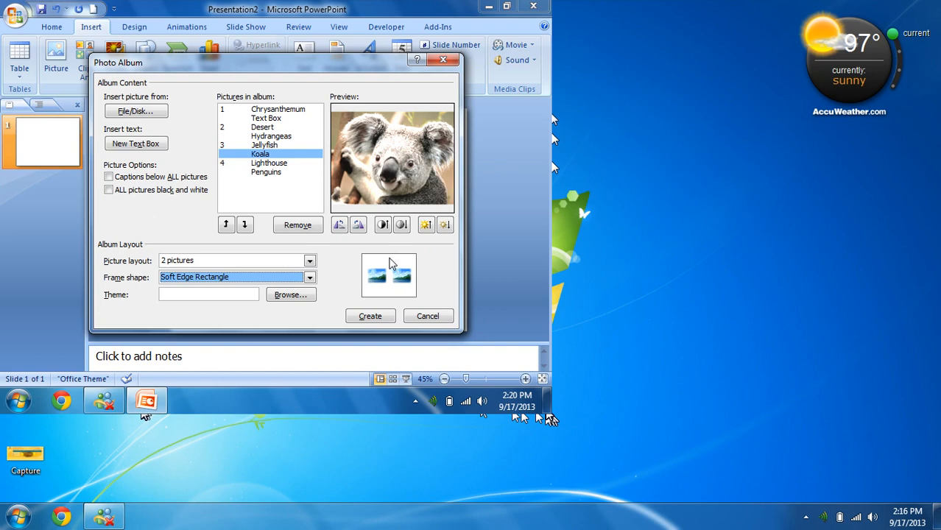
Step: Browse the Document Themes 12 folder for an album theme and display its files as medium icons
{"action": "left_click", "coordinate": [290, 295]}
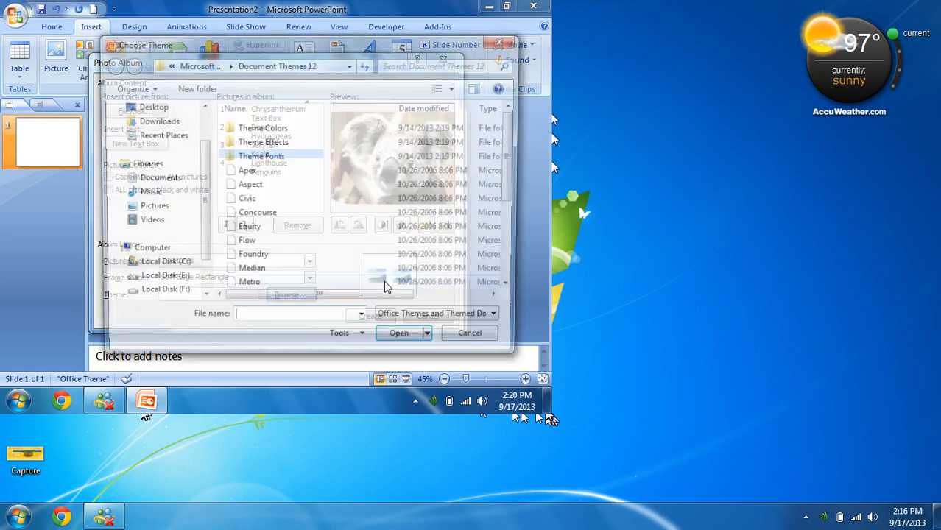
{"action": "left_click", "coordinate": [484, 88]}
{"action": "left_click", "coordinate": [480, 73]}
{"action": "mouse_move", "coordinate": [511, 139]}
{"action": "left_mouse_down"}
{"action": "mouse_move", "coordinate": [512, 169]}
{"action": "mouse_move", "coordinate": [511, 143]}
{"action": "left_mouse_up"}
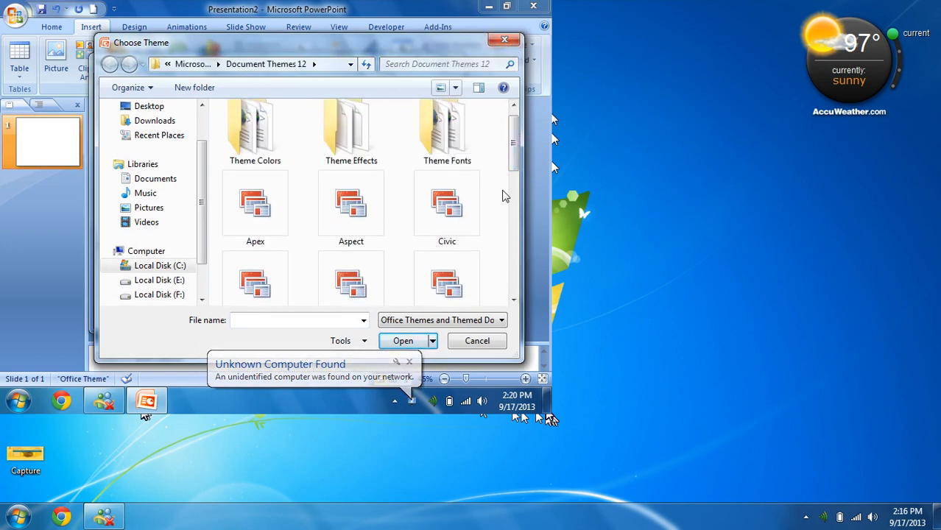
{"action": "left_click", "coordinate": [252, 209]}
{"action": "left_click", "coordinate": [351, 208]}
{"action": "left_click", "coordinate": [446, 208]}
{"action": "left_click", "coordinate": [455, 87]}
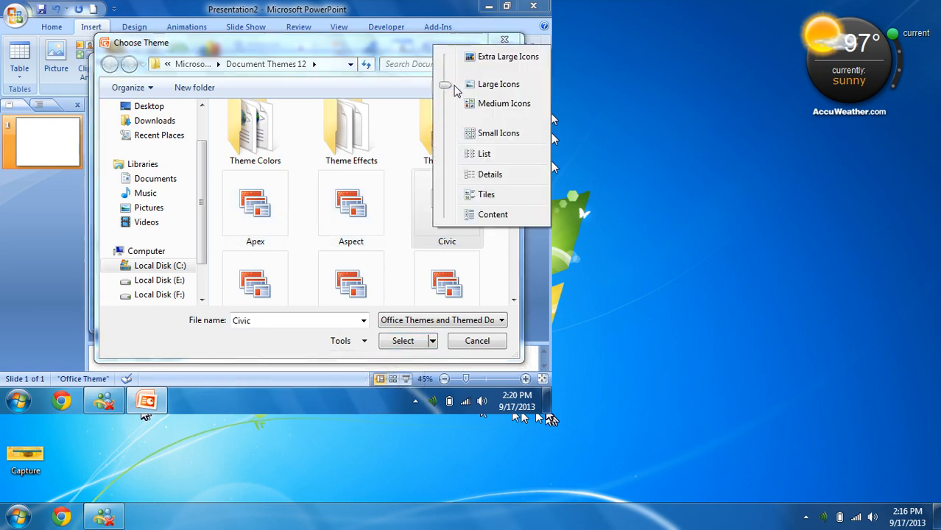
{"action": "mouse_move", "coordinate": [448, 88]}
{"action": "left_mouse_down"}
{"action": "mouse_move", "coordinate": [446, 76]}
{"action": "mouse_move", "coordinate": [450, 103]}
{"action": "mouse_move", "coordinate": [447, 84]}
{"action": "left_mouse_up"}
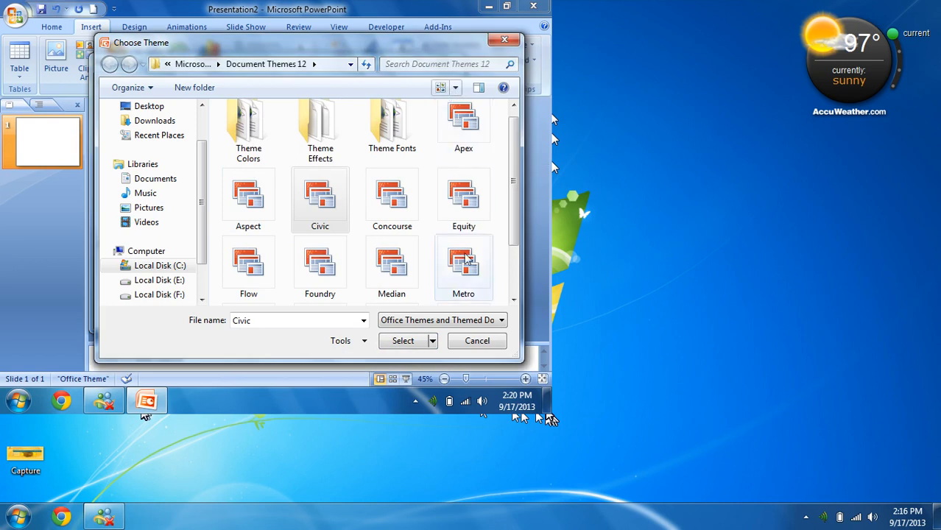
Step: Apply the Foundry theme to the album and create the photo album presentation
{"action": "left_click", "coordinate": [391, 273]}
{"action": "left_click", "coordinate": [329, 273]}
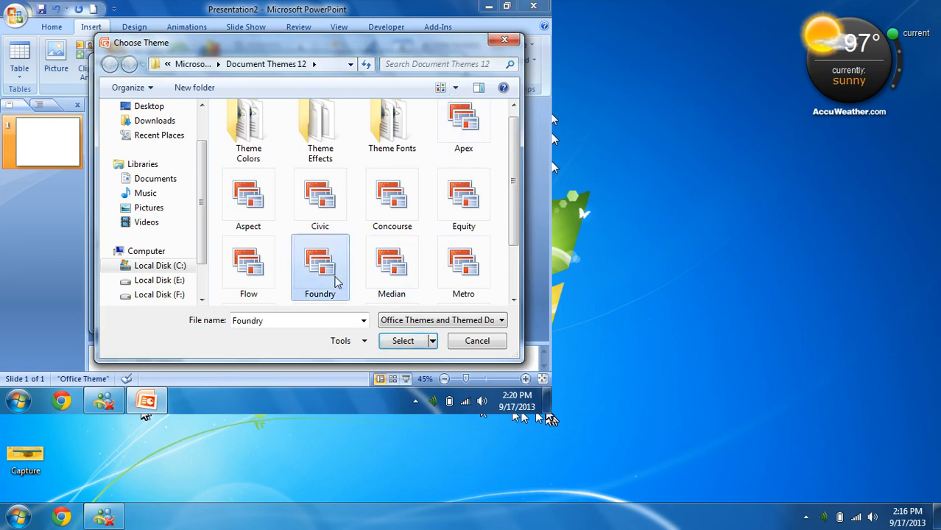
{"action": "left_click", "coordinate": [403, 343]}
{"action": "left_click", "coordinate": [390, 317]}
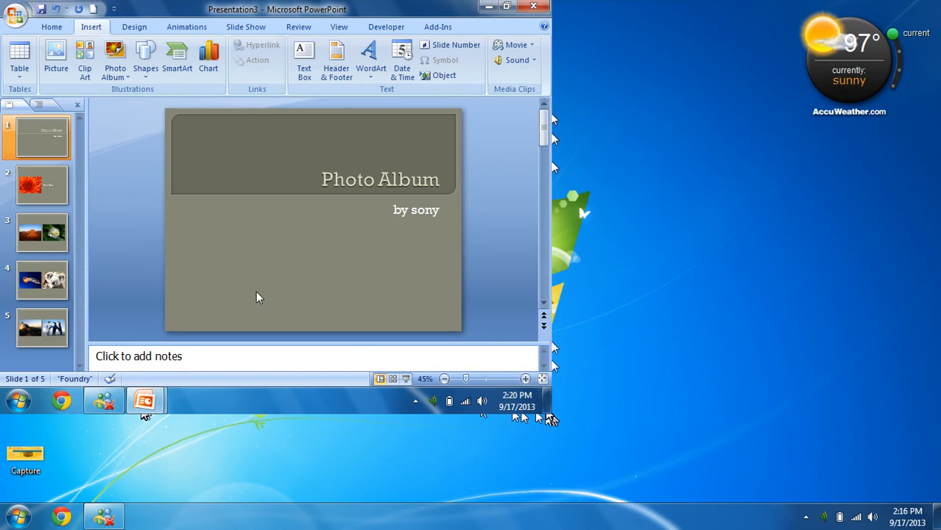
Step: Reopen the photo album for editing, look over the sample pictures without adding any, and update the album
{"action": "left_click", "coordinate": [120, 75]}
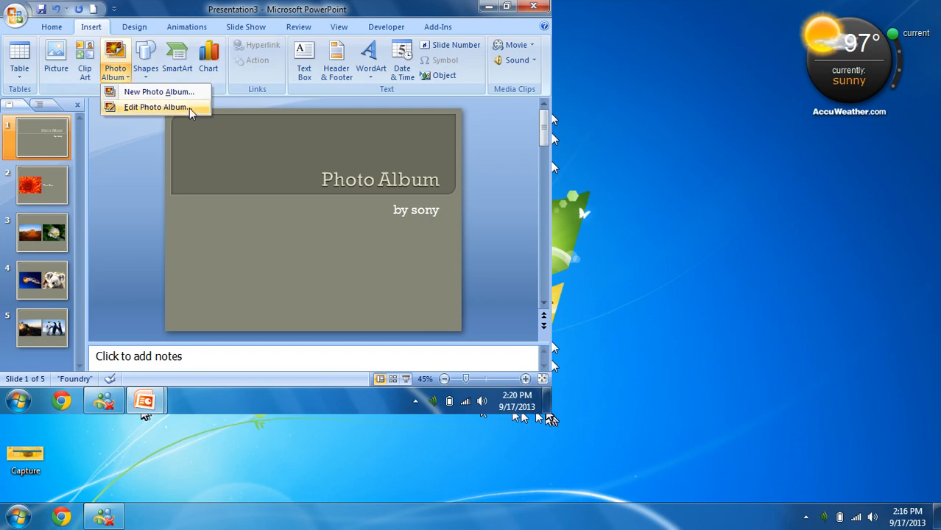
{"action": "left_click", "coordinate": [151, 107]}
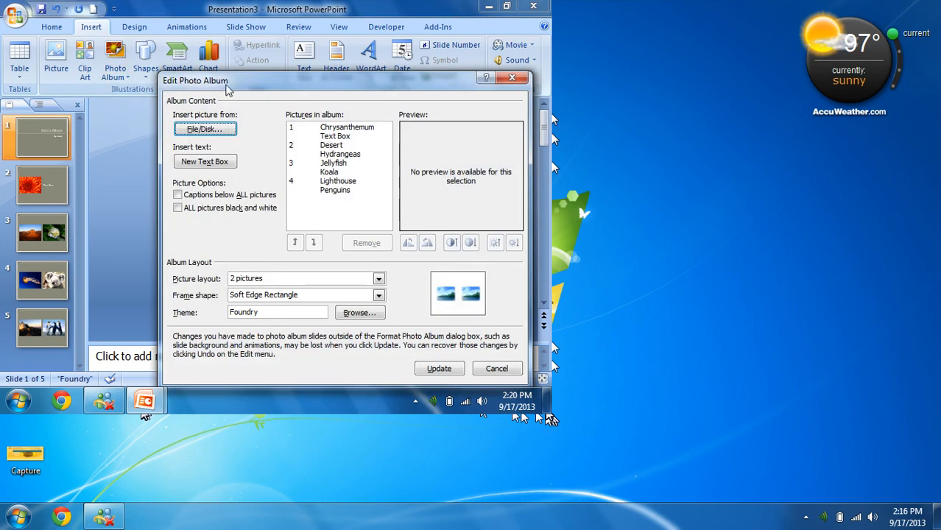
{"action": "left_click", "coordinate": [221, 131]}
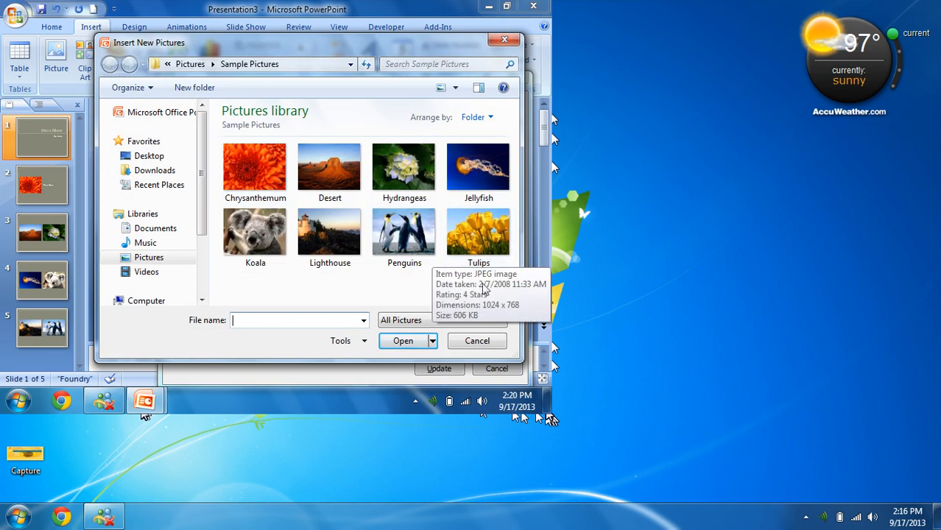
{"action": "left_click", "coordinate": [478, 343]}
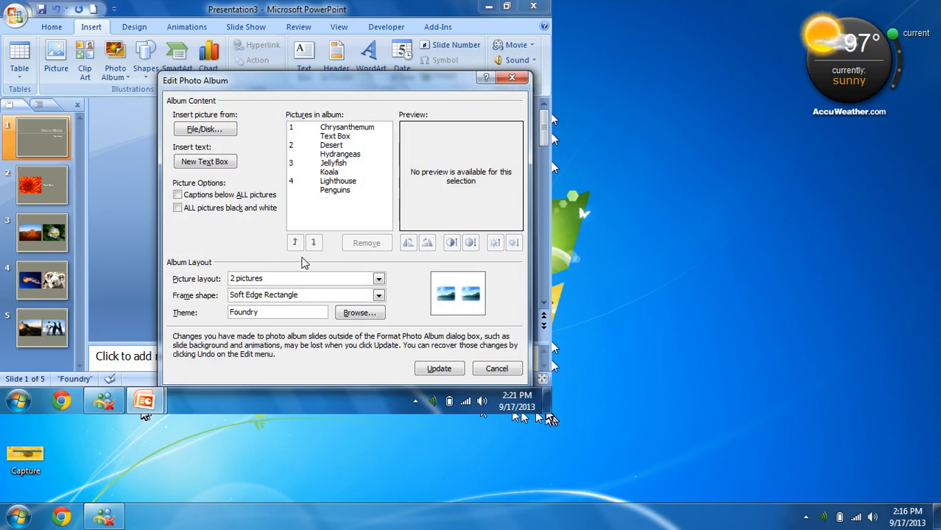
{"action": "left_click", "coordinate": [437, 370]}
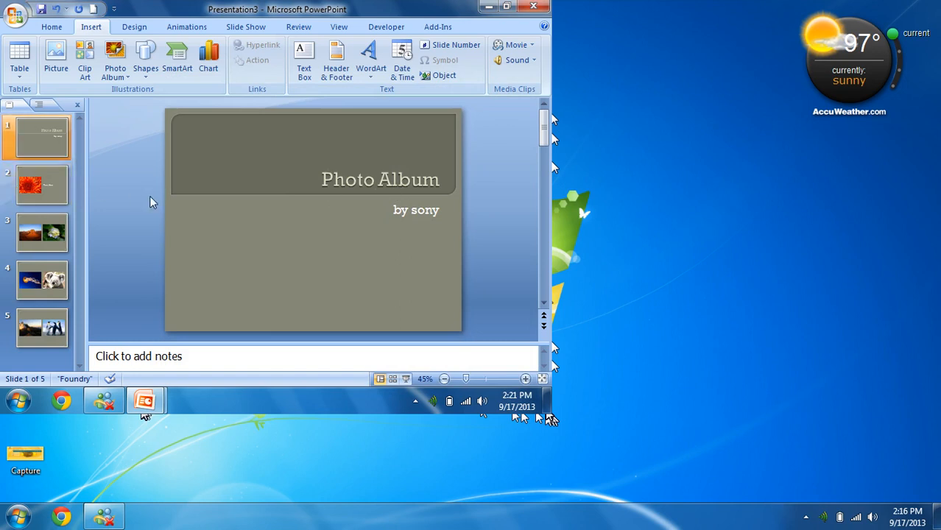
Step: Play the photo album as a slide show through all its slides and return to editing
{"action": "left_click", "coordinate": [405, 378]}
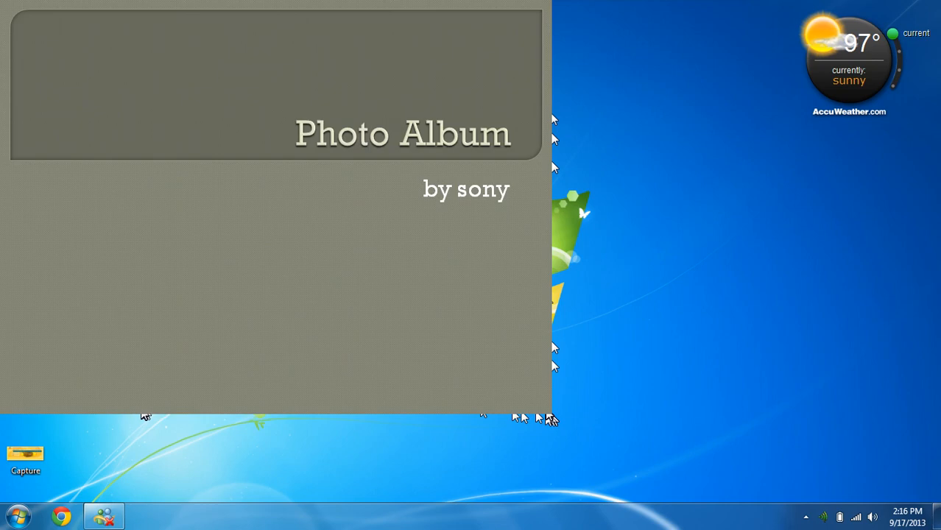
{"action": "left_click", "coordinate": [229, 103]}
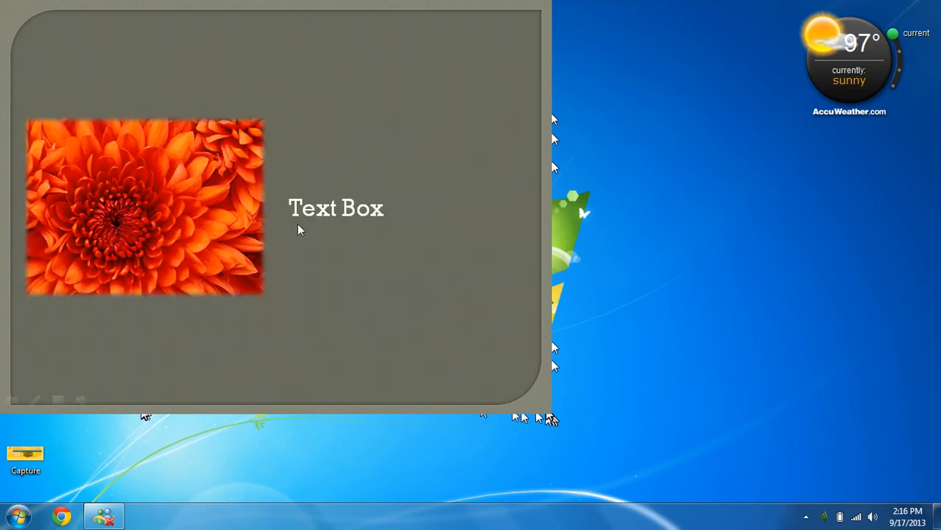
{"action": "left_click", "coordinate": [367, 131]}
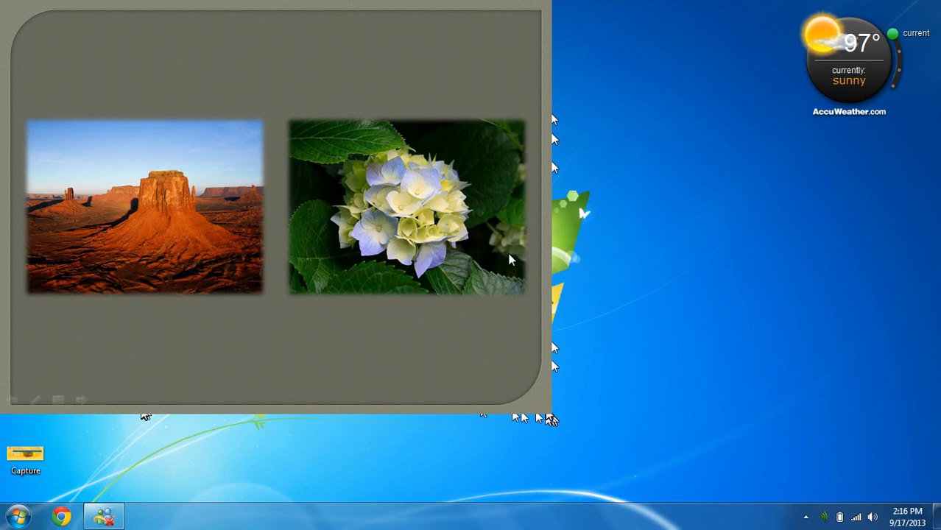
{"action": "left_click", "coordinate": [365, 156]}
{"action": "left_click", "coordinate": [338, 122]}
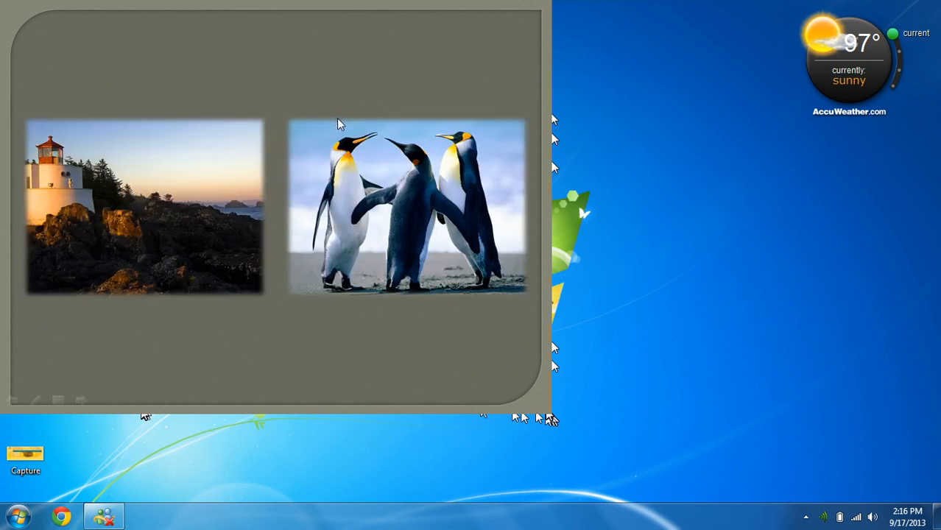
{"action": "left_click", "coordinate": [318, 136]}
{"action": "left_click", "coordinate": [313, 176]}
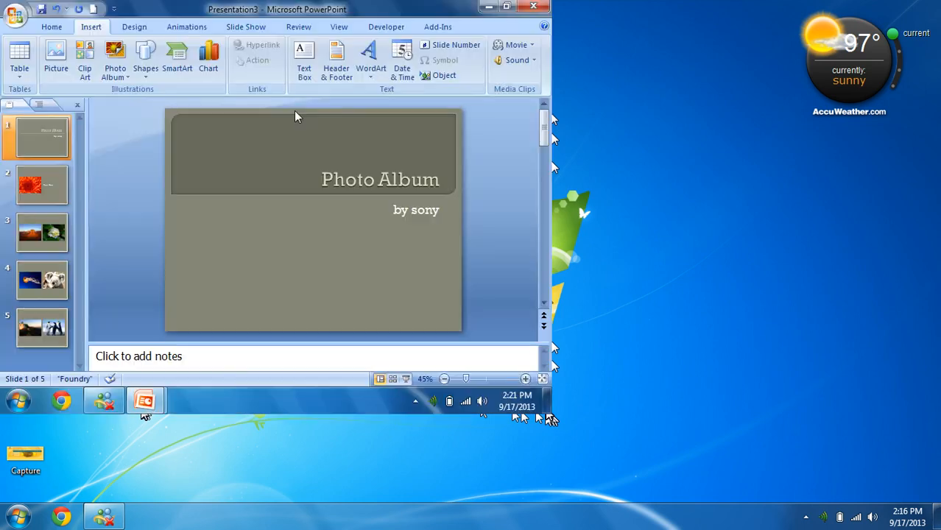
Step: Replace the placeholder text beside the chrysanthemum picture on slide 2 with "This is a flower."
{"action": "scroll", "coordinate": [210, 209], "scroll_direction": "down", "scroll_amount": 1}
{"action": "left_click", "coordinate": [362, 224]}
{"action": "left_click", "coordinate": [312, 218]}
{"action": "left_click", "coordinate": [346, 224]}
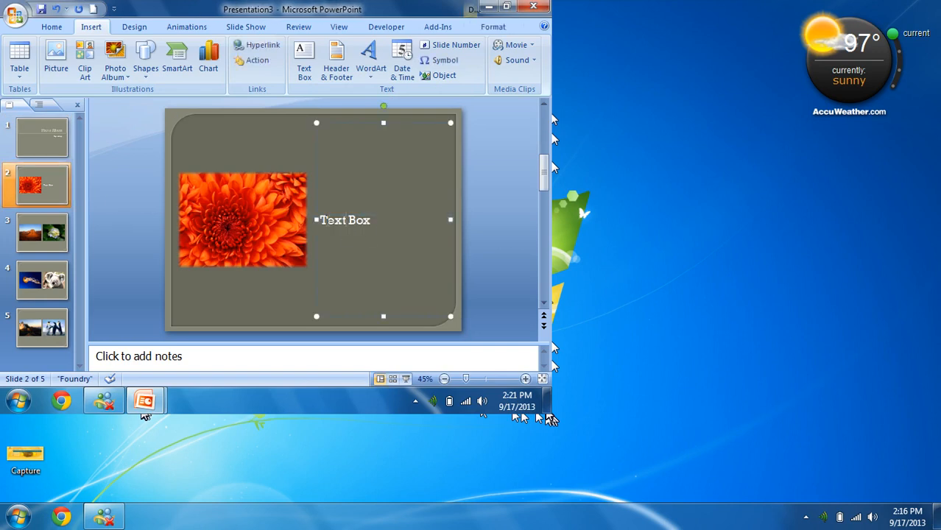
{"action": "left_click_drag", "start_coordinate": [325, 221], "coordinate": [399, 220]}
{"action": "type", "text": "This is a flower."}
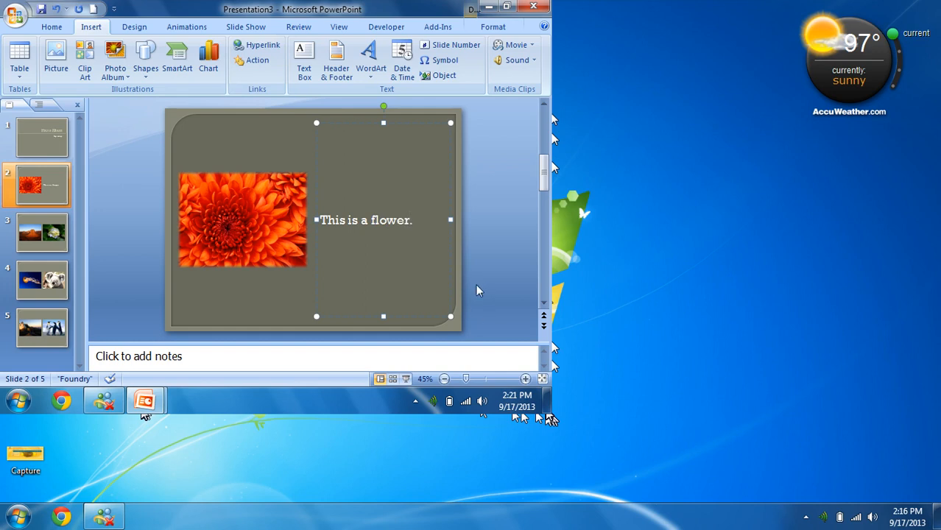
Step: Edit the photo album to show captions below all pictures, update it, and check the captions on the picture slides
{"action": "left_click", "coordinate": [254, 134]}
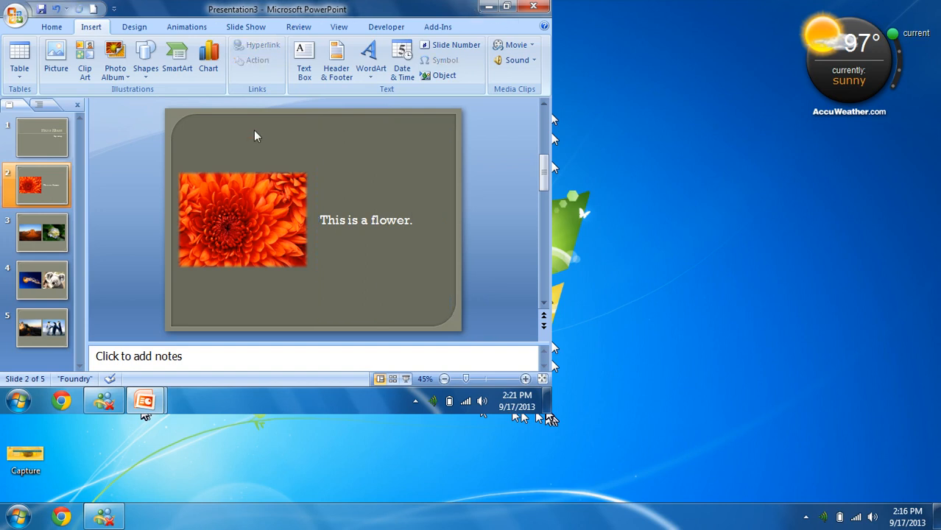
{"action": "left_click", "coordinate": [115, 72]}
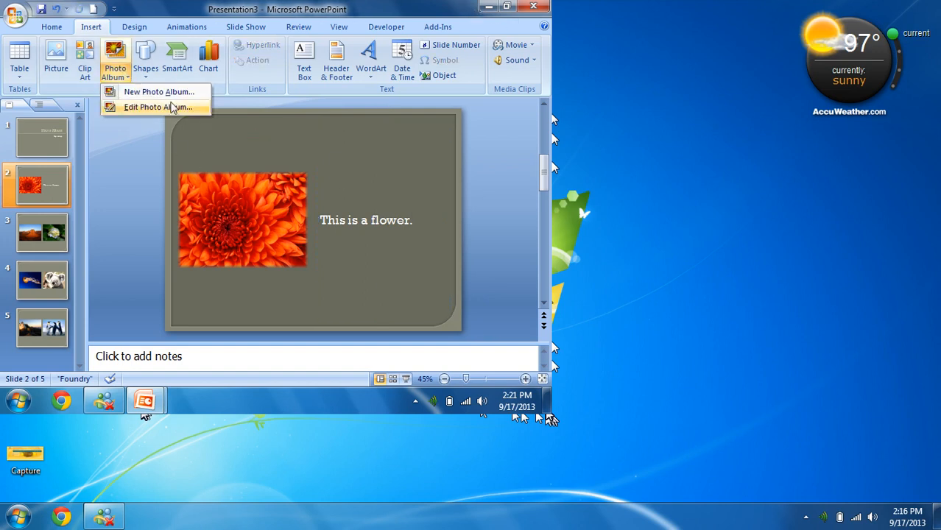
{"action": "left_click", "coordinate": [132, 107]}
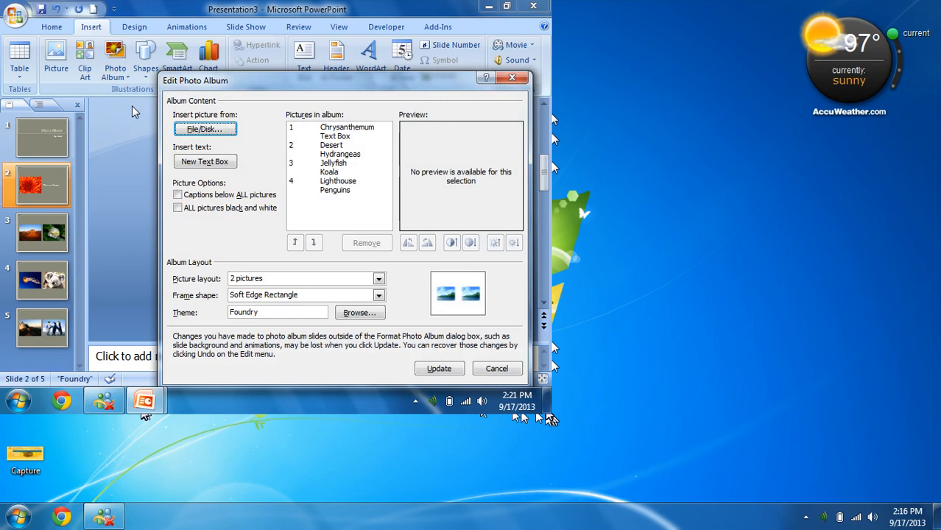
{"action": "left_click", "coordinate": [218, 200]}
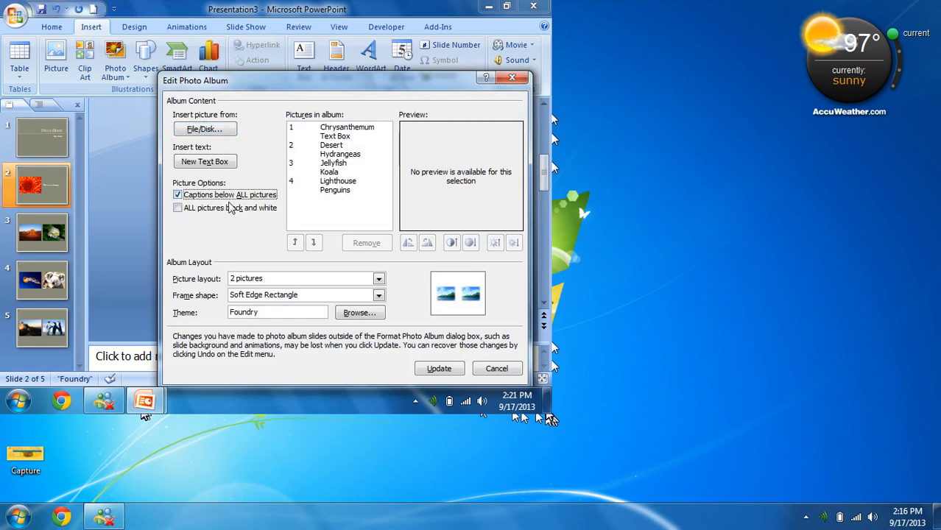
{"action": "left_click", "coordinate": [439, 368]}
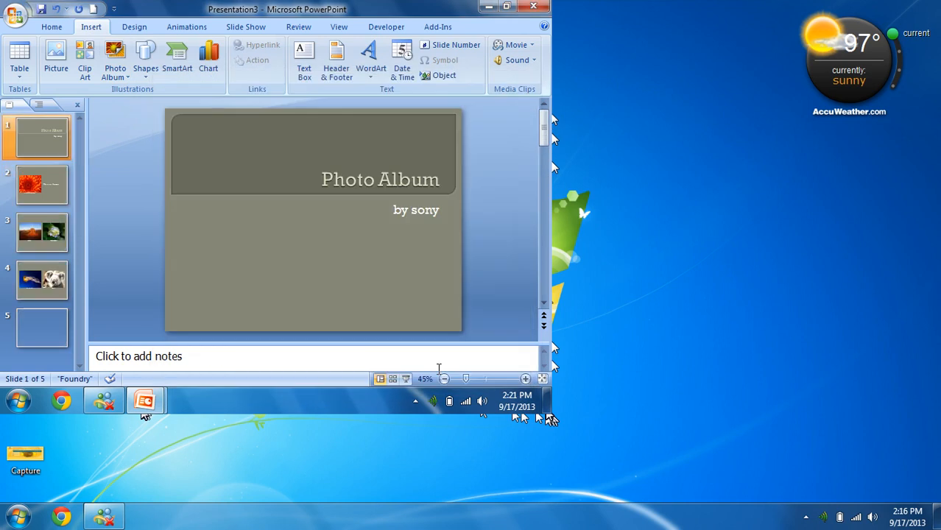
{"action": "left_click", "coordinate": [42, 186]}
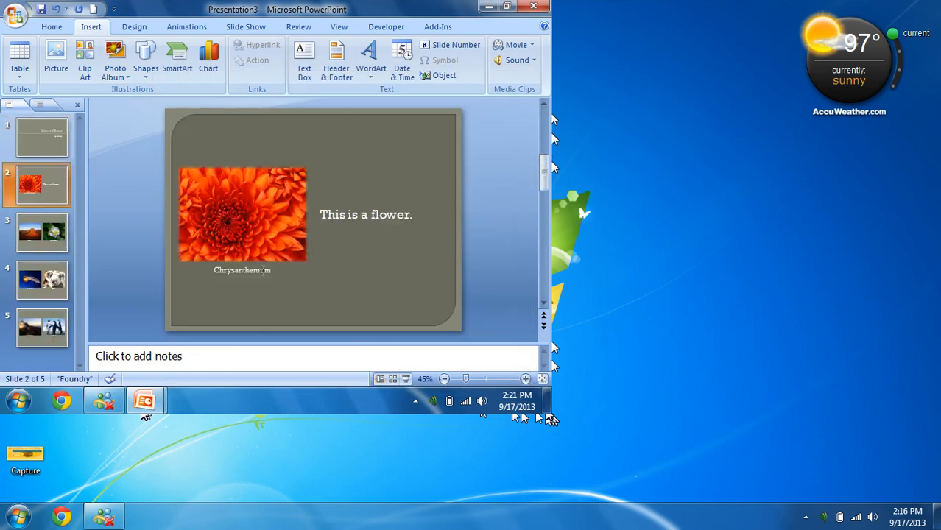
{"action": "left_click", "coordinate": [44, 223]}
{"action": "scroll", "coordinate": [272, 285], "scroll_direction": "down", "scroll_amount": 2}
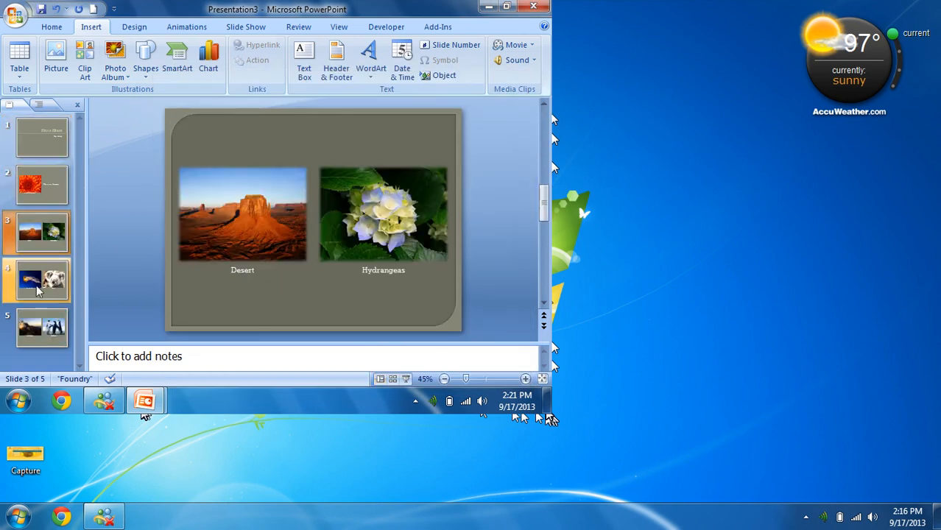
Step: Edit the photo album to make all pictures black and white, update it, and check the picture slides
{"action": "left_click", "coordinate": [115, 52]}
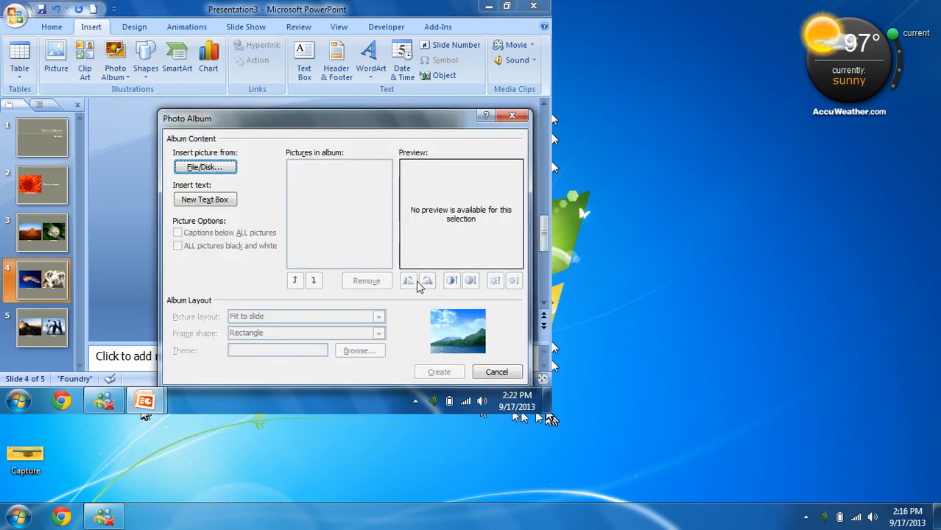
{"action": "left_click", "coordinate": [496, 372]}
{"action": "left_click", "coordinate": [120, 77]}
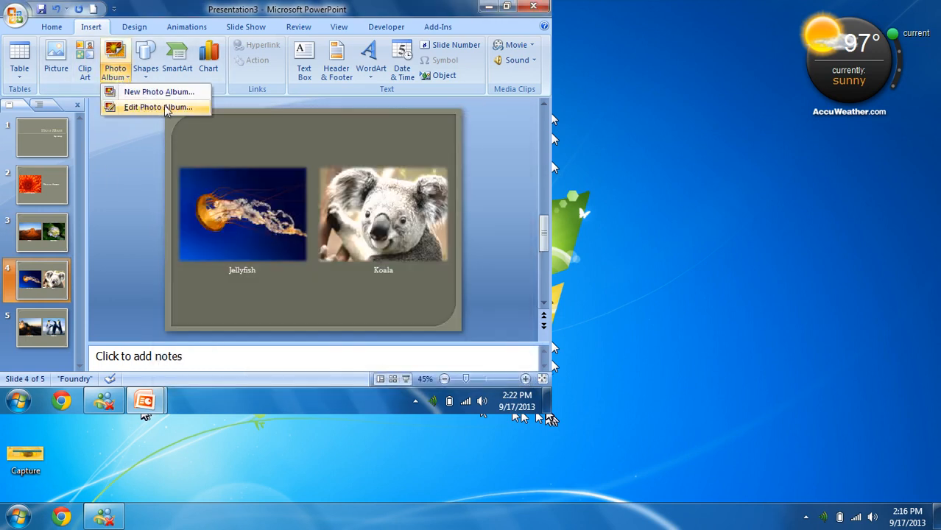
{"action": "left_click", "coordinate": [164, 107]}
{"action": "left_click", "coordinate": [207, 209]}
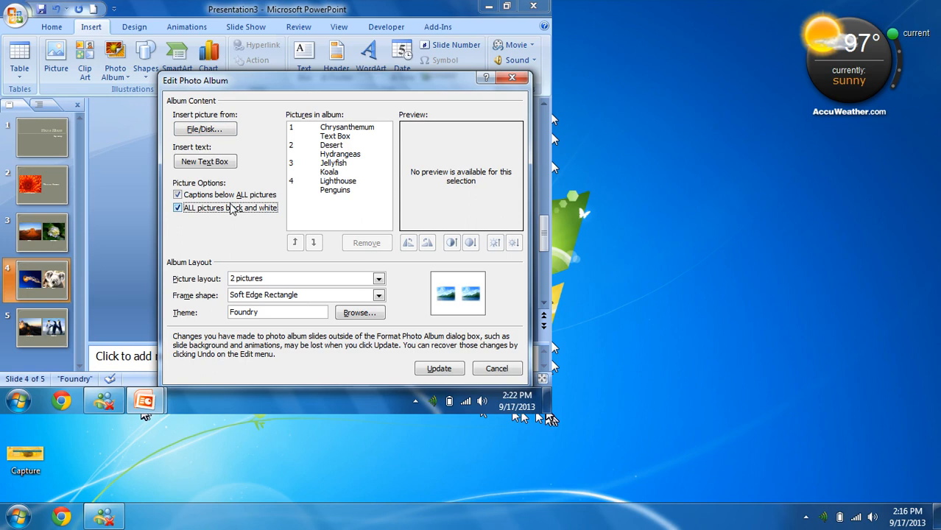
{"action": "left_click", "coordinate": [440, 368]}
{"action": "left_click", "coordinate": [38, 230]}
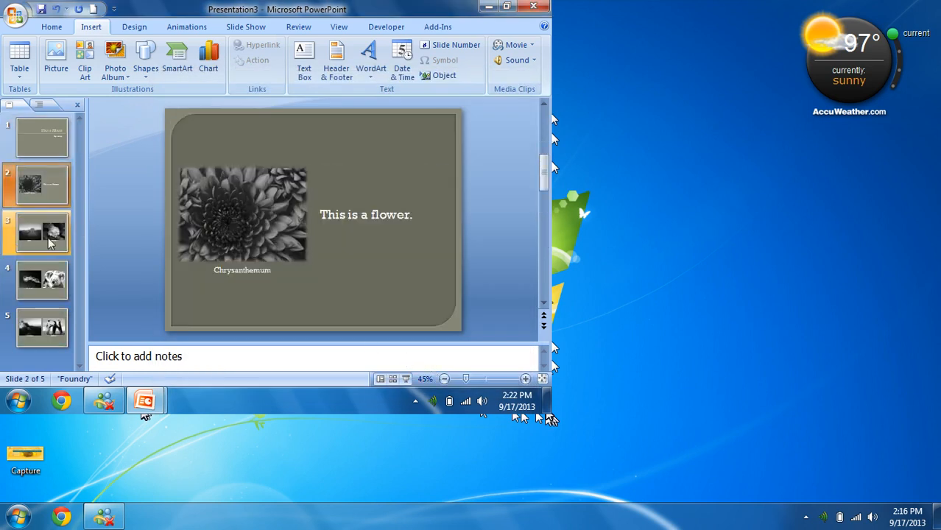
{"action": "left_click", "coordinate": [62, 291]}
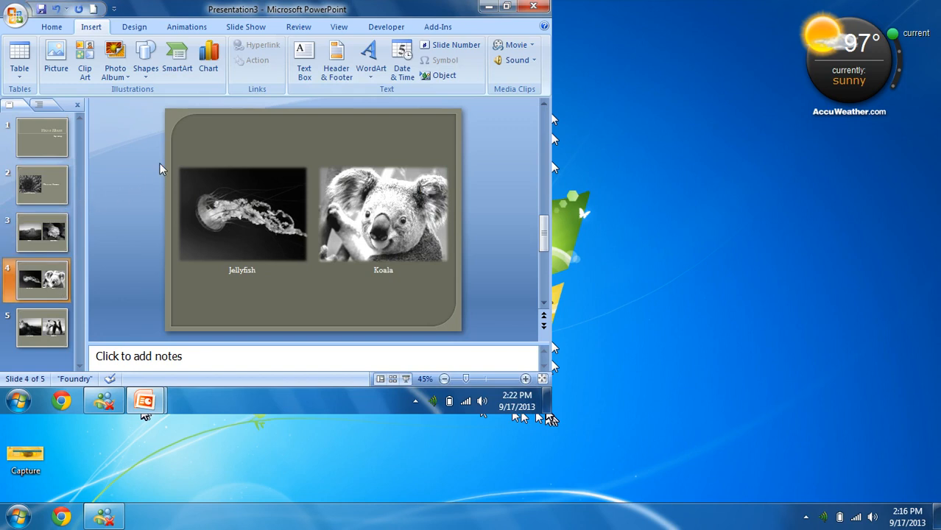
Step: Turn off the captions and the black-and-white option for all album pictures, update the album, and check its slides
{"action": "left_click", "coordinate": [125, 77]}
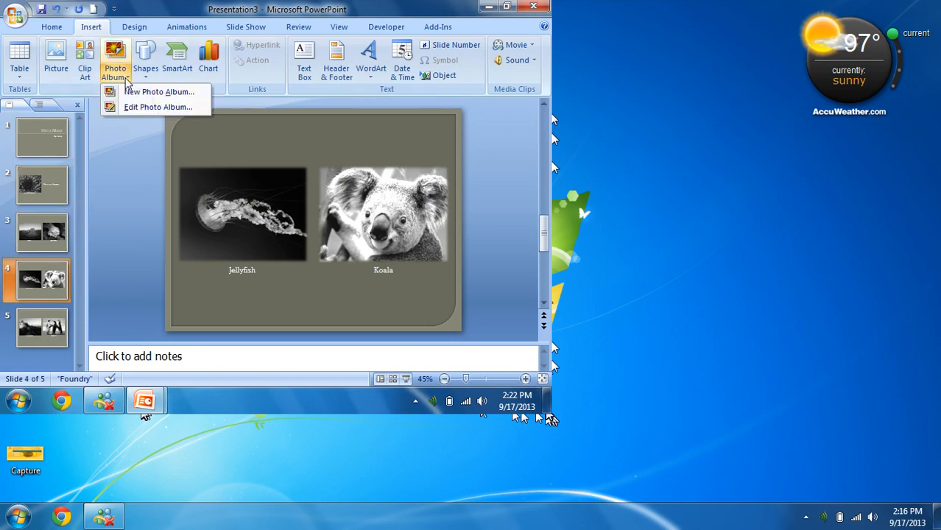
{"action": "left_click", "coordinate": [150, 108]}
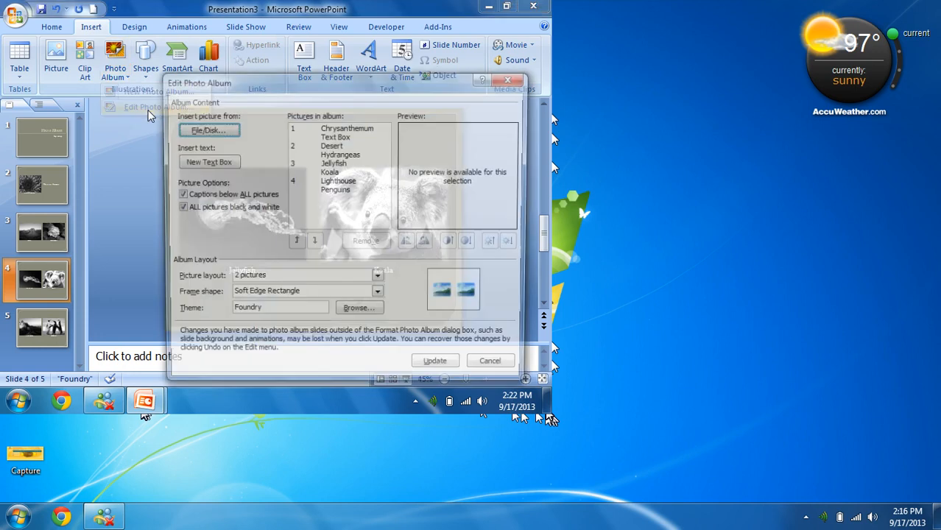
{"action": "left_click", "coordinate": [207, 210]}
{"action": "left_click", "coordinate": [213, 196]}
{"action": "left_click", "coordinate": [439, 369]}
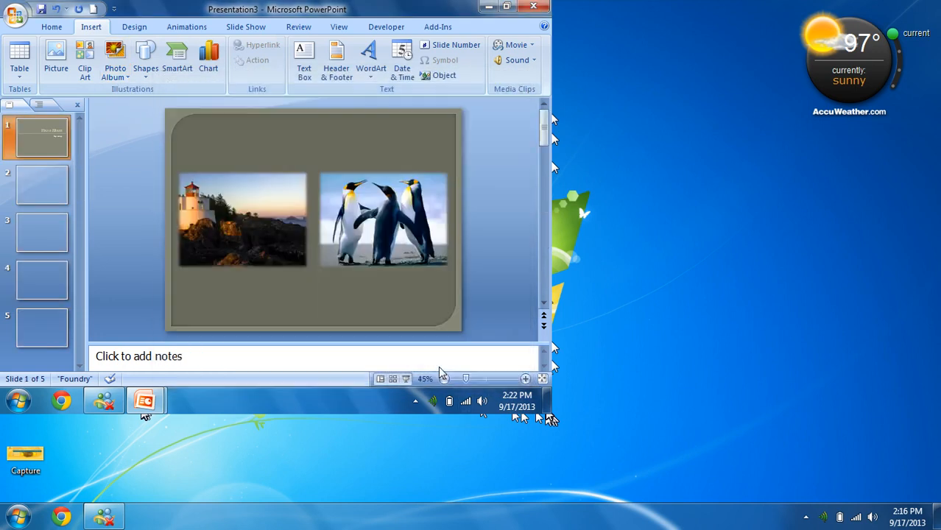
{"action": "left_click", "coordinate": [48, 199]}
{"action": "left_click", "coordinate": [56, 232]}
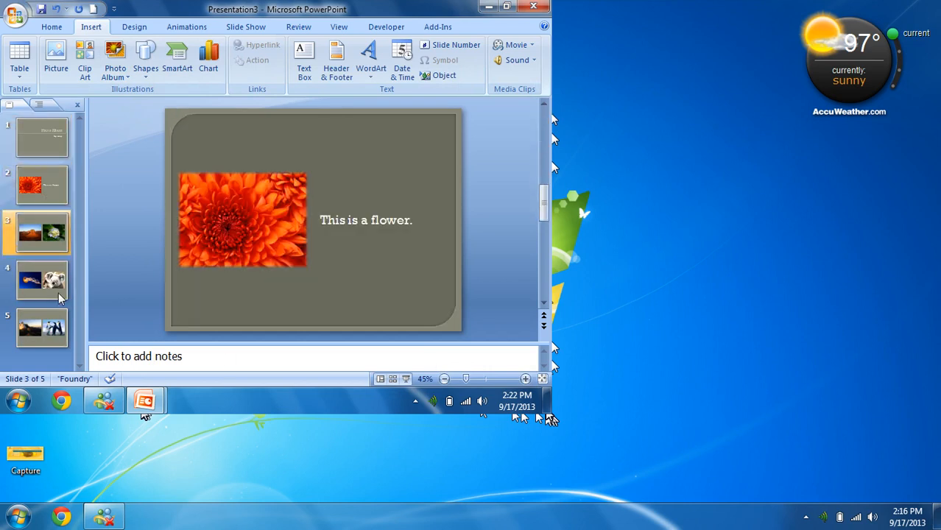
{"action": "left_click", "coordinate": [58, 289]}
{"action": "left_click", "coordinate": [55, 240]}
{"action": "left_click", "coordinate": [50, 193]}
{"action": "left_click", "coordinate": [49, 146]}
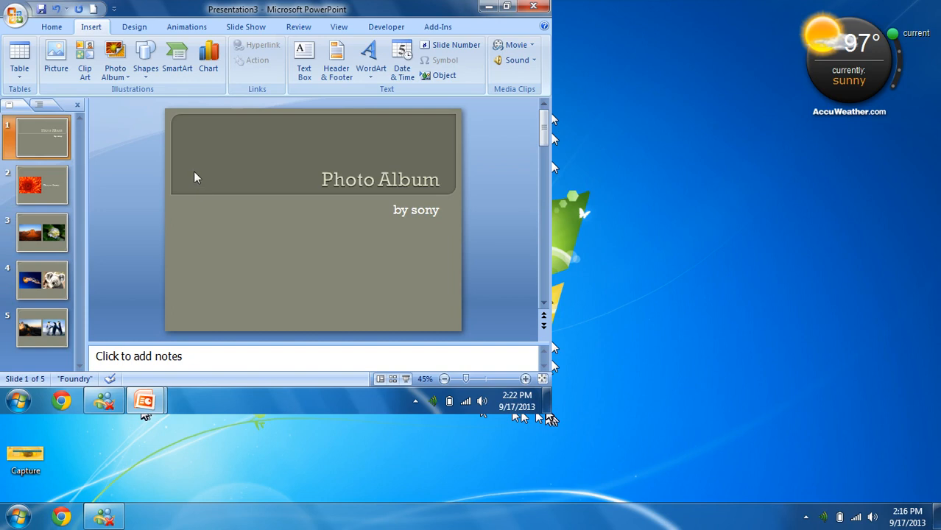
{"action": "left_click", "coordinate": [148, 77]}
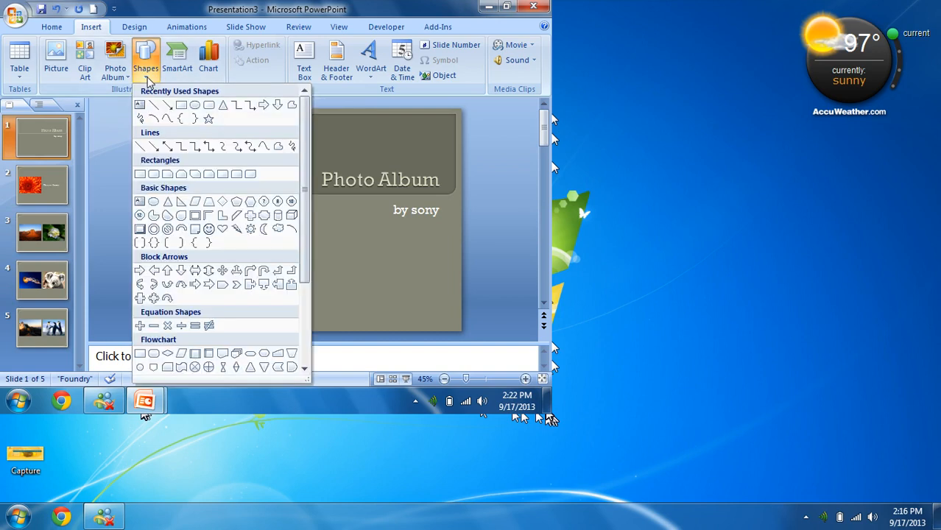
{"action": "left_click", "coordinate": [381, 130]}
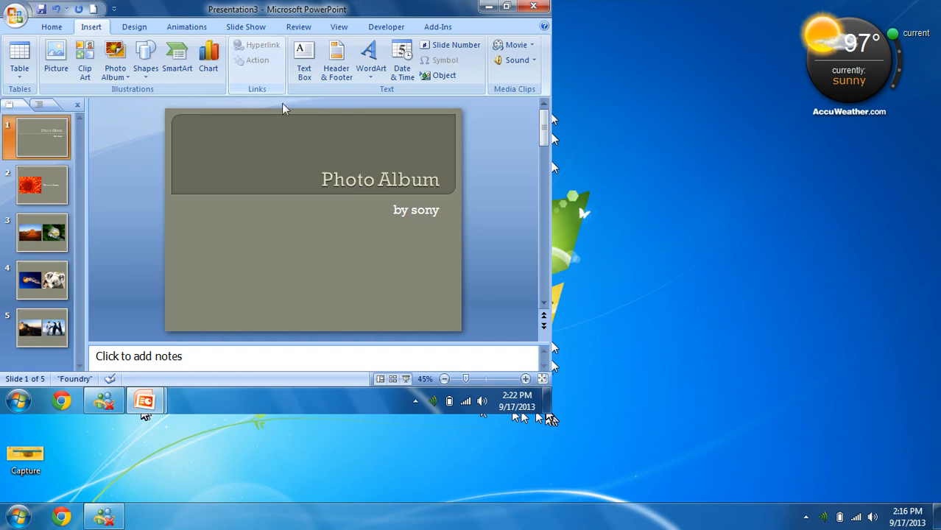
Step: Hyperlink the "Photo Album" title text on slide 1 to the file Agram Bagram.docx in the Documents folder
{"action": "left_click_drag", "start_coordinate": [321, 179], "coordinate": [441, 180]}
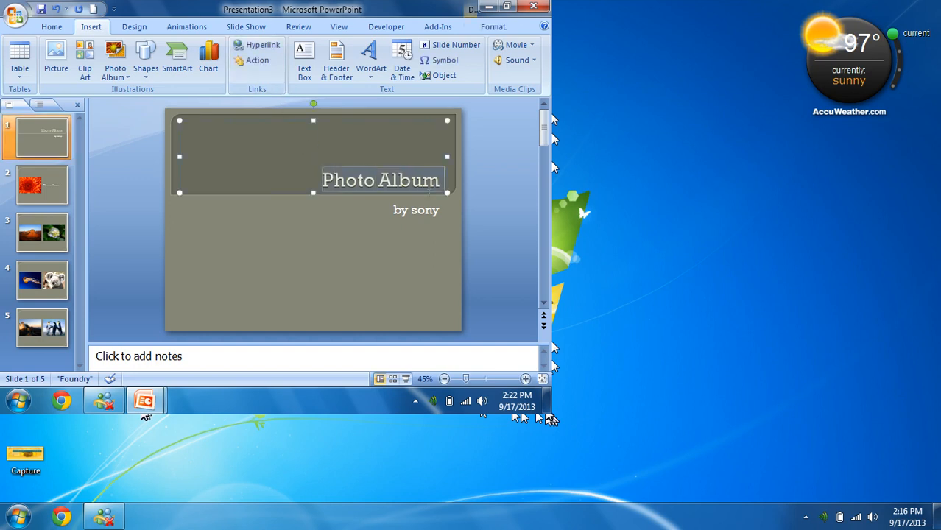
{"action": "left_click", "coordinate": [254, 47]}
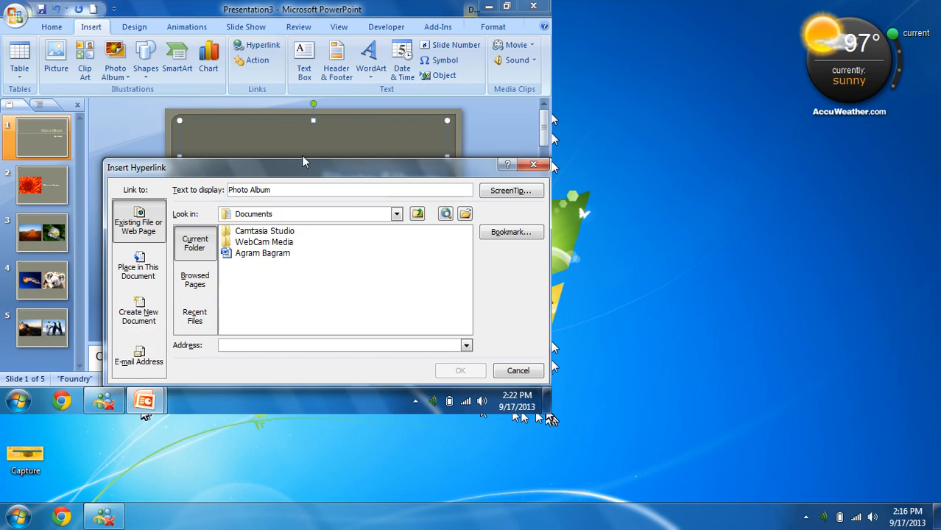
{"action": "left_click_drag", "start_coordinate": [301, 172], "coordinate": [258, 11]}
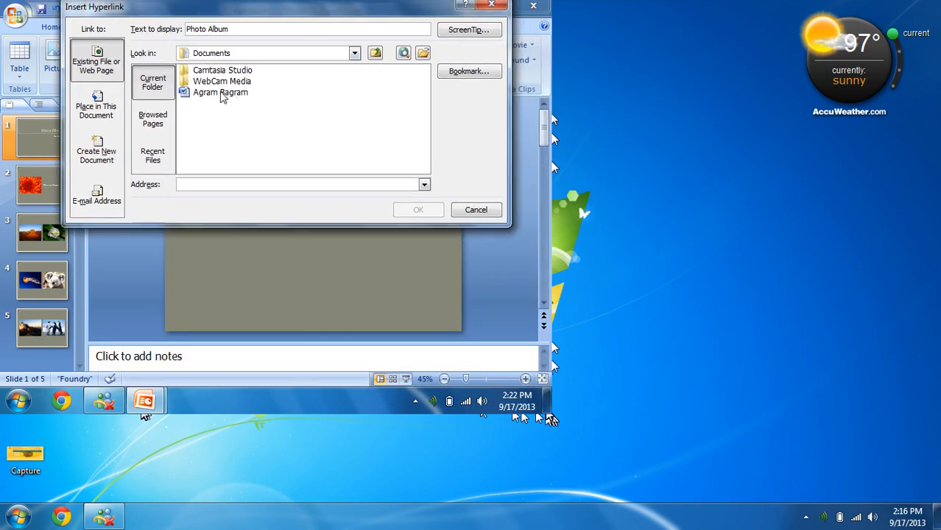
{"action": "left_click", "coordinate": [223, 93]}
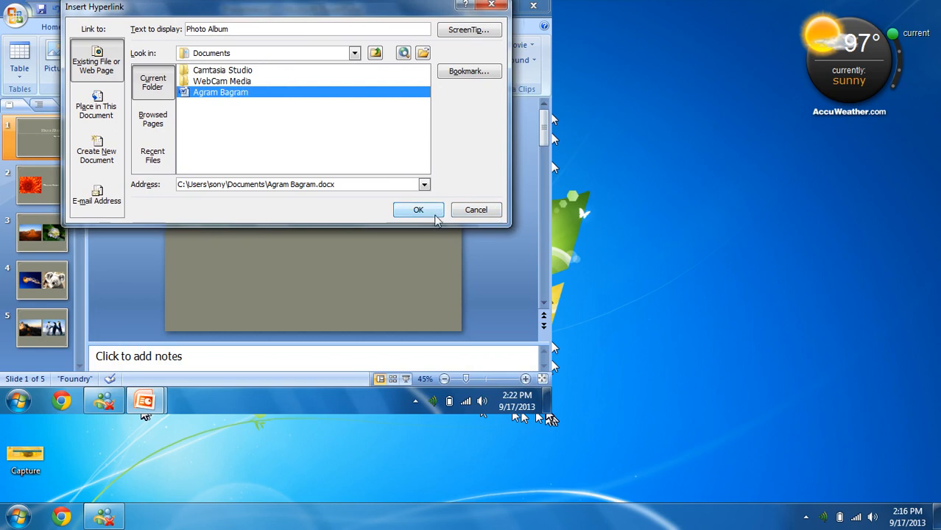
{"action": "left_click", "coordinate": [427, 212]}
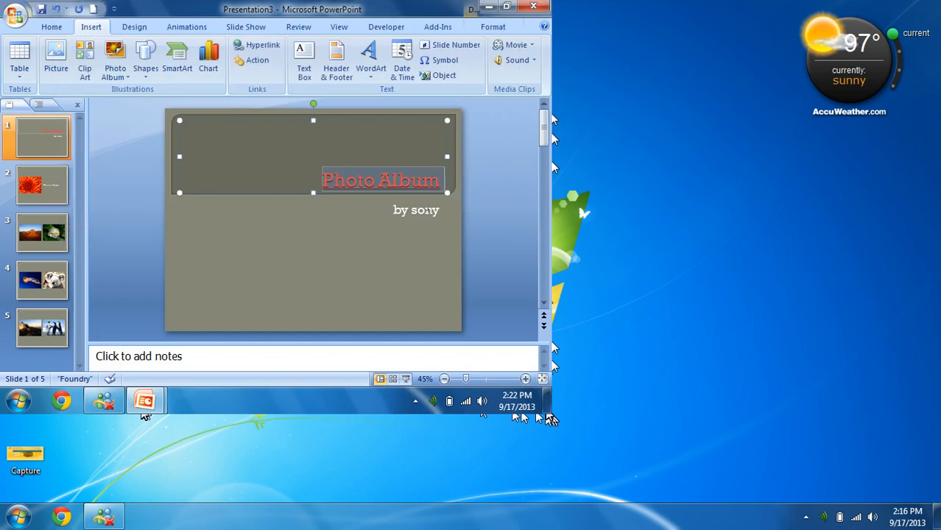
{"action": "left_click", "coordinate": [311, 271]}
{"action": "triple_click", "coordinate": [381, 182]}
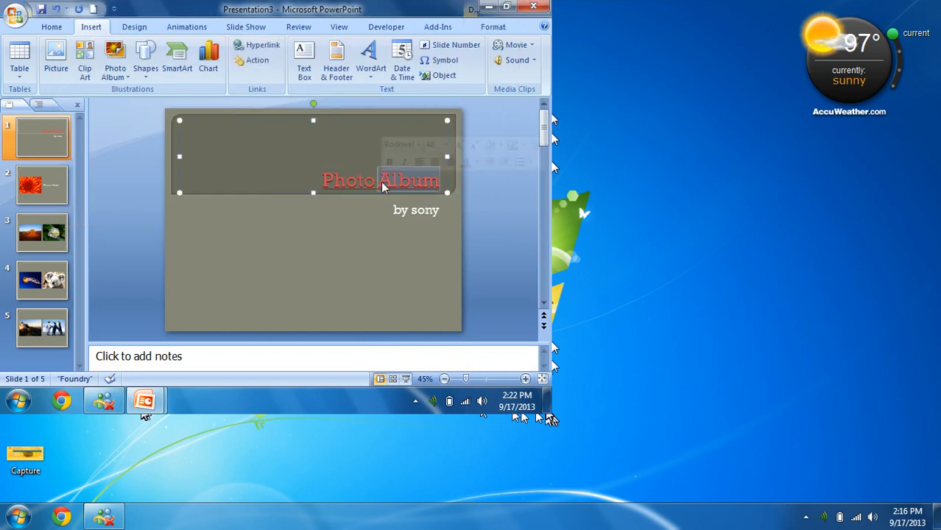
{"action": "left_click", "coordinate": [324, 272]}
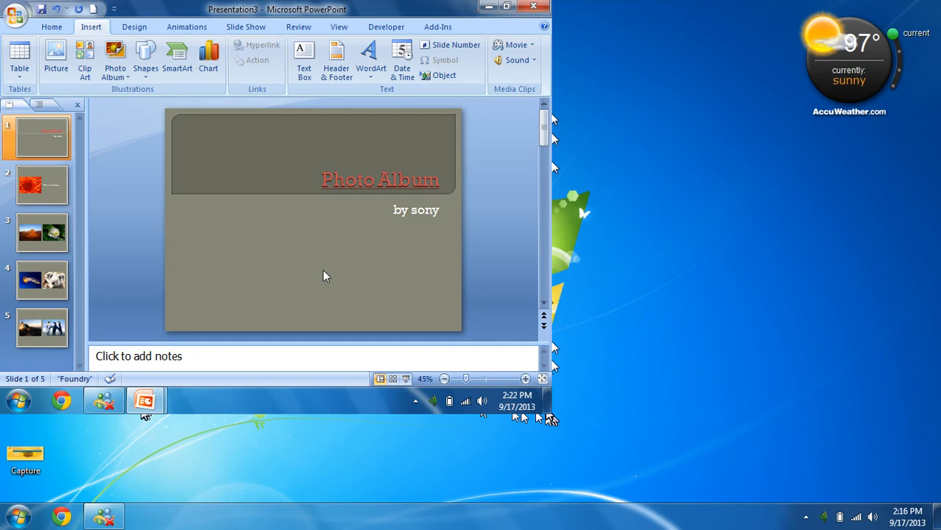
Step: Test the title's hyperlink in the slide show, view the linked Word document, and close it to return to PowerPoint
{"action": "left_click", "coordinate": [406, 378]}
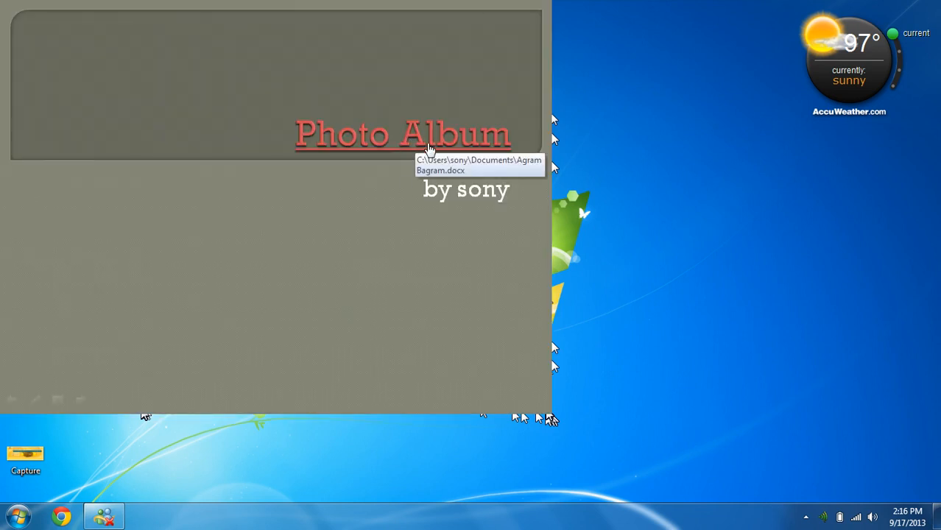
{"action": "left_click", "coordinate": [428, 150]}
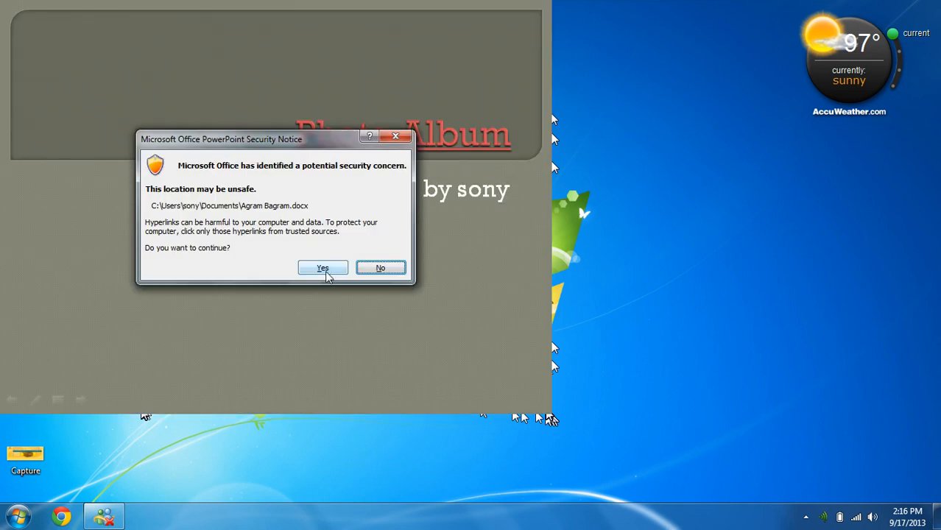
{"action": "left_click", "coordinate": [323, 268]}
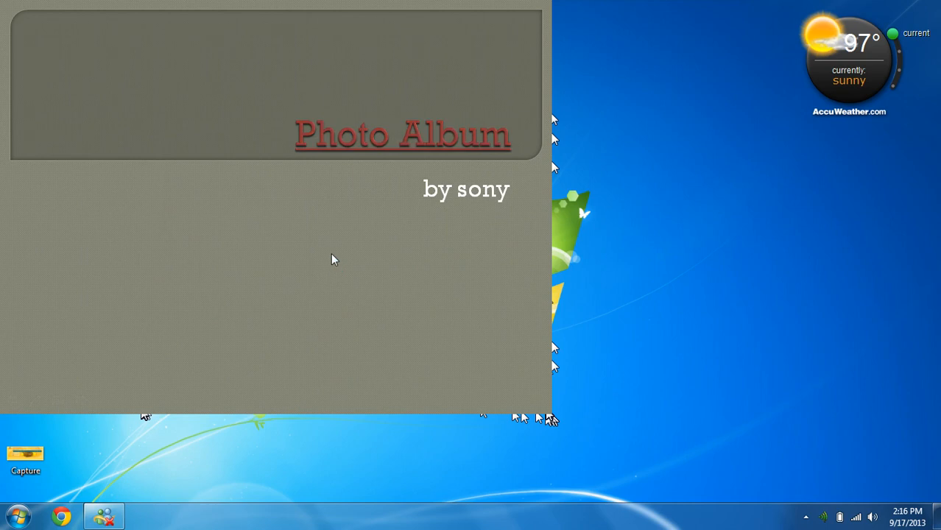
{"action": "key", "text": "Escape"}
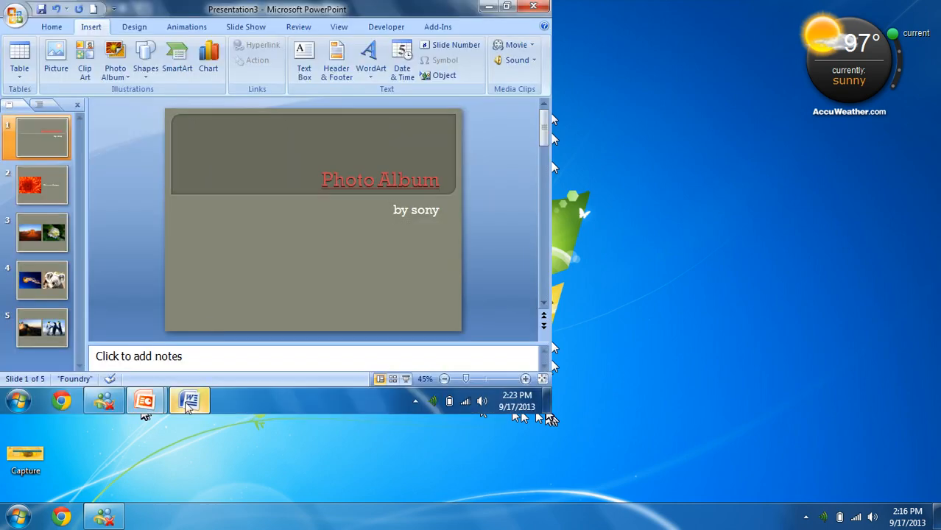
{"action": "left_click", "coordinate": [190, 404]}
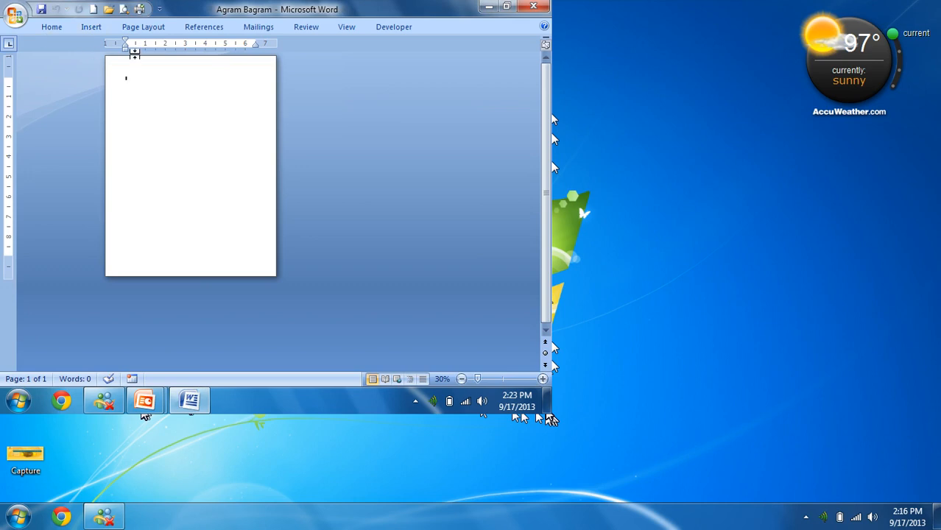
{"action": "left_click", "coordinate": [546, 6]}
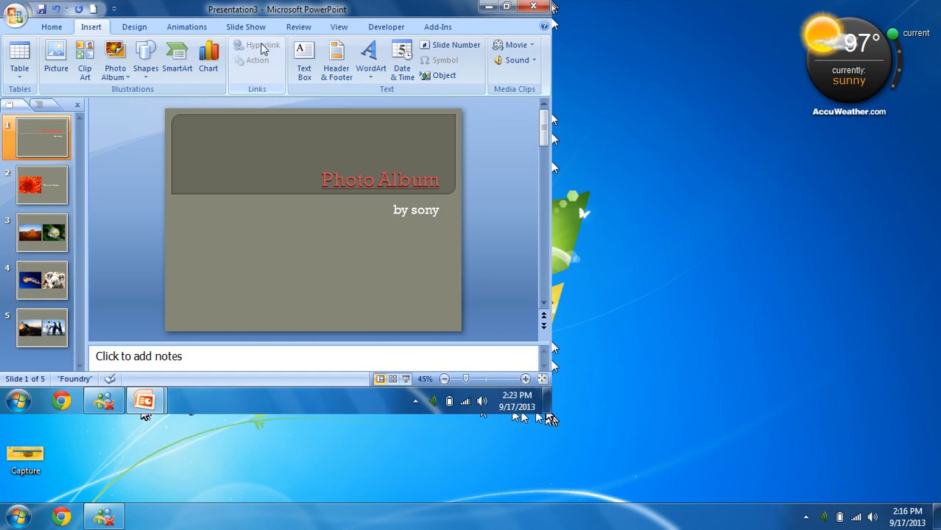
{"action": "left_click", "coordinate": [401, 211]}
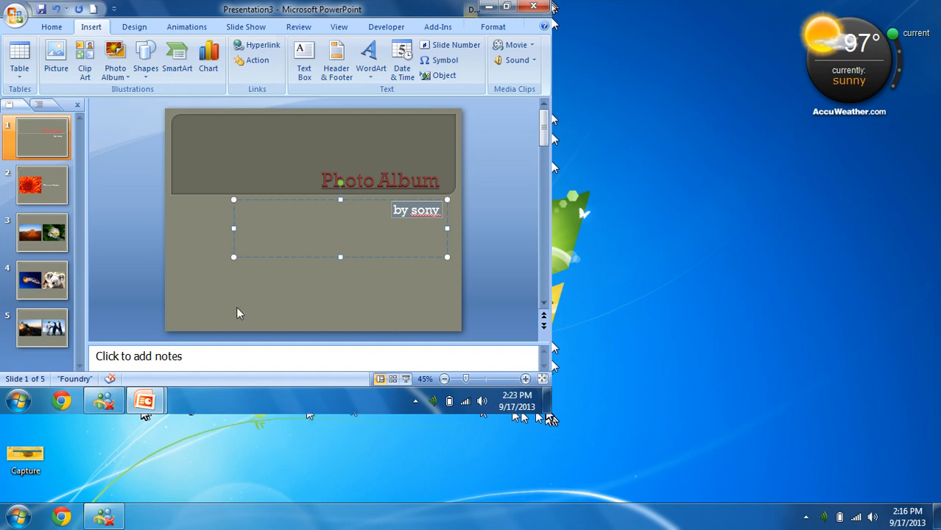
{"action": "left_click", "coordinate": [170, 232]}
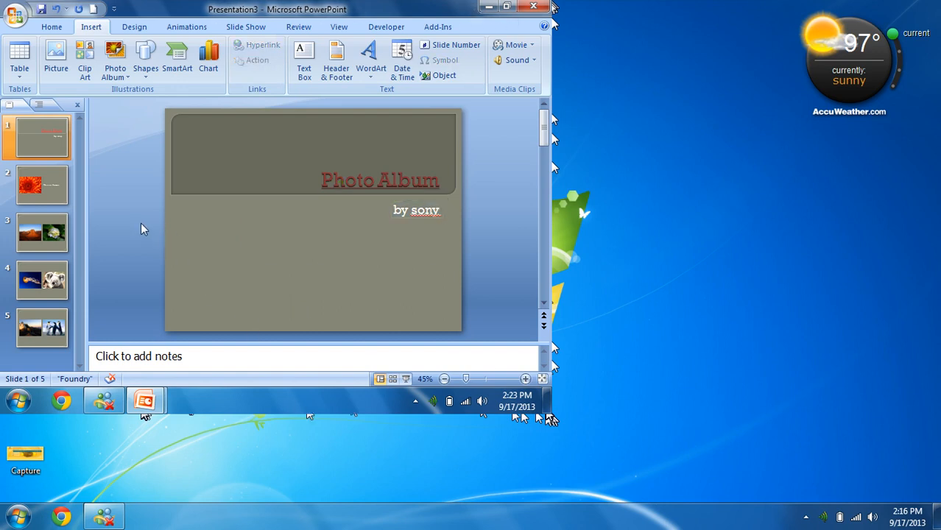
Step: Insert a Forward or Next action button above the "Photo Album" title on slide 1, hyperlinked to Next Slide
{"action": "left_click", "coordinate": [145, 58]}
{"action": "scroll", "coordinate": [198, 147], "scroll_direction": "down", "scroll_amount": 3}
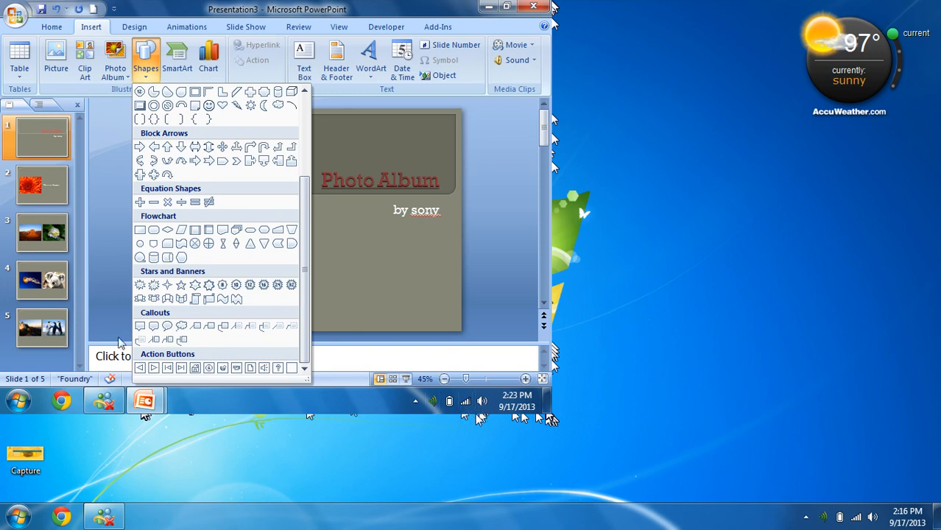
{"action": "left_click", "coordinate": [140, 368]}
{"action": "left_click_drag", "start_coordinate": [359, 130], "coordinate": [440, 156]}
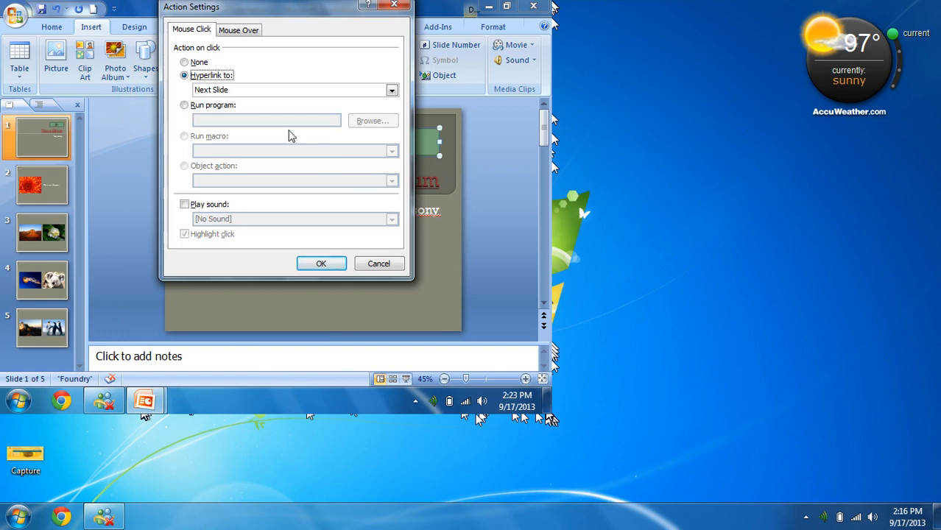
{"action": "left_click", "coordinate": [300, 90]}
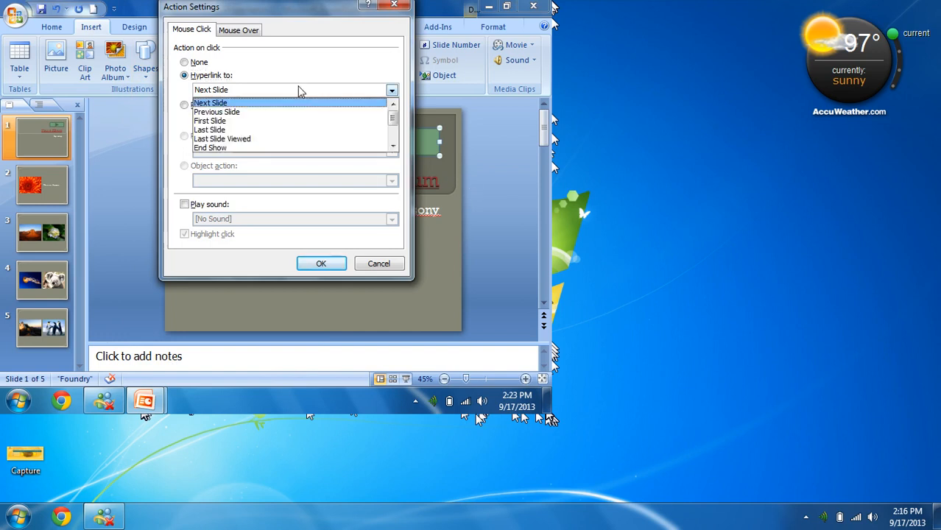
{"action": "left_click", "coordinate": [253, 103]}
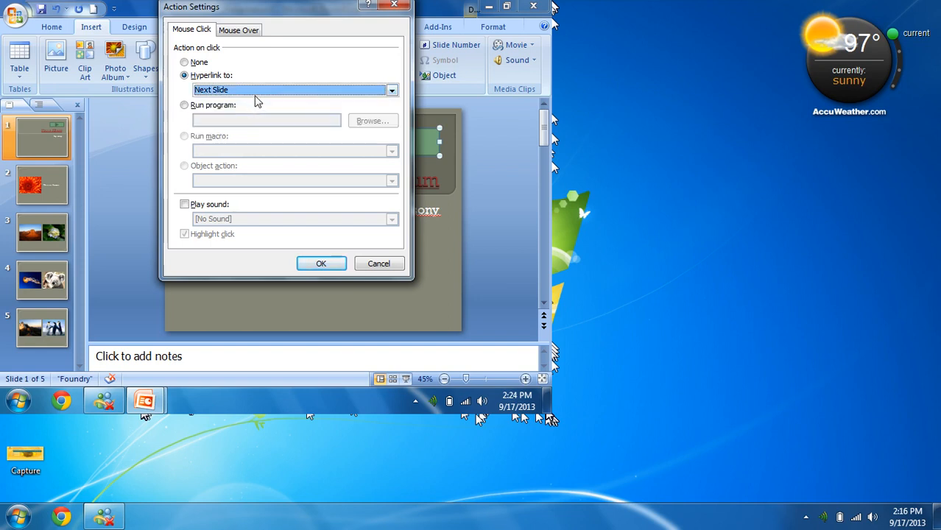
Step: Make the slide 1 action button play the Push sound and accept its action settings
{"action": "left_click", "coordinate": [208, 205]}
{"action": "left_click", "coordinate": [243, 219]}
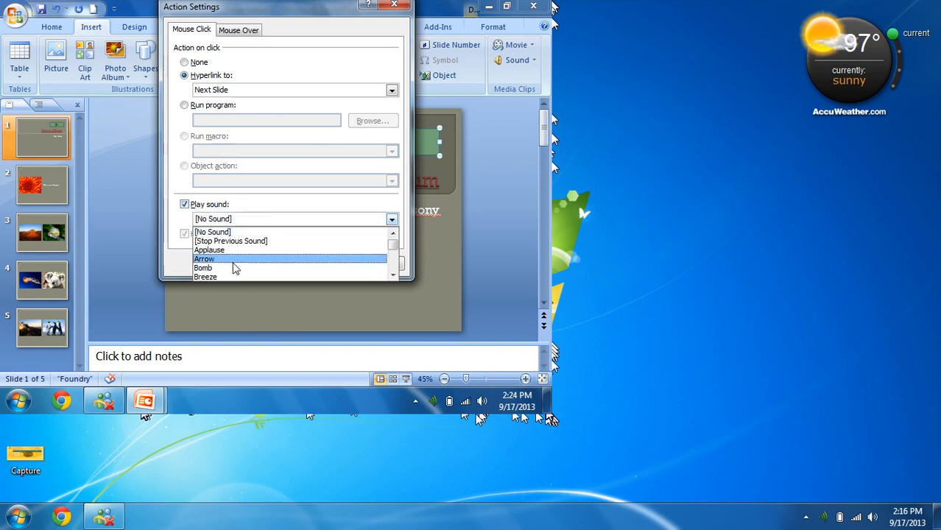
{"action": "scroll", "coordinate": [237, 261], "scroll_direction": "down", "scroll_amount": 4}
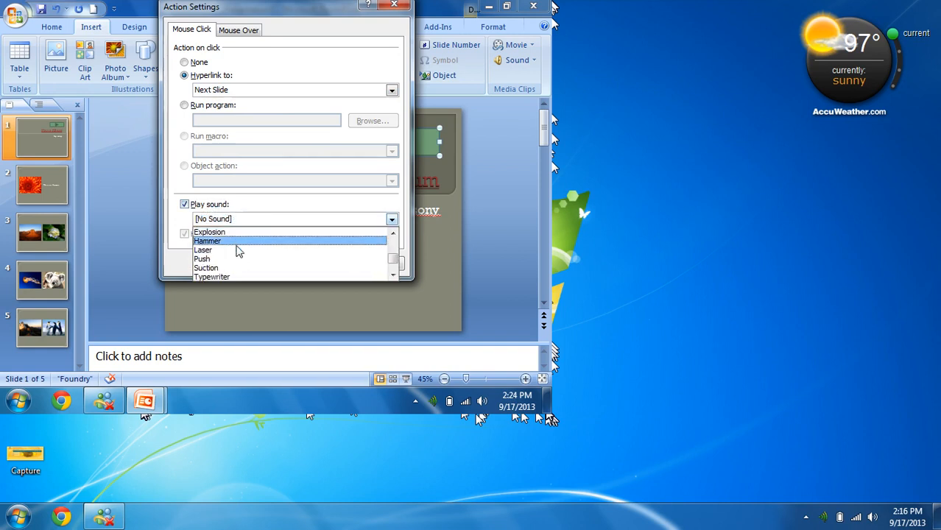
{"action": "left_click", "coordinate": [237, 258]}
{"action": "left_click", "coordinate": [333, 265]}
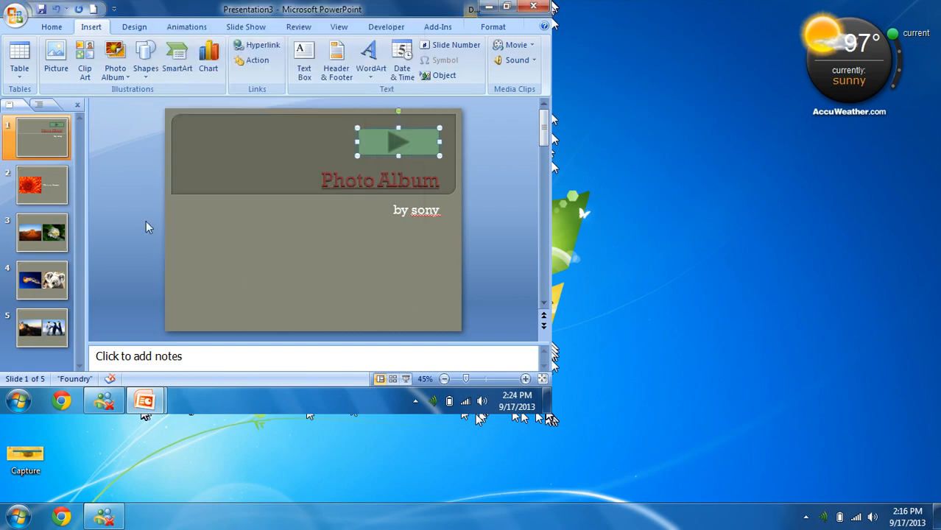
Step: Test the forward action button in the slide show, then return to editing on slide 2
{"action": "left_click", "coordinate": [406, 379]}
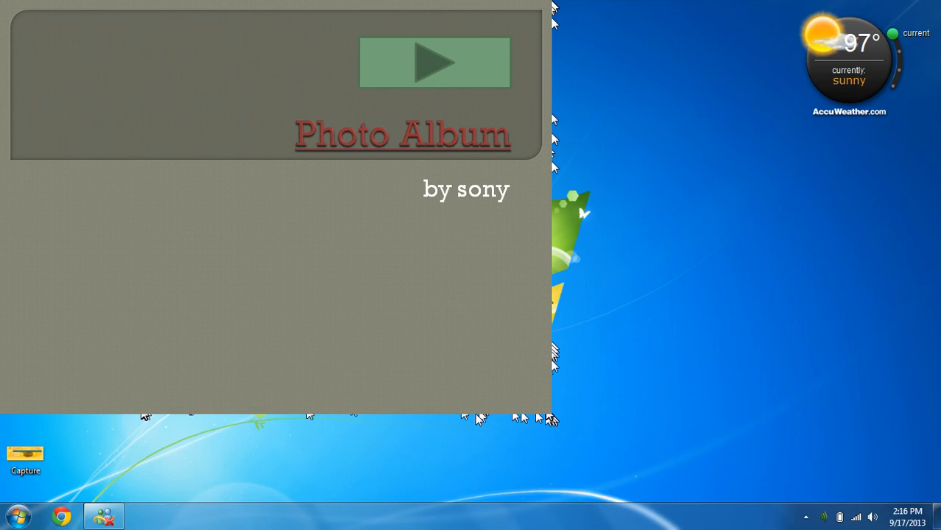
{"action": "left_click", "coordinate": [446, 60]}
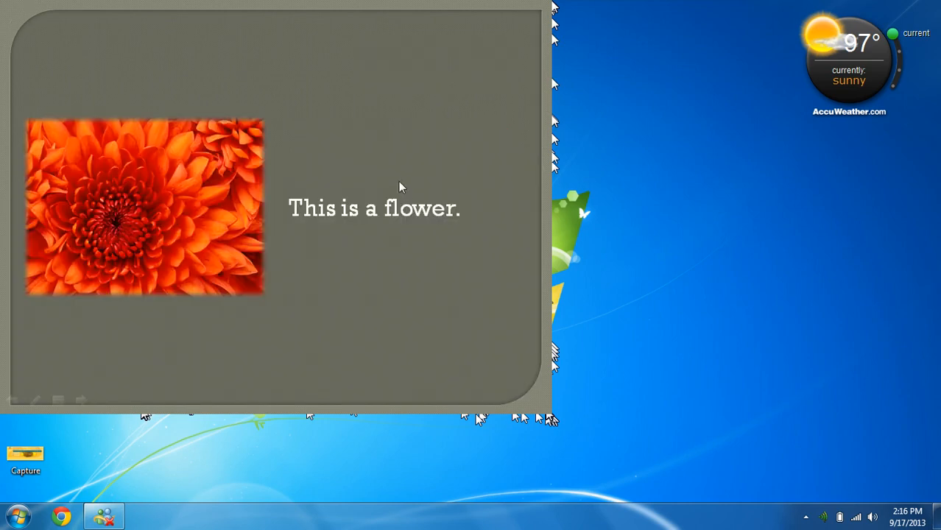
{"action": "key", "text": "Escape"}
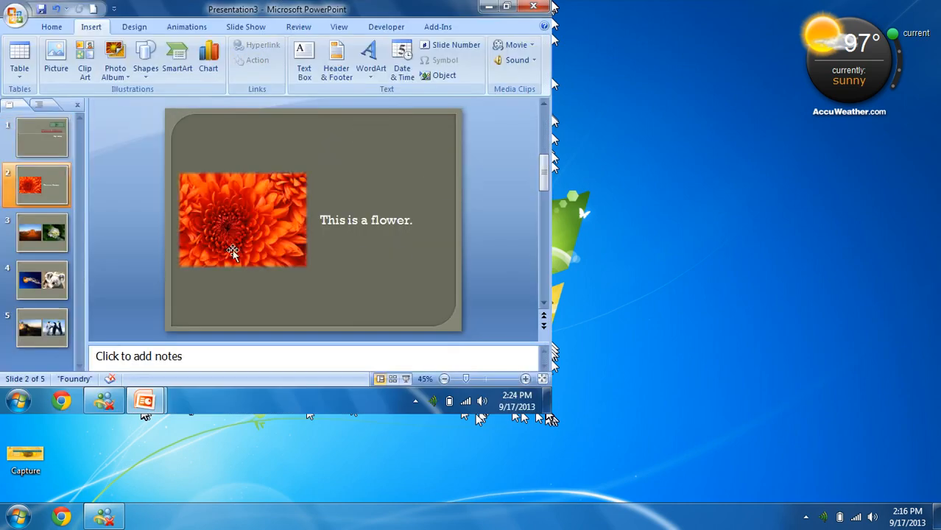
Step: Insert a Back or Previous action button above the flower caption on slide 2, hyperlinked to Previous Slide
{"action": "left_click", "coordinate": [146, 60]}
{"action": "scroll", "coordinate": [242, 304], "scroll_direction": "down", "scroll_amount": 4}
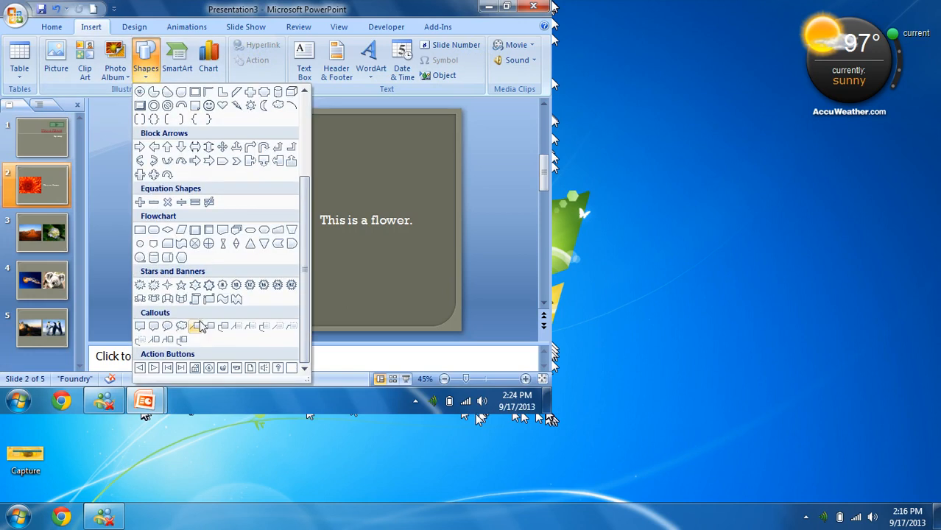
{"action": "left_click", "coordinate": [140, 368]}
{"action": "left_click_drag", "start_coordinate": [359, 130], "coordinate": [442, 168]}
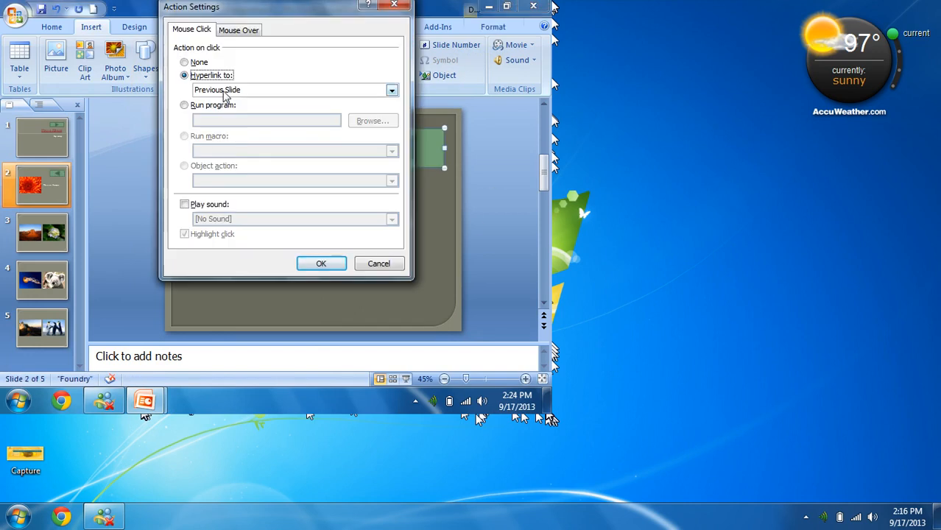
Step: Make the slide 2 back button play the Drum Roll sound and accept its action settings
{"action": "left_click", "coordinate": [205, 206]}
{"action": "left_click", "coordinate": [254, 219]}
{"action": "scroll", "coordinate": [256, 235], "scroll_direction": "down", "scroll_amount": 2}
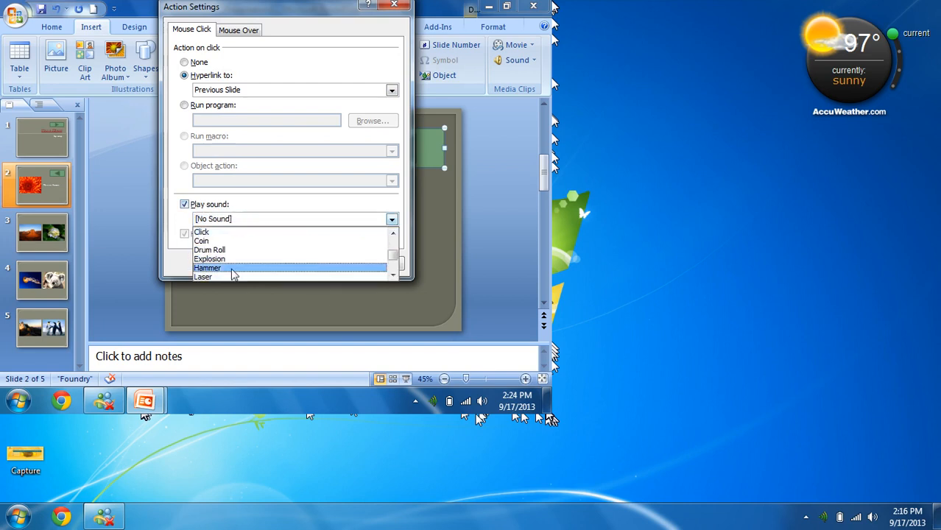
{"action": "left_click", "coordinate": [235, 252]}
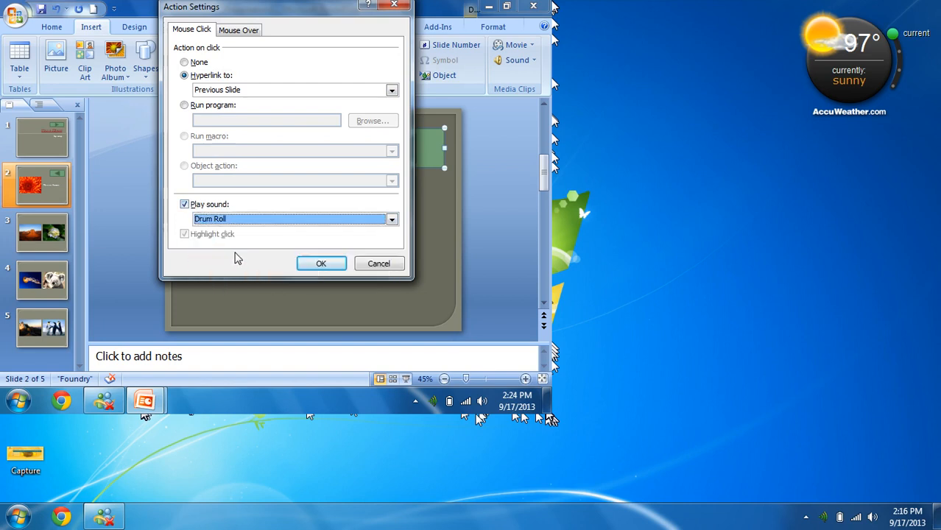
{"action": "left_click", "coordinate": [321, 263]}
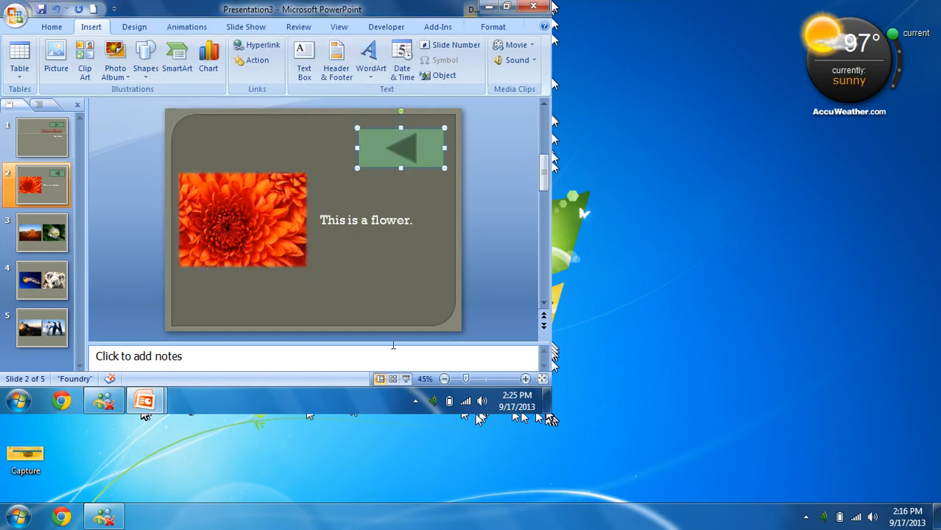
Step: Test the back and forward action buttons between slides 1 and 2 in the slide show, then exit it
{"action": "left_click", "coordinate": [406, 378]}
{"action": "left_click", "coordinate": [430, 77]}
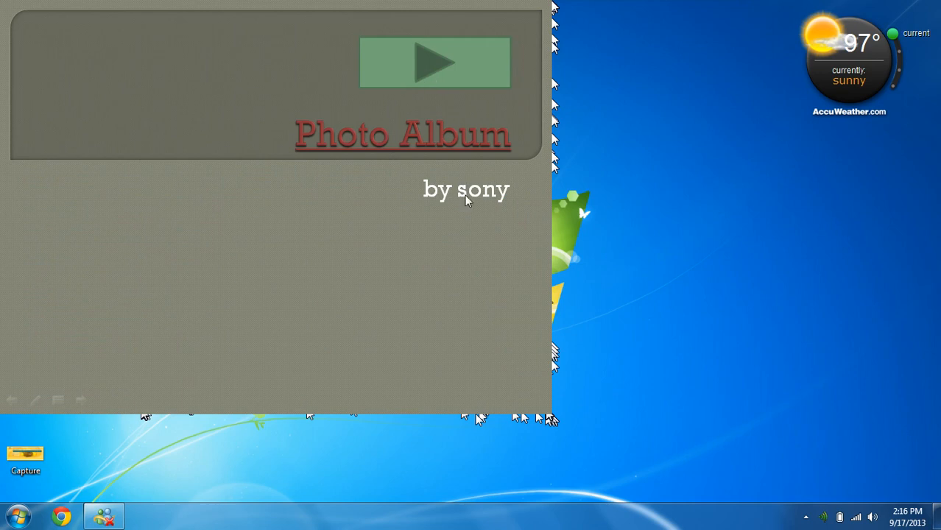
{"action": "left_click", "coordinate": [441, 64]}
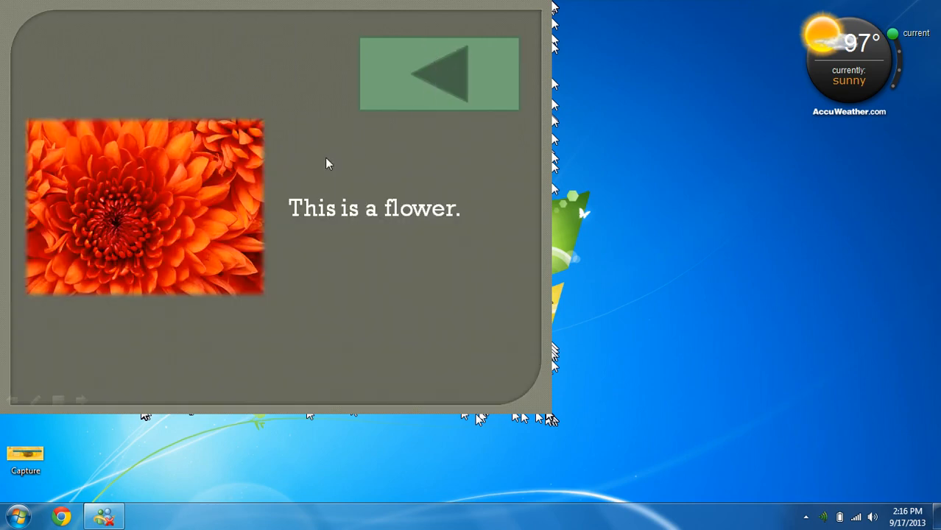
{"action": "left_click", "coordinate": [411, 84]}
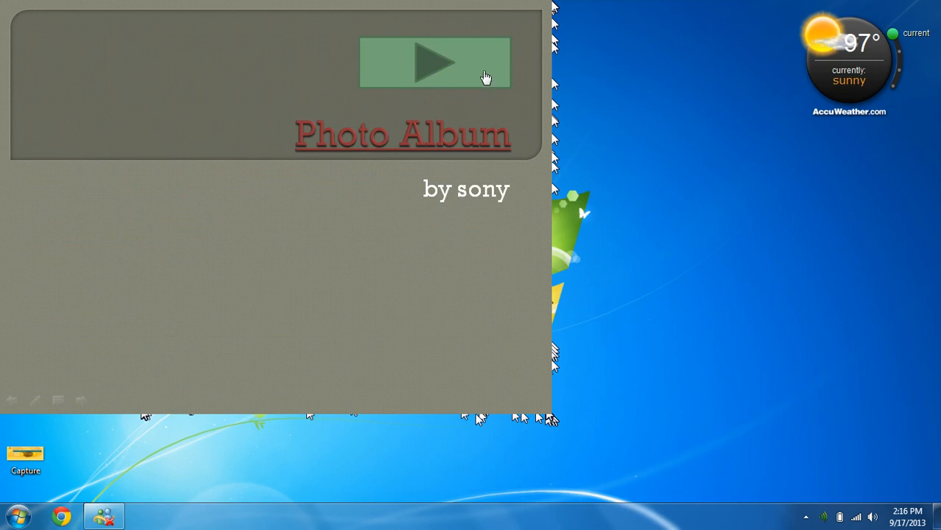
{"action": "key", "text": "Escape"}
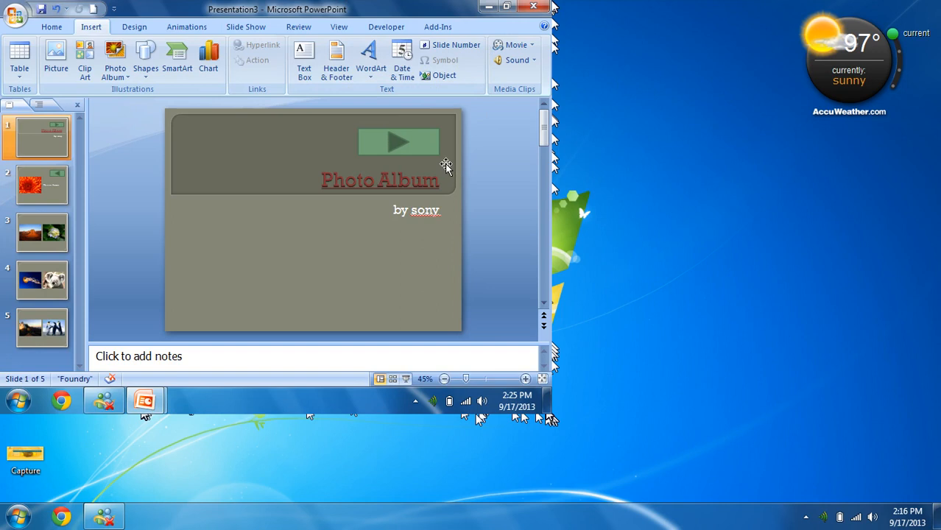
Step: Draw a rounded rectangle beside the forward button on slide 1 and apply the glossy black gradient shape style
{"action": "left_click", "coordinate": [145, 59]}
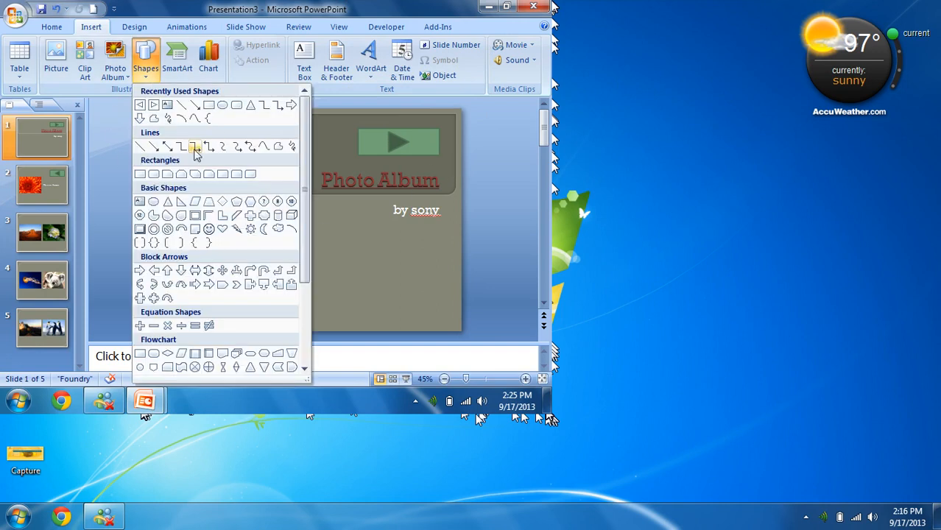
{"action": "left_click", "coordinate": [236, 105]}
{"action": "left_click_drag", "start_coordinate": [193, 135], "coordinate": [291, 171]}
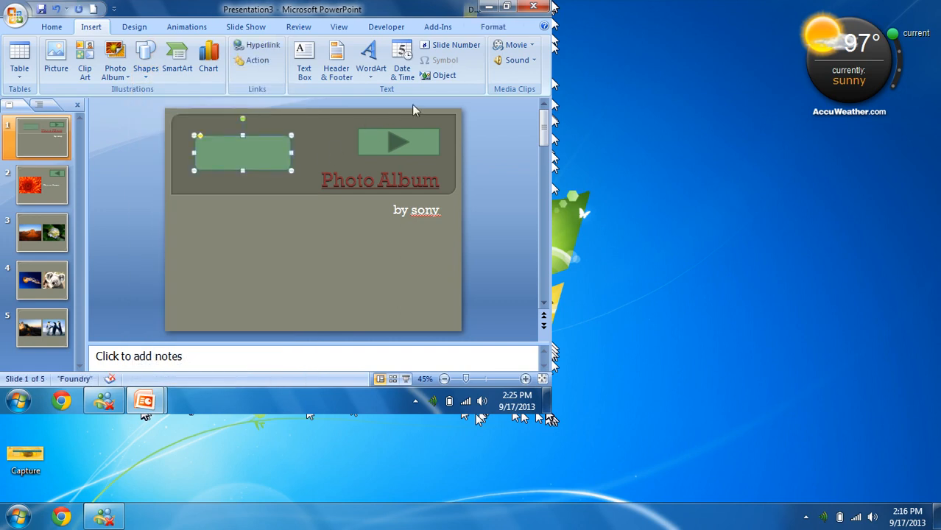
{"action": "left_click", "coordinate": [487, 30]}
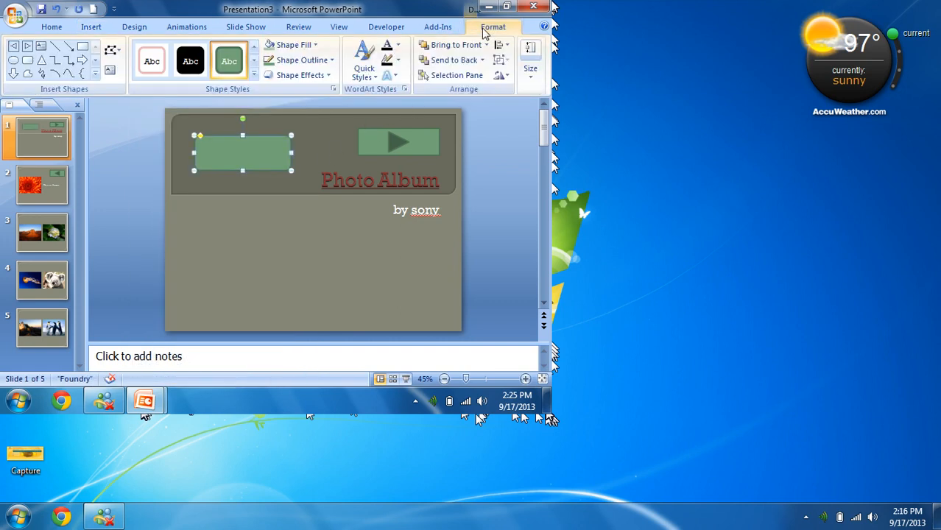
{"action": "left_click", "coordinate": [254, 73]}
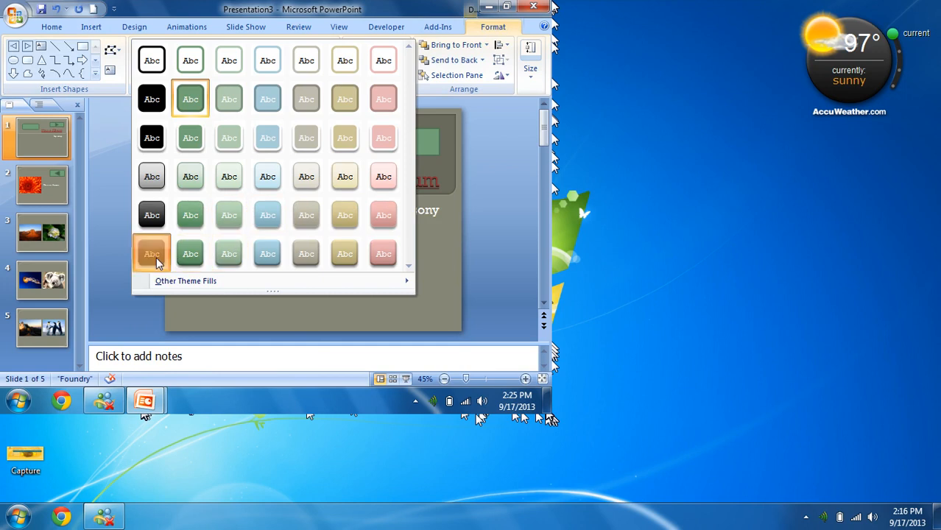
{"action": "left_click", "coordinate": [152, 215]}
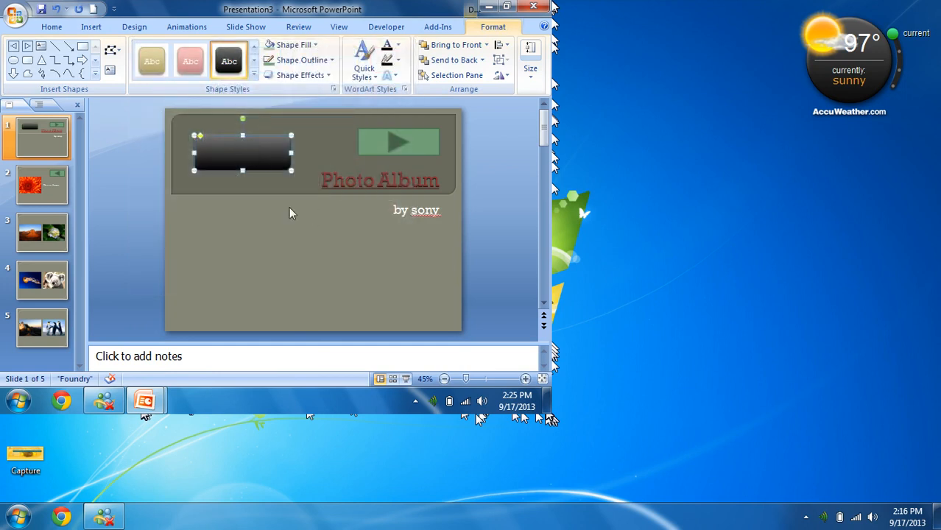
Step: Label the black rounded rectangle "Calculator", enlarge the text by two font sizes and make it bold
{"action": "right_click", "coordinate": [236, 144]}
{"action": "left_click", "coordinate": [281, 200]}
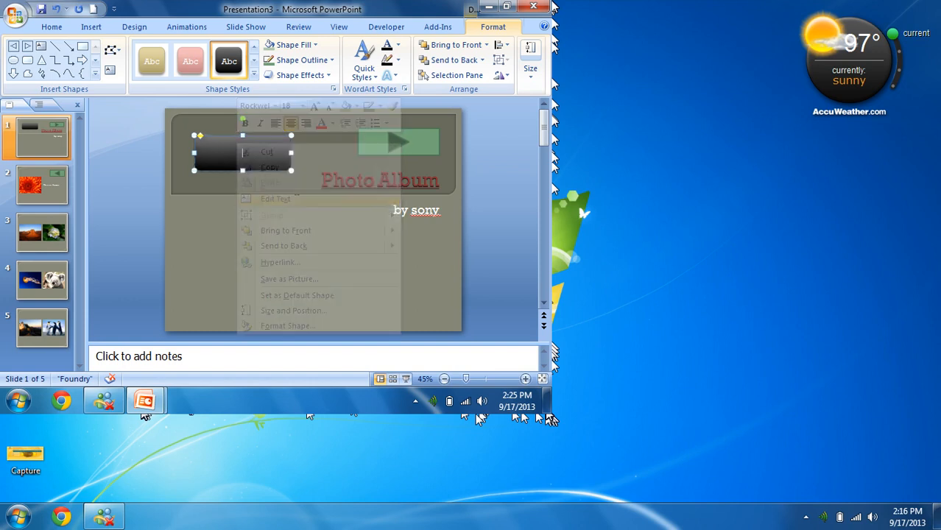
{"action": "type", "text": "Calculator"}
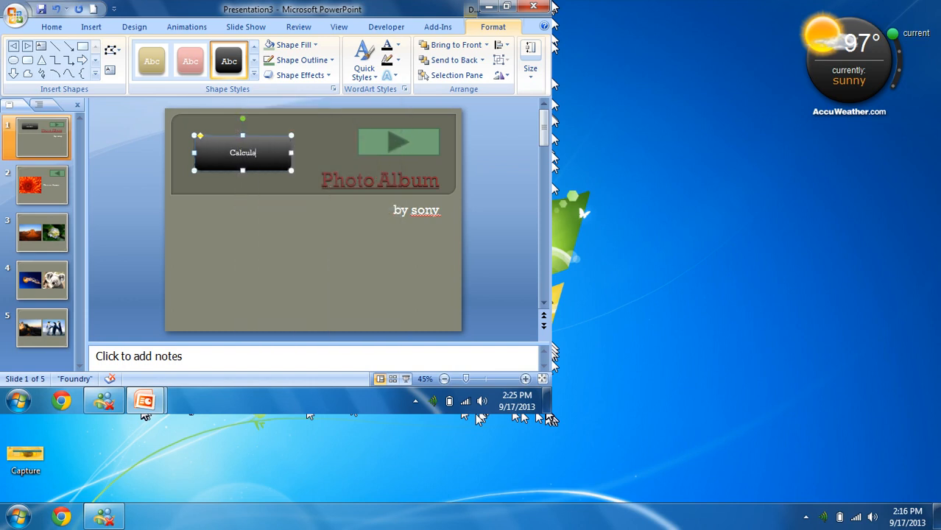
{"action": "key", "text": "ctrl+a"}
{"action": "key", "text": "ctrl+shift+period"}
{"action": "key", "text": "ctrl+shift+period"}
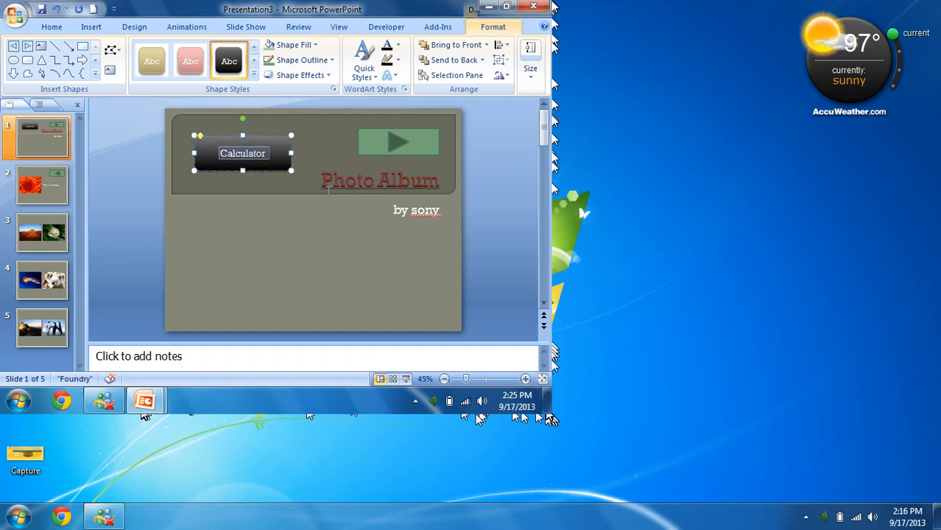
{"action": "key", "text": "ctrl+b"}
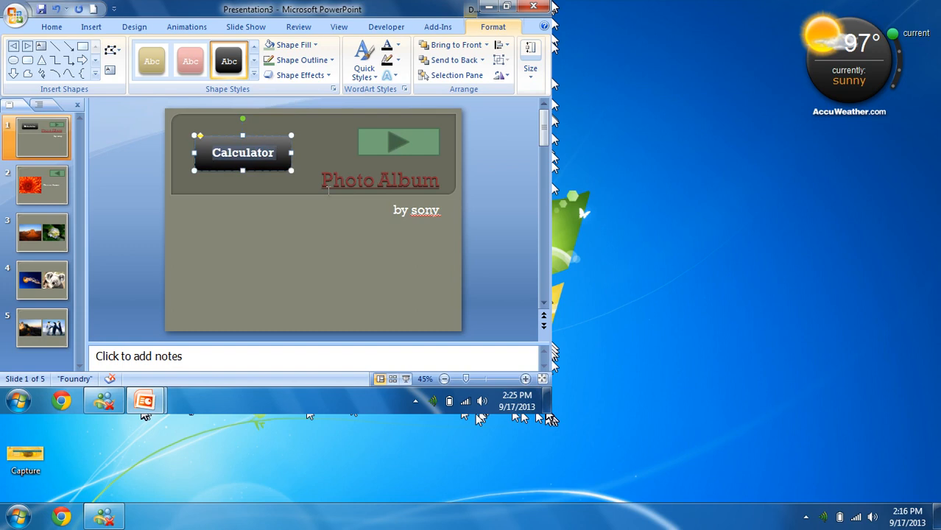
{"action": "left_click", "coordinate": [329, 270]}
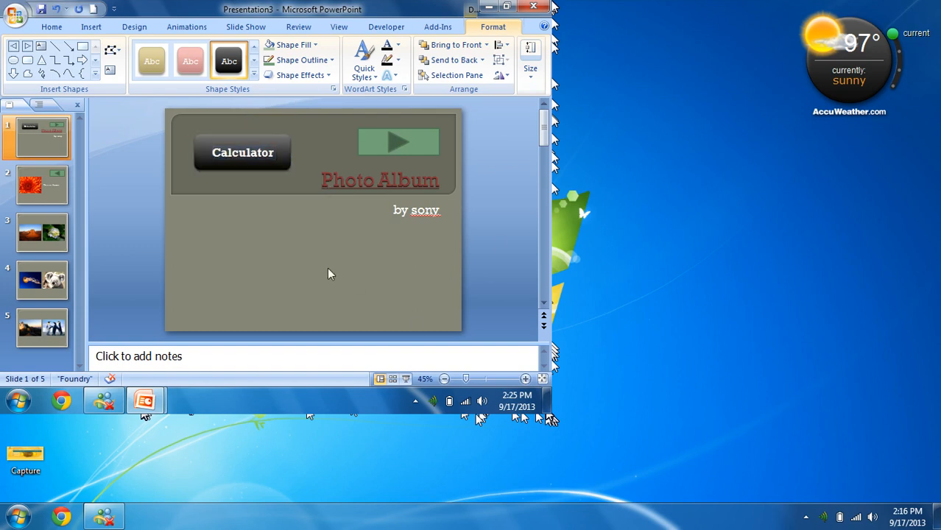
Step: Set the click action of the black Calculator shape on slide 1 to run a program, leaving the program browser without choosing a file
{"action": "left_click", "coordinate": [289, 147]}
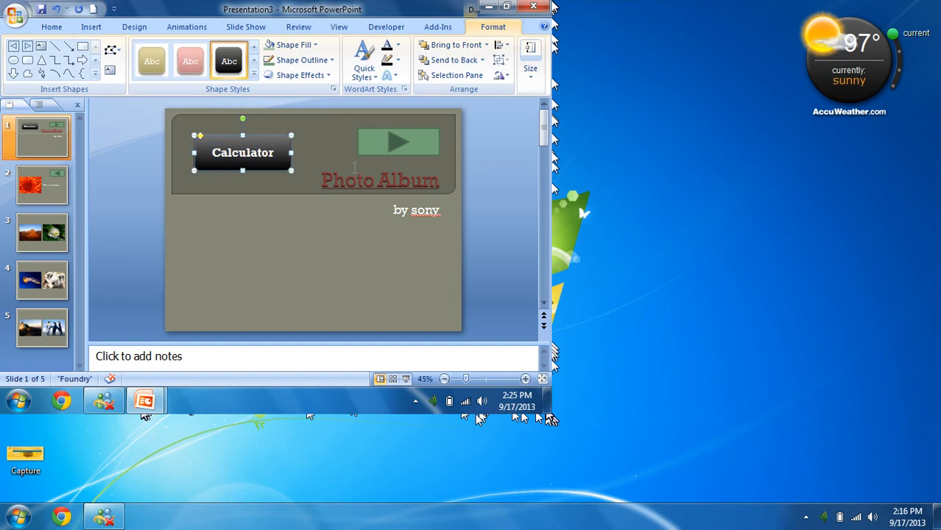
{"action": "left_click", "coordinate": [87, 28]}
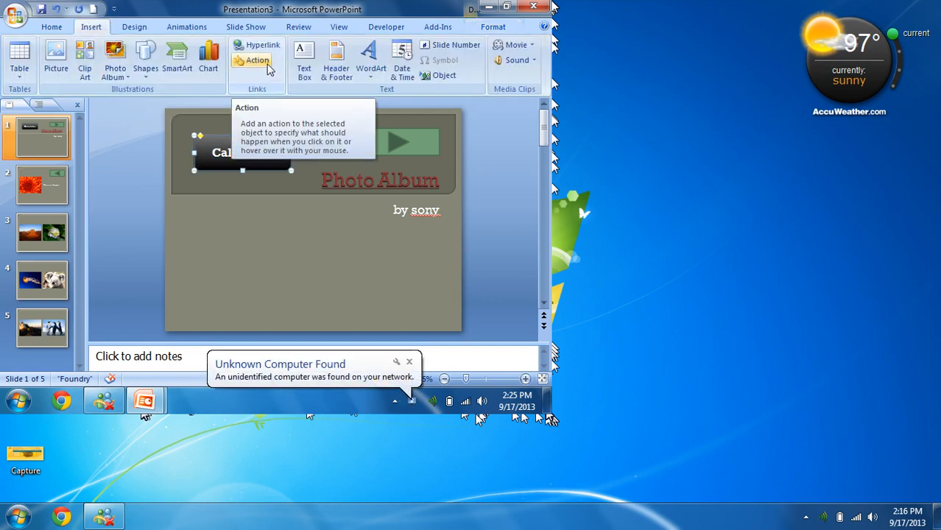
{"action": "left_click", "coordinate": [408, 361]}
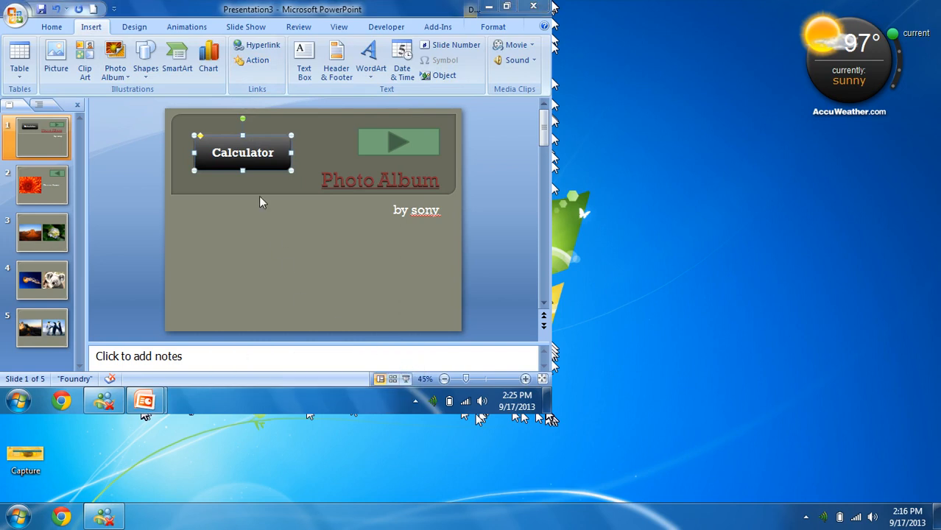
{"action": "left_click", "coordinate": [263, 64]}
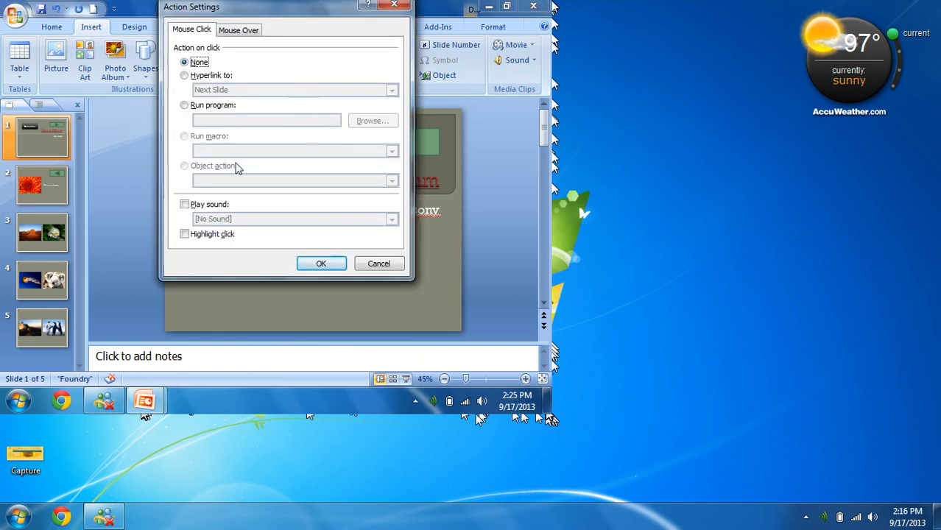
{"action": "left_click", "coordinate": [205, 109]}
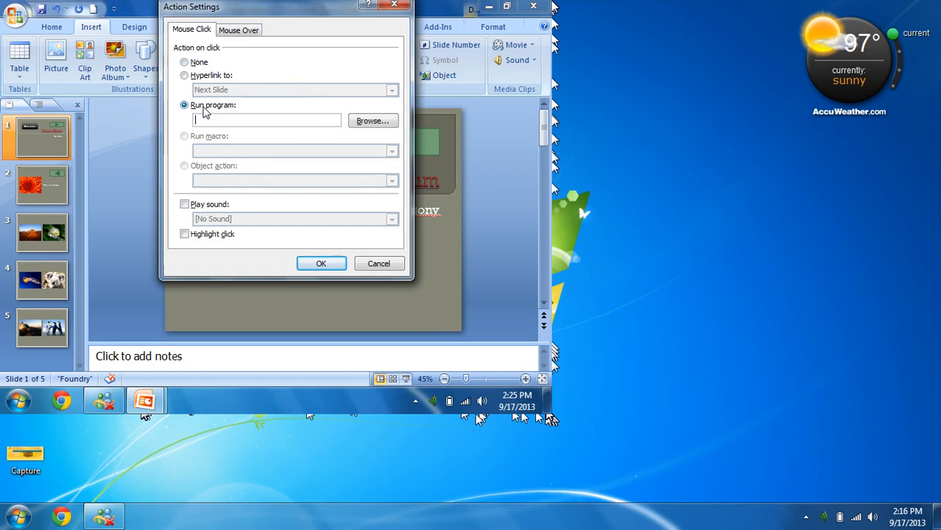
{"action": "left_click", "coordinate": [382, 124]}
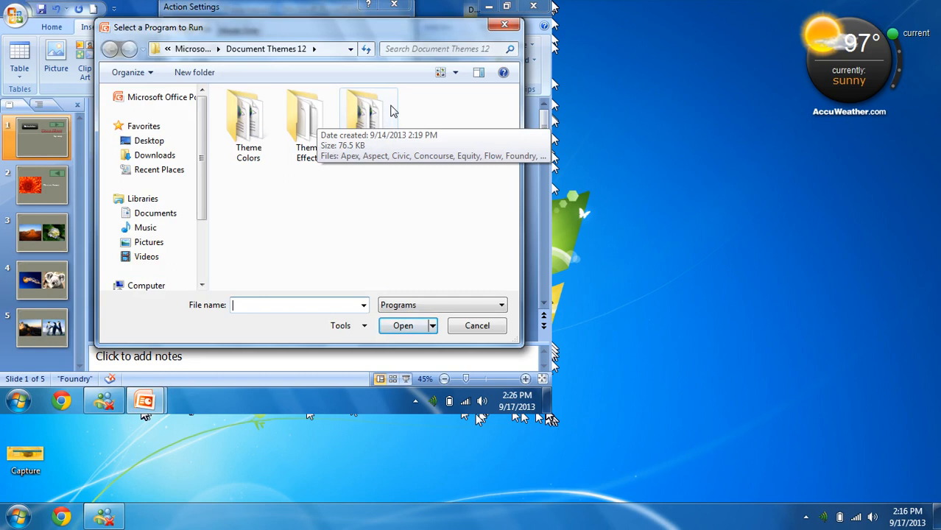
{"action": "left_click", "coordinate": [477, 325]}
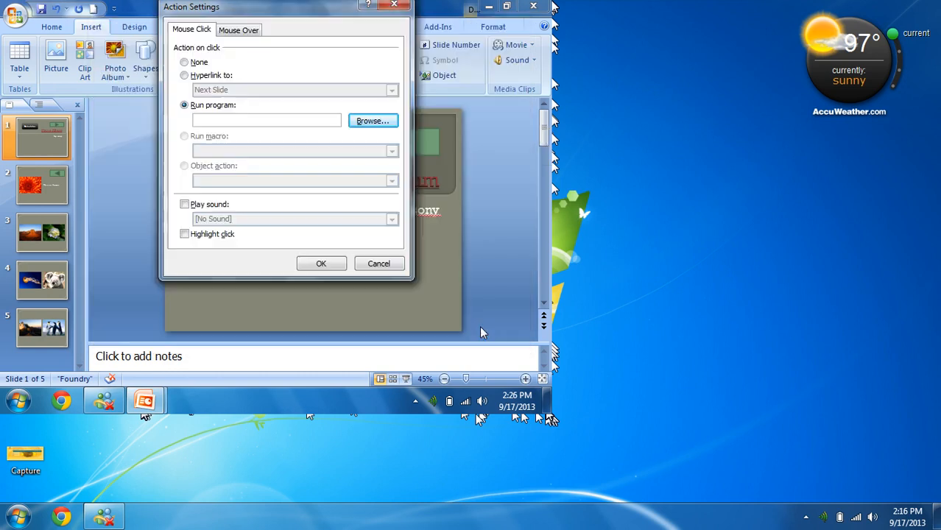
Step: Enter C:\Windows\System32\Calc.exe as the program to run and accept the action settings
{"action": "left_click", "coordinate": [217, 120]}
{"action": "type", "text": "Vc"}
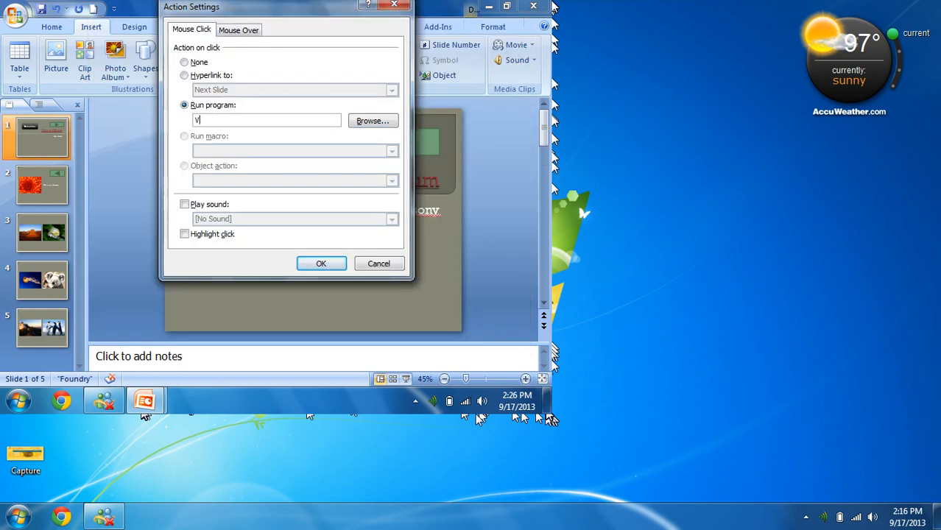
{"action": "type", "text": "\\Windows"}
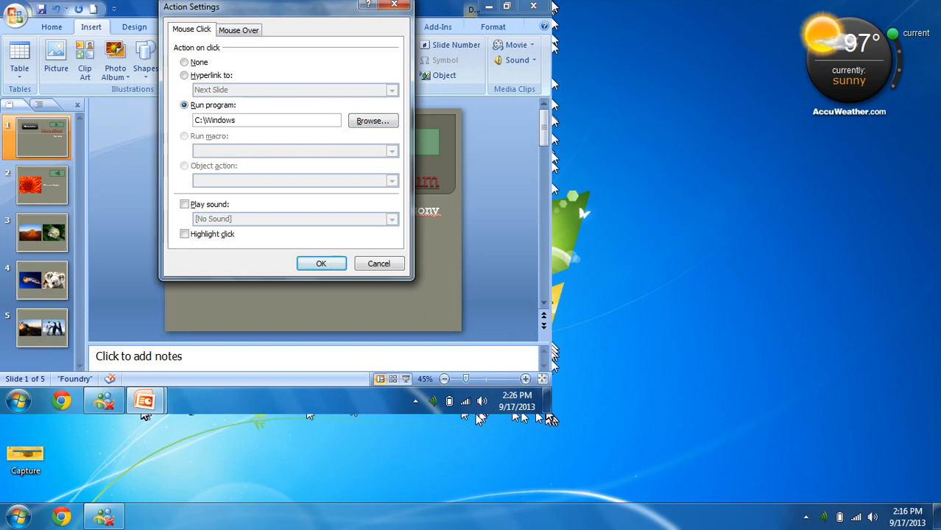
{"action": "type", "text": "\\System32"}
{"action": "type", "text": "\\Calc.exe"}
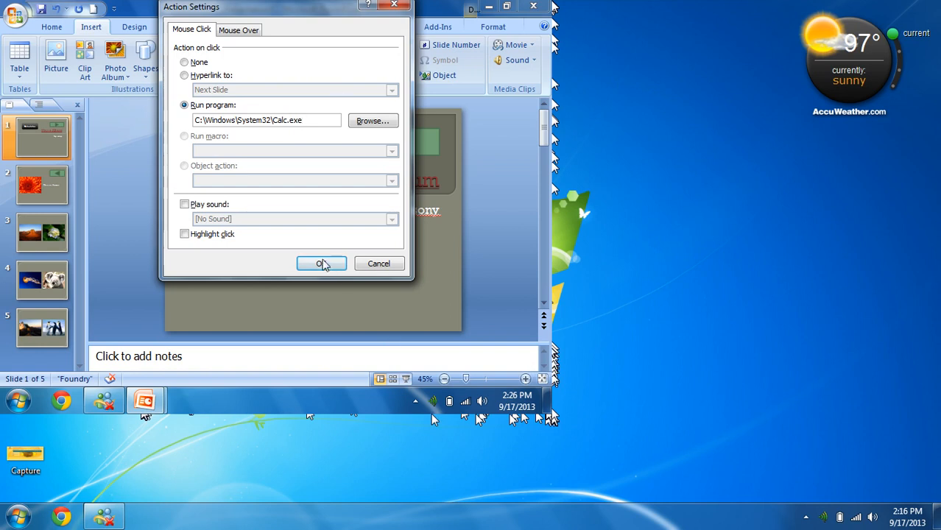
{"action": "left_click", "coordinate": [321, 262]}
Step: Turn on the play sound and highlight click options in the Calculator shape's action settings and accept them
{"action": "left_click", "coordinate": [256, 59]}
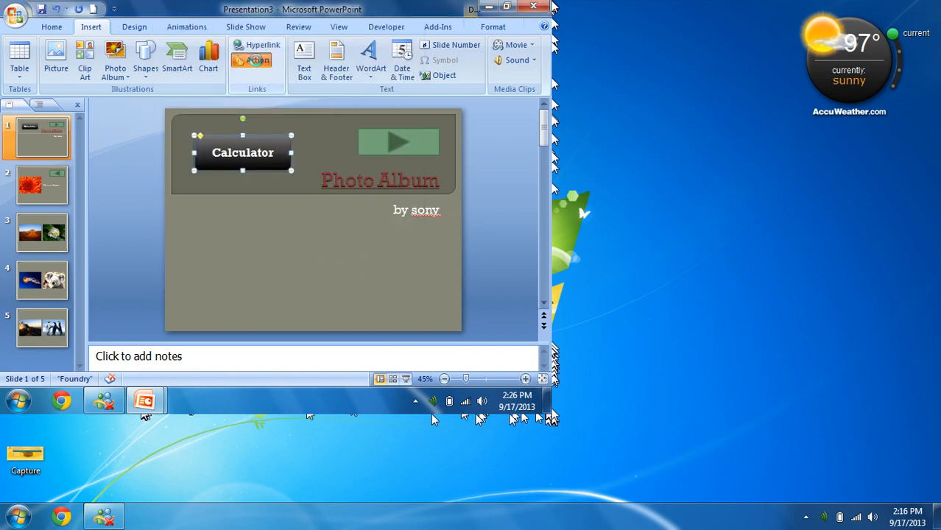
{"action": "left_click", "coordinate": [270, 314]}
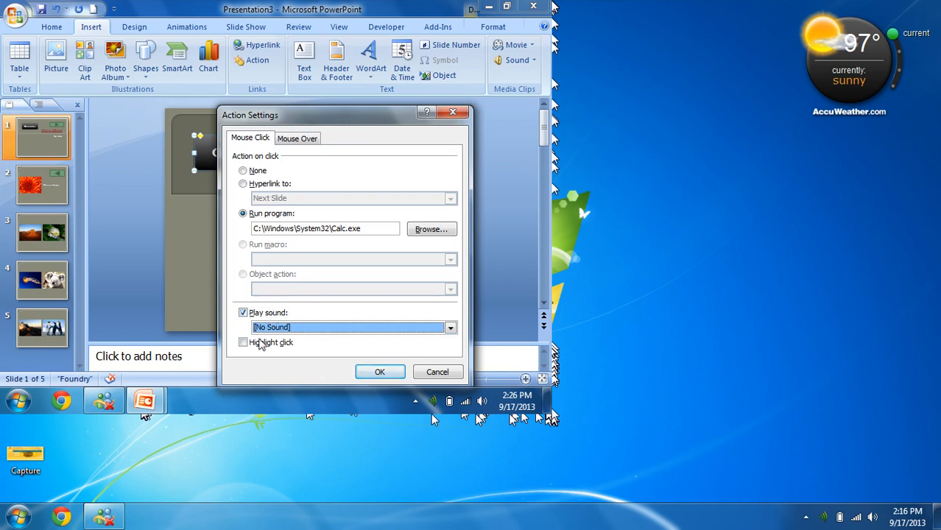
{"action": "left_click", "coordinate": [259, 343]}
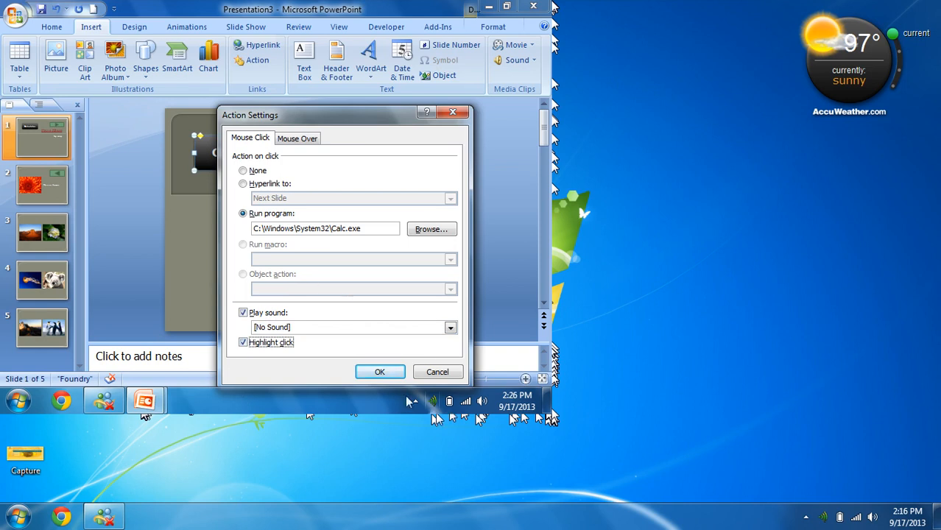
{"action": "left_click", "coordinate": [380, 372]}
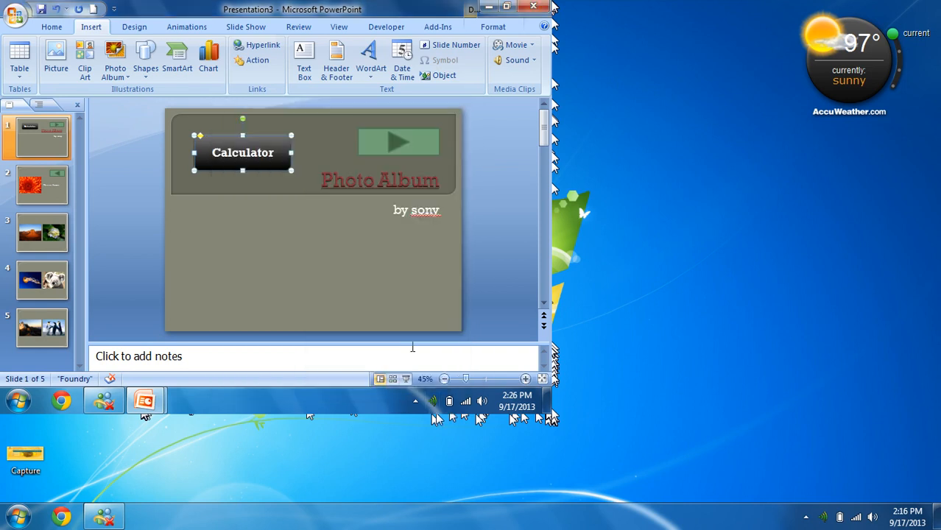
Step: Test the Calculator shape in the slide show, enabling the external program and closing each launched calculator, then exit the show
{"action": "left_click", "coordinate": [406, 379]}
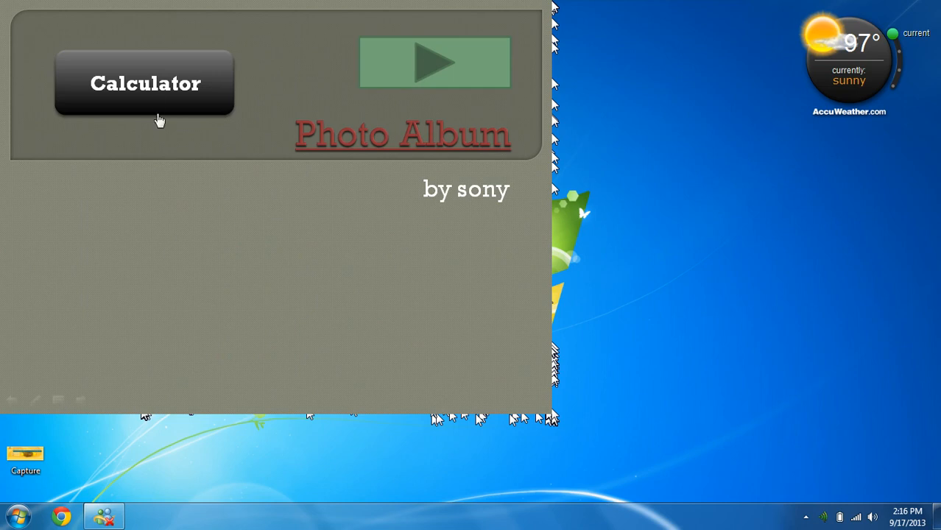
{"action": "left_click", "coordinate": [156, 82]}
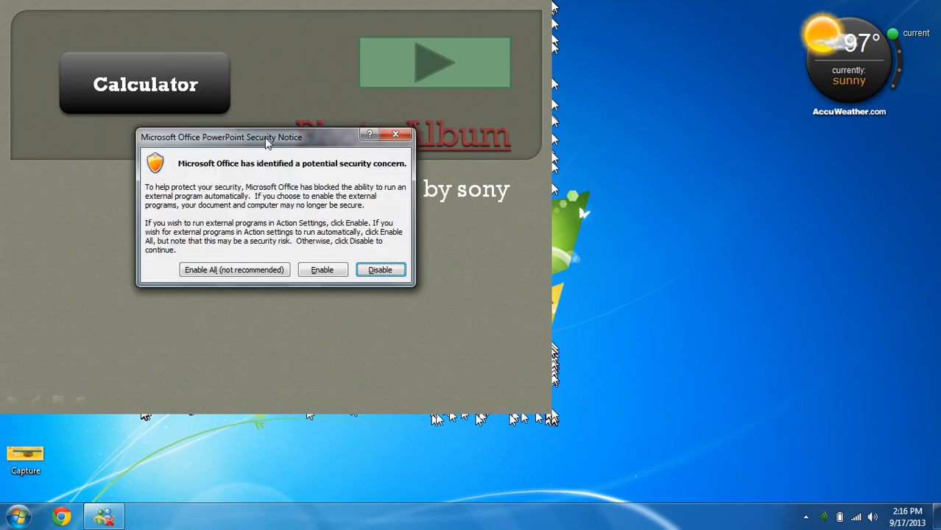
{"action": "left_click", "coordinate": [310, 269]}
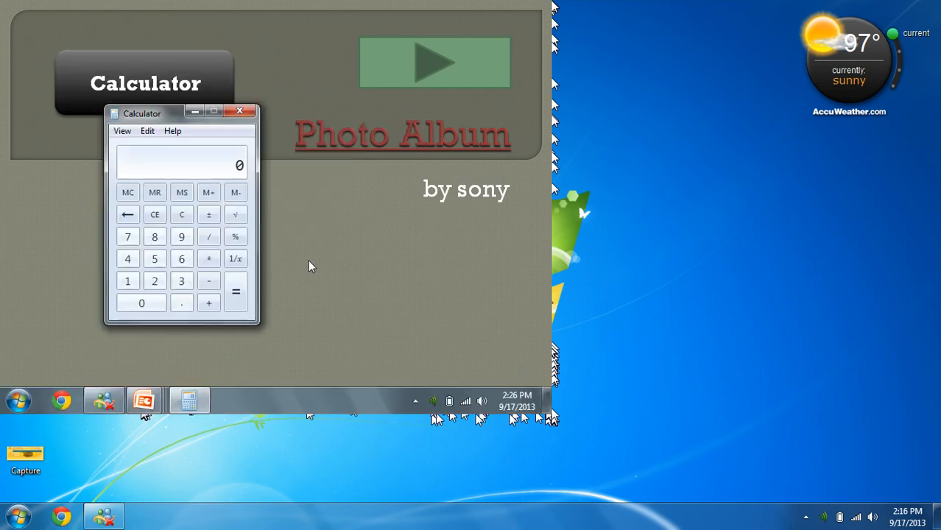
{"action": "left_click", "coordinate": [239, 111]}
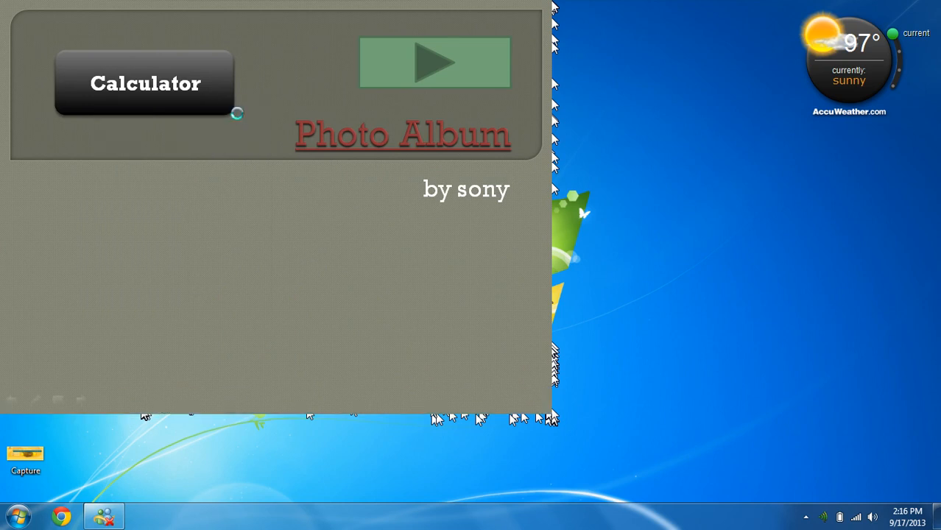
{"action": "left_click", "coordinate": [169, 89]}
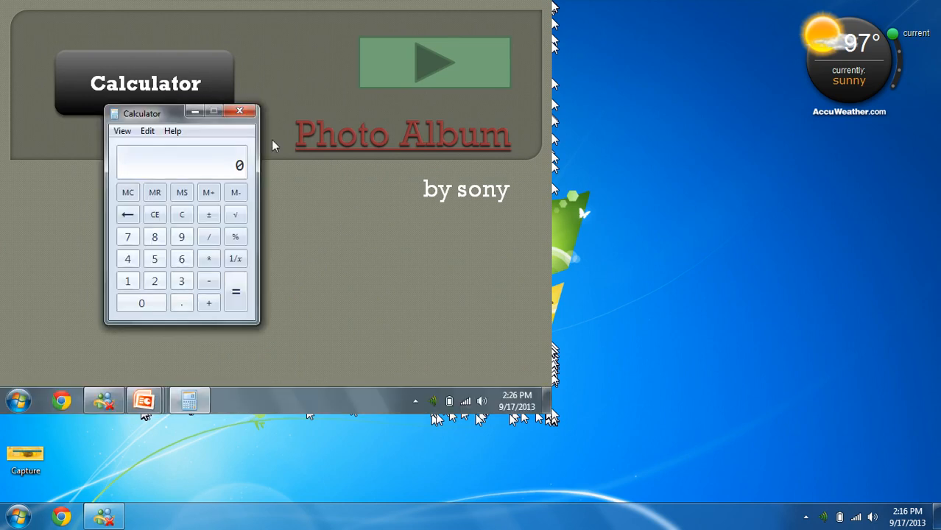
{"action": "left_click", "coordinate": [243, 111]}
{"action": "left_click", "coordinate": [163, 86]}
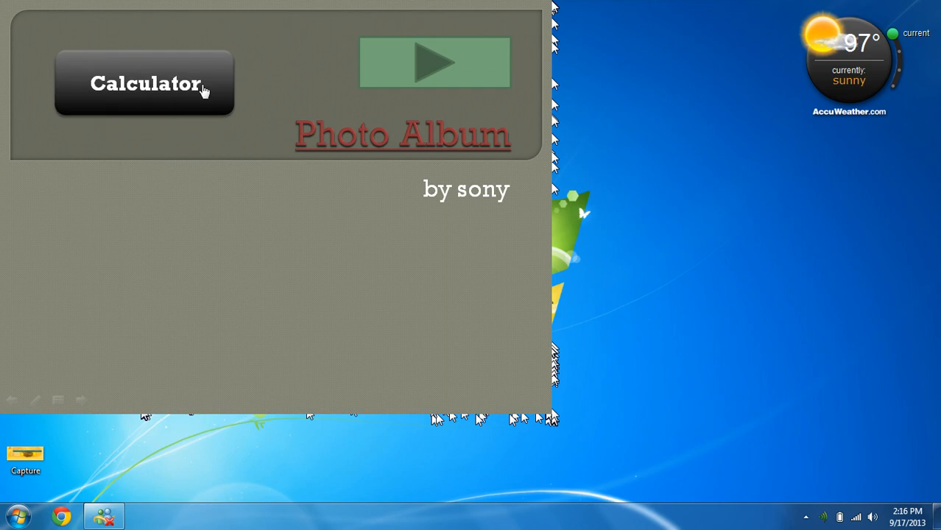
{"action": "left_click", "coordinate": [248, 106]}
{"action": "key", "text": "Escape"}
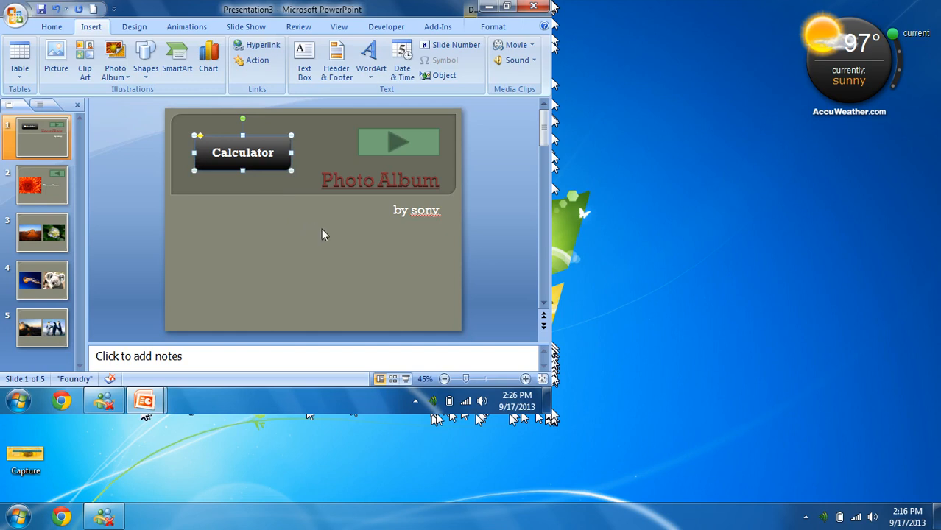
Step: Review the Calculator shape's action settings, including the run program and run macro options, and close them
{"action": "left_click", "coordinate": [254, 61]}
{"action": "left_click_drag", "start_coordinate": [324, 116], "coordinate": [310, 7]}
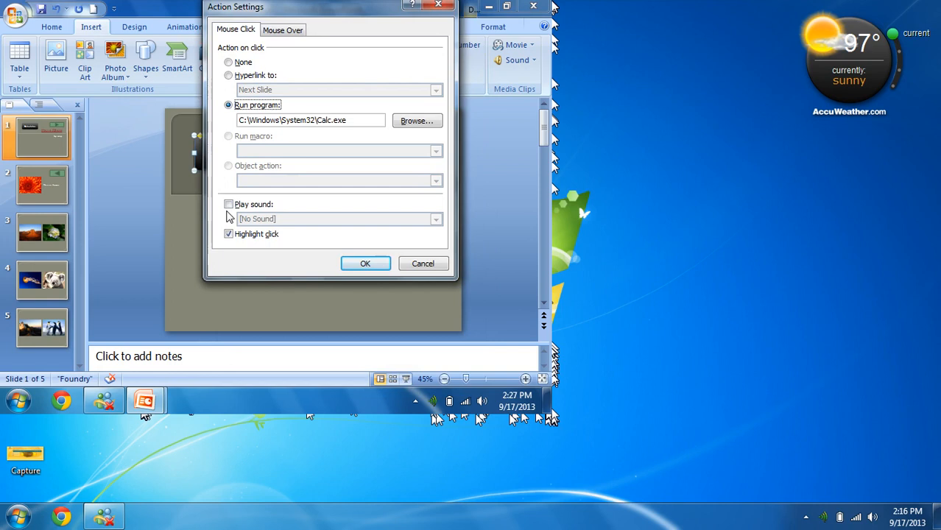
{"action": "key", "text": "Return"}
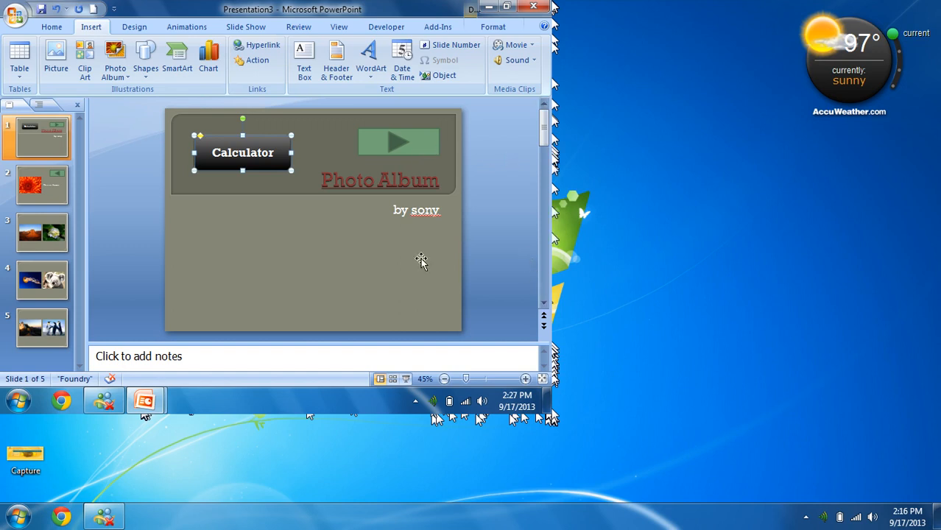
Step: Create a new macro named Mymacro in Presentation3
{"action": "left_click", "coordinate": [339, 28]}
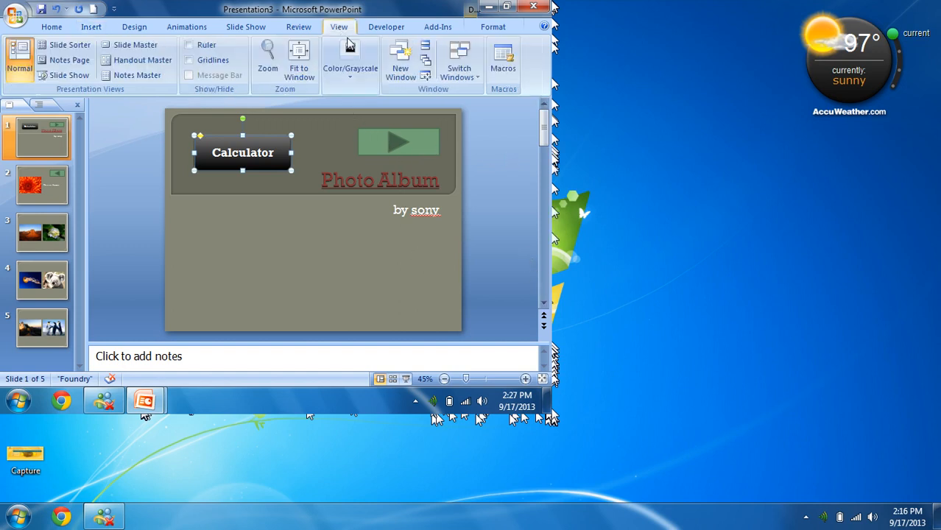
{"action": "left_click", "coordinate": [503, 65]}
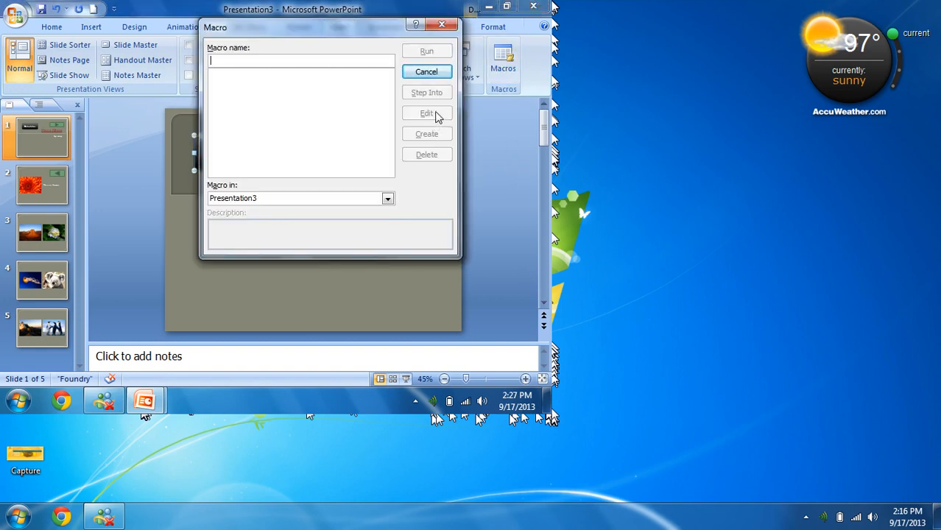
{"action": "type", "text": "Mymacro"}
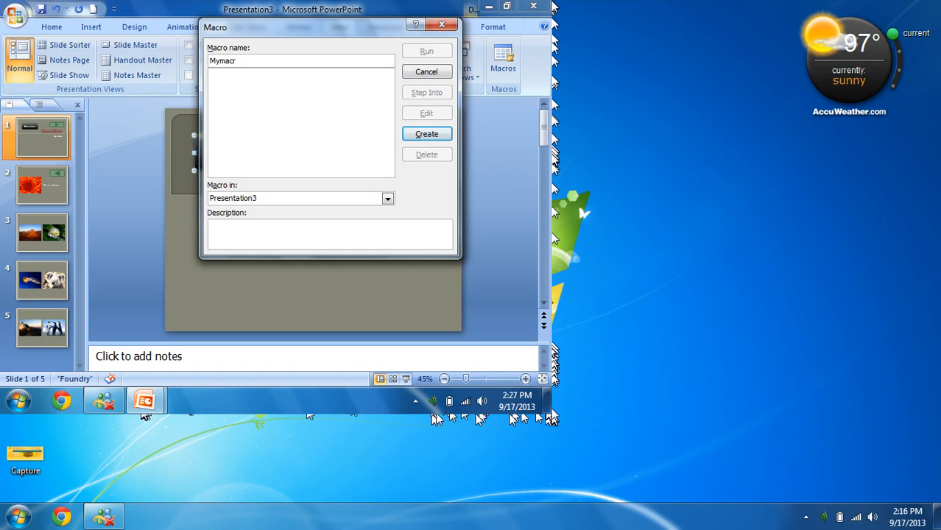
{"action": "left_click", "coordinate": [427, 135]}
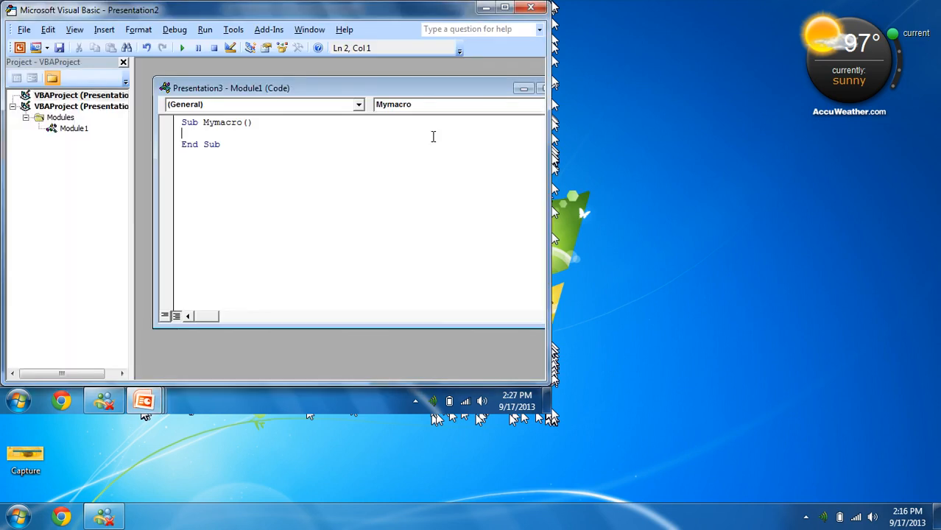
Step: Write a MsgBox "Hello World" statement in the Mymacro procedure and return to the presentation
{"action": "type", "text": "msgbox \"Hello "}
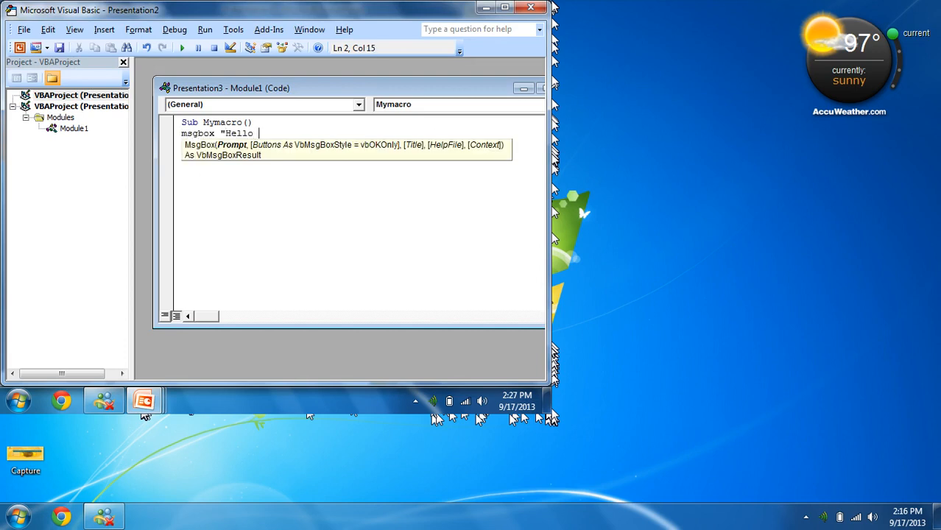
{"action": "type", "text": "World\""}
{"action": "left_click", "coordinate": [341, 253]}
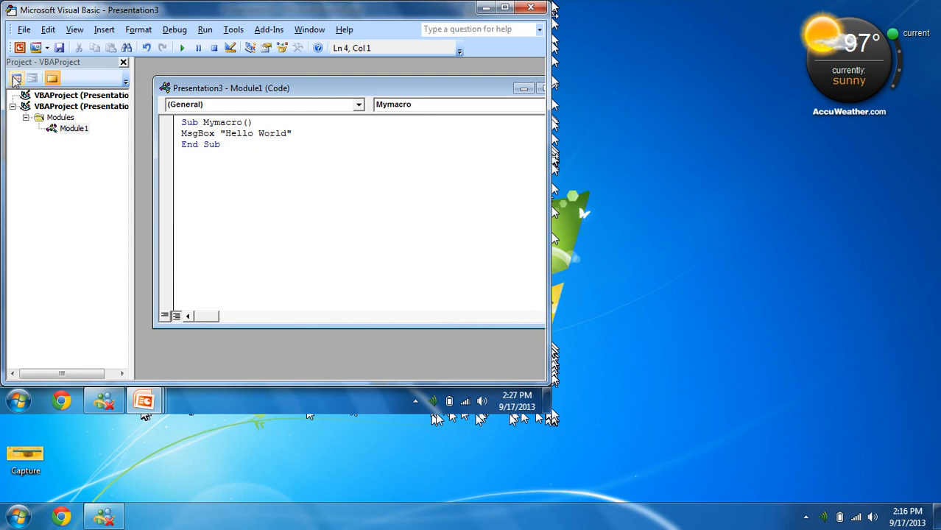
{"action": "left_click", "coordinate": [20, 47]}
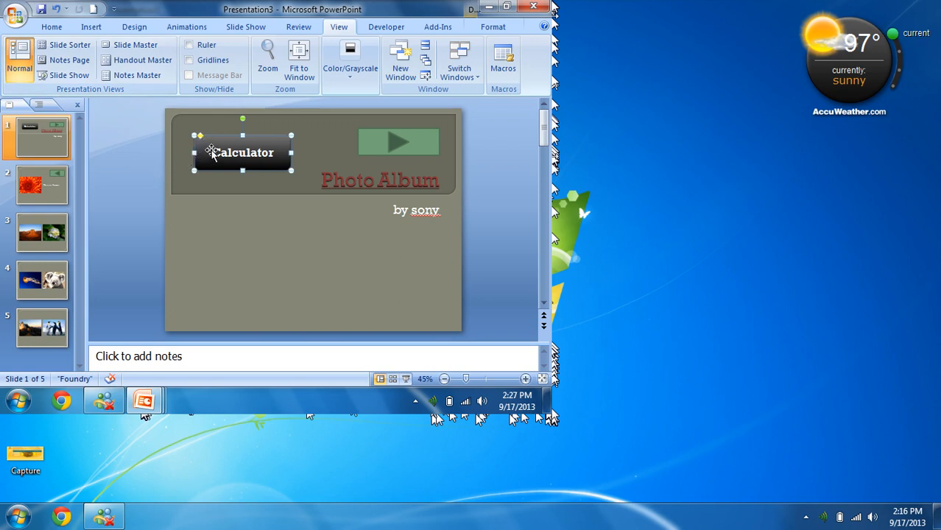
Step: Change the Calculator shape's click action to run the macro Mymacro and accept the action settings
{"action": "left_click", "coordinate": [91, 27]}
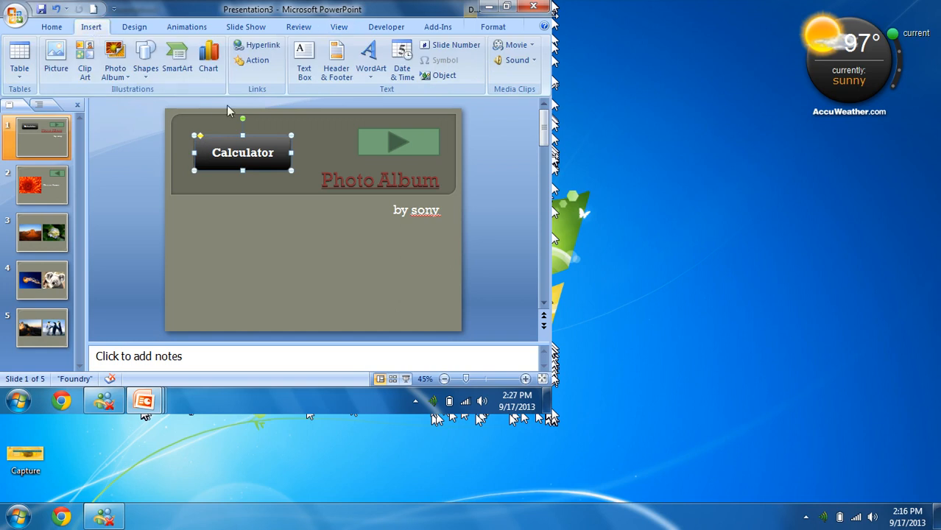
{"action": "left_click", "coordinate": [257, 60]}
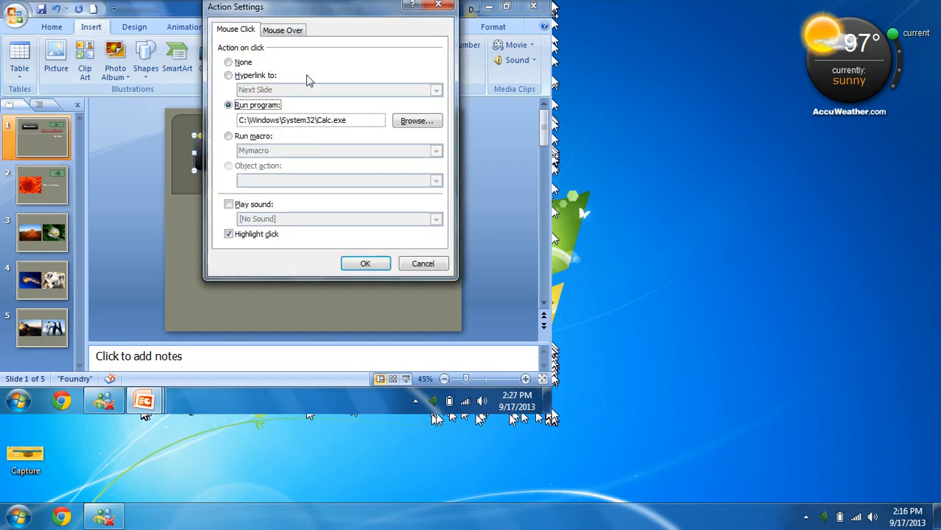
{"action": "left_click", "coordinate": [238, 139]}
{"action": "left_click", "coordinate": [262, 153]}
{"action": "left_click", "coordinate": [278, 160]}
{"action": "left_click", "coordinate": [363, 265]}
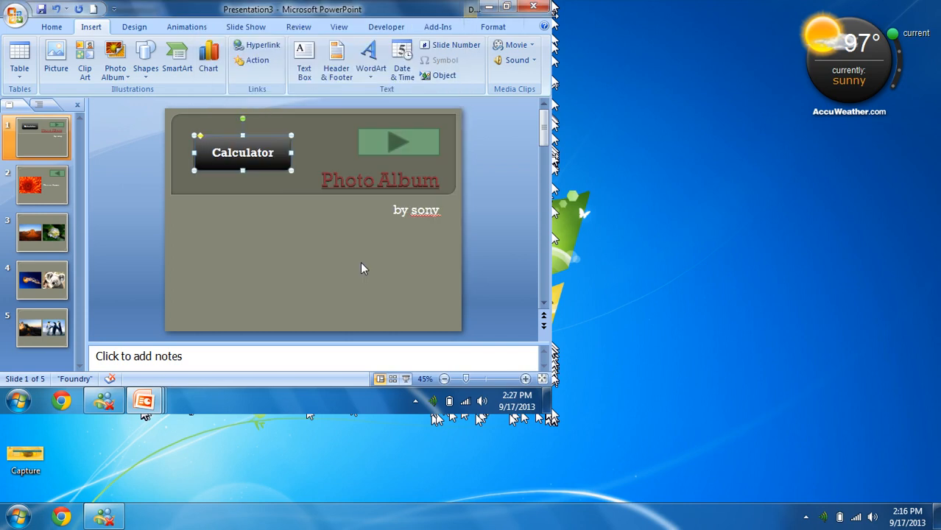
Step: Start the slide show from slide 1 and test the macro assigned to the Calculator shape
{"action": "left_click", "coordinate": [407, 379]}
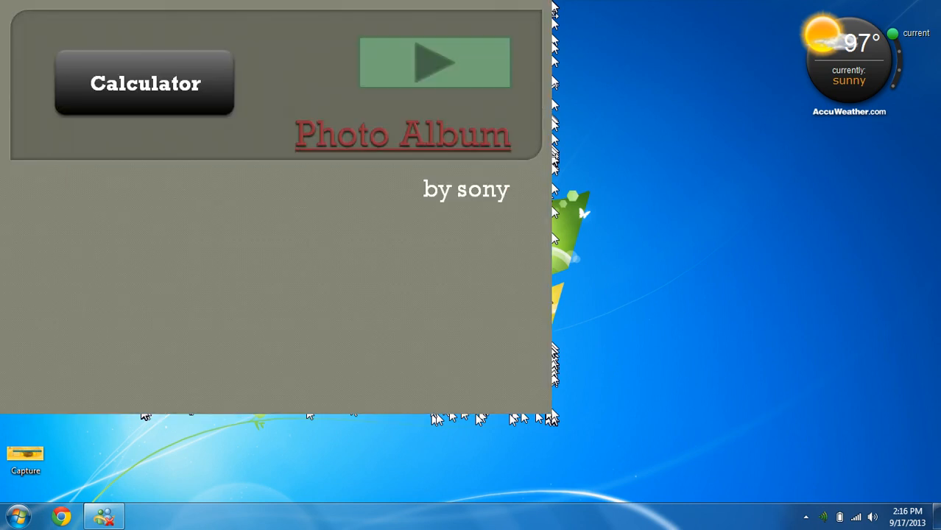
{"action": "left_click", "coordinate": [158, 83]}
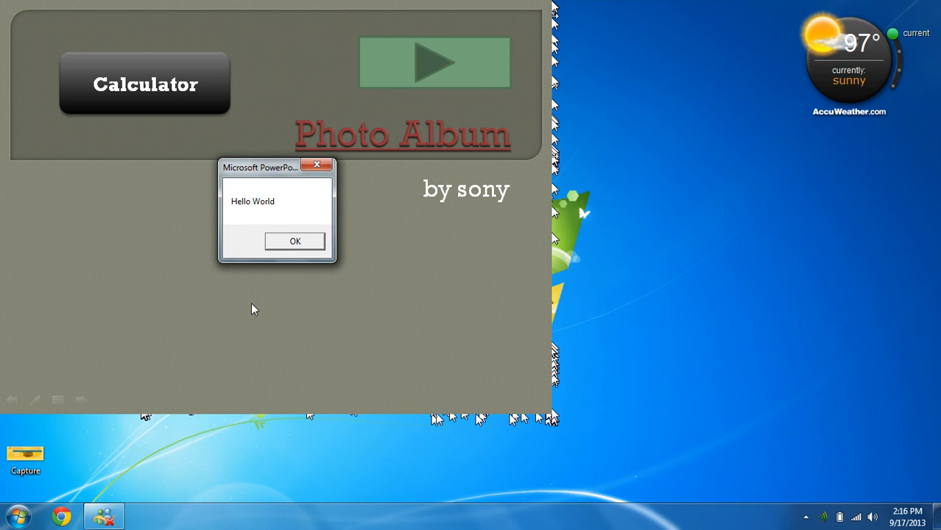
Step: Dismiss the macro message, end the slide show and review the Calculator shape's action settings without changing them
{"action": "key", "text": "Return"}
{"action": "key", "text": "Escape"}
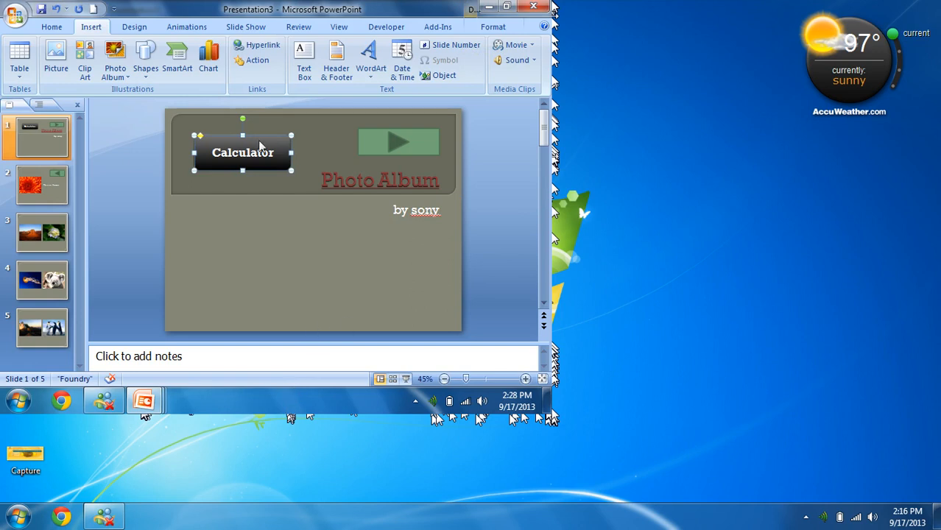
{"action": "left_click", "coordinate": [258, 60]}
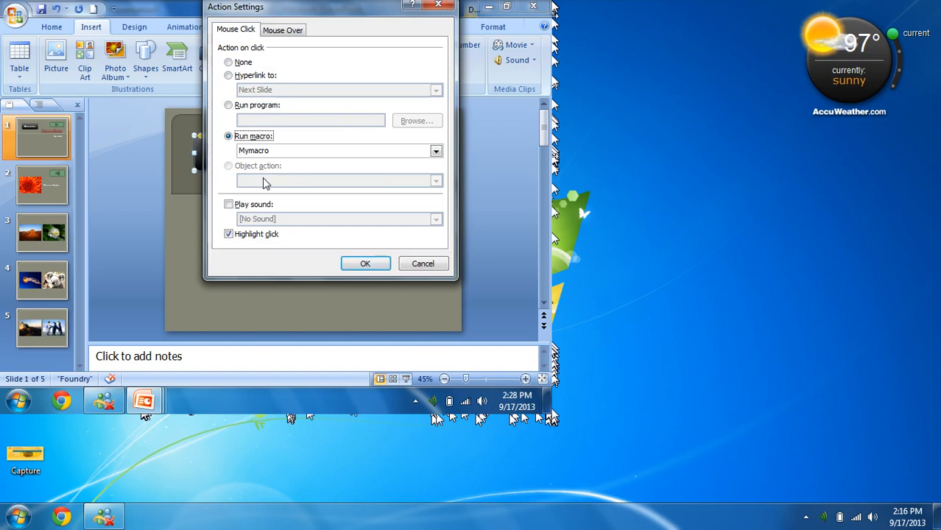
{"action": "left_click", "coordinate": [424, 269]}
Step: Insert an Excel spreadsheet on slide 1 and place it just below the Calculator shape
{"action": "left_click", "coordinate": [278, 248]}
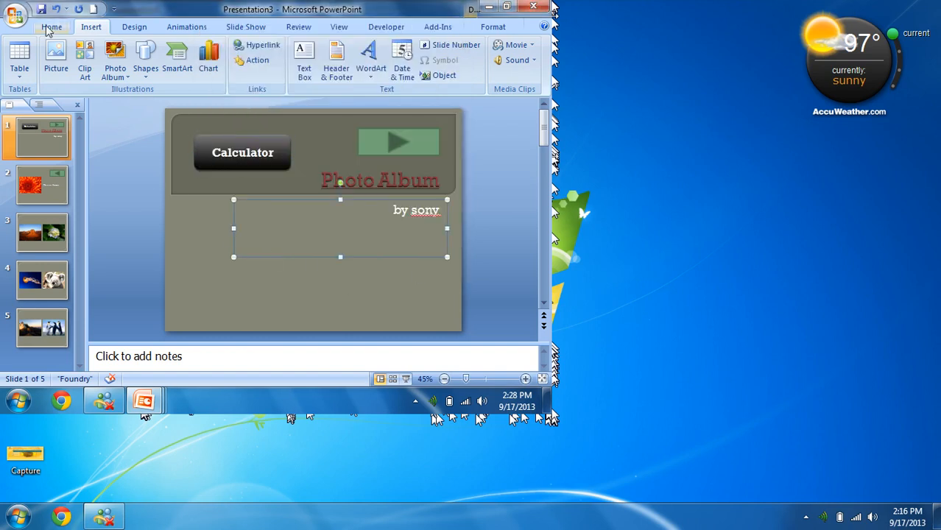
{"action": "left_click", "coordinate": [26, 74]}
{"action": "left_click", "coordinate": [51, 245]}
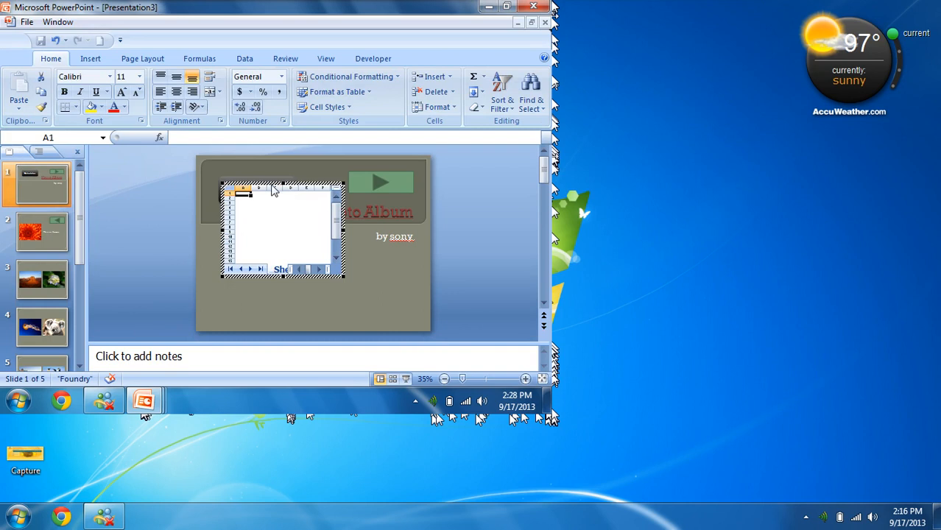
{"action": "left_click_drag", "start_coordinate": [272, 190], "coordinate": [341, 231]}
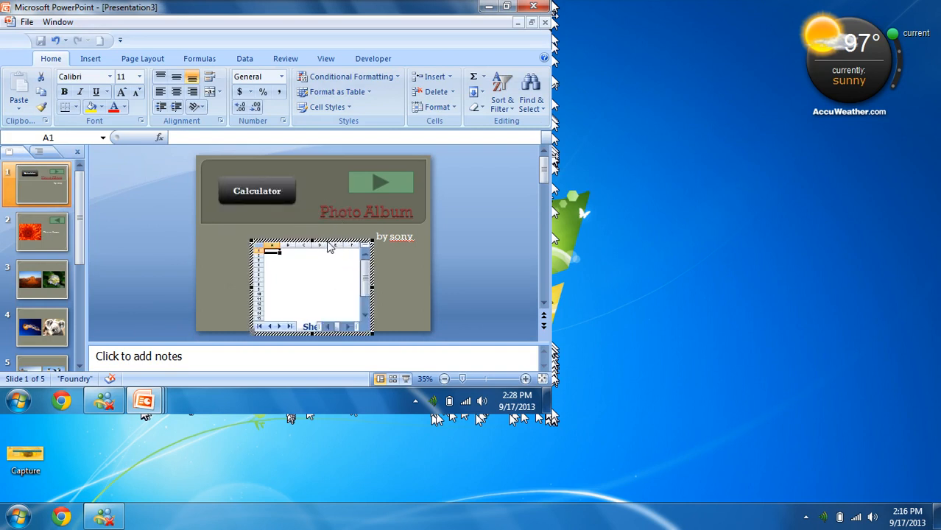
{"action": "left_click", "coordinate": [417, 287]}
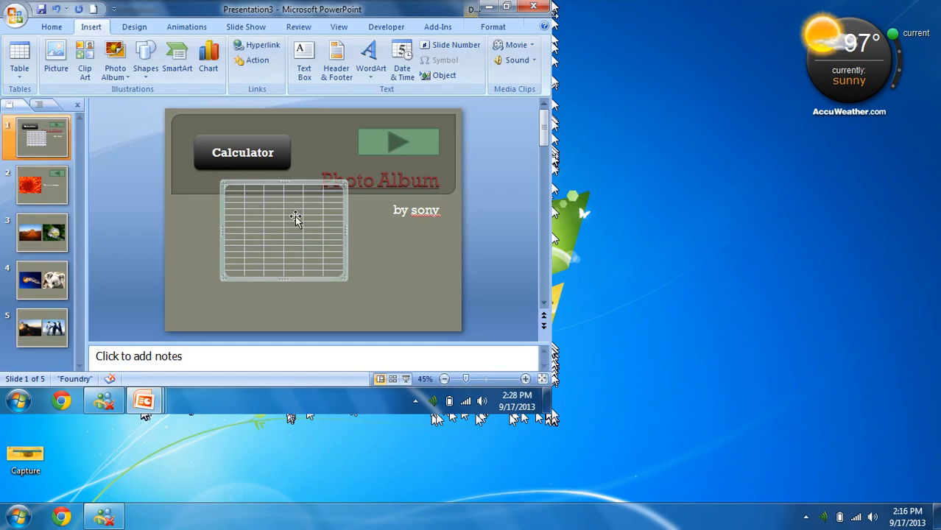
{"action": "left_click_drag", "start_coordinate": [297, 211], "coordinate": [308, 215]}
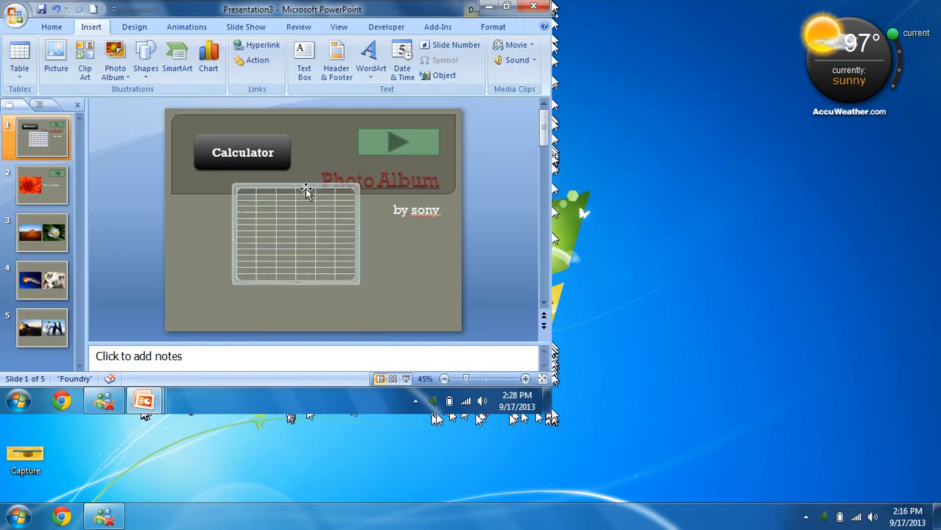
Step: Set the spreadsheet's click action to the object action Open and accept the action settings
{"action": "left_click", "coordinate": [257, 61]}
{"action": "left_click", "coordinate": [251, 166]}
{"action": "left_click", "coordinate": [252, 178]}
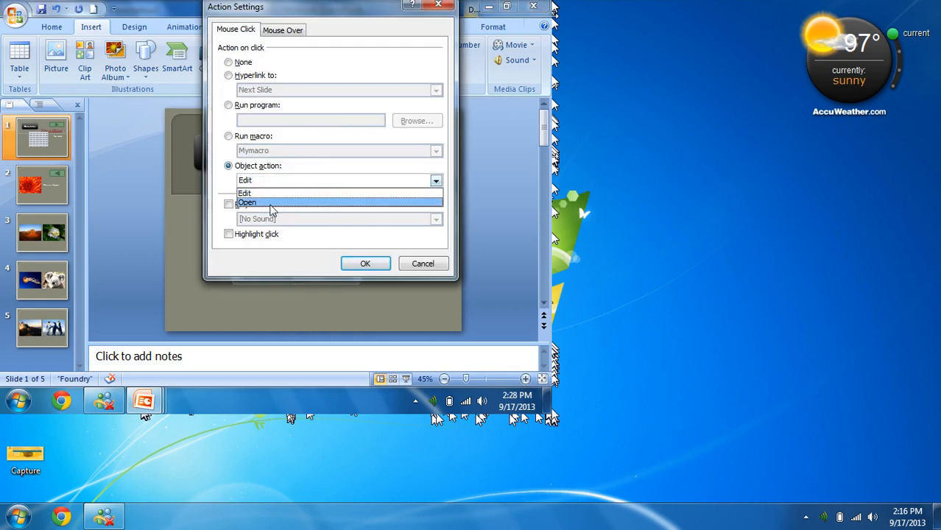
{"action": "left_click", "coordinate": [270, 204]}
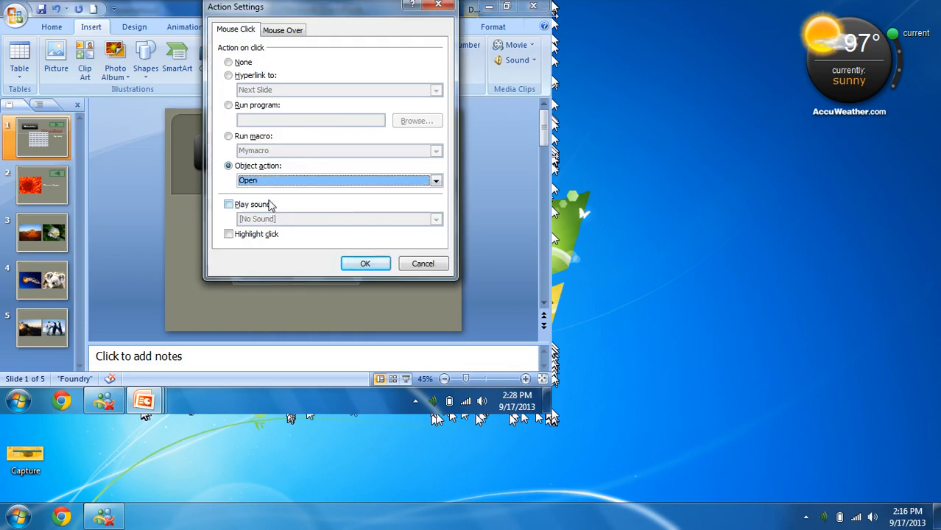
{"action": "left_click", "coordinate": [365, 263]}
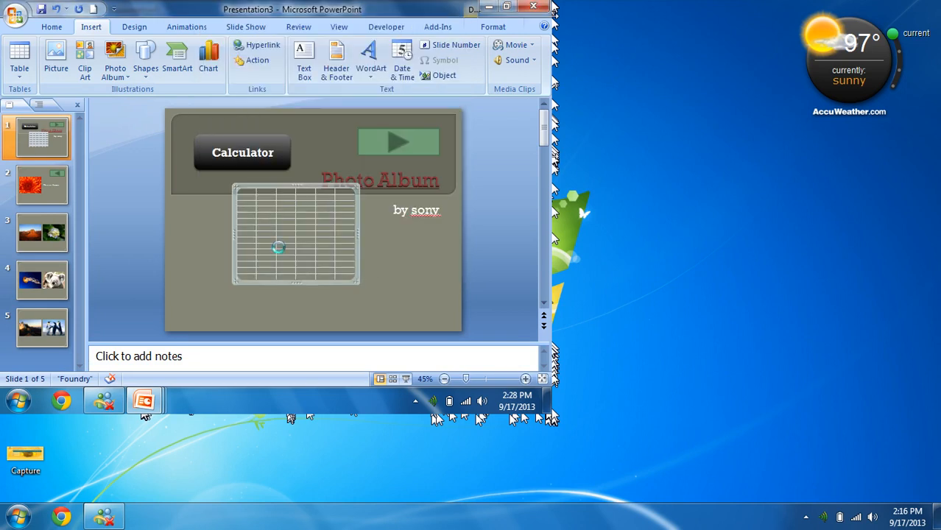
Step: Open the spreadsheet for in-place editing, leave it and review its object action setting
{"action": "double_click", "coordinate": [277, 247]}
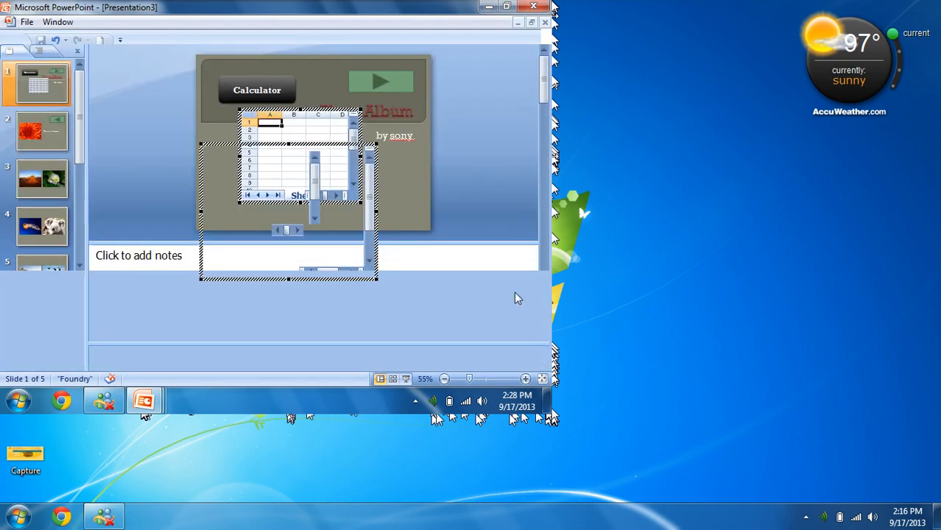
{"action": "left_click", "coordinate": [514, 292]}
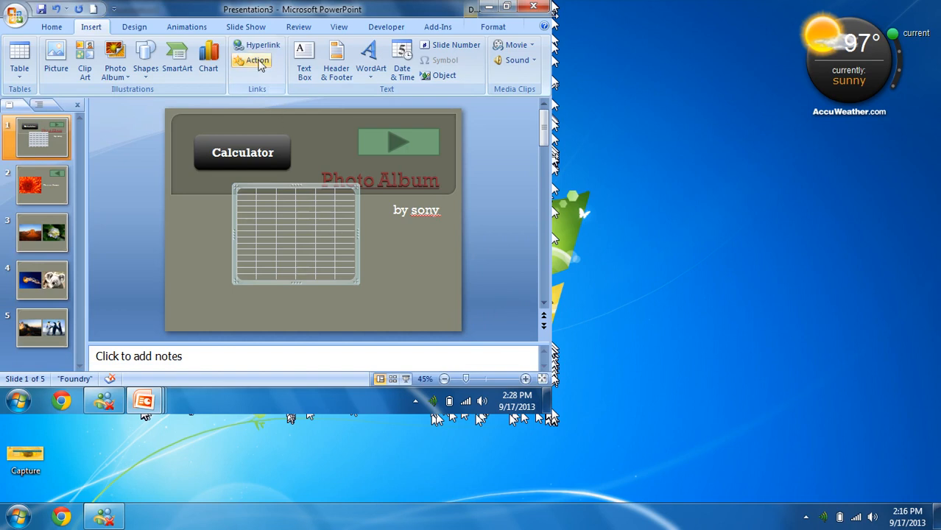
{"action": "left_click", "coordinate": [257, 60]}
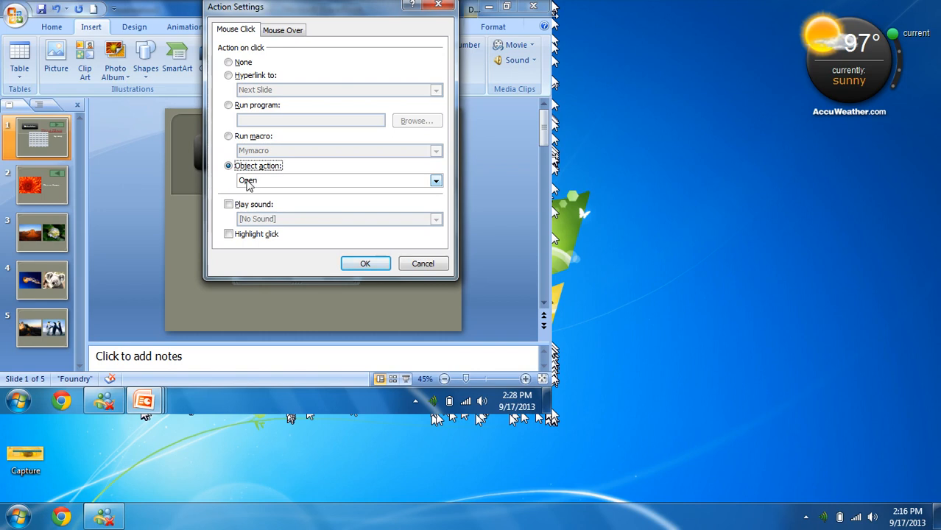
{"action": "key", "text": "Return"}
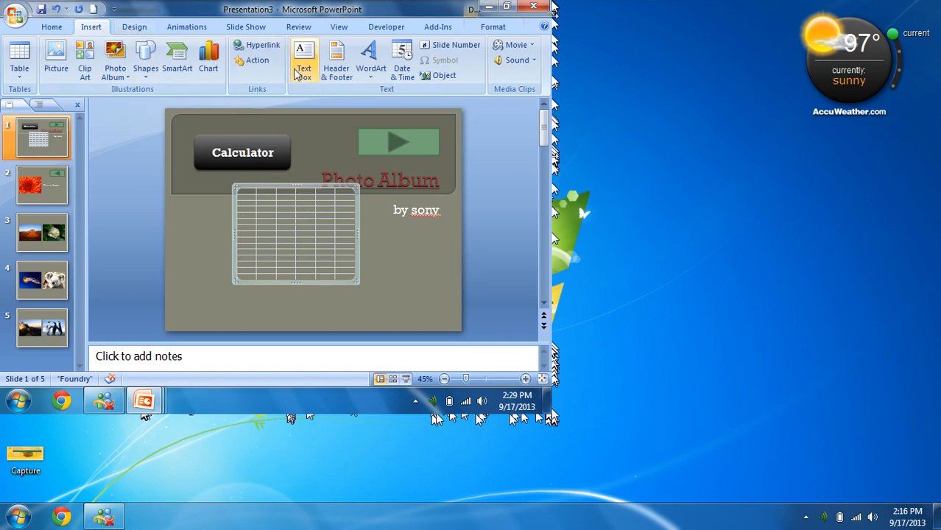
Step: Look at the object types available for insertion and check the spreadsheet's action settings again
{"action": "left_click", "coordinate": [440, 75]}
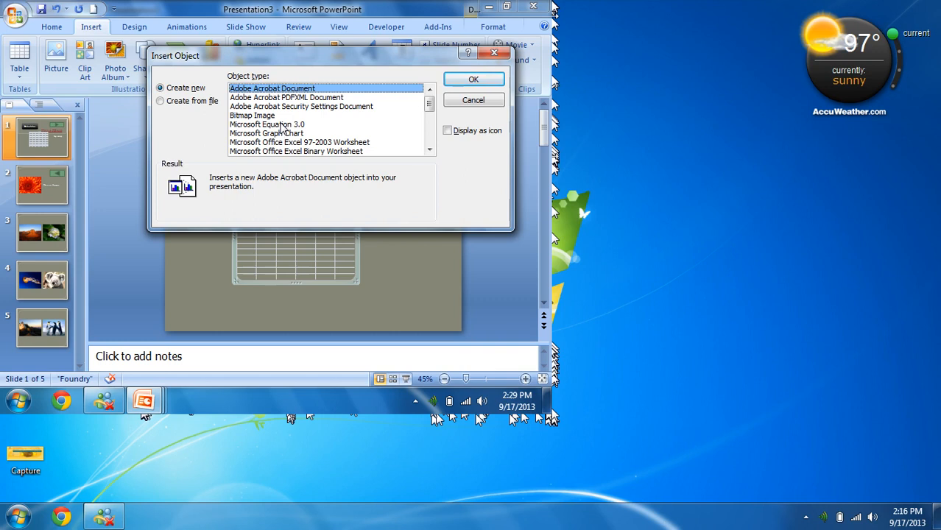
{"action": "key", "text": "Escape"}
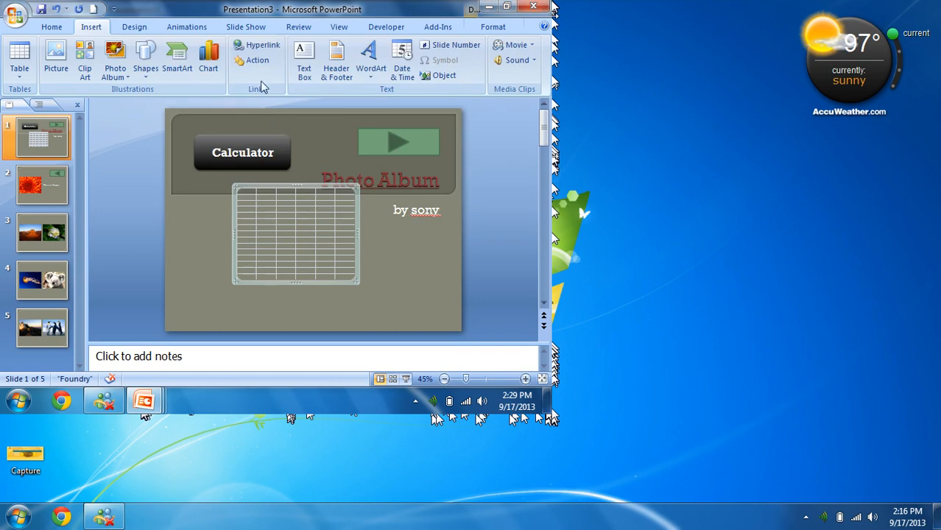
{"action": "left_click", "coordinate": [255, 61]}
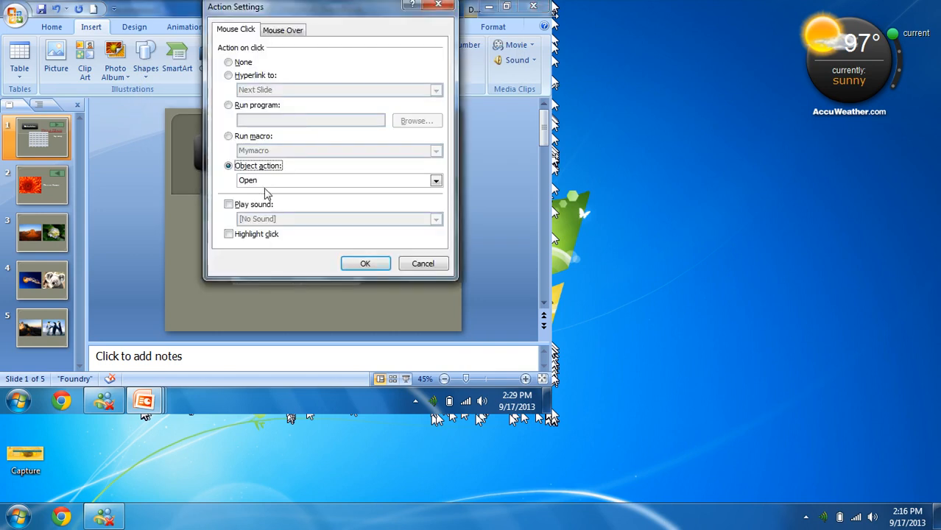
{"action": "left_click", "coordinate": [419, 262]}
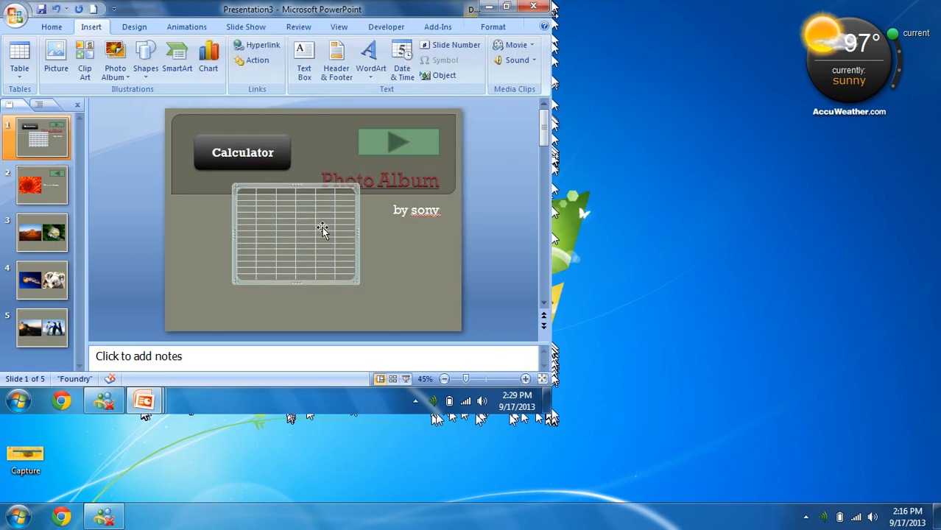
Step: Select the Calculator shape, preview slide 1 as a slide show and end the show
{"action": "left_click", "coordinate": [257, 140]}
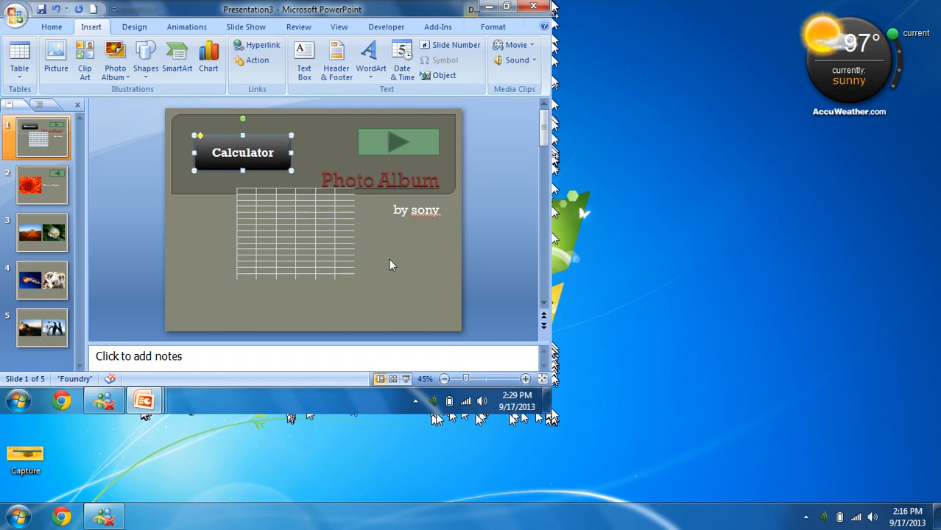
{"action": "left_click", "coordinate": [405, 379]}
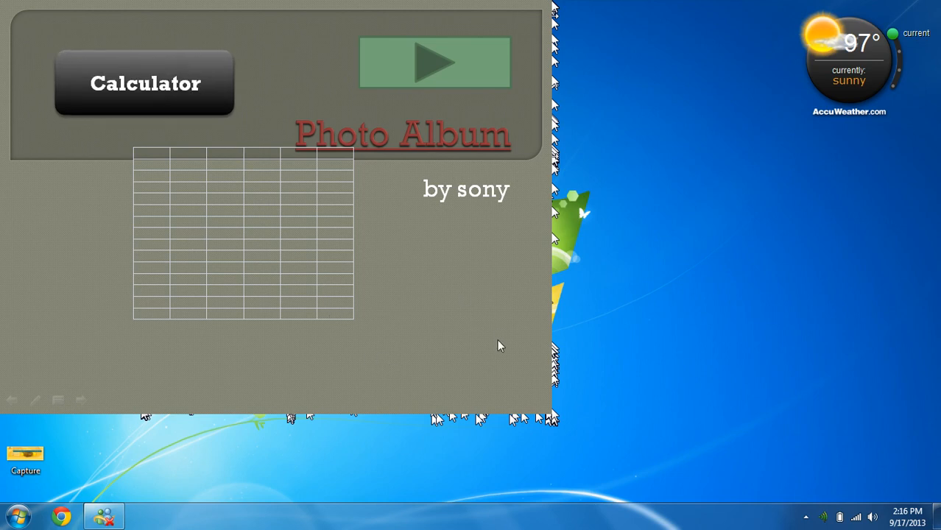
{"action": "key", "text": "Escape"}
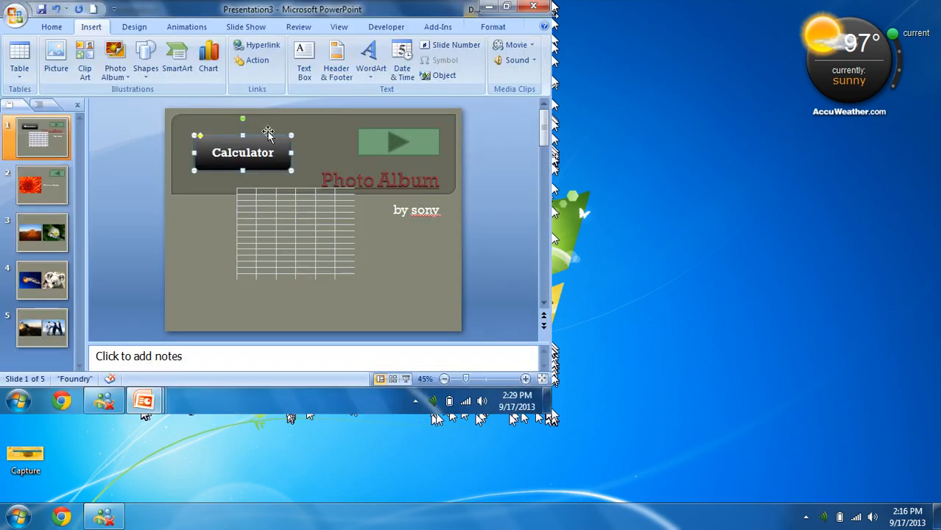
Step: Turn off Highlight click for the Calculator shape and accept the action settings
{"action": "left_click", "coordinate": [254, 59]}
{"action": "left_click", "coordinate": [249, 234]}
{"action": "left_click", "coordinate": [363, 265]}
Step: Run the slide show from slide 1, test the Calculator shape's click behaviour several times and end the show
{"action": "left_click", "coordinate": [407, 378]}
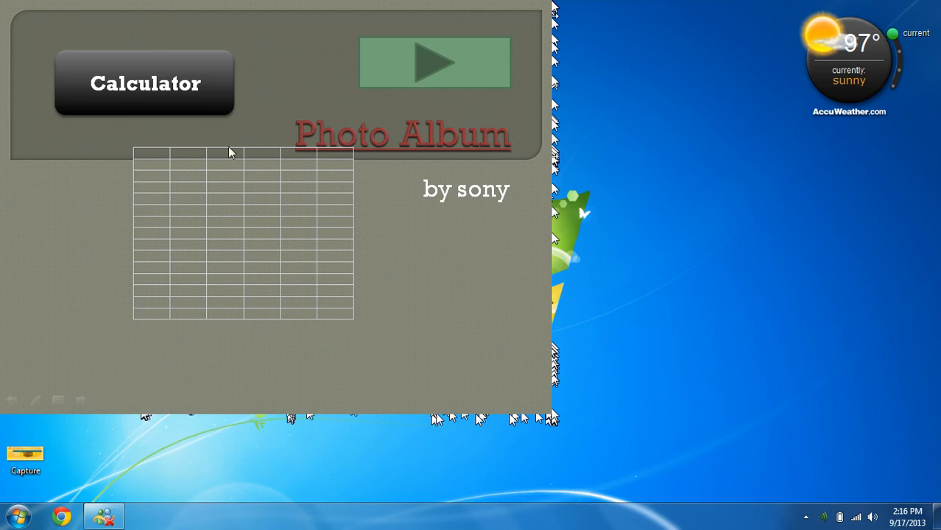
{"action": "left_click", "coordinate": [223, 77]}
{"action": "left_click", "coordinate": [446, 61]}
{"action": "left_click", "coordinate": [178, 160]}
{"action": "left_click", "coordinate": [445, 61]}
{"action": "left_click", "coordinate": [161, 74]}
{"action": "left_click", "coordinate": [294, 243]}
{"action": "left_click", "coordinate": [211, 126]}
{"action": "left_click", "coordinate": [292, 243]}
{"action": "key", "text": "Escape"}
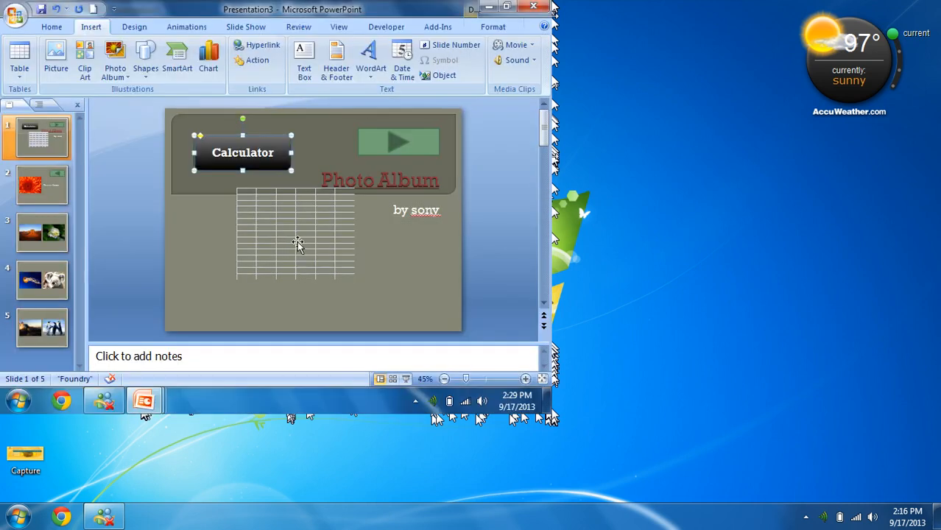
Step: Add the Applause sound to the Calculator shape's click action, turn on Highlight click and accept the settings
{"action": "left_click", "coordinate": [250, 64]}
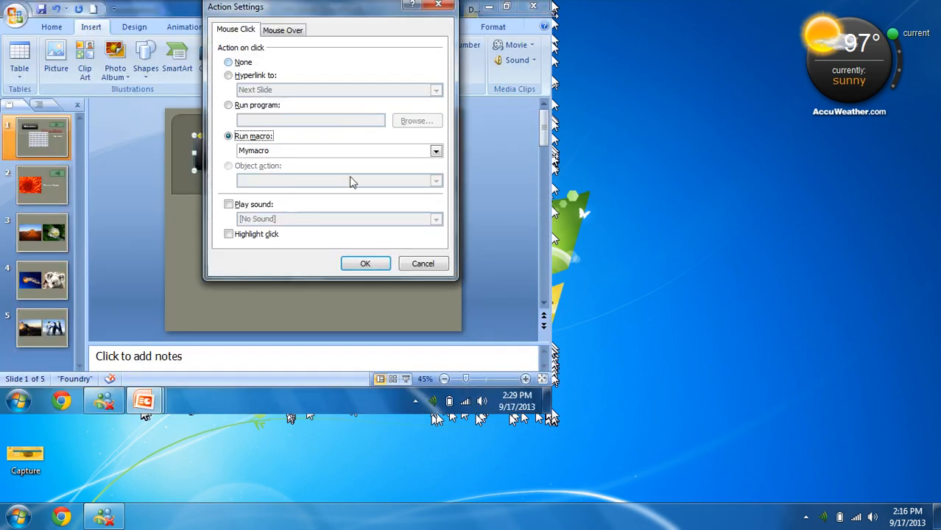
{"action": "left_click", "coordinate": [252, 205]}
{"action": "left_click", "coordinate": [305, 221]}
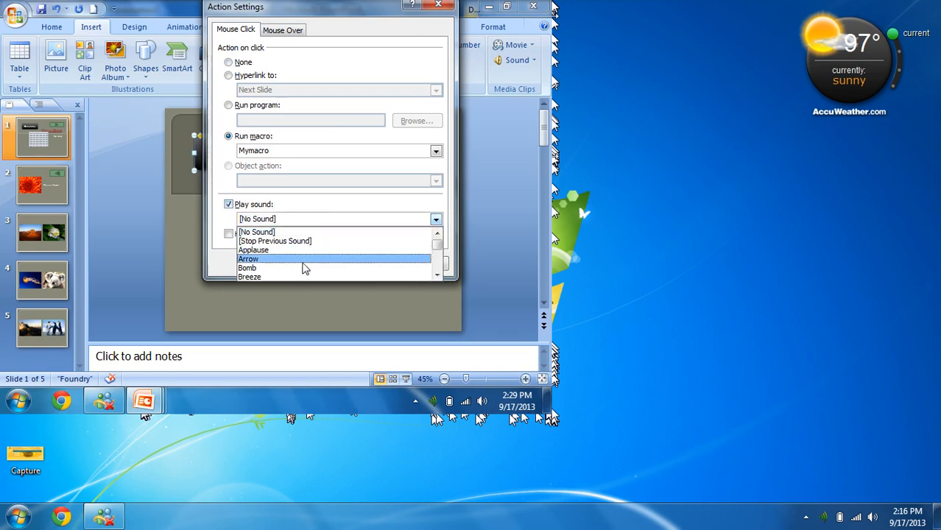
{"action": "left_click", "coordinate": [302, 249]}
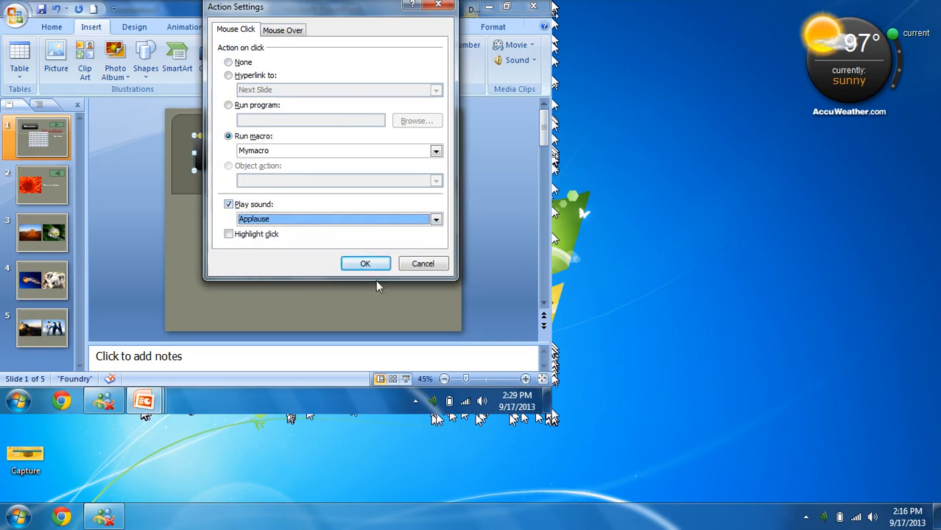
{"action": "left_click", "coordinate": [254, 234]}
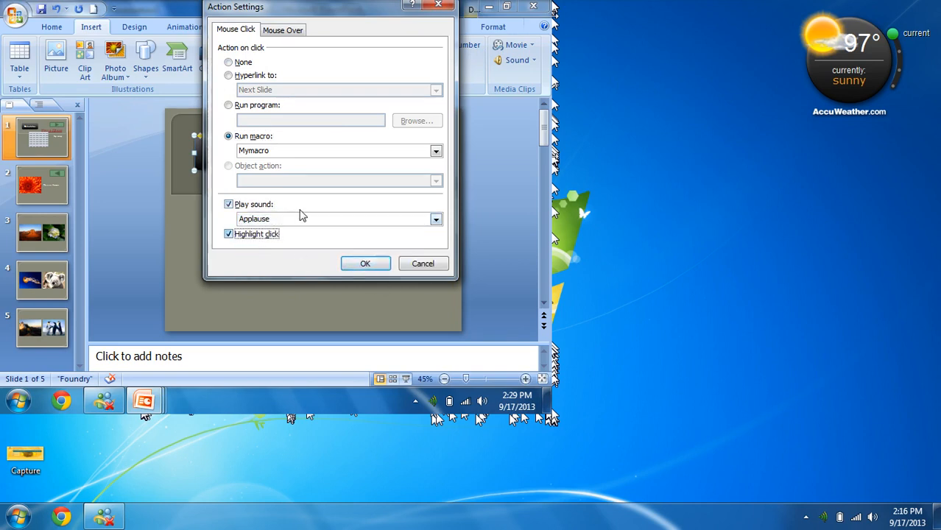
{"action": "left_click", "coordinate": [365, 265]}
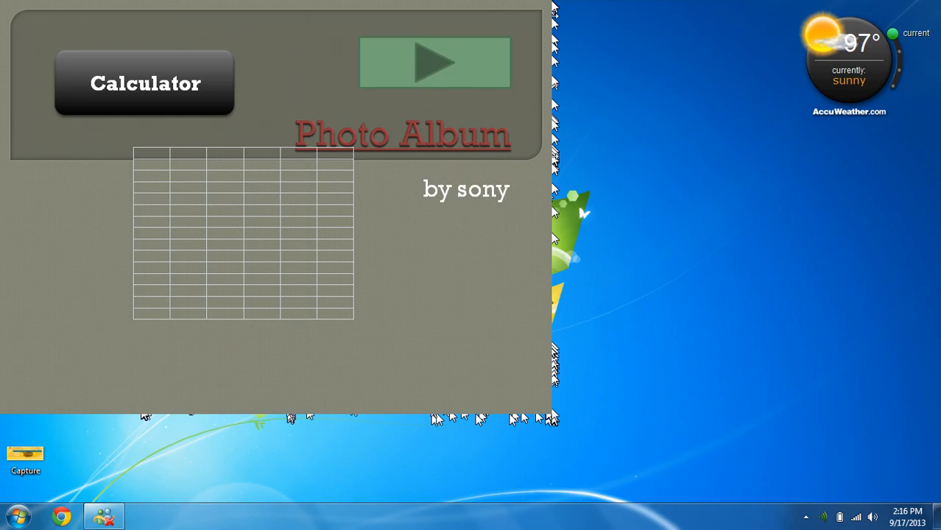
Step: Test the Calculator shape's sound and highlight in the slide show, dismiss the macro messages and end the show
{"action": "left_click", "coordinate": [221, 68]}
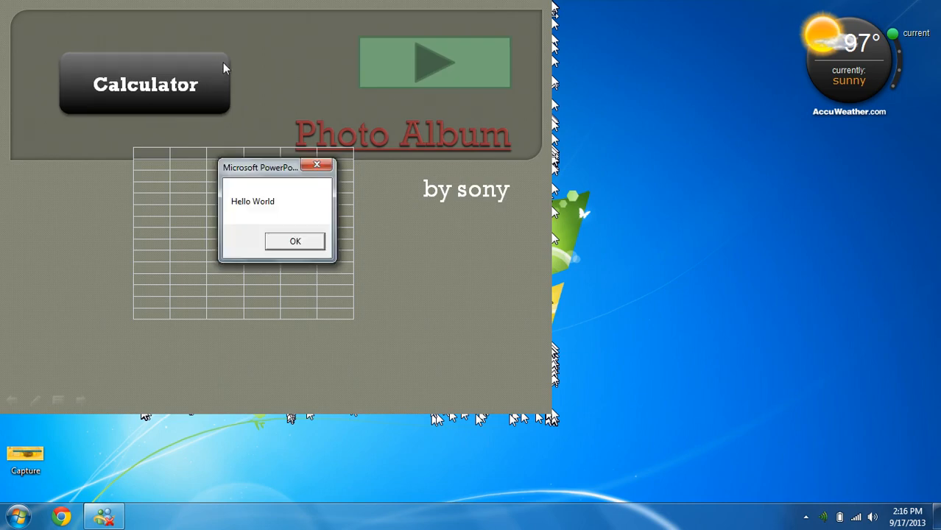
{"action": "left_click", "coordinate": [300, 242]}
{"action": "left_click", "coordinate": [217, 82]}
{"action": "left_click", "coordinate": [312, 248]}
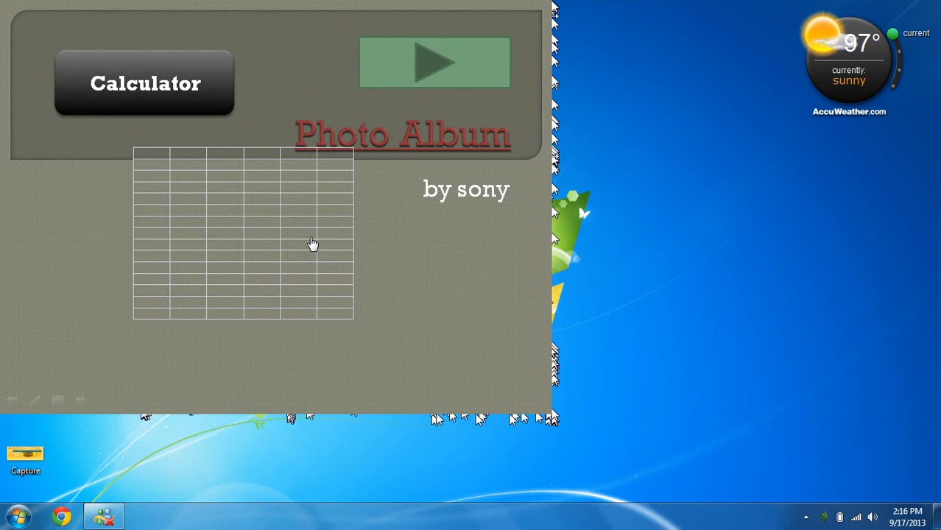
{"action": "key", "text": "Escape"}
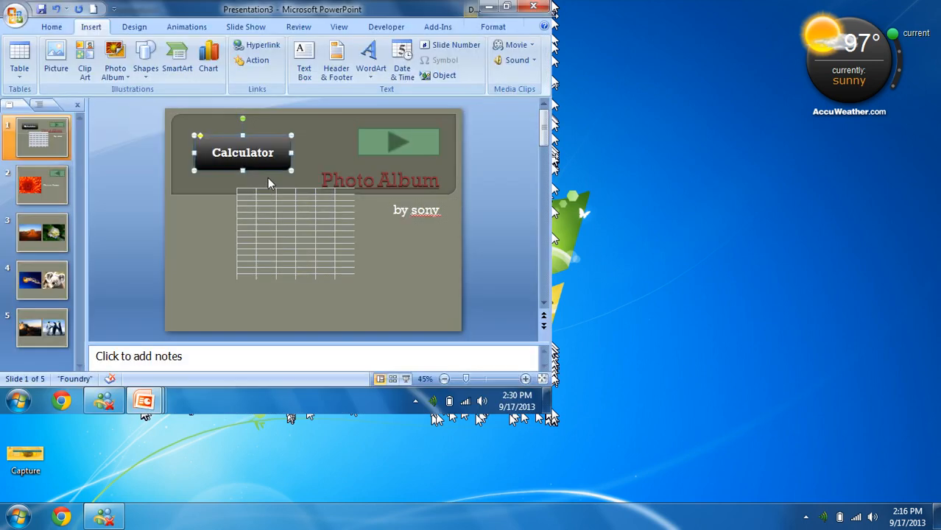
Step: Try the Run program and Other Sound options in the Calculator shape's click action settings and cancel the changes
{"action": "left_click", "coordinate": [254, 60]}
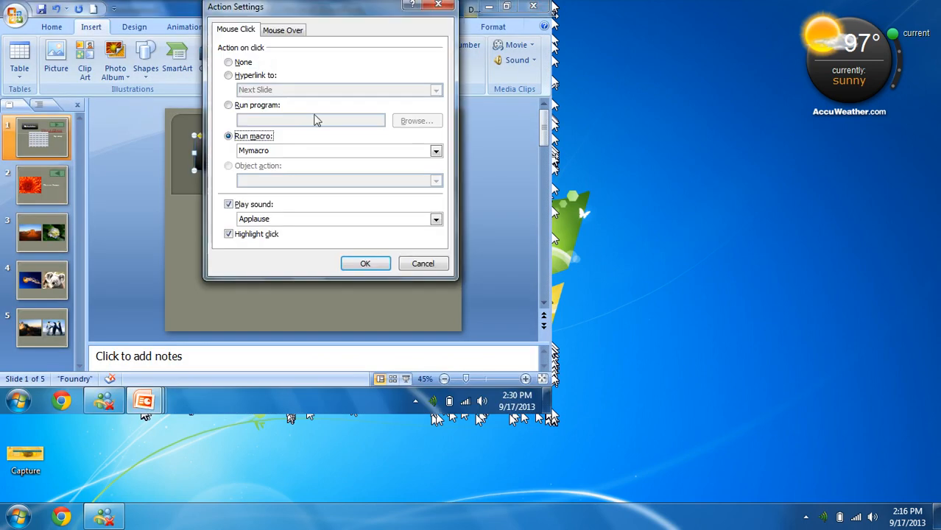
{"action": "left_click", "coordinate": [252, 106]}
{"action": "left_click", "coordinate": [255, 121]}
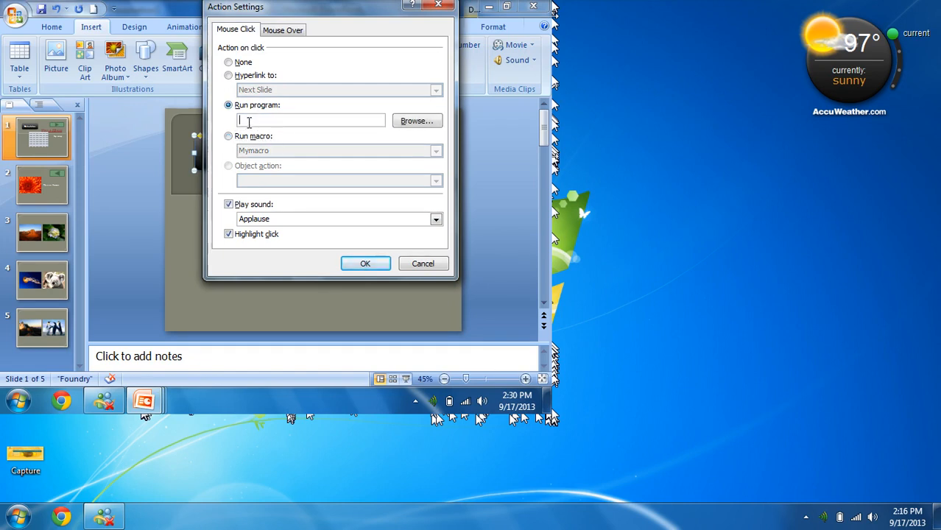
{"action": "left_click", "coordinate": [228, 136]}
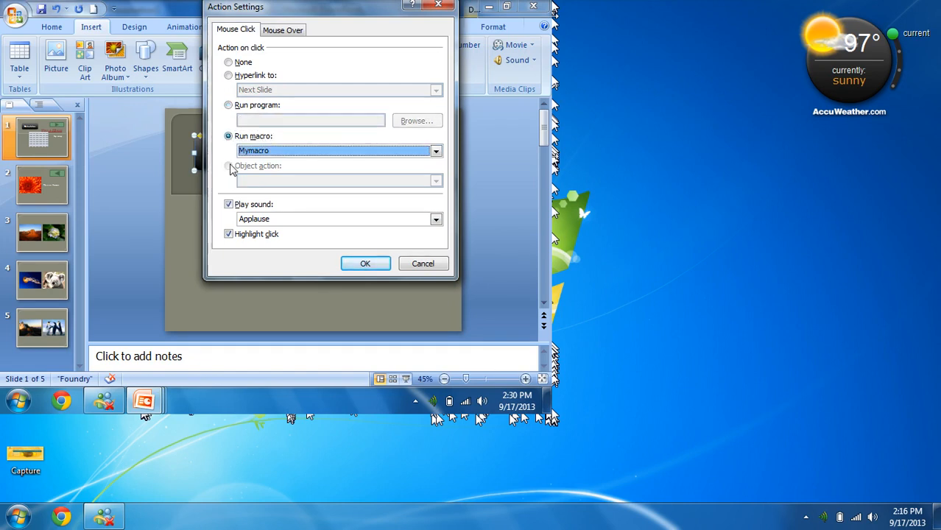
{"action": "left_click", "coordinate": [229, 107]}
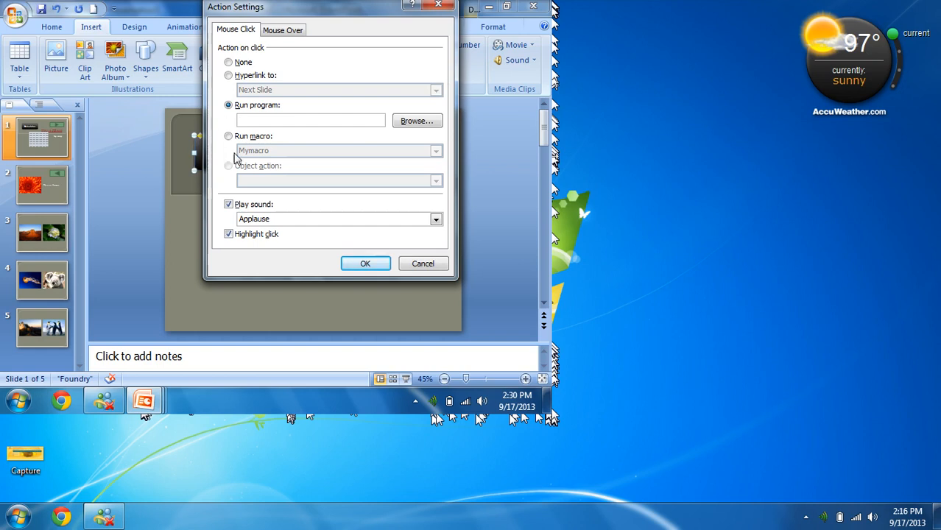
{"action": "left_click", "coordinate": [402, 217]}
{"action": "scroll", "coordinate": [393, 233], "scroll_direction": "down", "scroll_amount": 5}
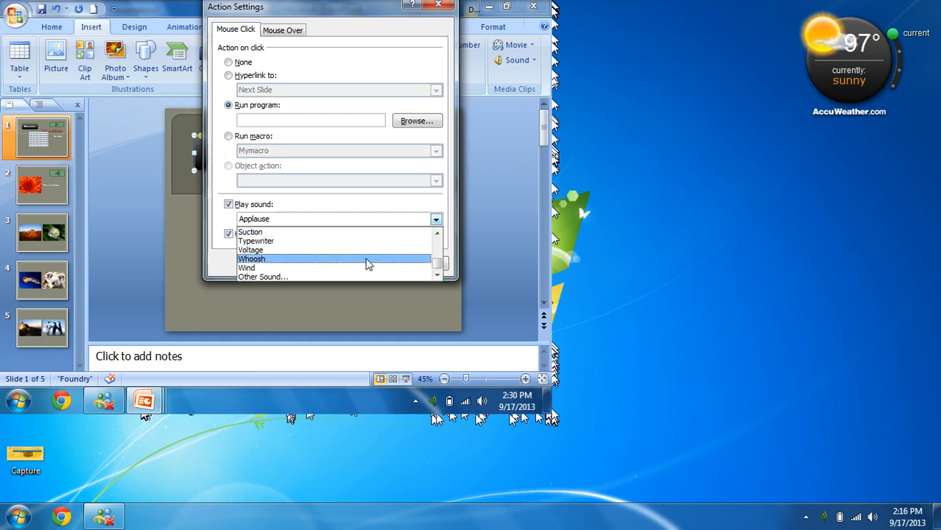
{"action": "left_click", "coordinate": [298, 273]}
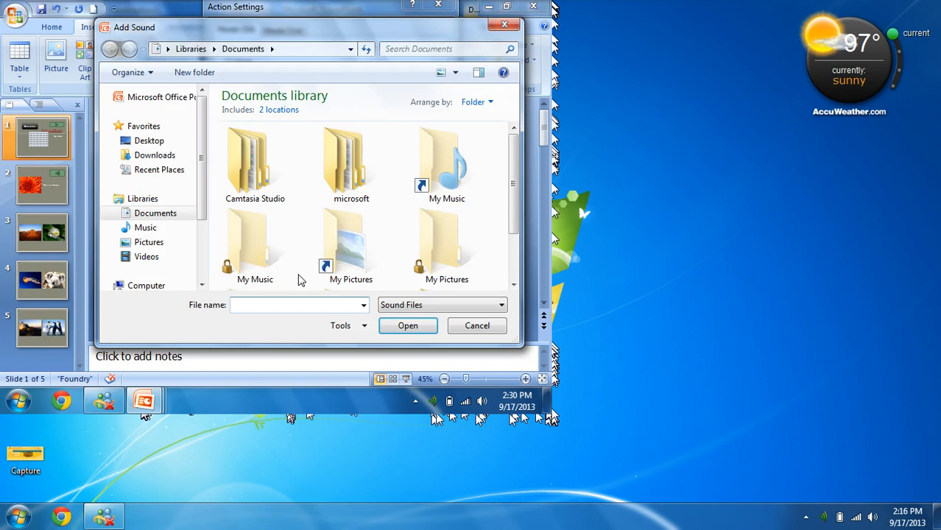
{"action": "left_click", "coordinate": [477, 325]}
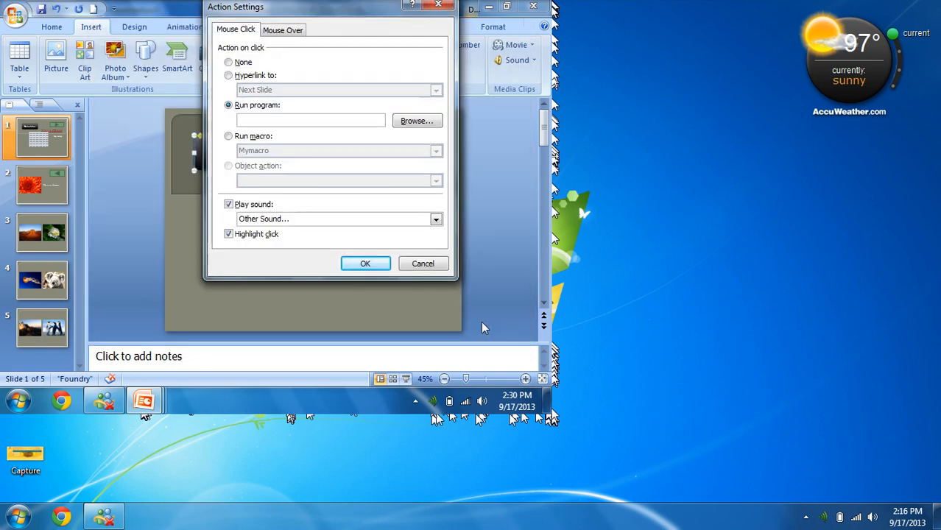
{"action": "left_click", "coordinate": [424, 267]}
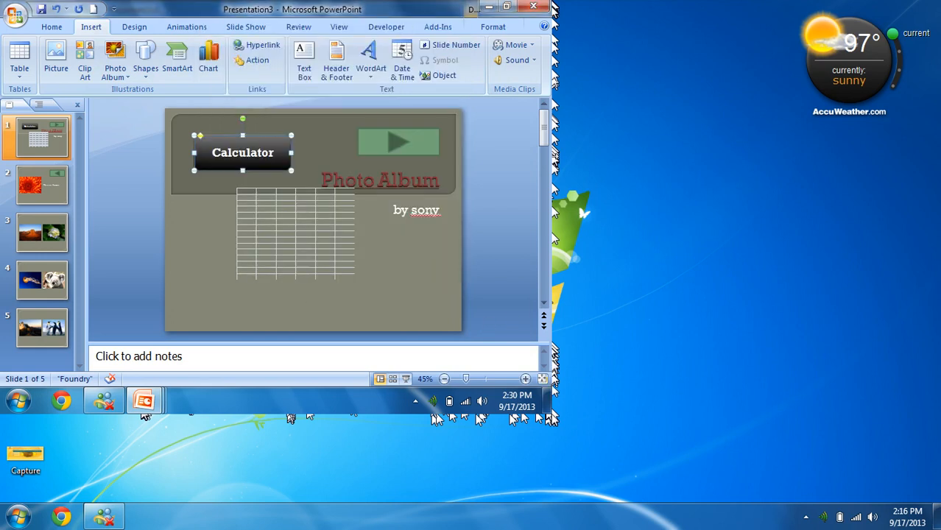
Step: Switch to Chrome and load google.com
{"action": "left_click", "coordinate": [61, 401]}
{"action": "left_click", "coordinate": [201, 31]}
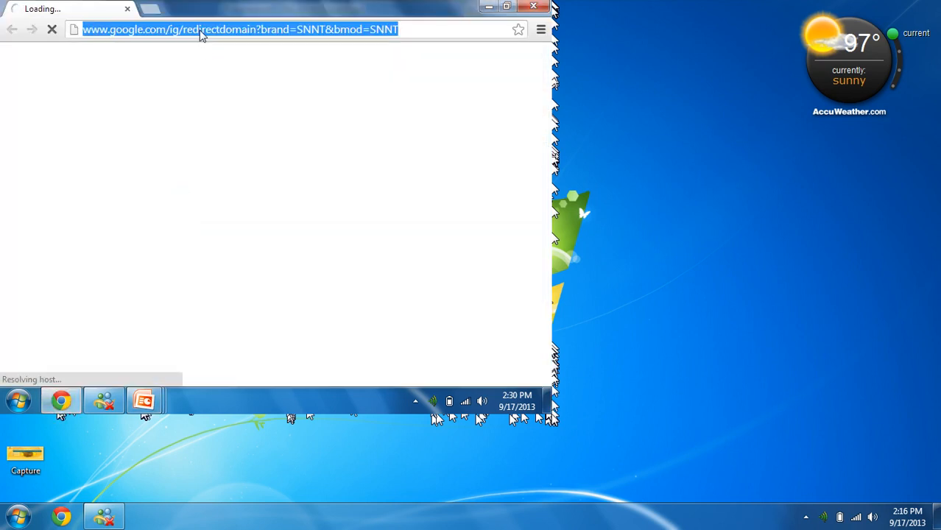
{"action": "type", "text": "google.com"}
{"action": "key", "text": "Return"}
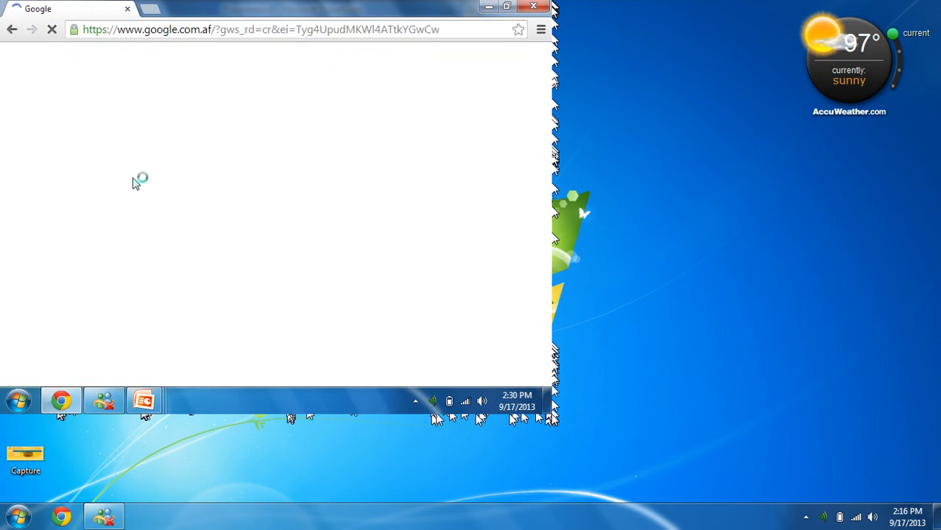
Step: Switch to Who is on my wifi and examine the detected network devices in its Scan view
{"action": "left_click", "coordinate": [415, 401]}
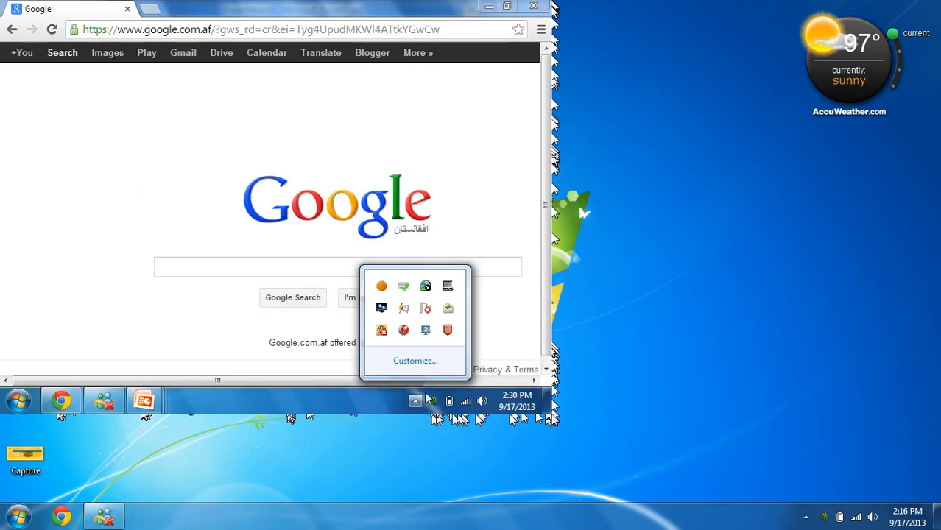
{"action": "left_click", "coordinate": [425, 331]}
{"action": "left_click", "coordinate": [483, 34]}
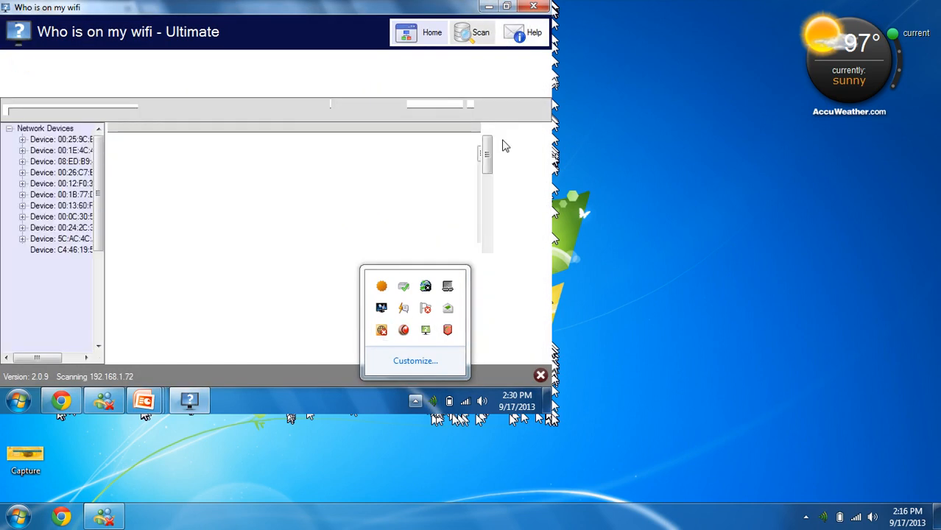
{"action": "left_click", "coordinate": [548, 214]}
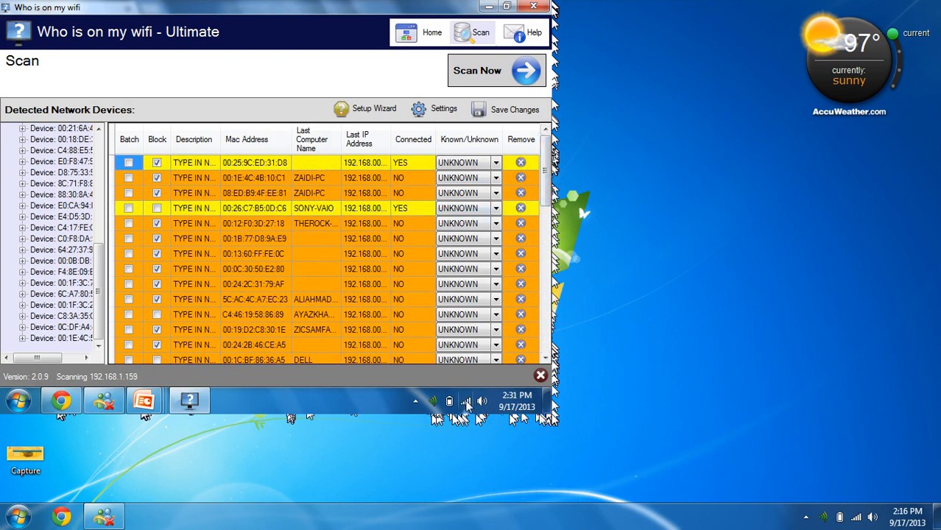
Step: Connect the computer to the ZICS Institute wireless network and minimise the Who is on my wifi window
{"action": "left_click", "coordinate": [466, 401]}
{"action": "left_click", "coordinate": [431, 218]}
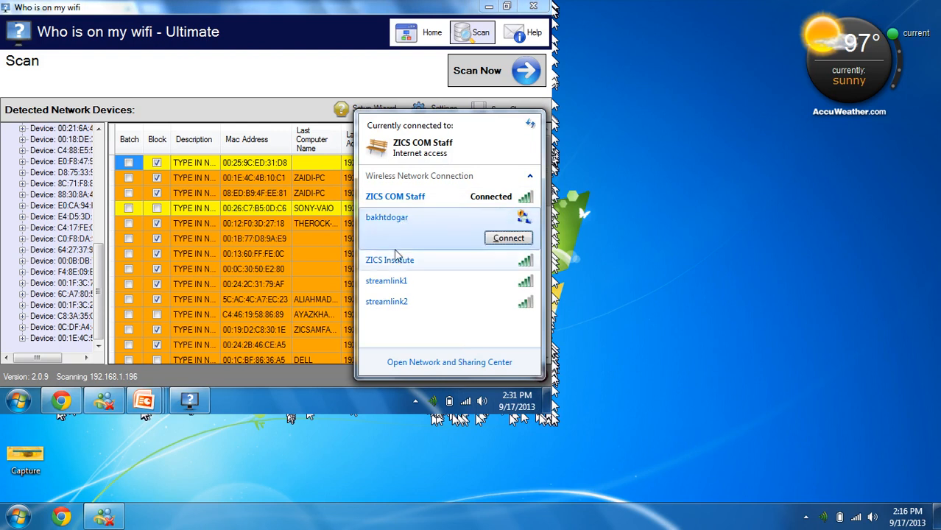
{"action": "left_click", "coordinate": [435, 261]}
{"action": "left_click", "coordinate": [508, 260]}
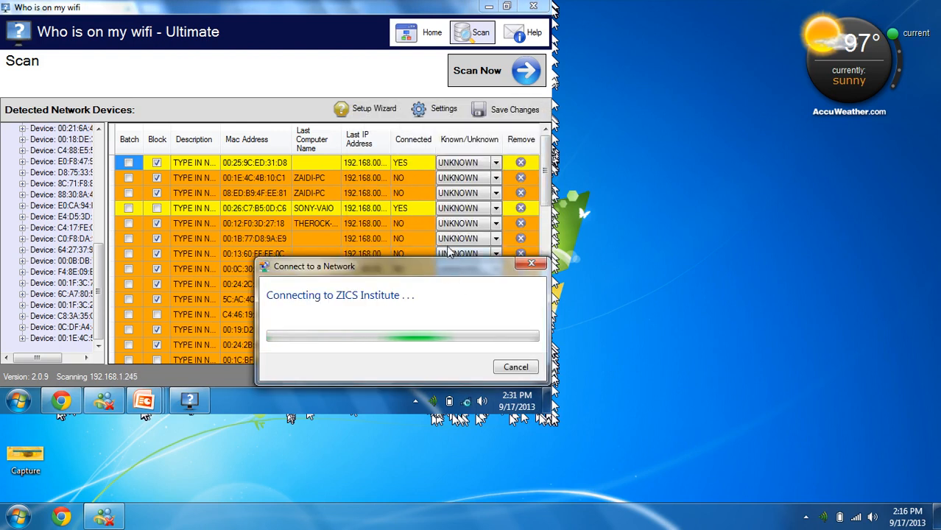
{"action": "left_click", "coordinate": [489, 6]}
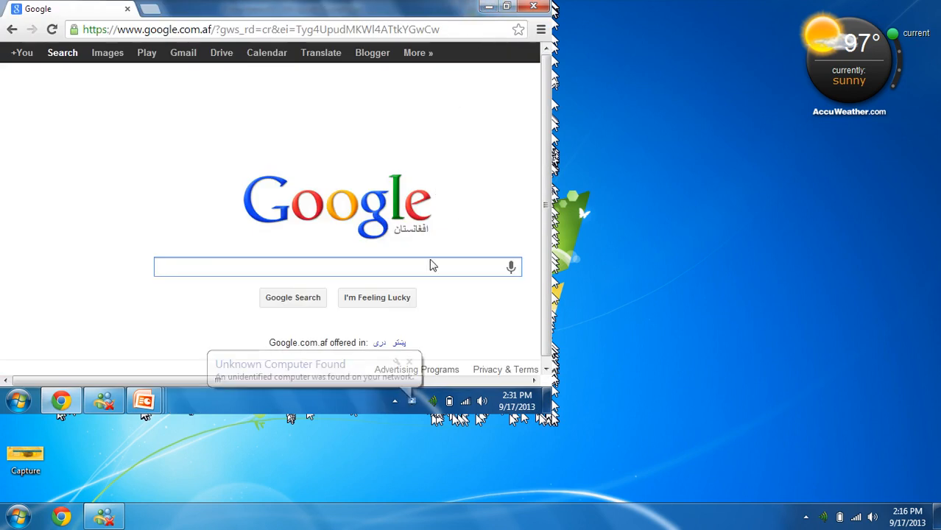
Step: Reopen Who is on my wifi, examine the detected devices and their connection status, and minimise the window again
{"action": "left_click", "coordinate": [413, 401]}
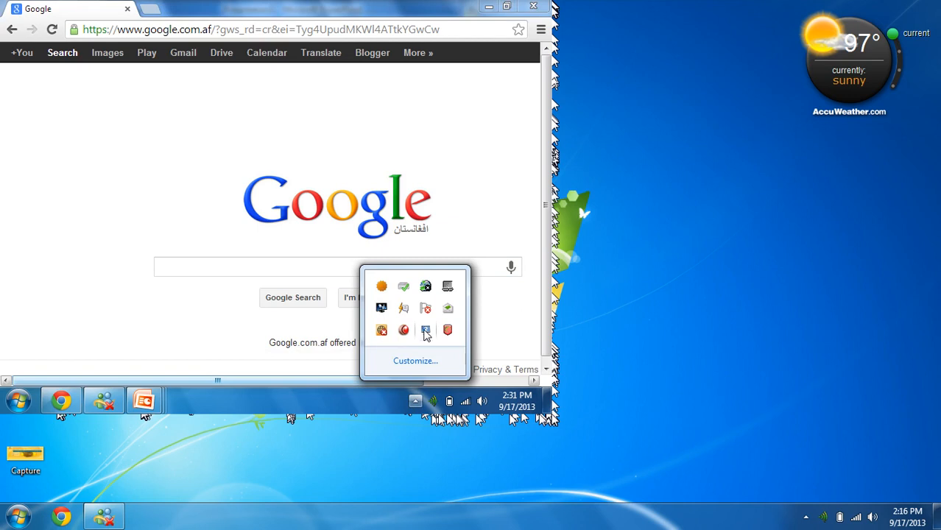
{"action": "left_click", "coordinate": [425, 332]}
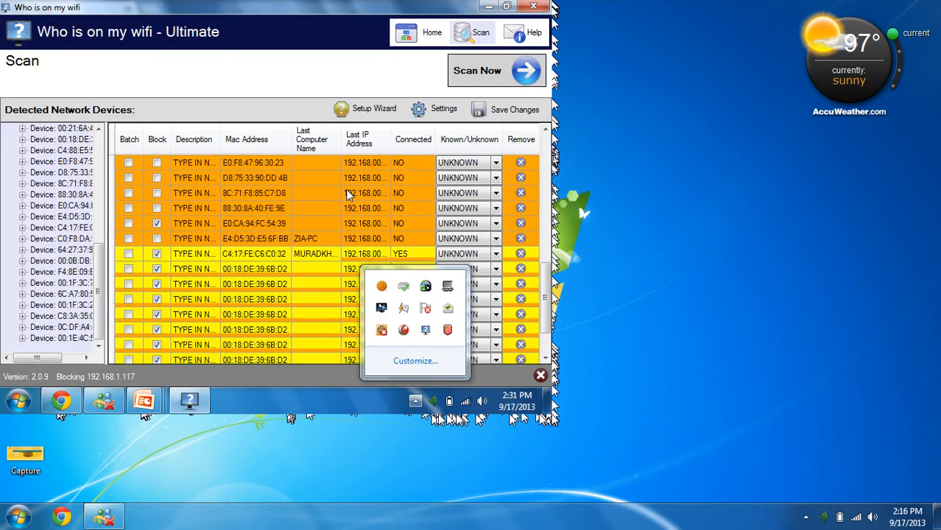
{"action": "left_click", "coordinate": [237, 263]}
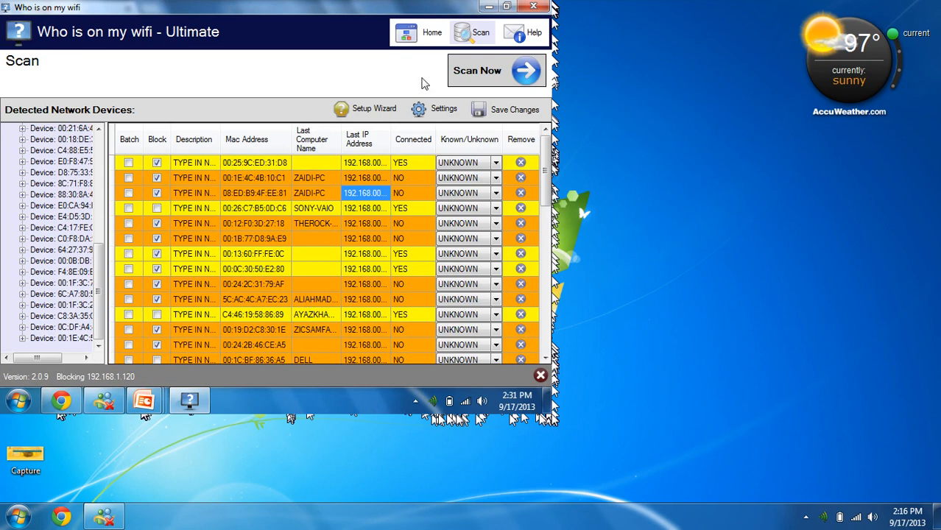
{"action": "left_click", "coordinate": [489, 7]}
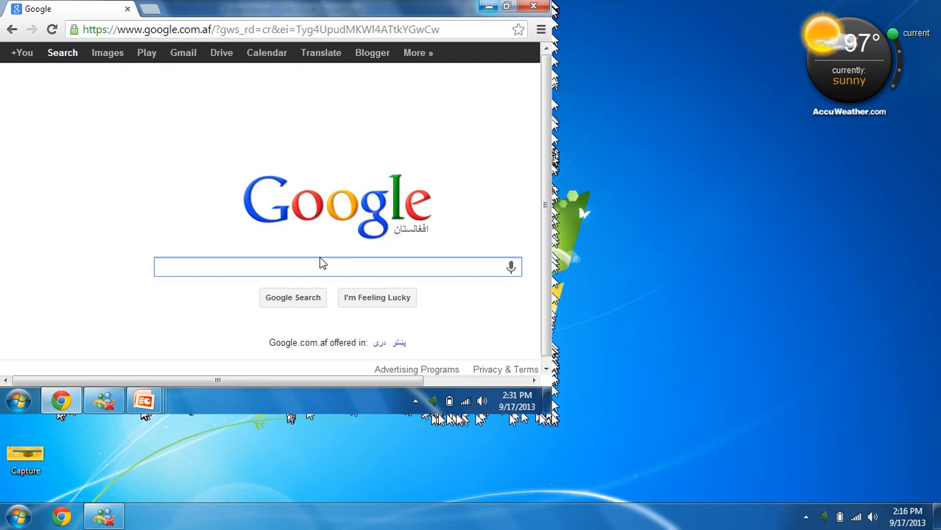
Step: Search Google for "Piano sound.wav free download"
{"action": "type", "text": "Pio"}
{"action": "type", "text": "ano"}
{"action": "type", "text": " sound"}
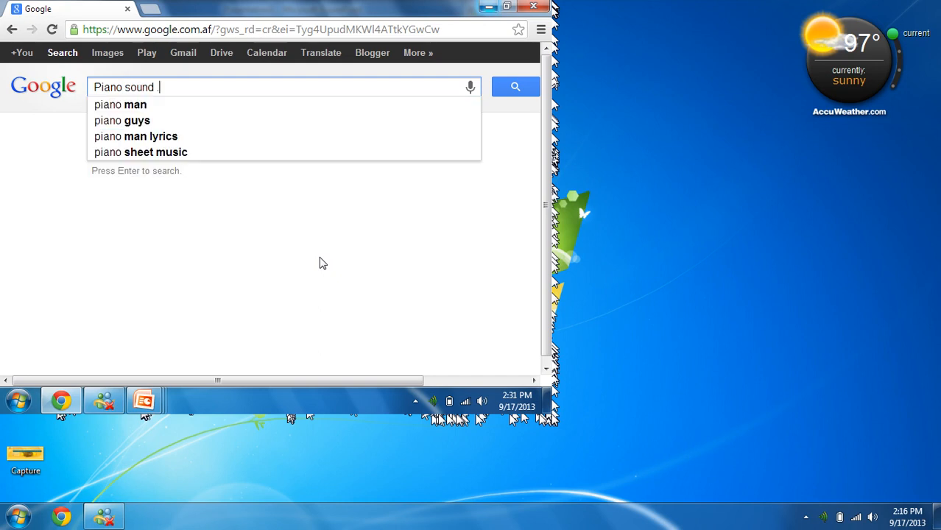
{"action": "key", "text": "BackSpace"}
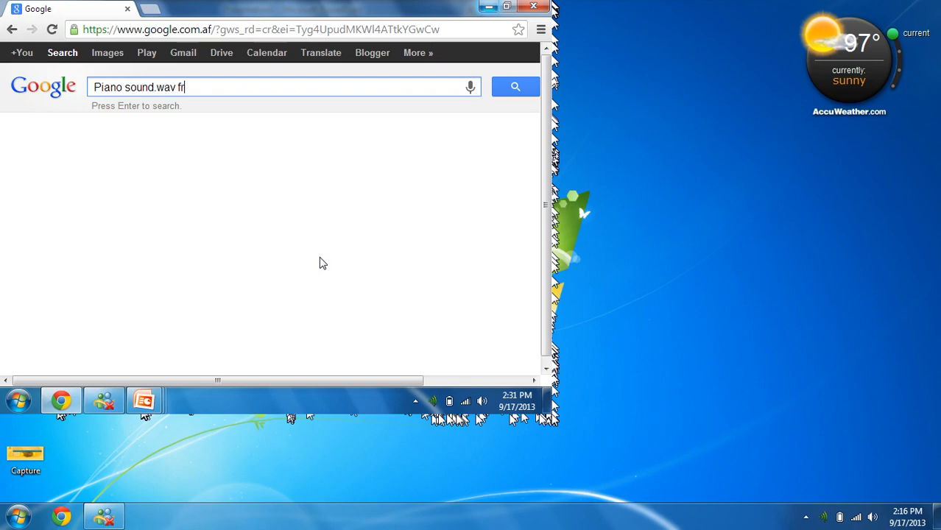
{"action": "type", "text": ".wav free download"}
{"action": "key", "text": "Return"}
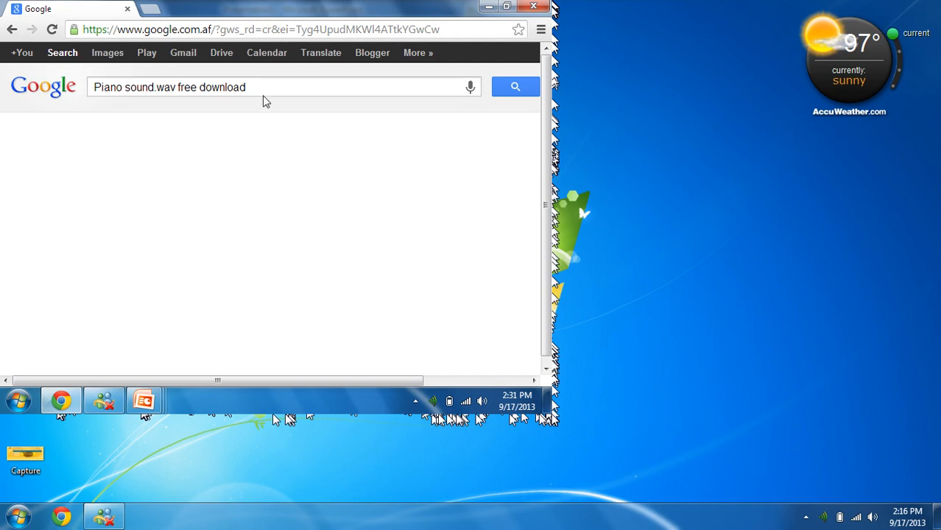
Step: Replace the Google query with "wav sounds", run the search and close the browser
{"action": "left_click_drag", "start_coordinate": [263, 95], "coordinate": [66, 81]}
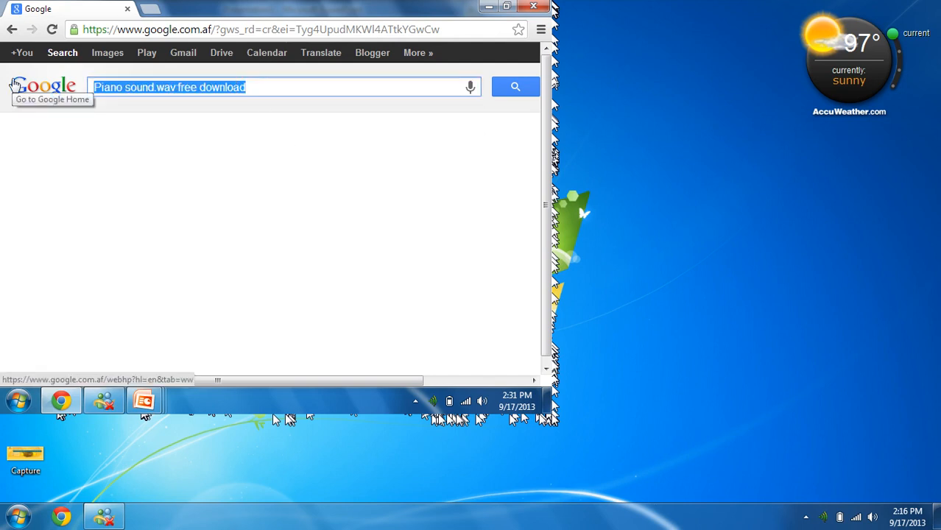
{"action": "type", "text": "wav sounds"}
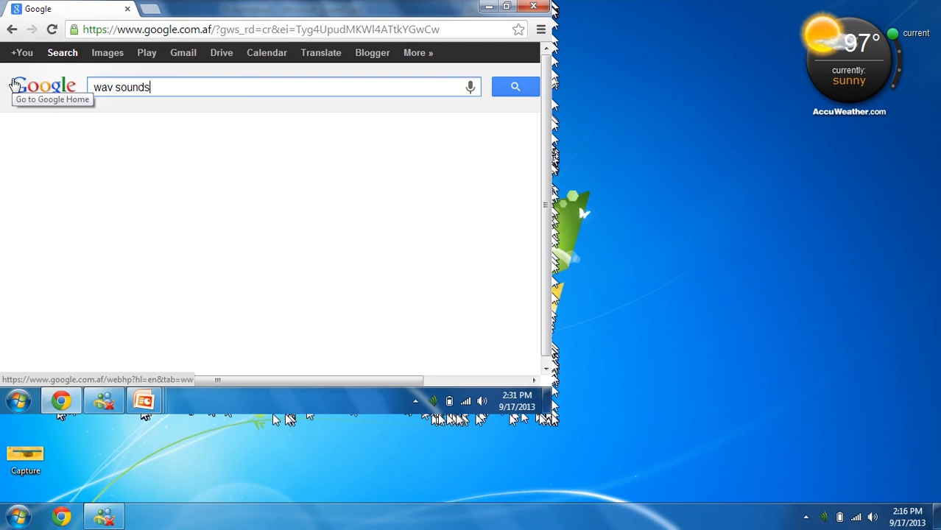
{"action": "key", "text": "Return"}
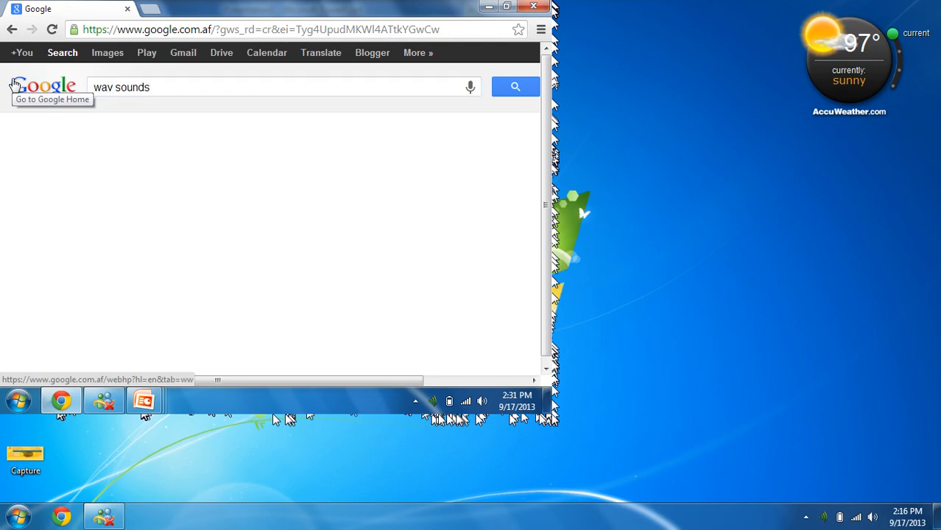
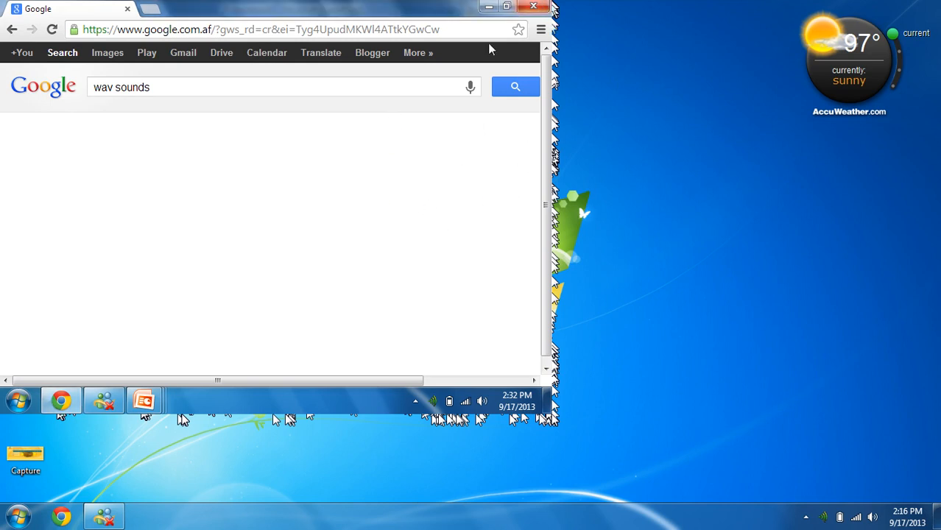
{"action": "left_click", "coordinate": [533, 6]}
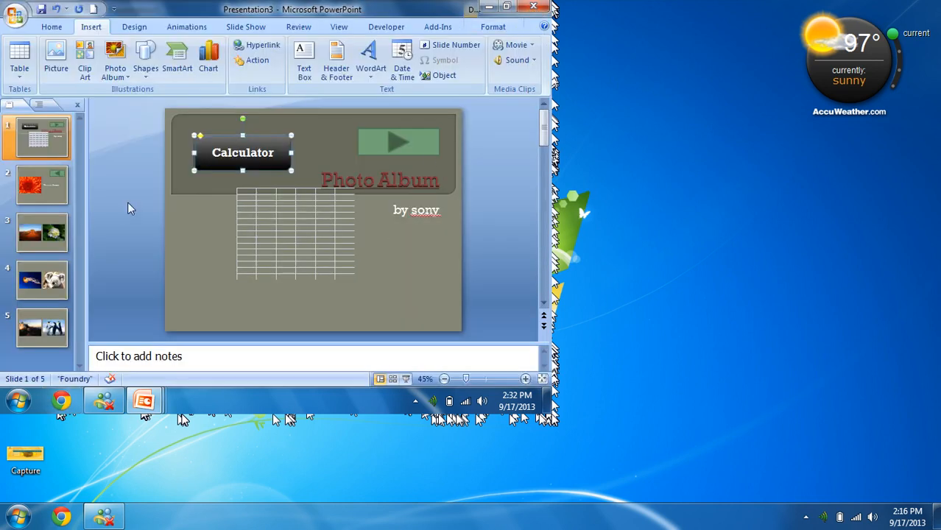
Step: Switch to the blank Presentation2, open Record Sound for its slide and close the recorder without recording
{"action": "left_click", "coordinate": [275, 234]}
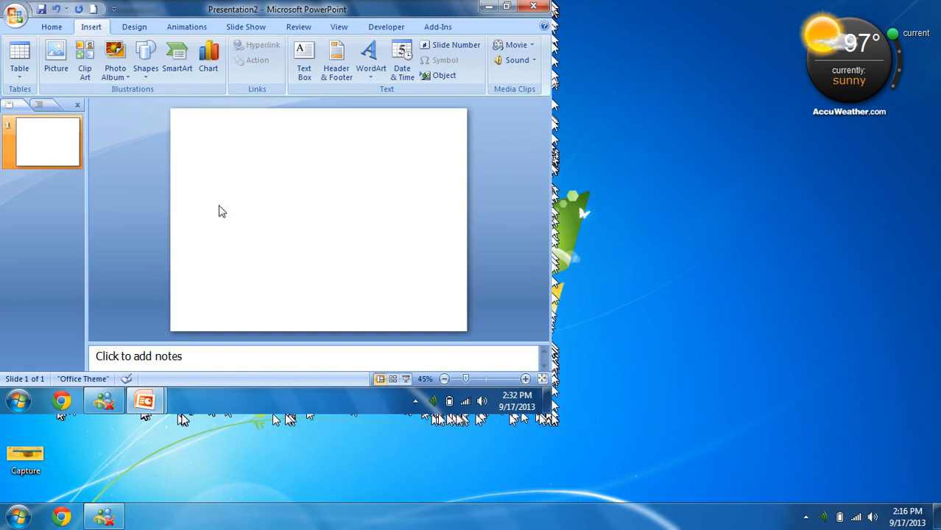
{"action": "left_click", "coordinate": [533, 61]}
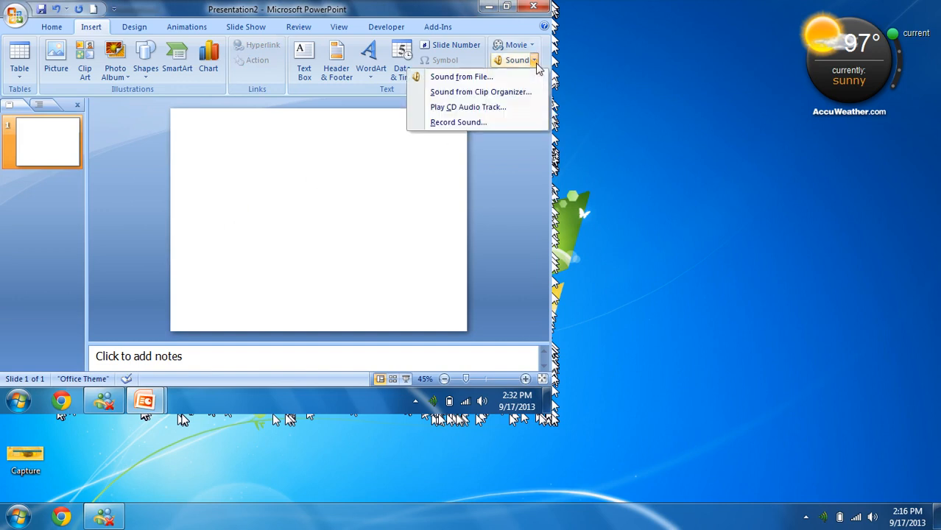
{"action": "left_click", "coordinate": [457, 122]}
{"action": "left_click_drag", "start_coordinate": [357, 307], "coordinate": [347, 97]}
{"action": "left_click", "coordinate": [413, 148]}
Step: Start Record Narration for the slide show of the blank Presentation2
{"action": "left_click", "coordinate": [349, 28]}
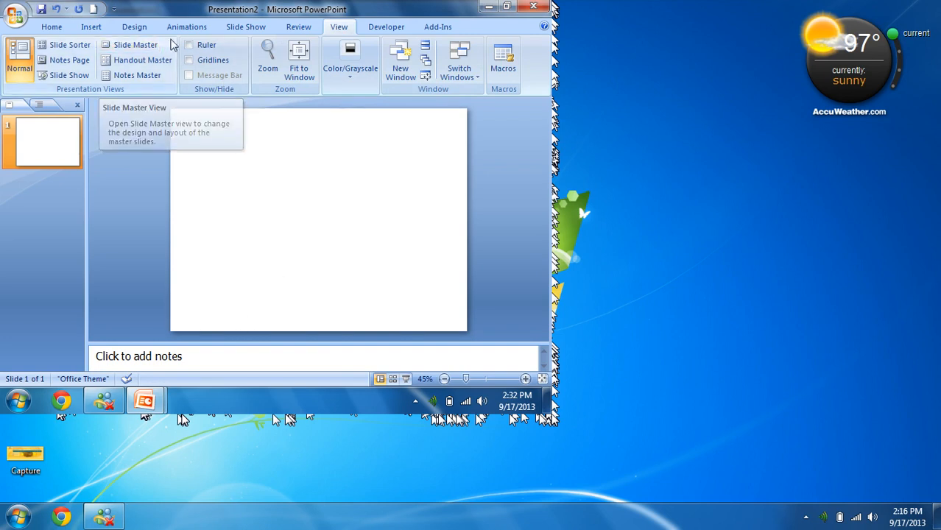
{"action": "left_click", "coordinate": [237, 27]}
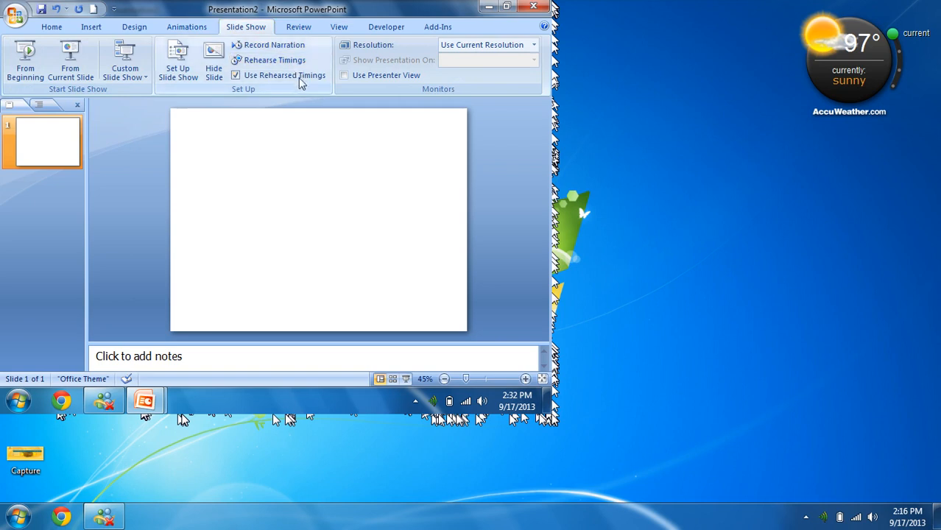
{"action": "left_click", "coordinate": [265, 45]}
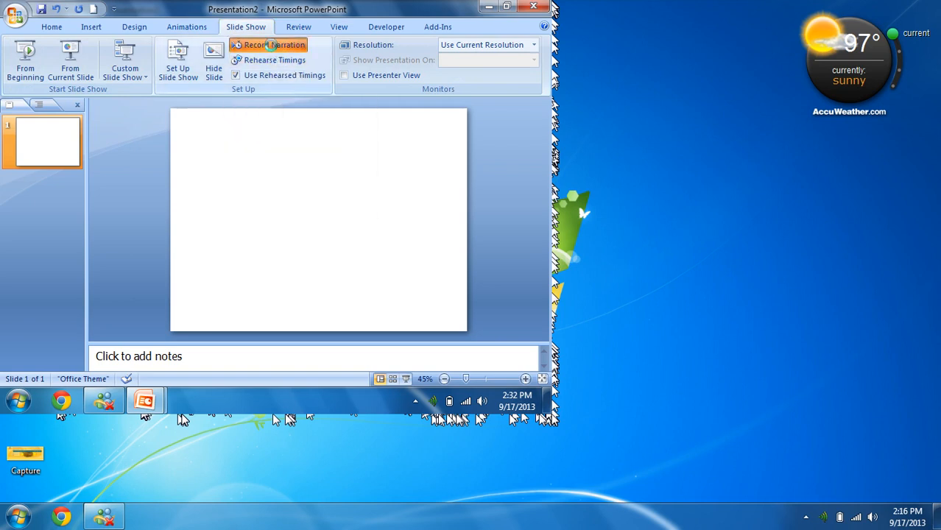
Step: Link the recorded narration files to the Desktop folder
{"action": "left_click", "coordinate": [184, 218]}
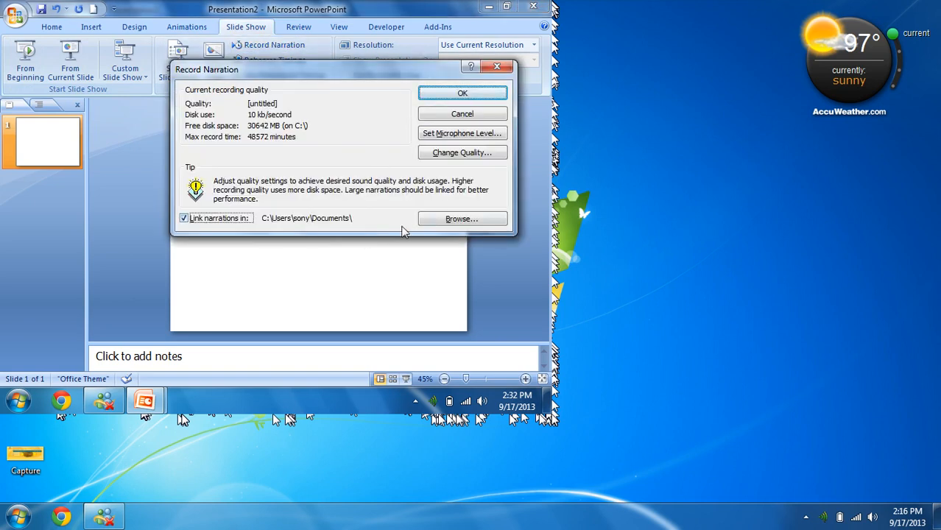
{"action": "left_click", "coordinate": [461, 219]}
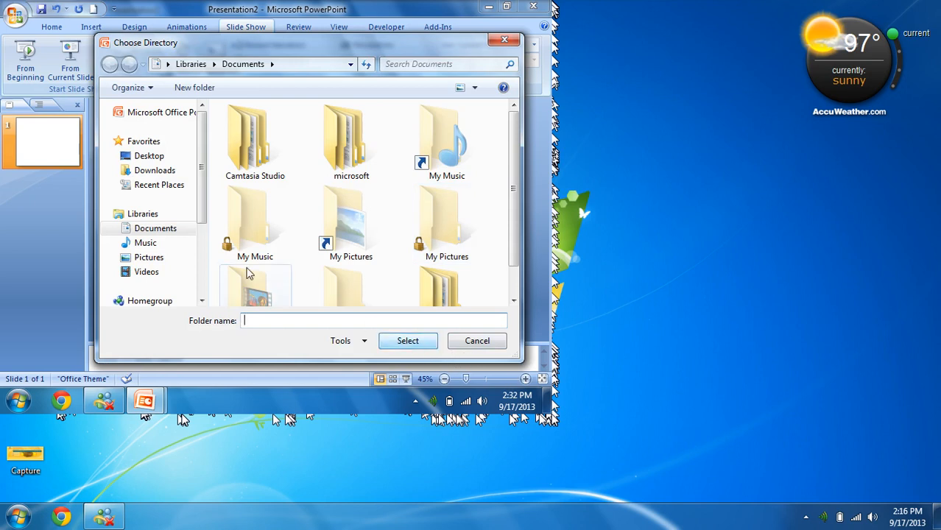
{"action": "left_click", "coordinate": [148, 155]}
{"action": "left_click", "coordinate": [408, 341]}
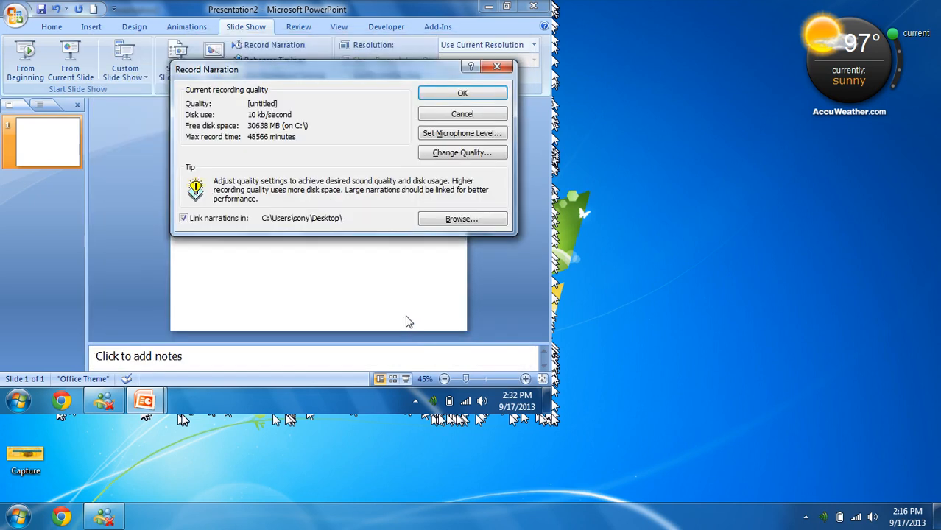
Step: Review the narration's sound quality and microphone level and accept both settings
{"action": "left_click", "coordinate": [448, 153]}
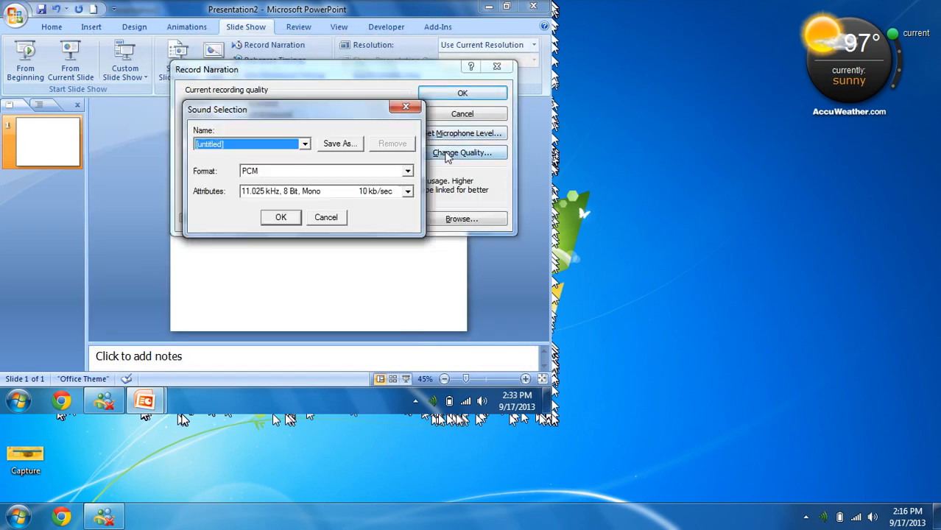
{"action": "left_click", "coordinate": [276, 218]}
{"action": "left_click", "coordinate": [447, 134]}
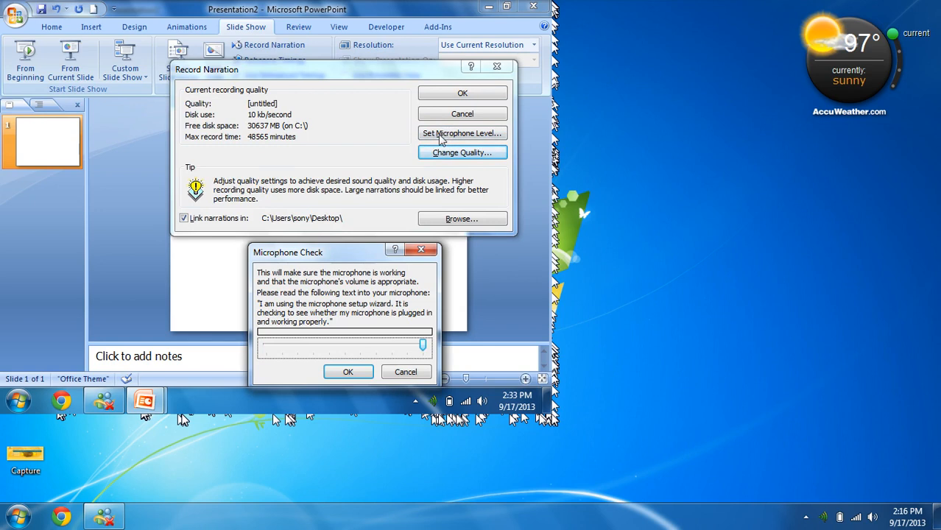
{"action": "left_click", "coordinate": [347, 371]}
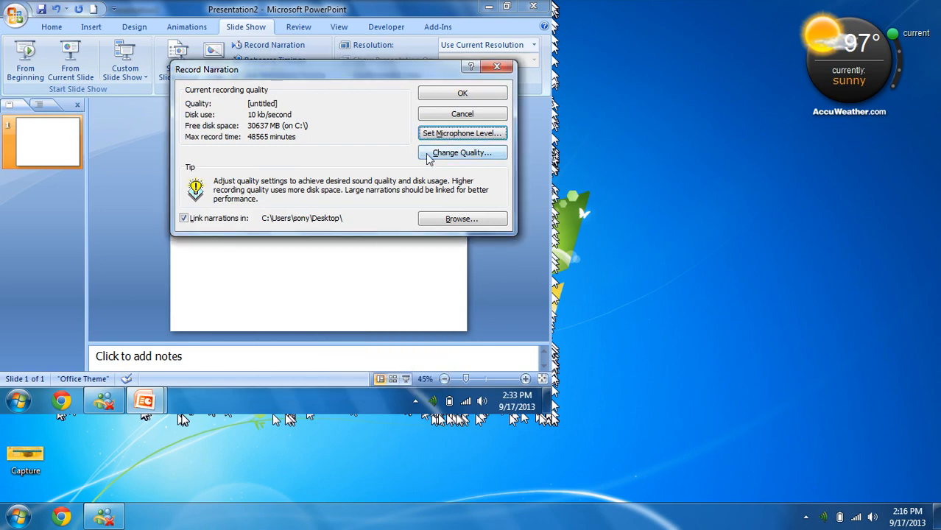
Step: Play the Sau Dard Hain video from the Documents library with the player's volume raised and its window minimized
{"action": "left_click", "coordinate": [2, 402]}
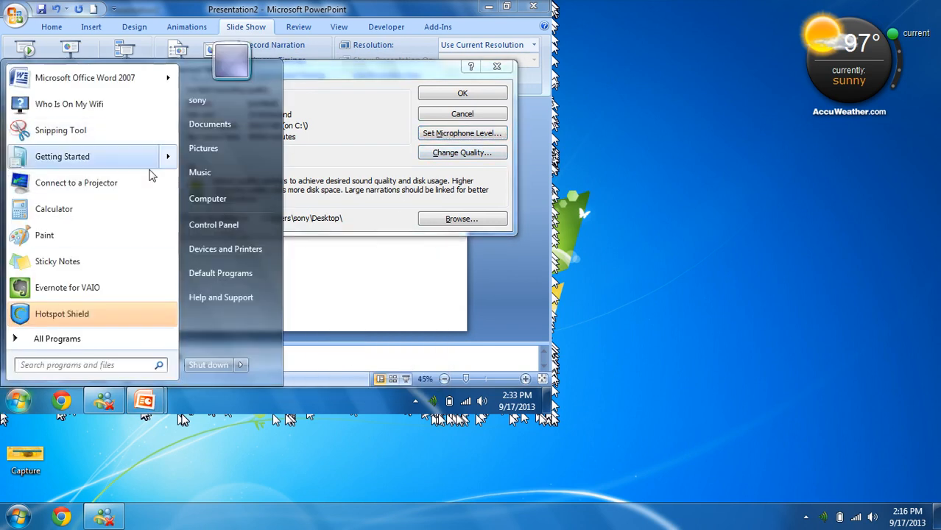
{"action": "left_click", "coordinate": [220, 126]}
{"action": "scroll", "coordinate": [307, 188], "scroll_direction": "down", "scroll_amount": 5}
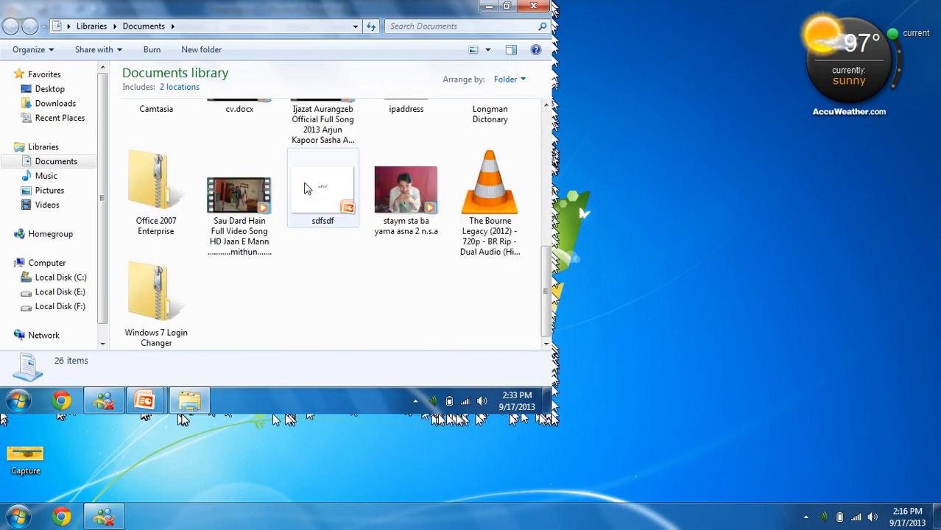
{"action": "scroll", "coordinate": [307, 188], "scroll_direction": "up", "scroll_amount": 3}
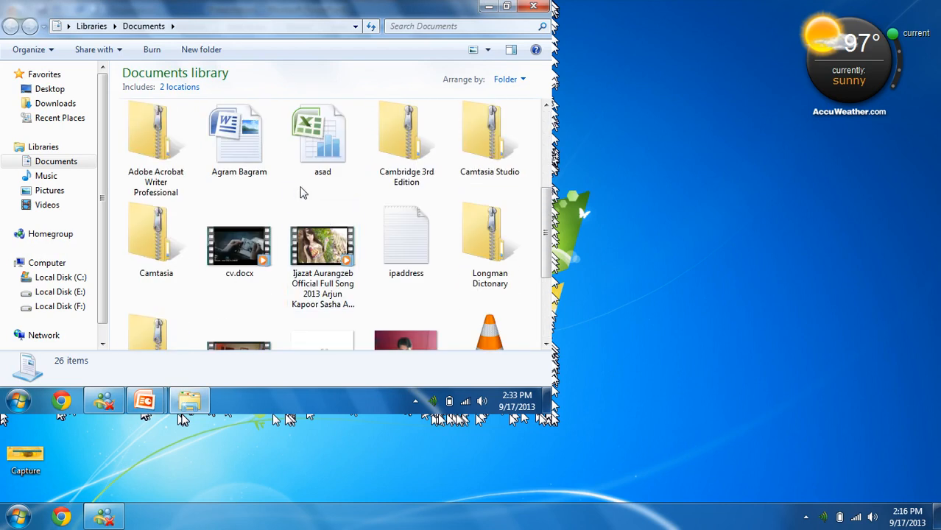
{"action": "scroll", "coordinate": [239, 245], "scroll_direction": "down", "scroll_amount": 2}
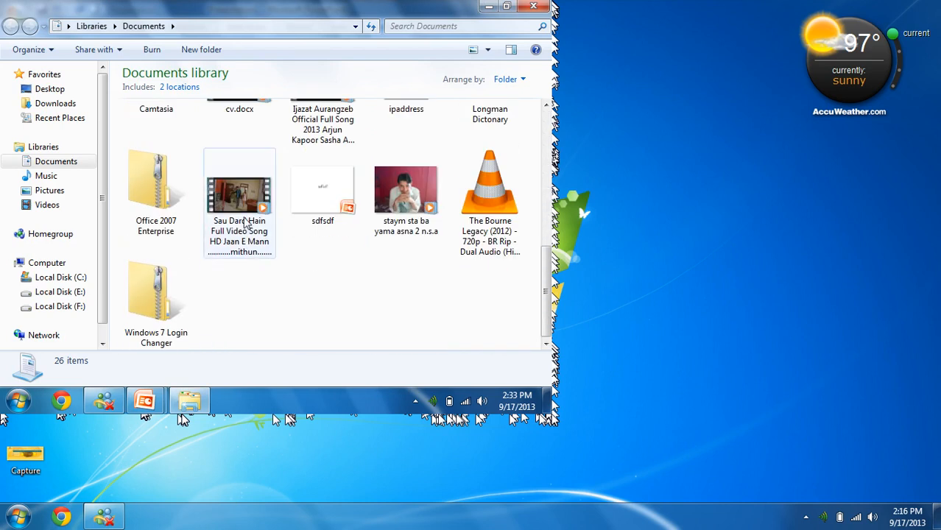
{"action": "double_click", "coordinate": [239, 243]}
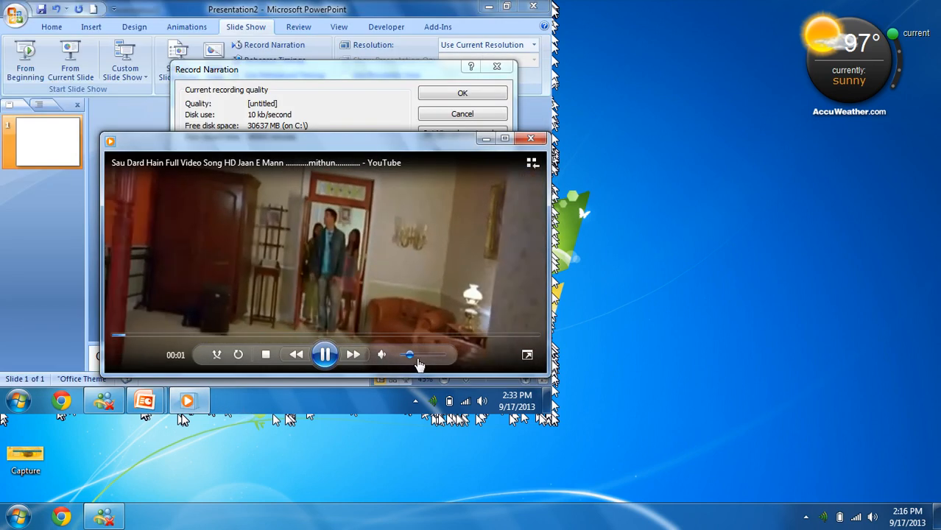
{"action": "left_click_drag", "start_coordinate": [411, 355], "coordinate": [443, 355]}
{"action": "left_click", "coordinate": [486, 139]}
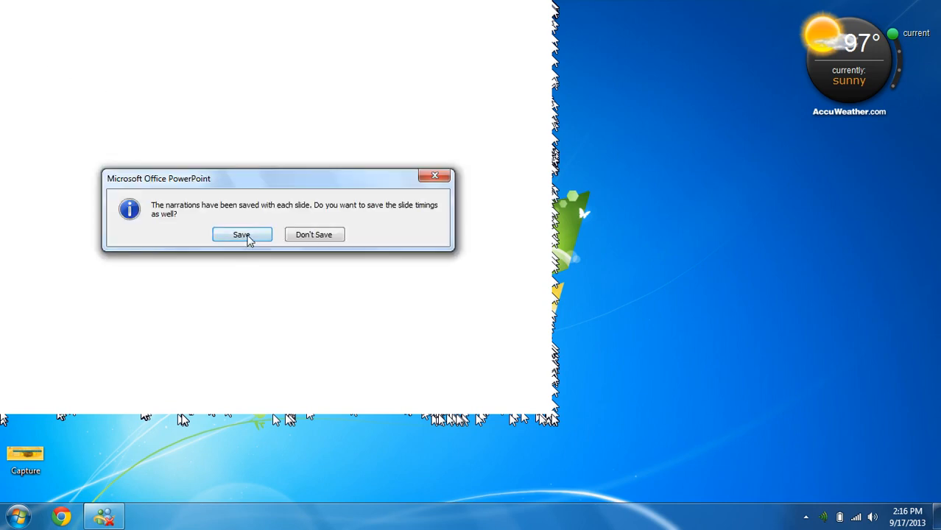
Step: Save the slide timings along with the recorded narration and close the playing video
{"action": "left_click", "coordinate": [306, 236]}
{"action": "right_click", "coordinate": [188, 404]}
{"action": "left_click", "coordinate": [200, 363]}
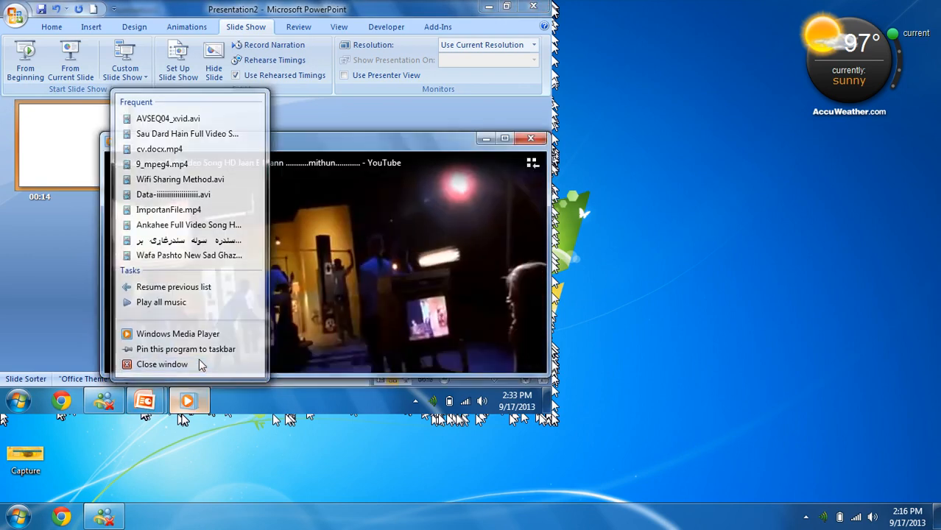
{"action": "left_click", "coordinate": [530, 138]}
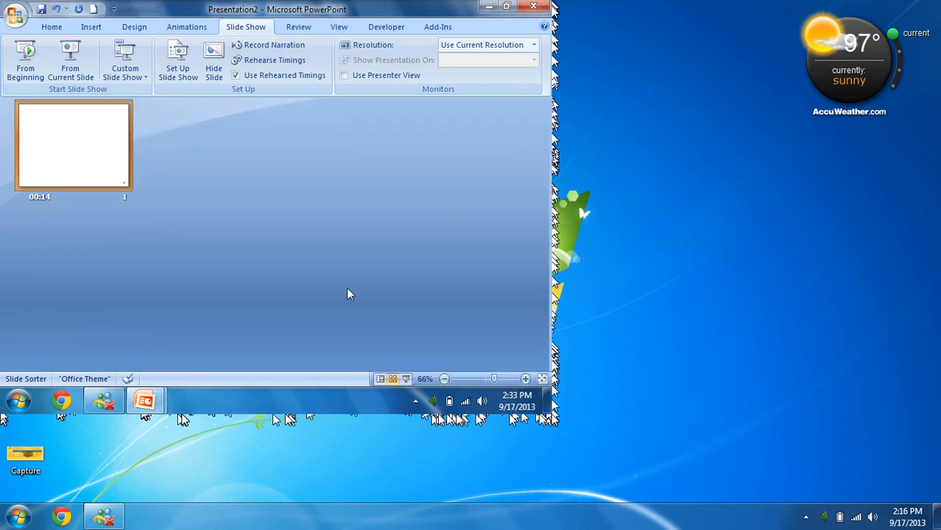
Step: Return the narrated slide to Normal view and close the presentation without saving it
{"action": "double_click", "coordinate": [87, 145]}
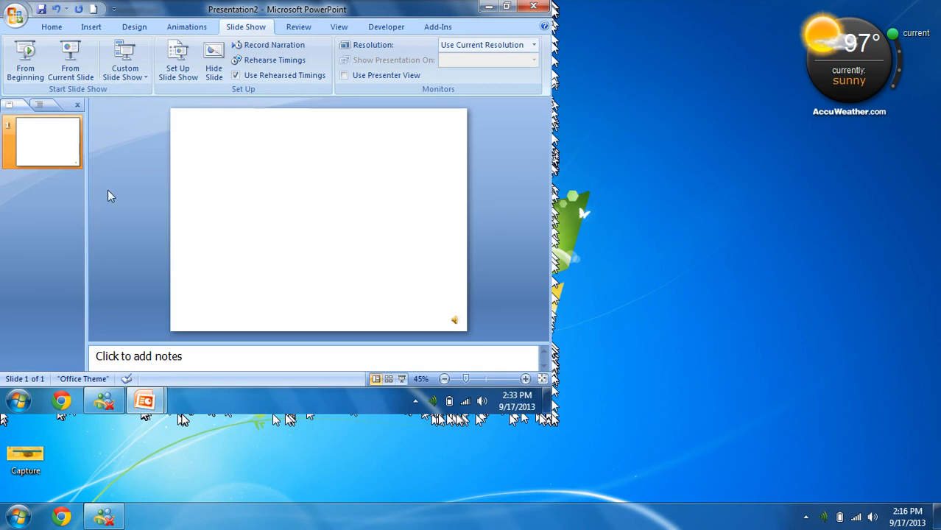
{"action": "left_click", "coordinate": [534, 6]}
{"action": "left_click", "coordinate": [289, 232]}
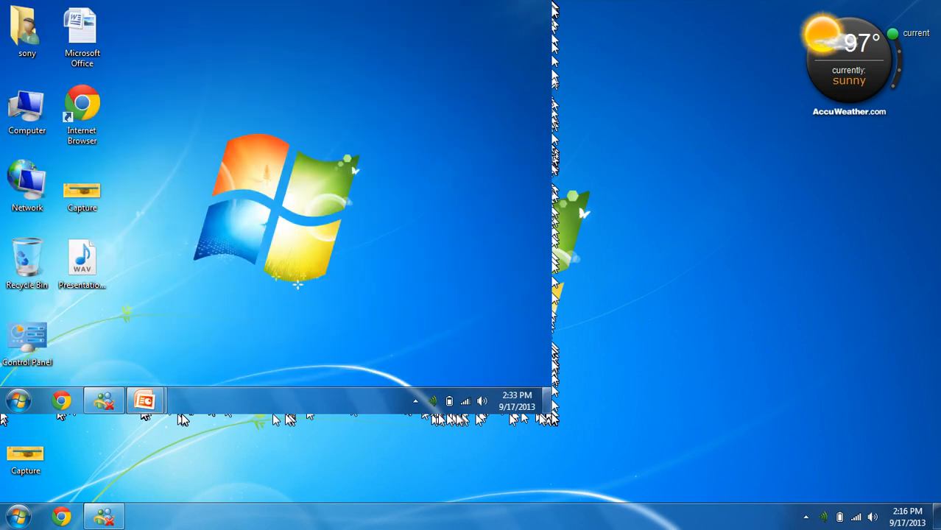
Step: Play the recorded Presentation2256 WAV file from the desktop to check its sound, and close the player
{"action": "double_click", "coordinate": [81, 259]}
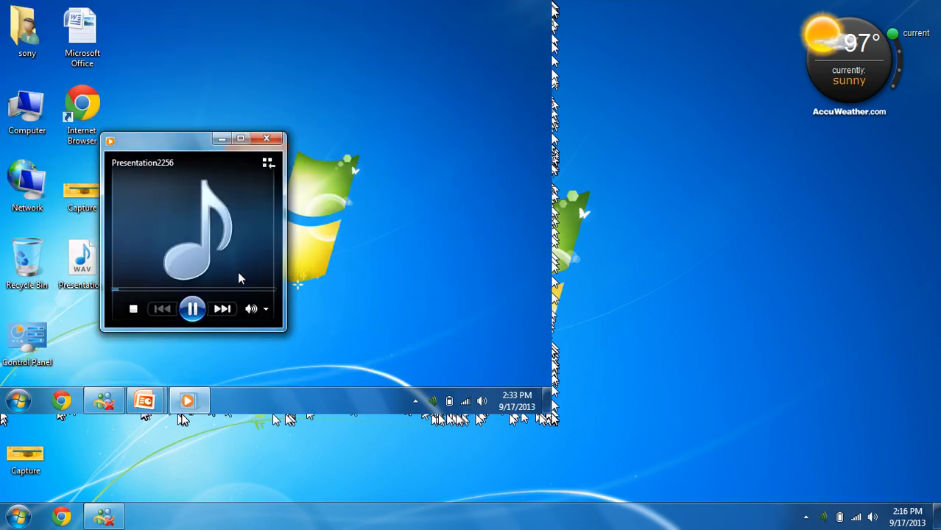
{"action": "left_click_drag", "start_coordinate": [176, 143], "coordinate": [303, 43]}
{"action": "left_click", "coordinate": [394, 211]}
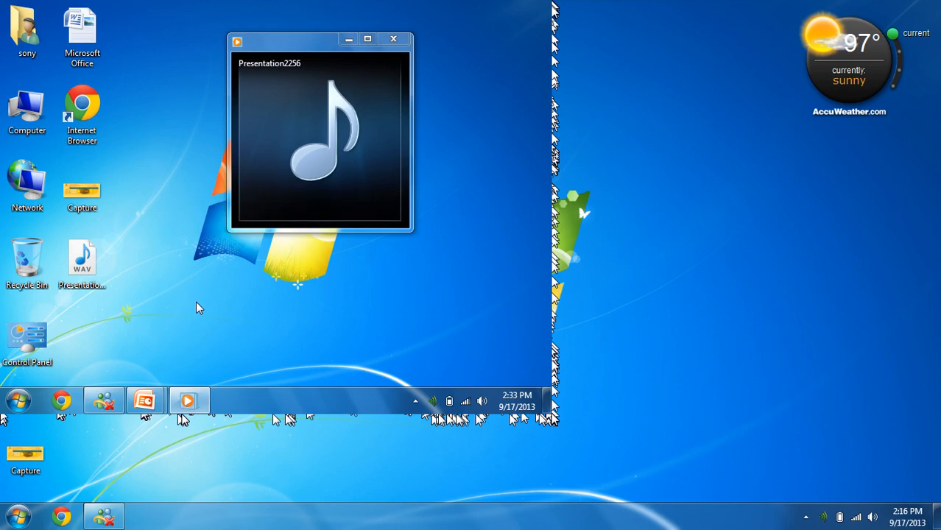
{"action": "left_click", "coordinate": [393, 40]}
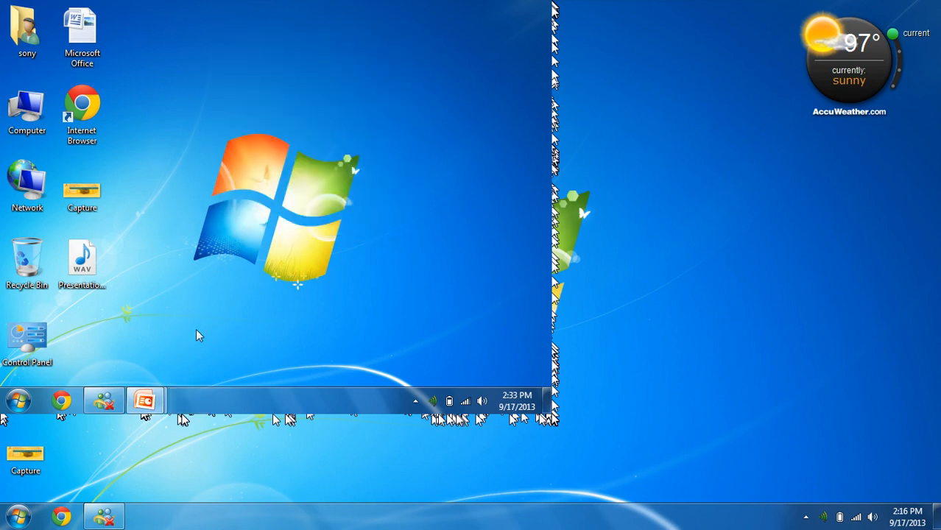
Step: Switch back to PowerPoint, close the Visual Basic editor and create a new blank presentation
{"action": "mouse_move", "coordinate": [136, 405]}
{"action": "left_click", "coordinate": [137, 302]}
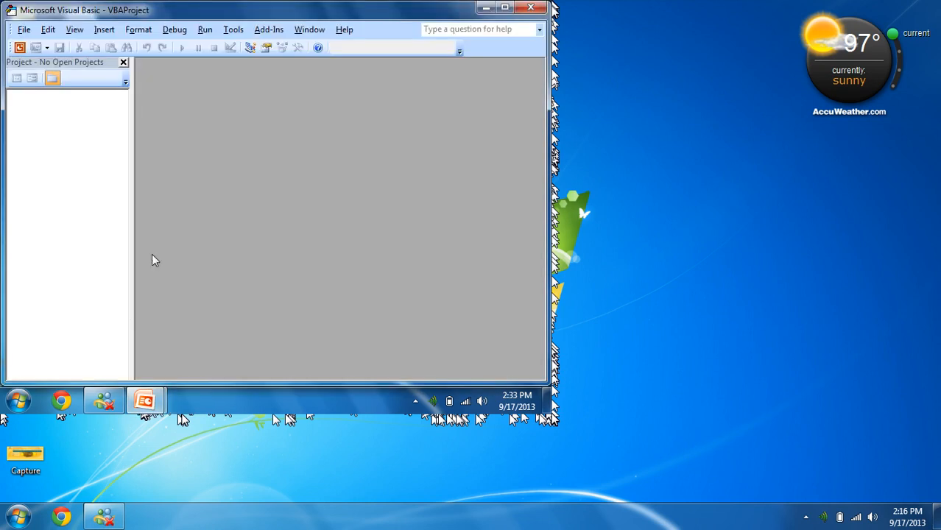
{"action": "left_click", "coordinate": [540, 11]}
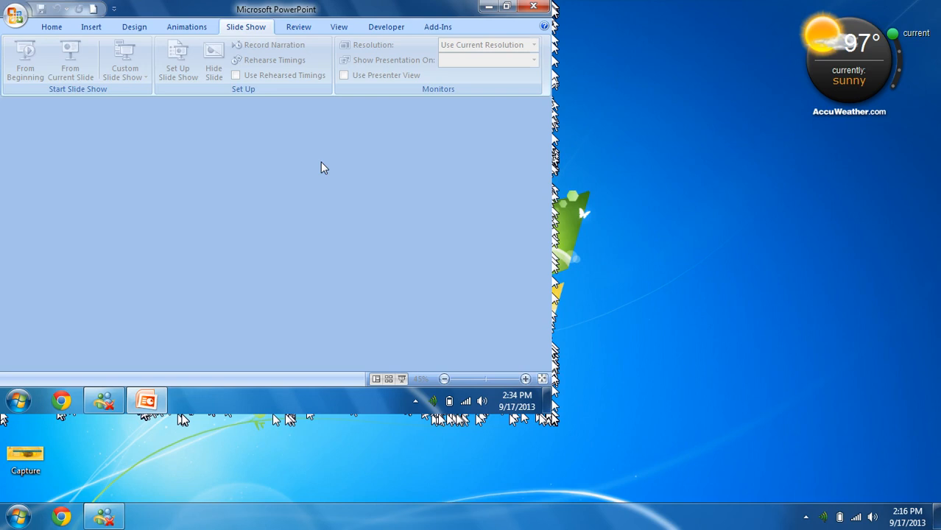
{"action": "left_click", "coordinate": [93, 9]}
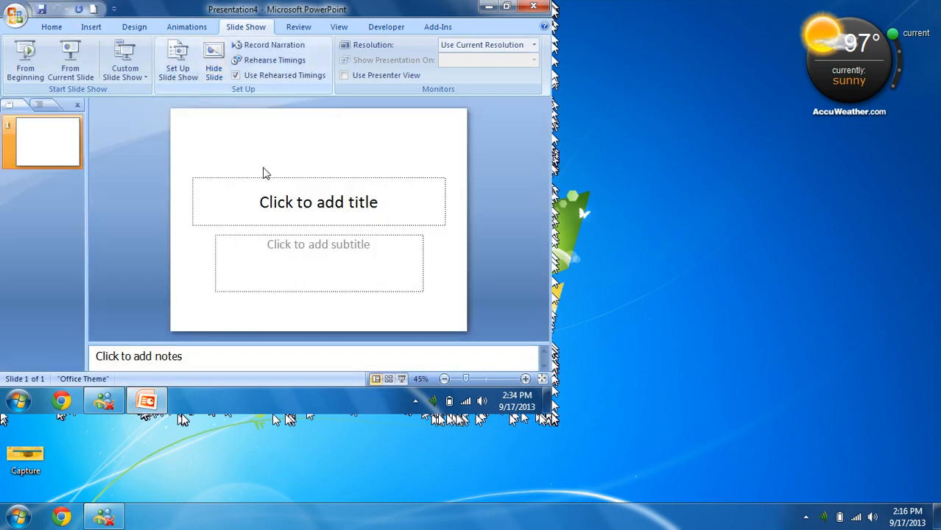
Step: Draw a wide rounded rectangle above the title placeholder on the first slide
{"action": "left_click", "coordinate": [91, 28]}
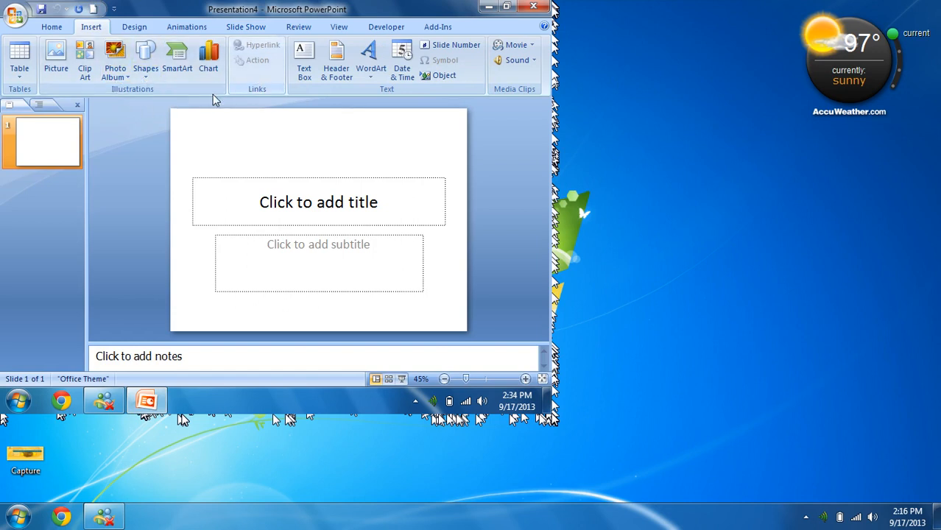
{"action": "left_click", "coordinate": [149, 73]}
{"action": "left_click", "coordinate": [209, 105]}
{"action": "left_click_drag", "start_coordinate": [259, 128], "coordinate": [388, 176]}
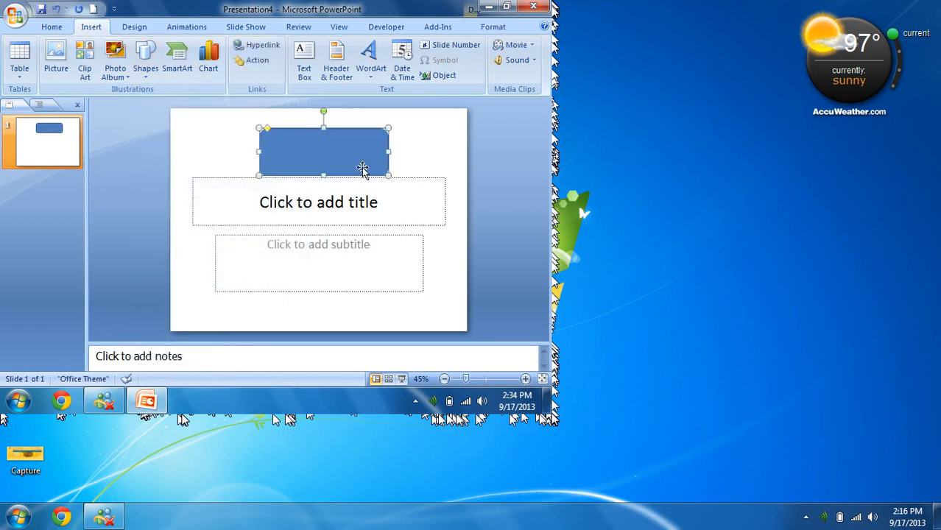
Step: Apply the black shape style from the last row of the style gallery to the rounded rectangle
{"action": "left_click", "coordinate": [495, 27]}
{"action": "left_click", "coordinate": [254, 75]}
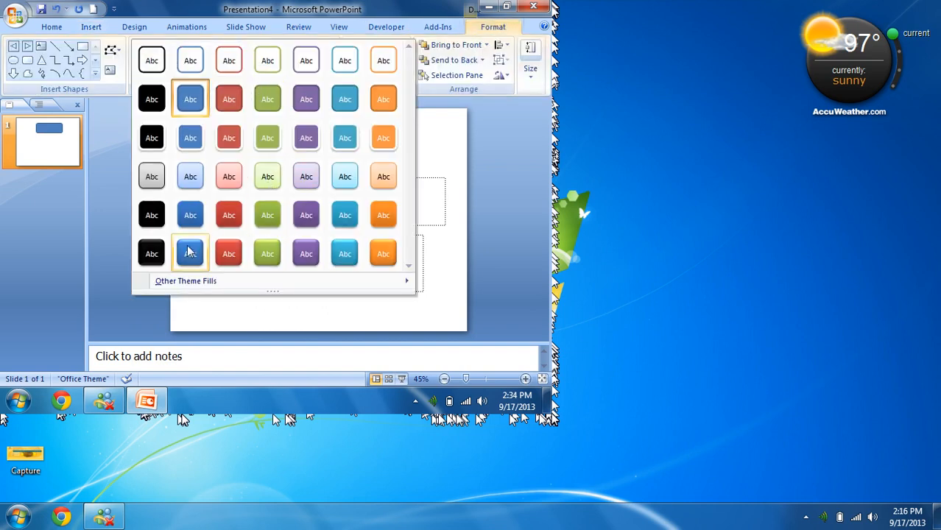
{"action": "left_click", "coordinate": [151, 251]}
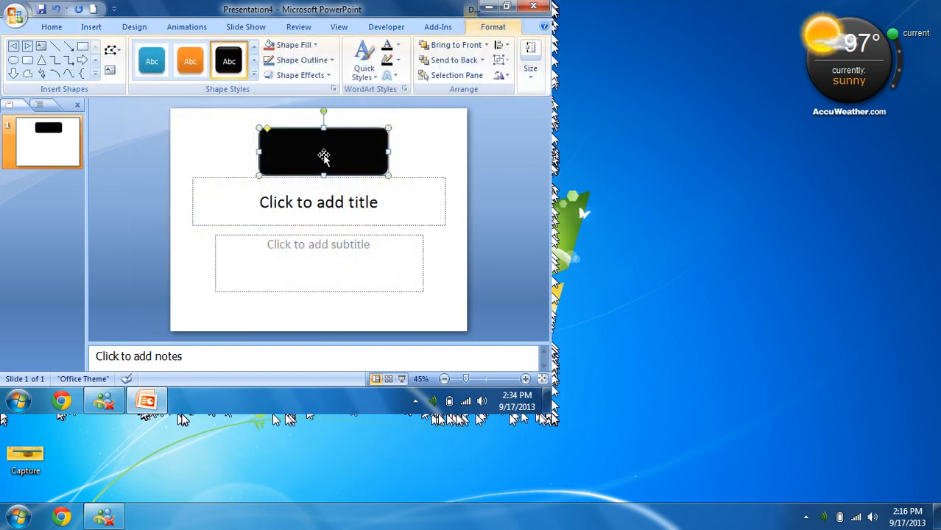
Step: Add the text "Play Sound" inside the black rounded rectangle
{"action": "right_click", "coordinate": [324, 156]}
{"action": "left_click", "coordinate": [305, 138]}
{"action": "right_click", "coordinate": [304, 140]}
{"action": "left_click", "coordinate": [343, 197]}
{"action": "type", "text": "Play Sound"}
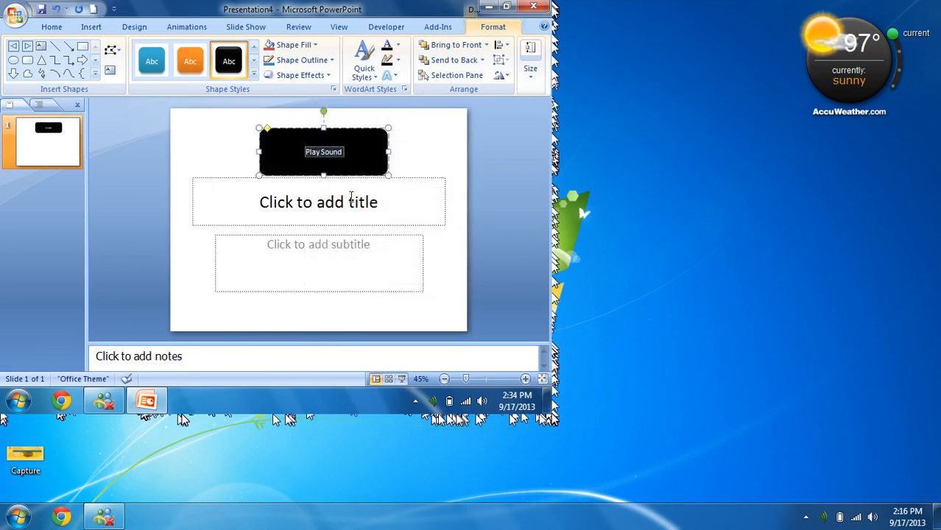
Step: Enlarge the "Play Sound" text by four font-size increments and make it bold
{"action": "key", "text": "ctrl+a"}
{"action": "key", "text": "ctrl+shift+period"}
{"action": "key", "text": "ctrl+shift+period"}
{"action": "key", "text": "ctrl+shift+period"}
{"action": "key", "text": "ctrl+shift+period"}
{"action": "key", "text": "ctrl+b"}
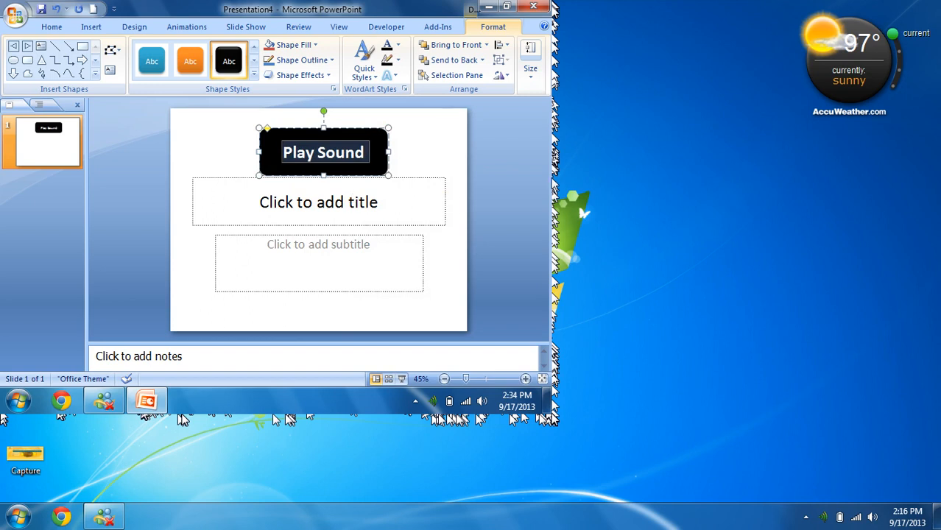
Step: Turn on Highlight click in the mouse-click action settings of the Play Sound shape
{"action": "left_click", "coordinate": [434, 153]}
{"action": "left_click", "coordinate": [349, 145]}
{"action": "double_click", "coordinate": [353, 131]}
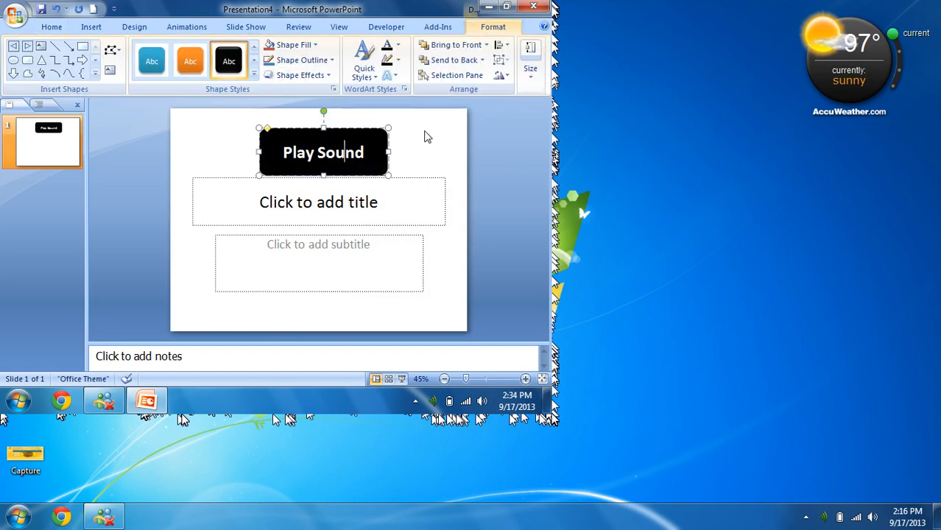
{"action": "left_click", "coordinate": [95, 28]}
{"action": "left_click", "coordinate": [257, 60]}
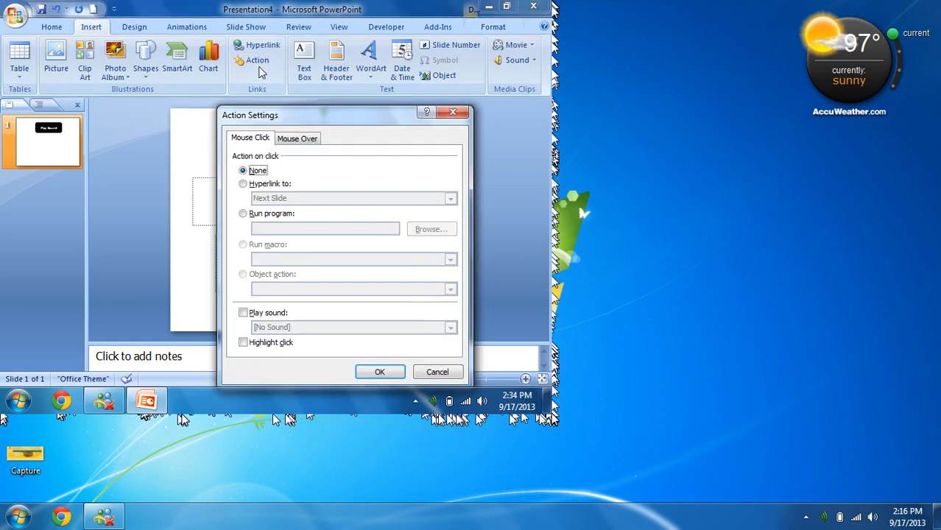
{"action": "left_click", "coordinate": [272, 346]}
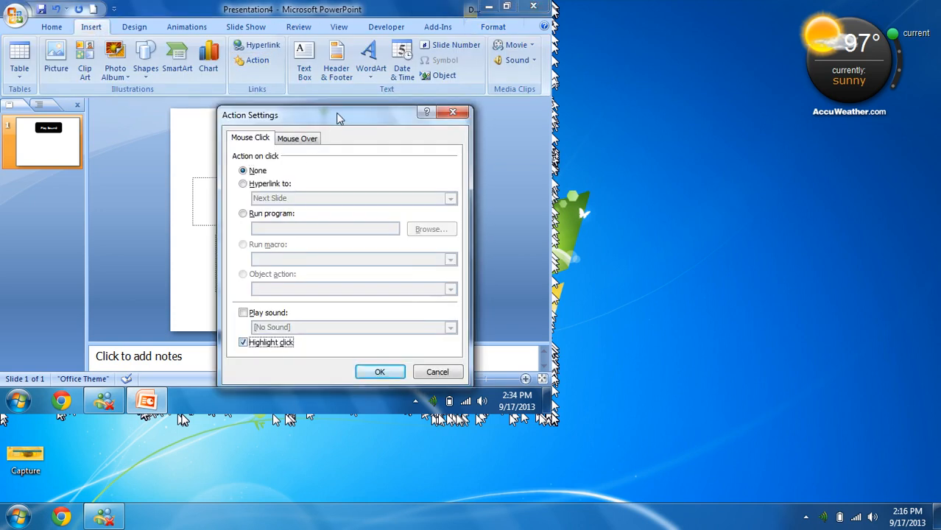
Step: Set the Play Sound shape's click sound to the Presentation2256 WAV file from the Desktop
{"action": "left_click_drag", "start_coordinate": [338, 118], "coordinate": [309, 10]}
{"action": "left_click", "coordinate": [239, 204]}
{"action": "left_click", "coordinate": [305, 219]}
{"action": "scroll", "coordinate": [280, 254], "scroll_direction": "down", "scroll_amount": 4}
{"action": "left_click", "coordinate": [250, 278]}
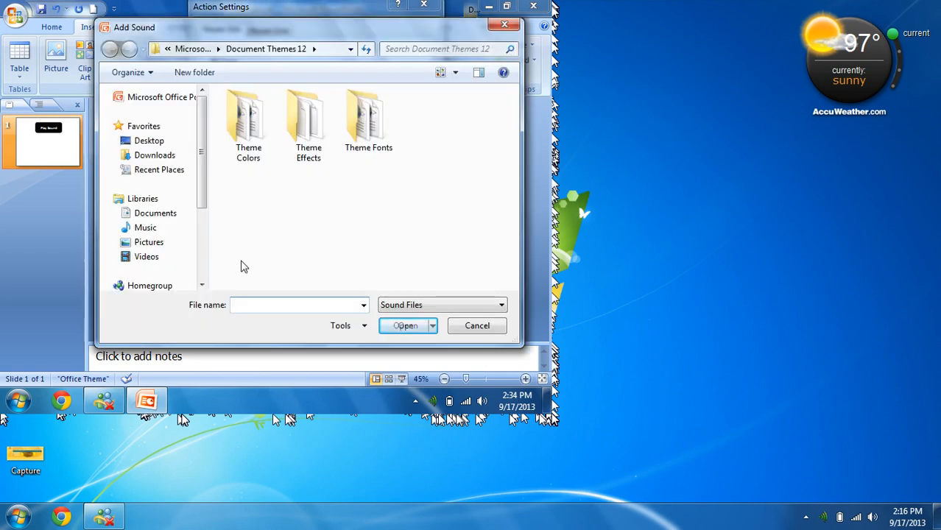
{"action": "left_click", "coordinate": [166, 143]}
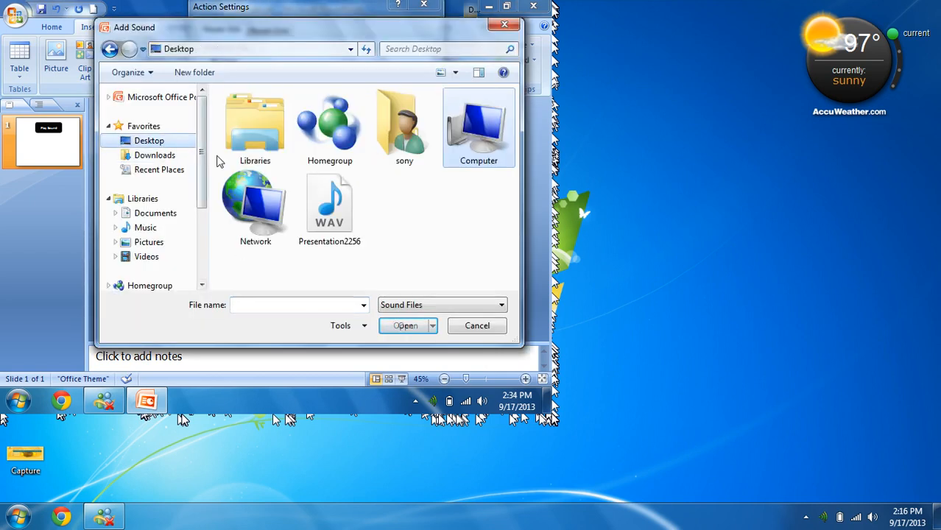
{"action": "left_click", "coordinate": [335, 203]}
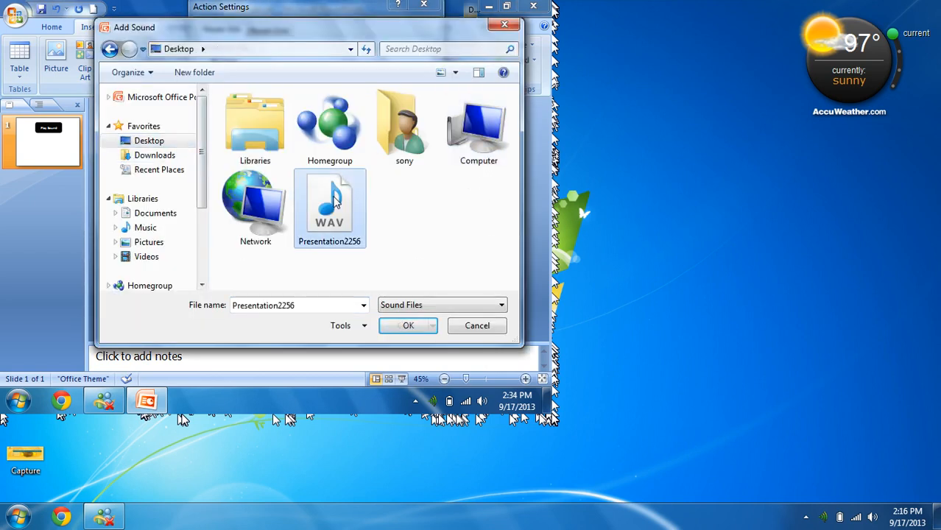
{"action": "left_click", "coordinate": [404, 326]}
{"action": "left_click", "coordinate": [356, 265]}
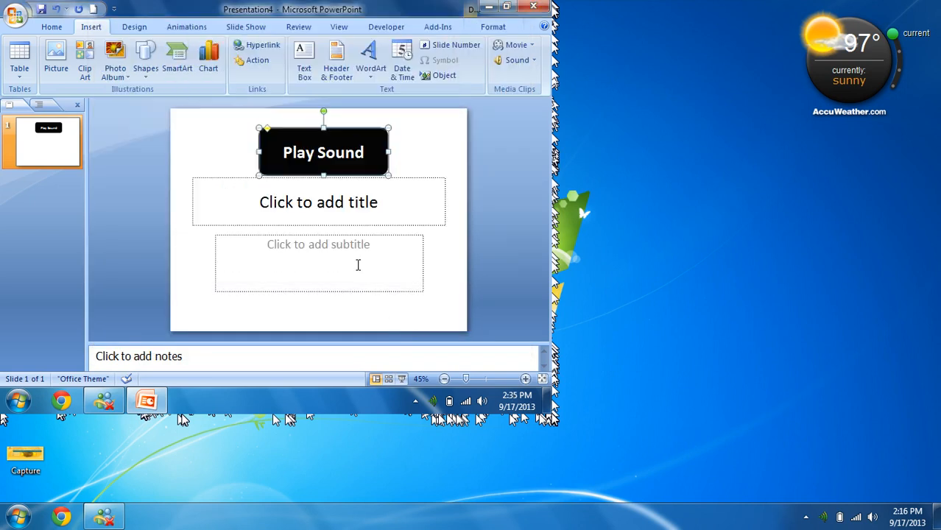
Step: Run the slide show from the current slide and test the Play Sound button's sound
{"action": "left_click", "coordinate": [401, 379]}
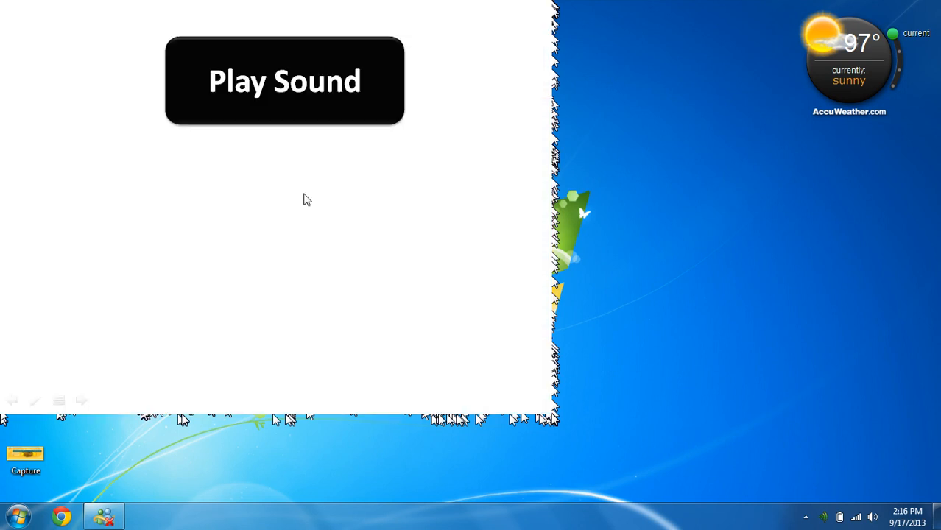
{"action": "left_click", "coordinate": [342, 113]}
{"action": "key", "text": "Escape"}
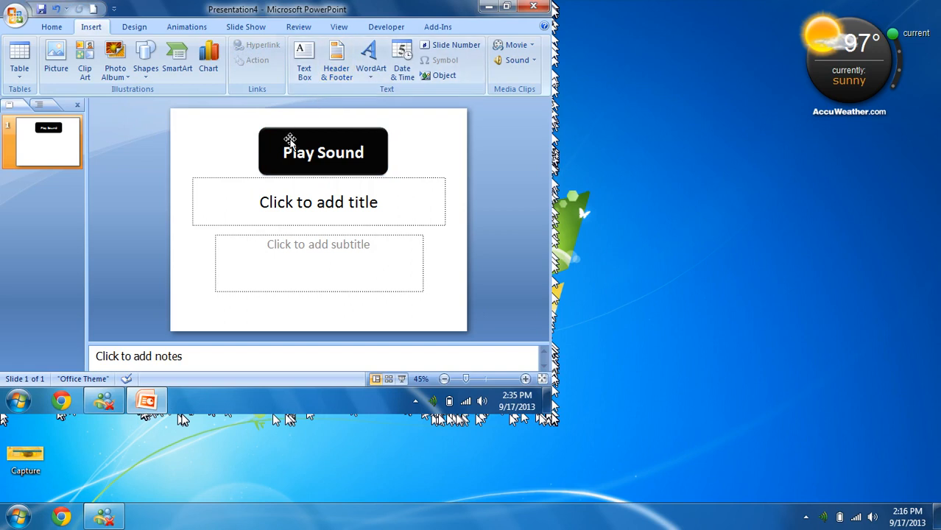
Step: Delete the Play Sound shape and draw a wide rounded rectangle above the title placeholder
{"action": "left_click", "coordinate": [376, 133]}
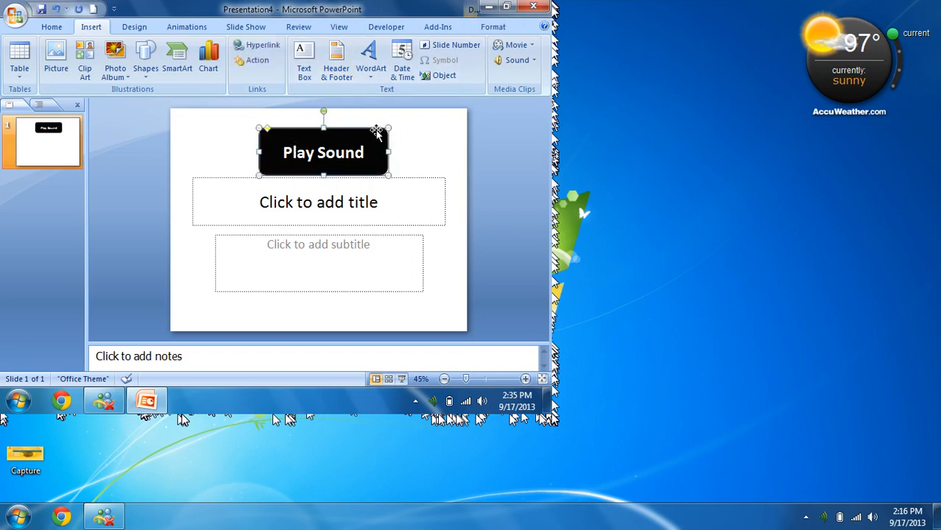
{"action": "key", "text": "Delete"}
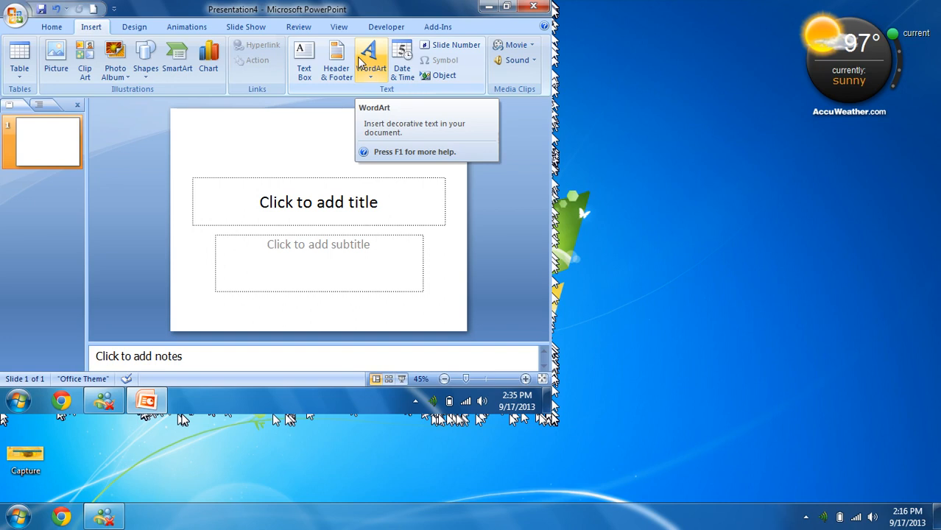
{"action": "left_click", "coordinate": [146, 63]}
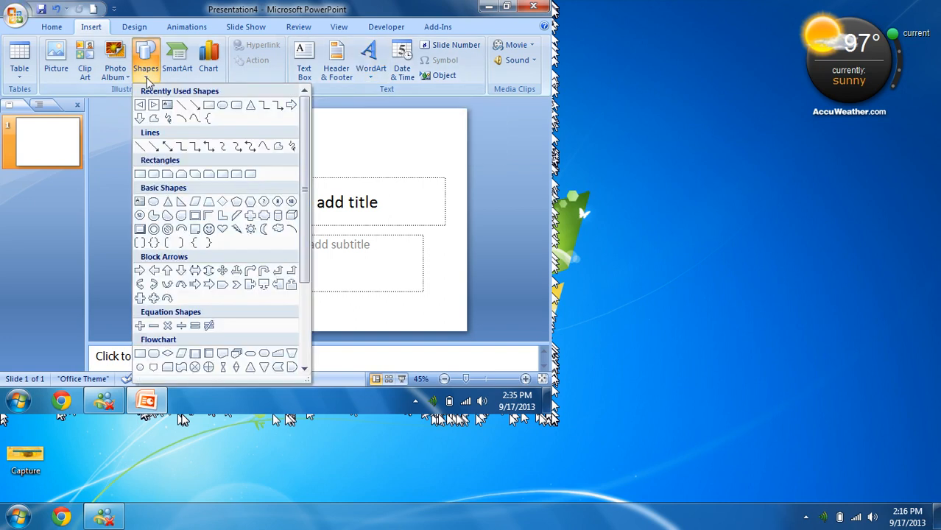
{"action": "left_click", "coordinate": [236, 105]}
{"action": "mouse_move", "coordinate": [225, 109]}
{"action": "left_mouse_down"}
{"action": "mouse_move", "coordinate": [362, 154]}
{"action": "mouse_move", "coordinate": [335, 143]}
{"action": "left_mouse_up"}
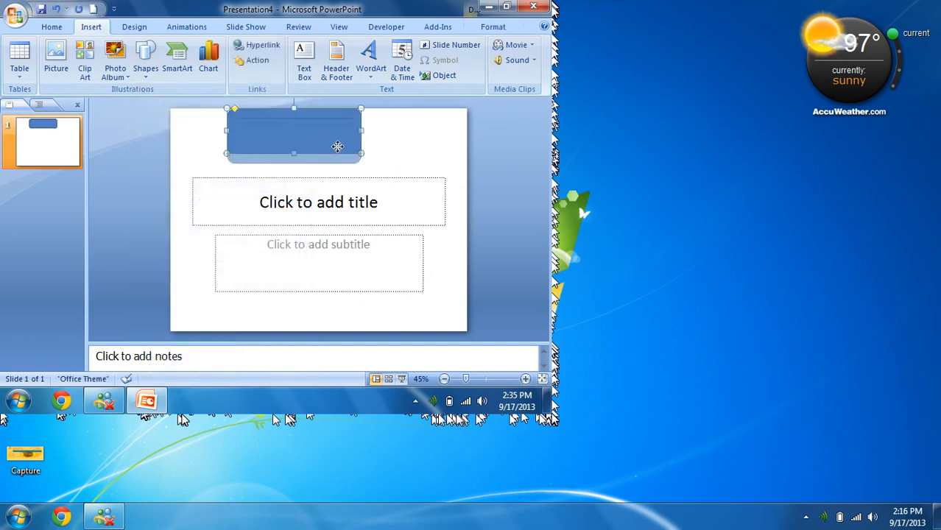
Step: Apply the glossy green shape style from the last row of presets to the rounded rectangle
{"action": "left_click", "coordinate": [486, 31]}
{"action": "left_click", "coordinate": [254, 74]}
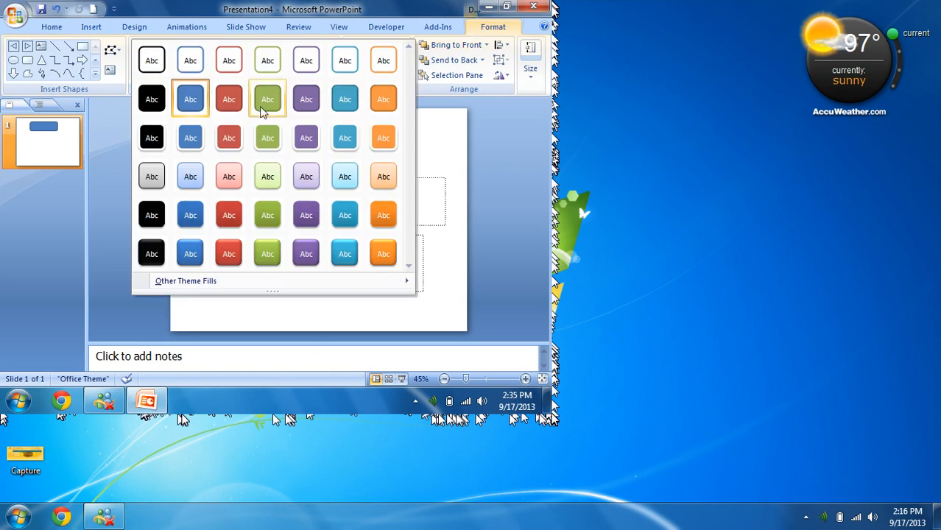
{"action": "left_click", "coordinate": [267, 253]}
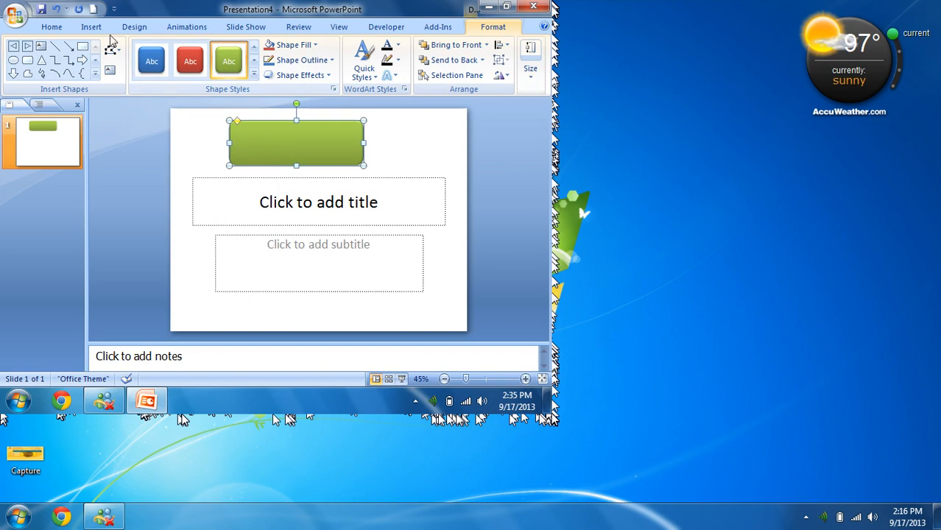
Step: Set the green rectangle's mouse-over action to play the Explosion sound and turn on Highlight when mouse over
{"action": "left_click", "coordinate": [91, 26]}
{"action": "left_click", "coordinate": [257, 60]}
{"action": "left_click", "coordinate": [298, 137]}
{"action": "left_click_drag", "start_coordinate": [328, 117], "coordinate": [331, 23]}
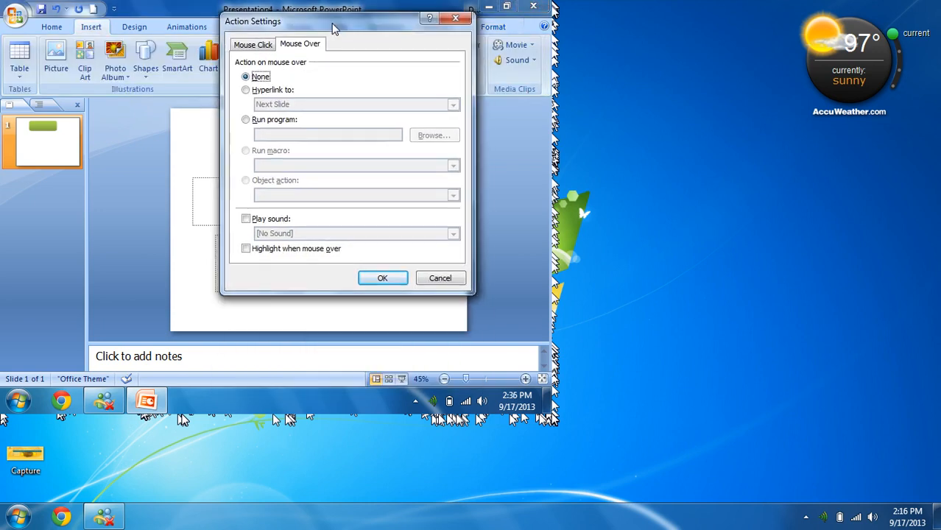
{"action": "left_click", "coordinate": [273, 219]}
{"action": "left_click", "coordinate": [322, 234]}
{"action": "scroll", "coordinate": [320, 237], "scroll_direction": "down", "scroll_amount": 5}
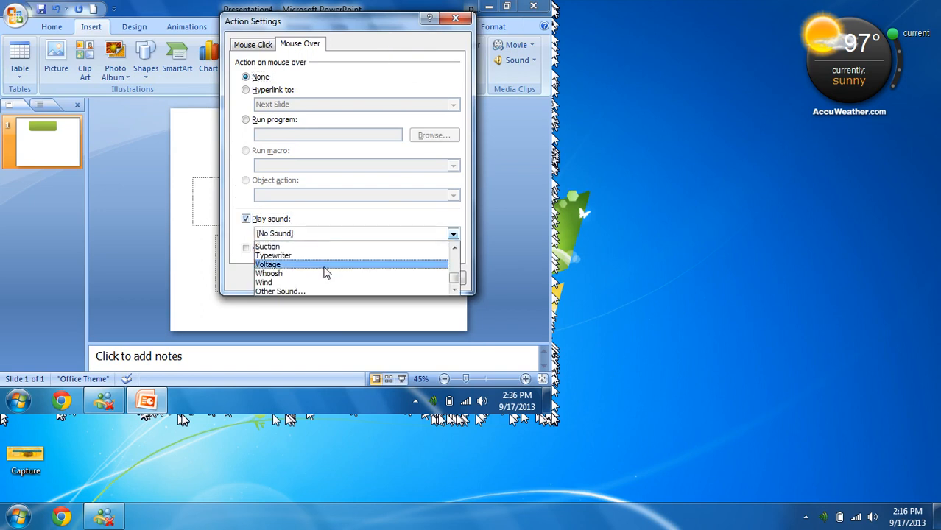
{"action": "scroll", "coordinate": [330, 256], "scroll_direction": "up", "scroll_amount": 1}
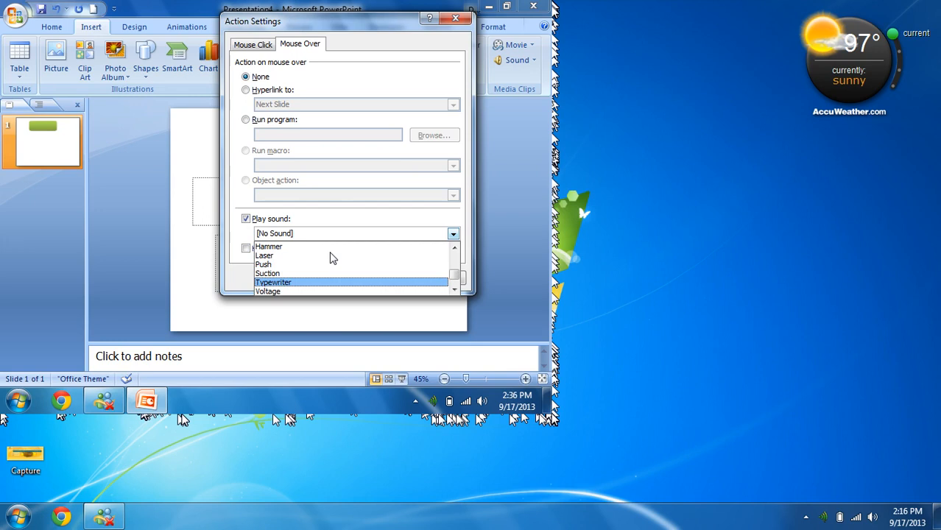
{"action": "scroll", "coordinate": [329, 266], "scroll_direction": "up", "scroll_amount": 2}
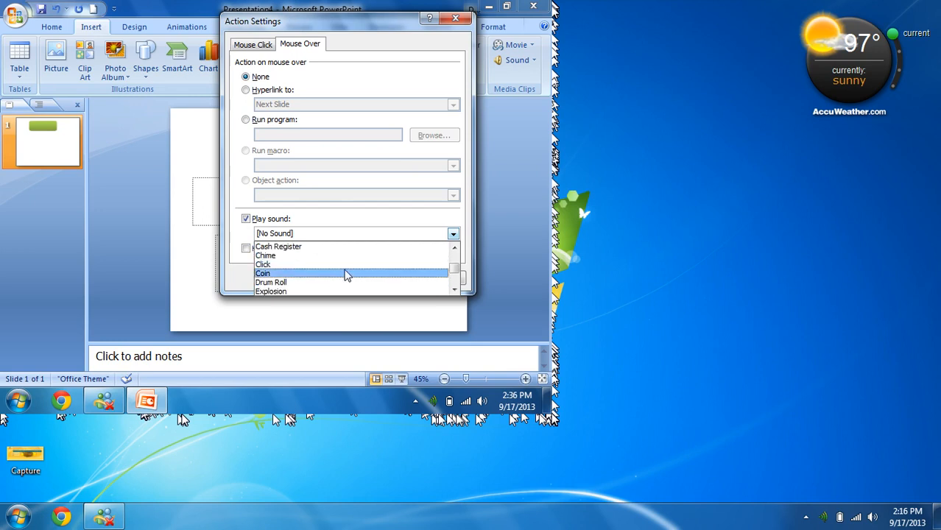
{"action": "left_click", "coordinate": [332, 290]}
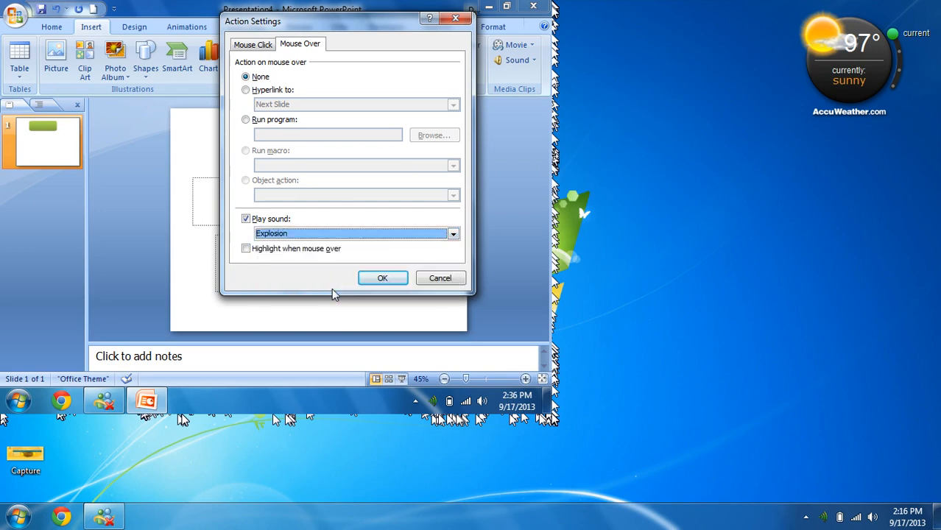
{"action": "left_click", "coordinate": [300, 252]}
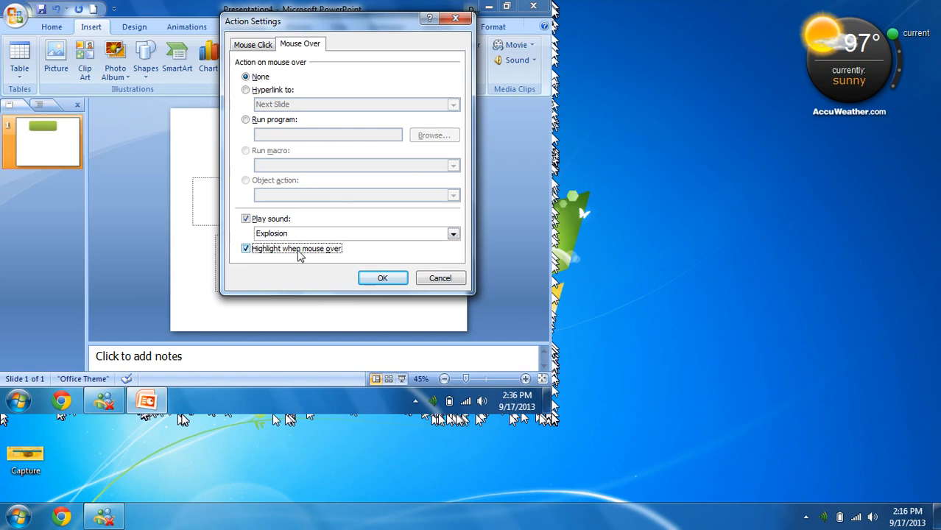
{"action": "left_click", "coordinate": [390, 279]}
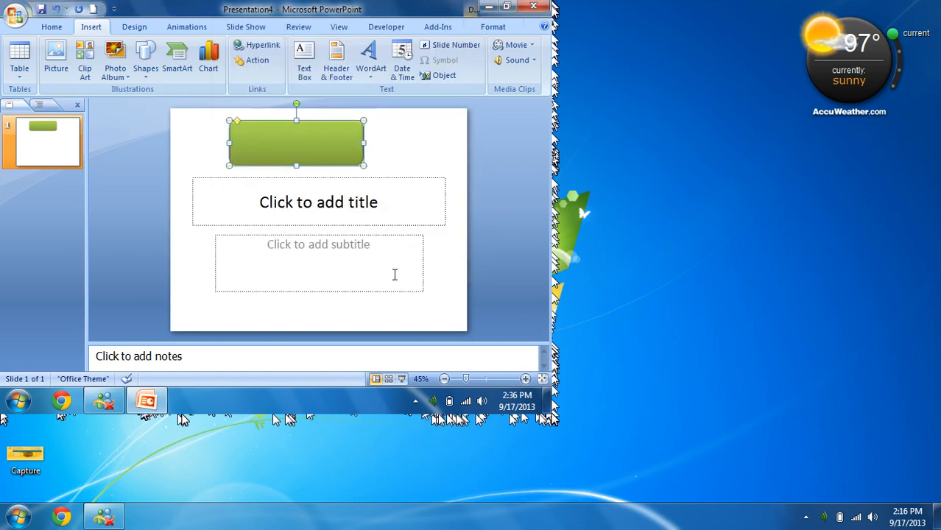
Step: Preview the slide as a slide show to test the green rectangle's mouse-over sound and highlight
{"action": "left_click", "coordinate": [401, 378]}
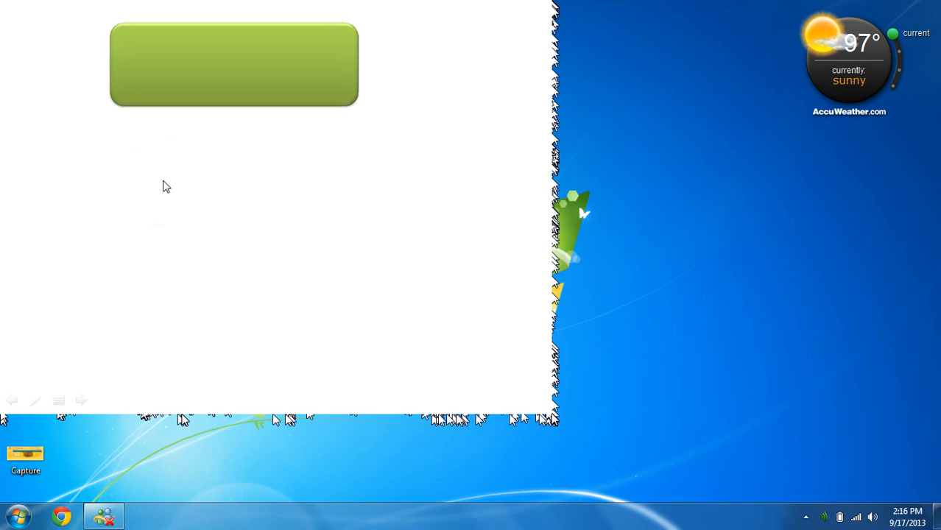
{"action": "key", "text": "Escape"}
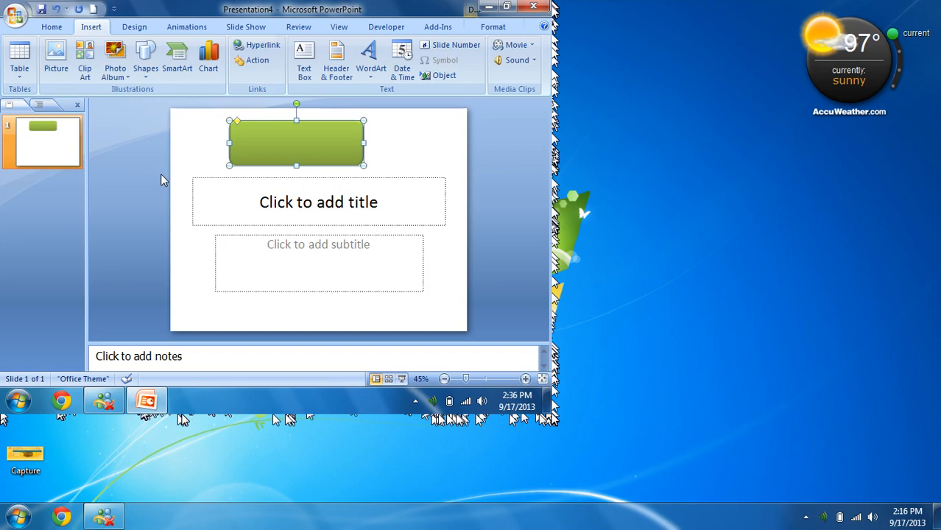
Step: Insert a wide text box containing "ghgfg" just below the subtitle placeholder
{"action": "left_click", "coordinate": [305, 73]}
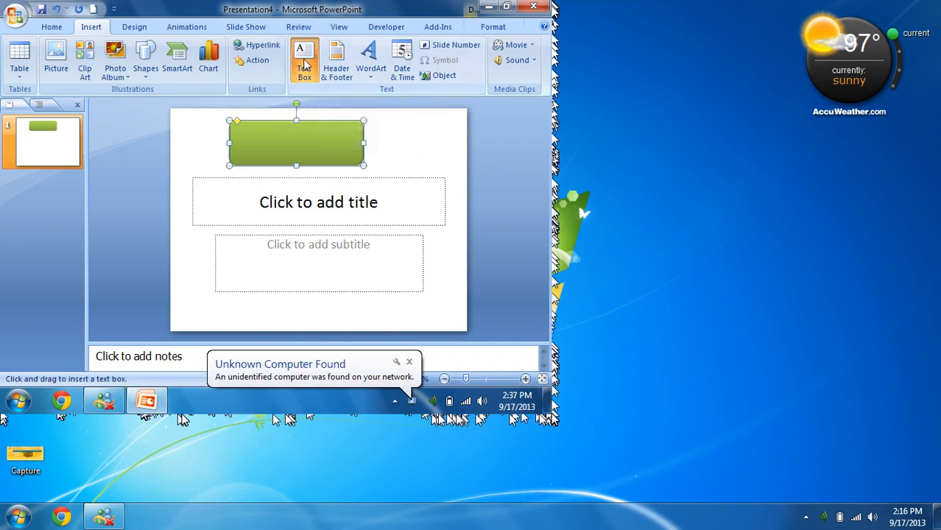
{"action": "left_click_drag", "start_coordinate": [214, 296], "coordinate": [447, 318]}
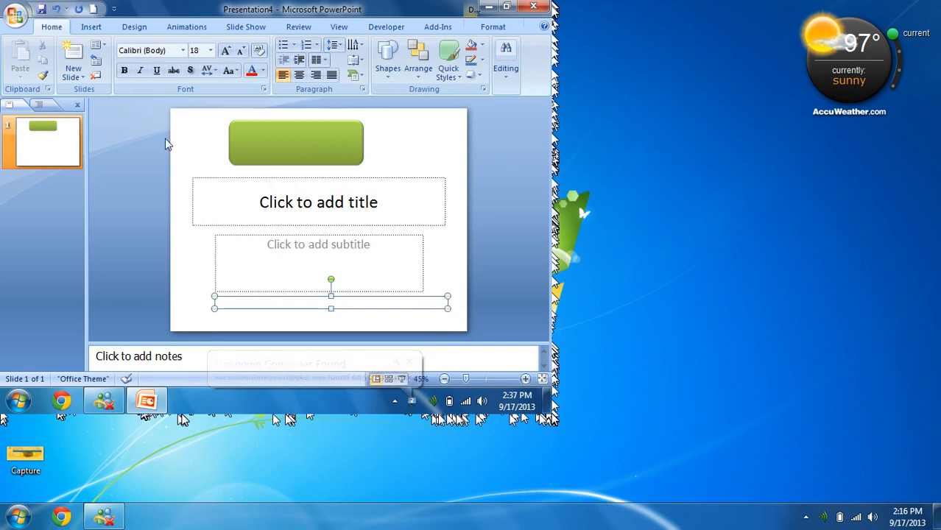
{"action": "type", "text": "ghgfg"}
{"action": "left_click", "coordinate": [203, 154]}
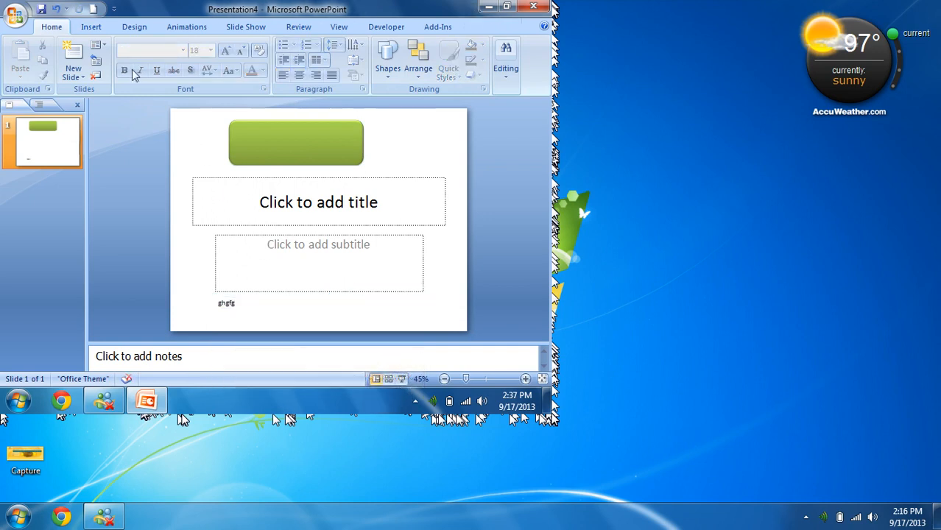
Step: Include the date and time in the slide's header and footer settings, with the date updating automatically
{"action": "left_click", "coordinate": [91, 26]}
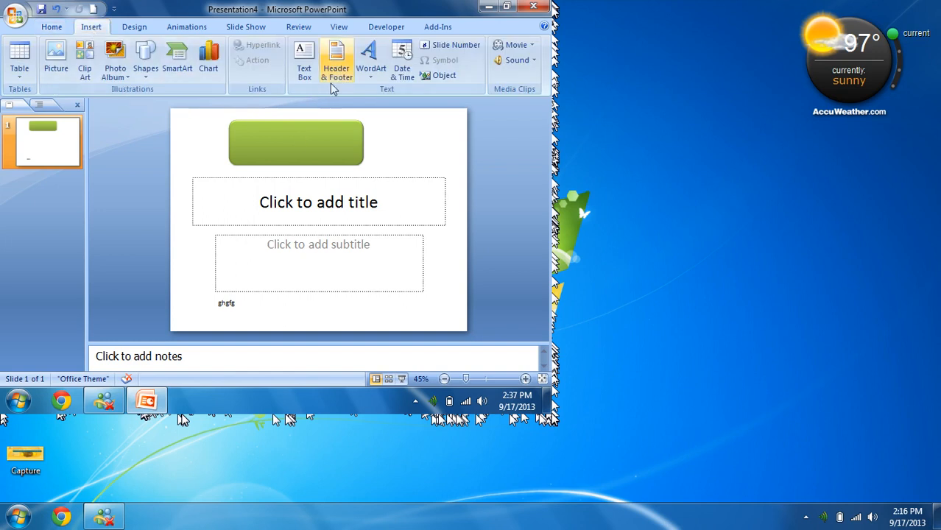
{"action": "left_click", "coordinate": [339, 56]}
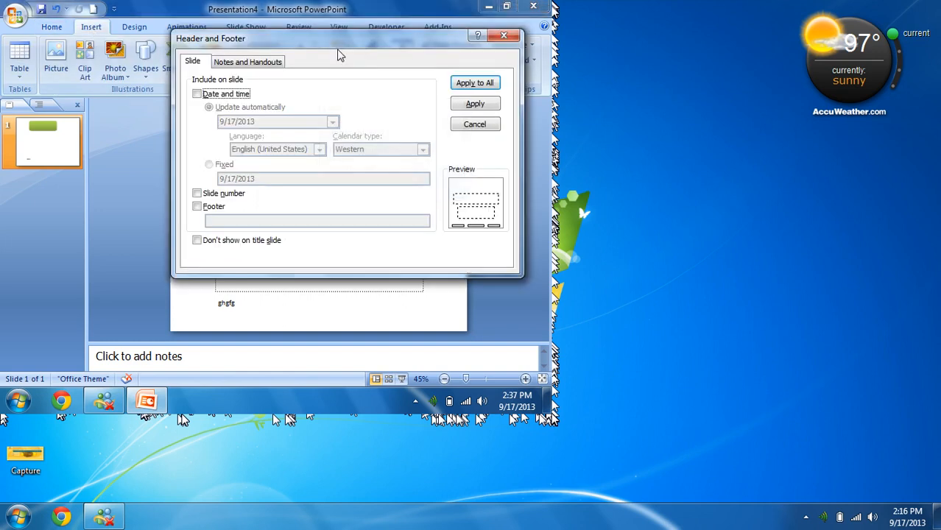
{"action": "left_click", "coordinate": [226, 95]}
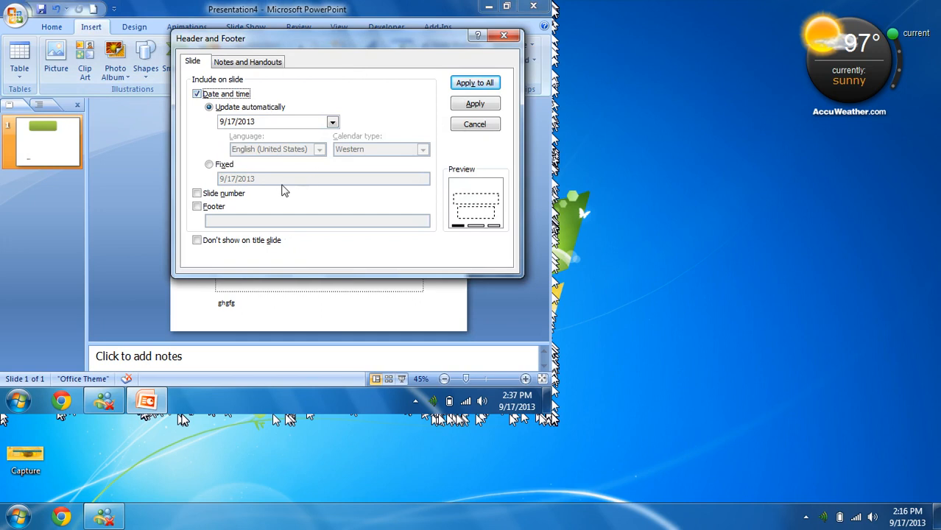
{"action": "left_click", "coordinate": [224, 169]}
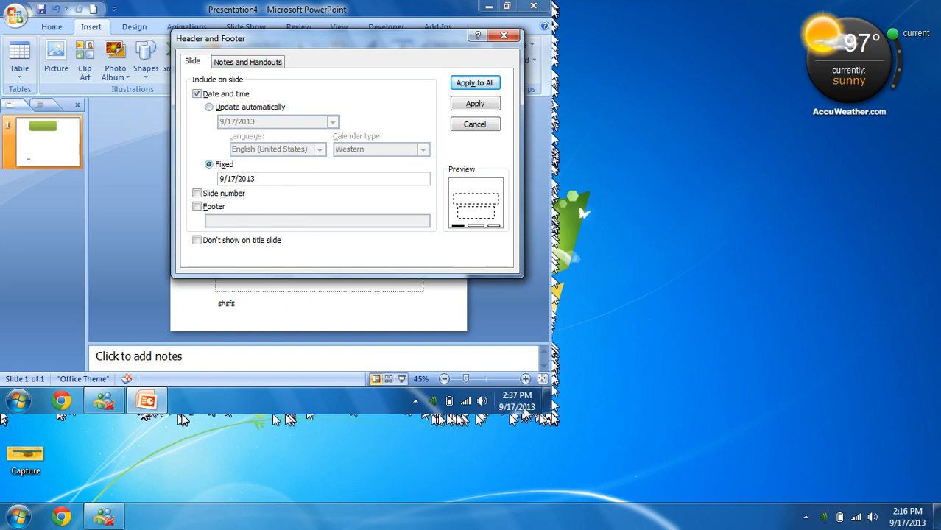
{"action": "mouse_move", "coordinate": [529, 413]}
{"action": "left_click", "coordinate": [261, 109]}
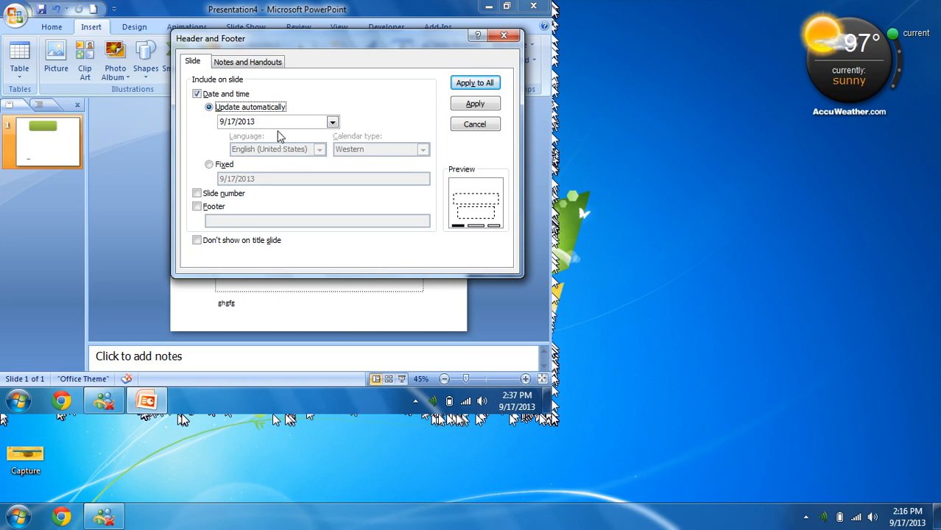
Step: Include the slide number and a footer reading "Presentation made by" plus the author's name, applied to all slides
{"action": "left_click", "coordinate": [229, 196]}
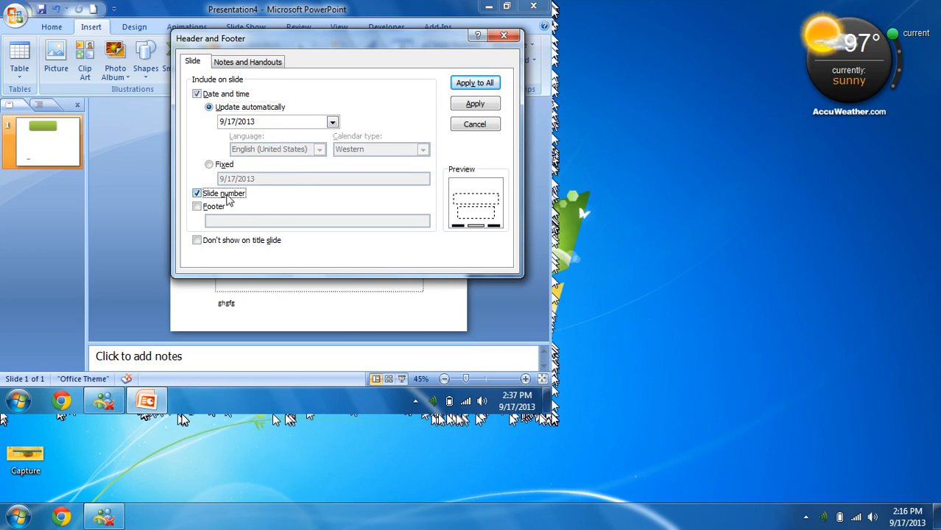
{"action": "left_click", "coordinate": [214, 208]}
{"action": "type", "text": "Presentation made by Zalmai"}
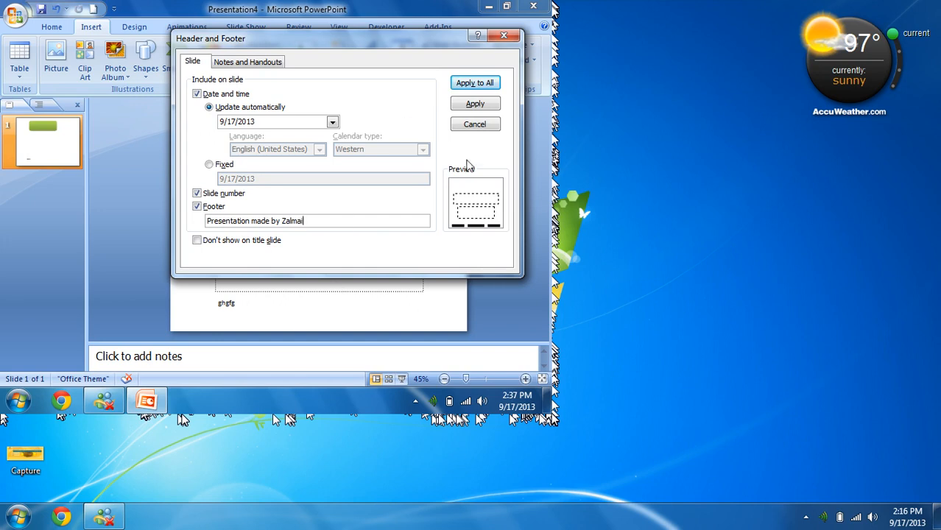
{"action": "left_click", "coordinate": [475, 83]}
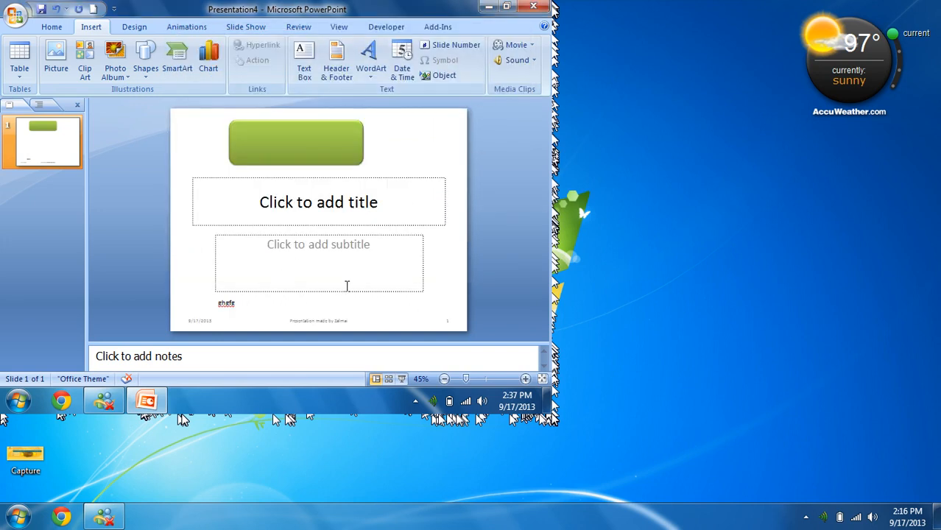
Step: Delete the "ghgfg" text box below the subtitle placeholder
{"action": "left_click", "coordinate": [314, 302]}
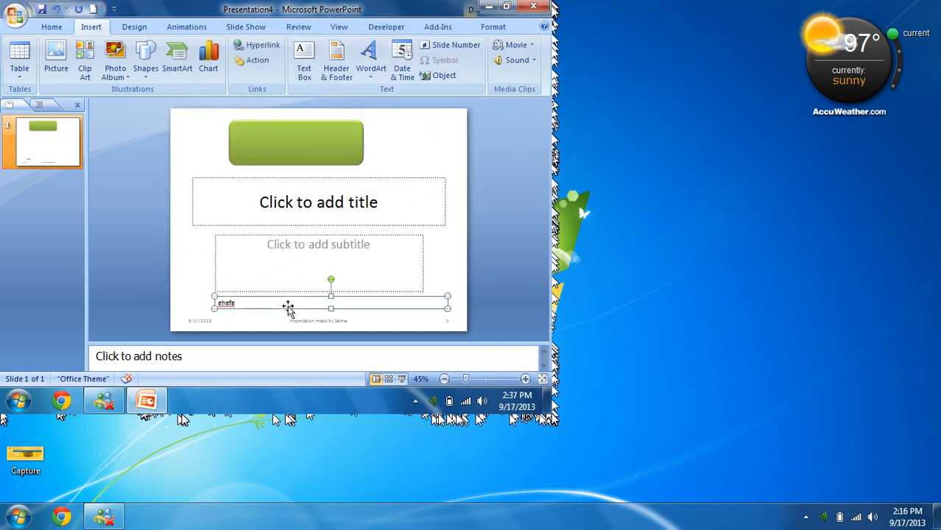
{"action": "key", "text": "Delete"}
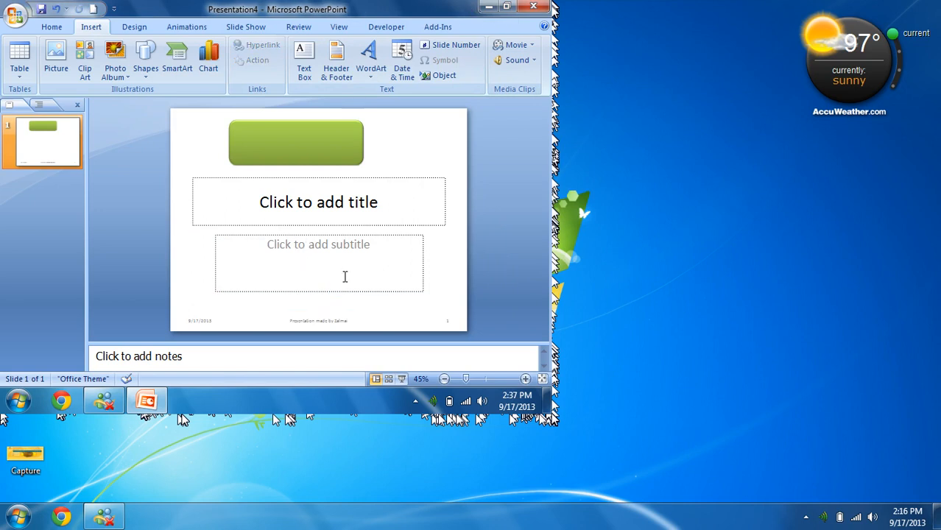
Step: Duplicate the slide and check the date, footer text and slide number on the copy
{"action": "key", "text": "ctrl+m"}
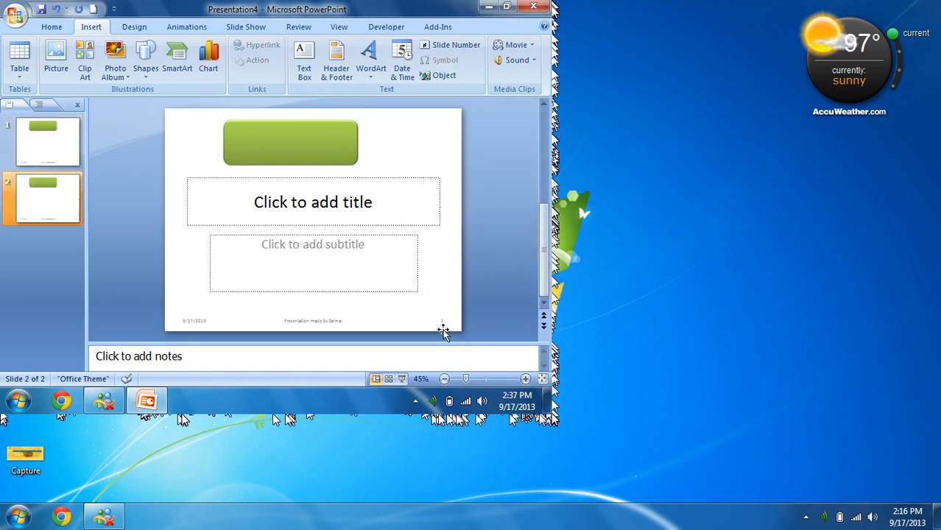
{"action": "scroll", "coordinate": [463, 318], "scroll_direction": "up", "scroll_amount": 3}
{"action": "left_click_drag", "start_coordinate": [545, 253], "coordinate": [545, 266]}
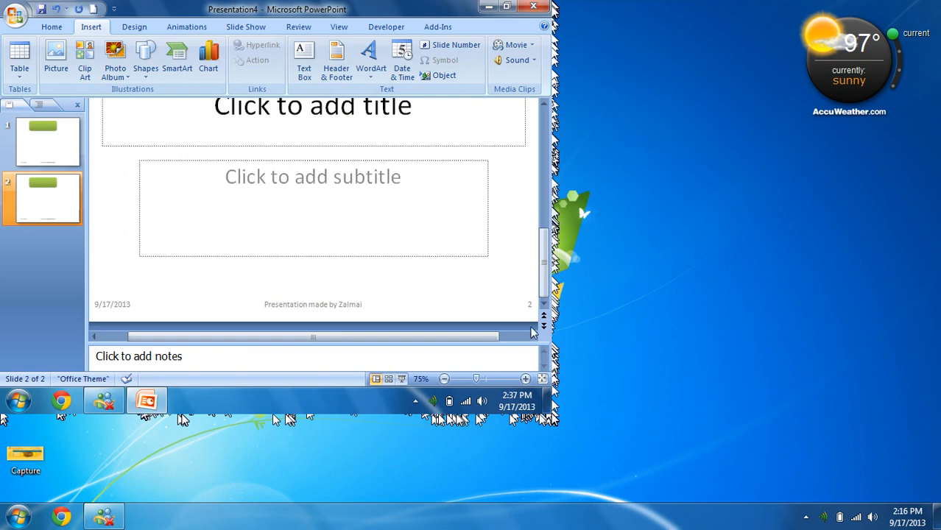
{"action": "scroll", "coordinate": [366, 285], "scroll_direction": "down", "scroll_amount": 1}
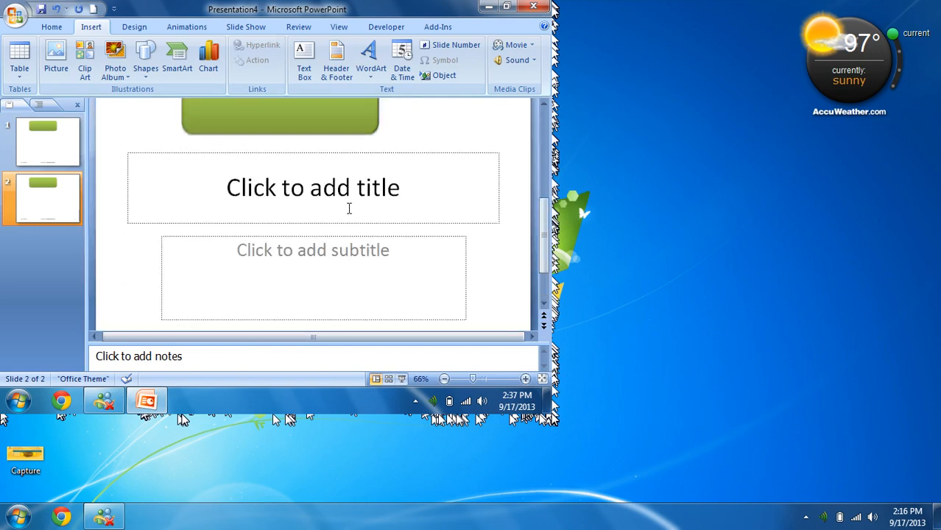
Step: Turn on Don't show on title slide for the header and footer and apply it to all slides
{"action": "left_click", "coordinate": [335, 70]}
{"action": "left_click", "coordinate": [225, 243]}
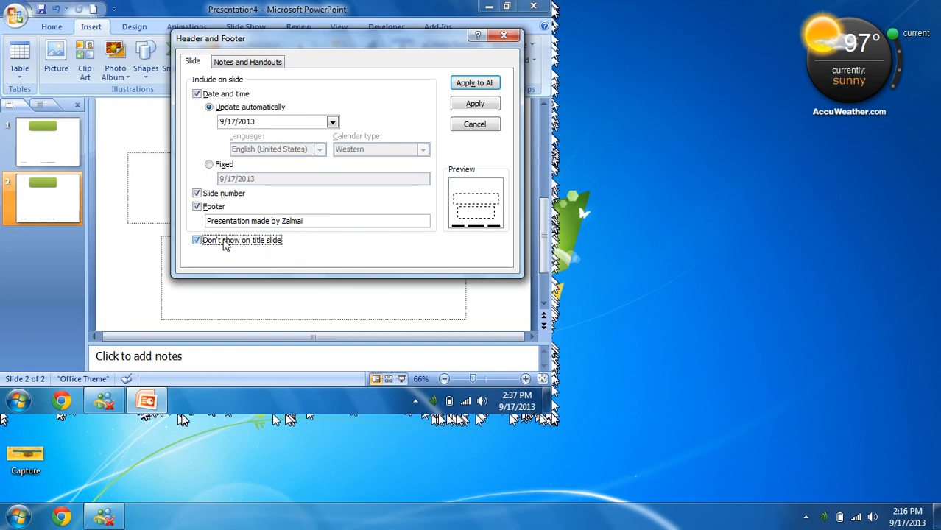
{"action": "left_click", "coordinate": [469, 86]}
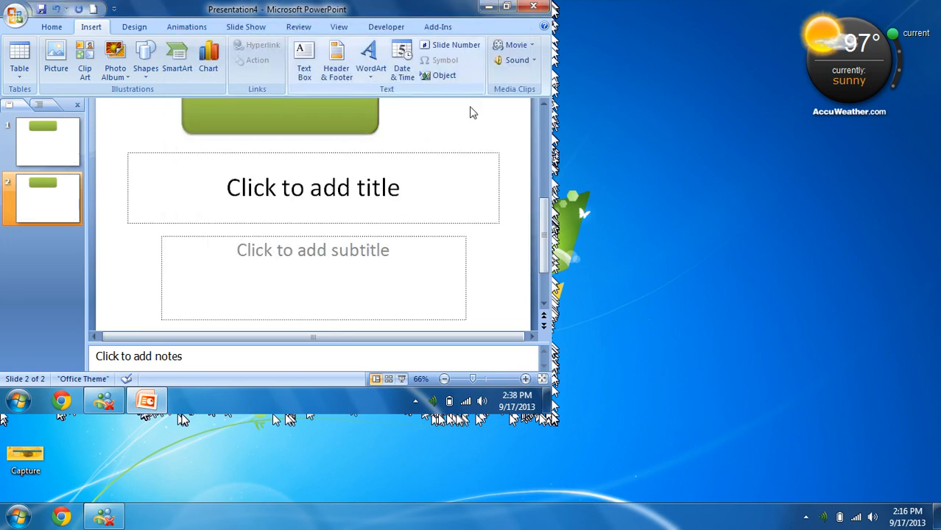
Step: Delete the green rounded rectangle above the title placeholder on slide 2
{"action": "scroll", "coordinate": [314, 197], "scroll_direction": "down", "scroll_amount": 2}
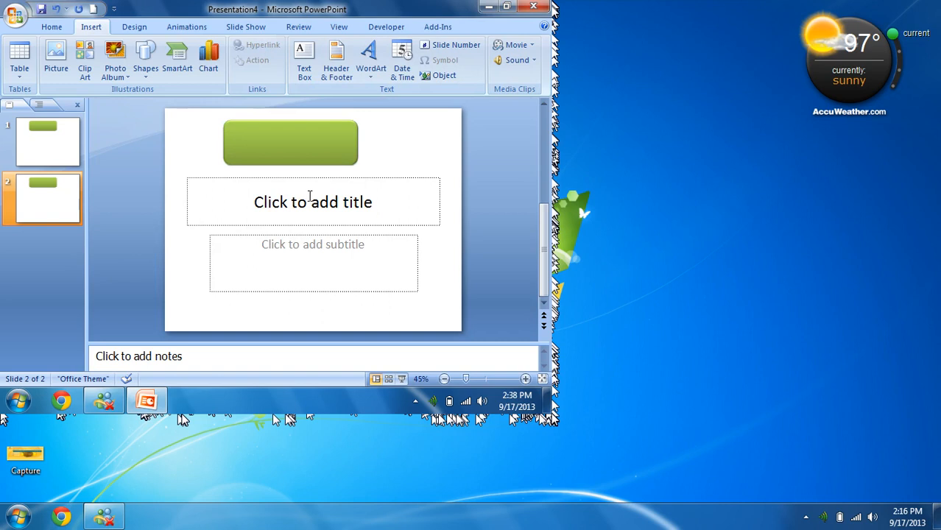
{"action": "left_click", "coordinate": [343, 142]}
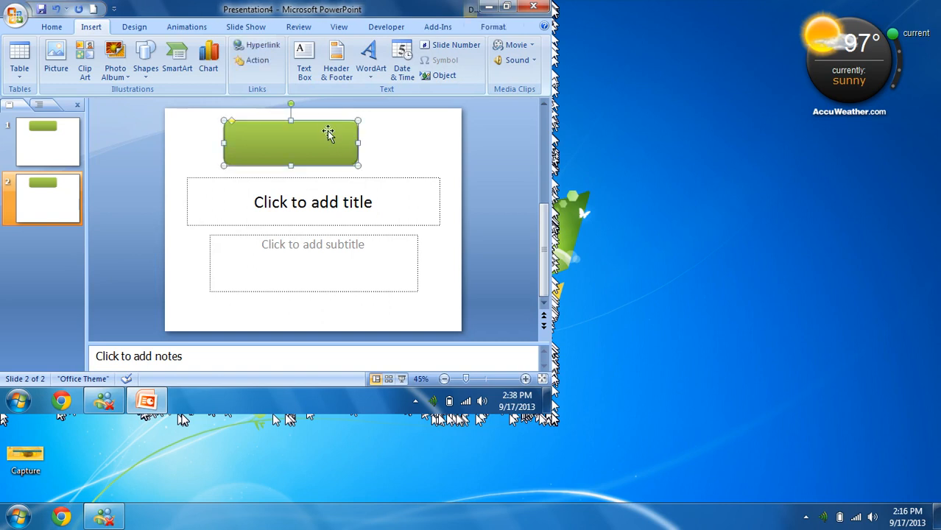
{"action": "key", "text": "Delete"}
Step: Insert black outlined WordArt on slide 2 reading "Zia Institute of Information technology"
{"action": "left_click", "coordinate": [370, 68]}
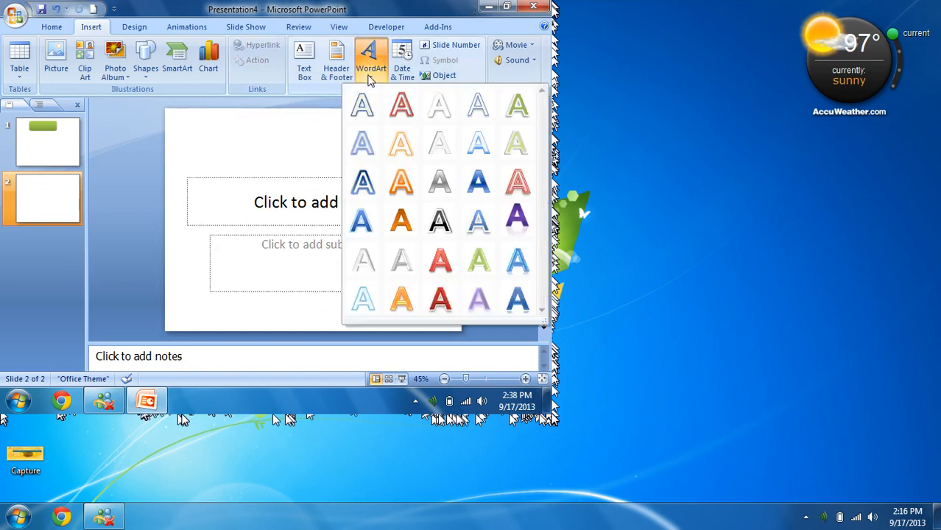
{"action": "left_click", "coordinate": [439, 221]}
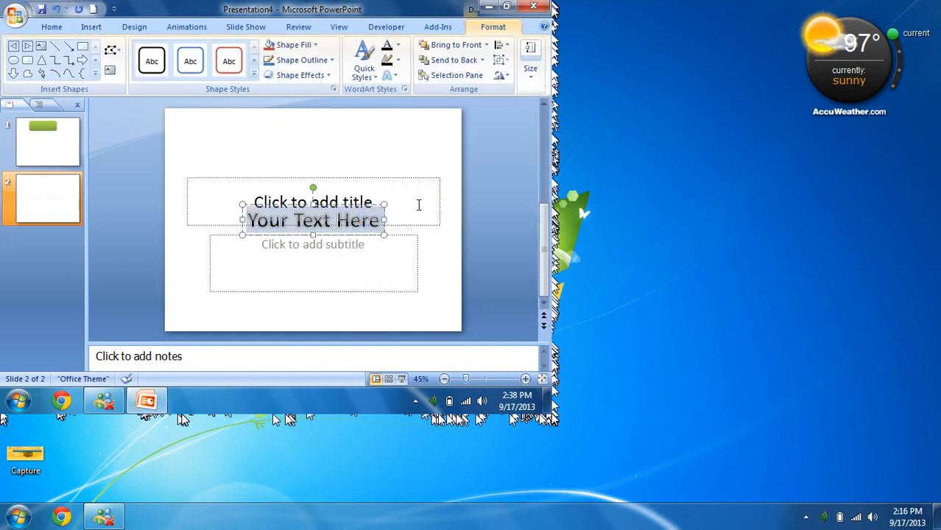
{"action": "type", "text": "Zia Instiutte"}
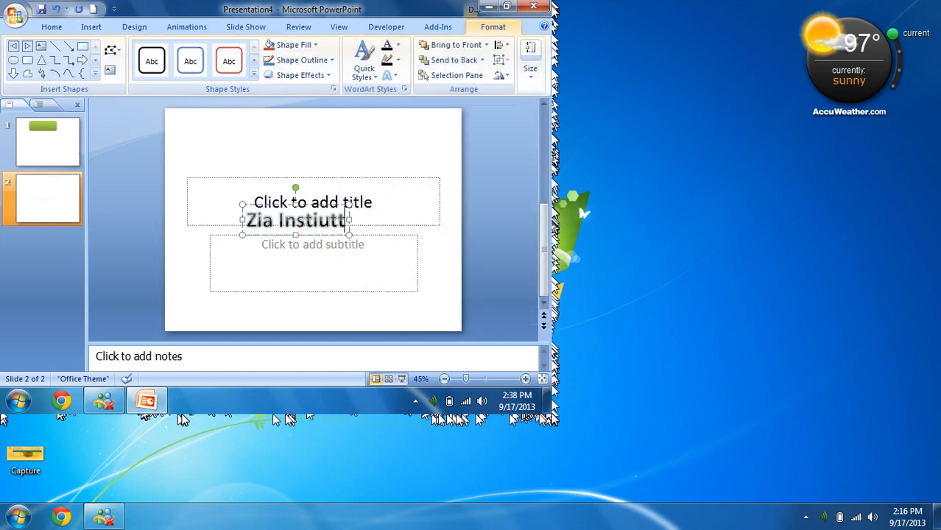
{"action": "key", "text": "BackSpace"}
{"action": "key", "text": "BackSpace"}
{"action": "type", "text": "e In"}
{"action": "key", "text": "BackSpace"}
{"action": "key", "text": "BackSpace"}
{"action": "key", "text": "BackSpace"}
{"action": "key", "text": "BackSpace"}
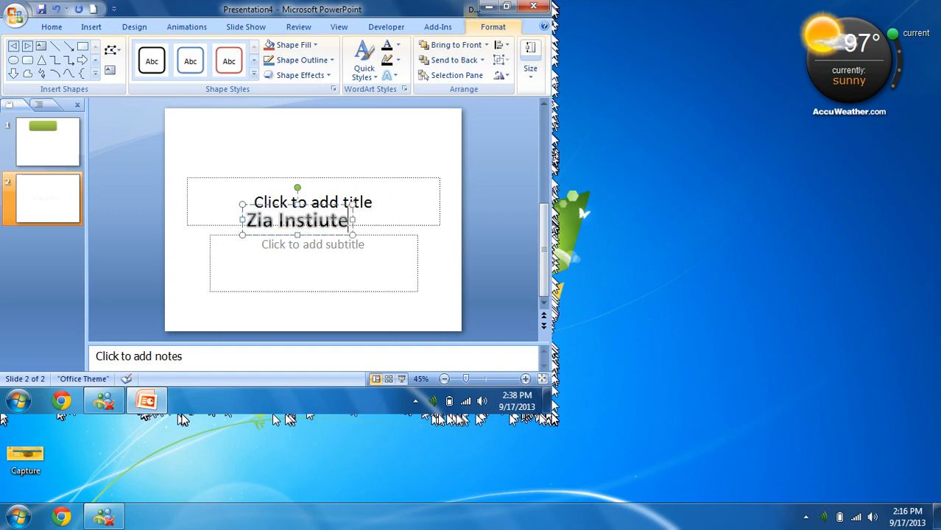
{"action": "key", "text": "BackSpace"}
{"action": "key", "text": "BackSpace"}
{"action": "key", "text": "BackSpace"}
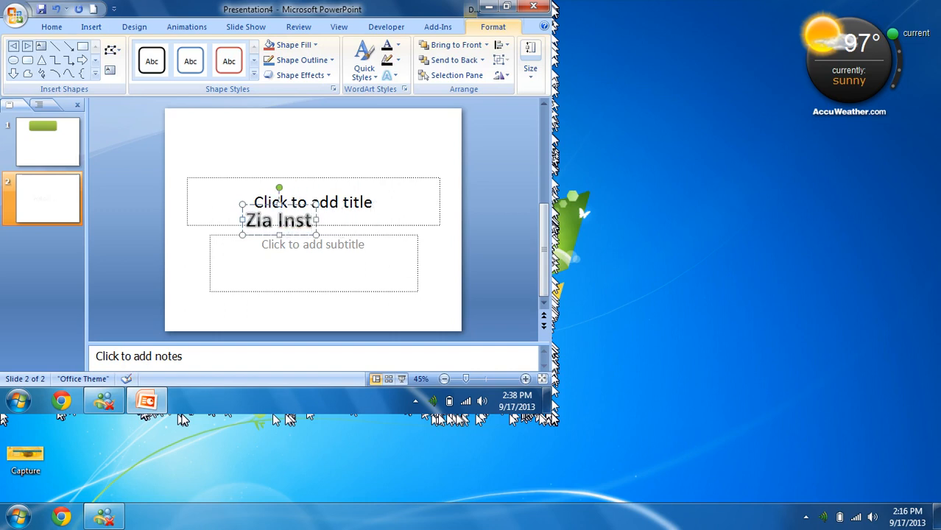
{"action": "type", "text": "itute of INfo"}
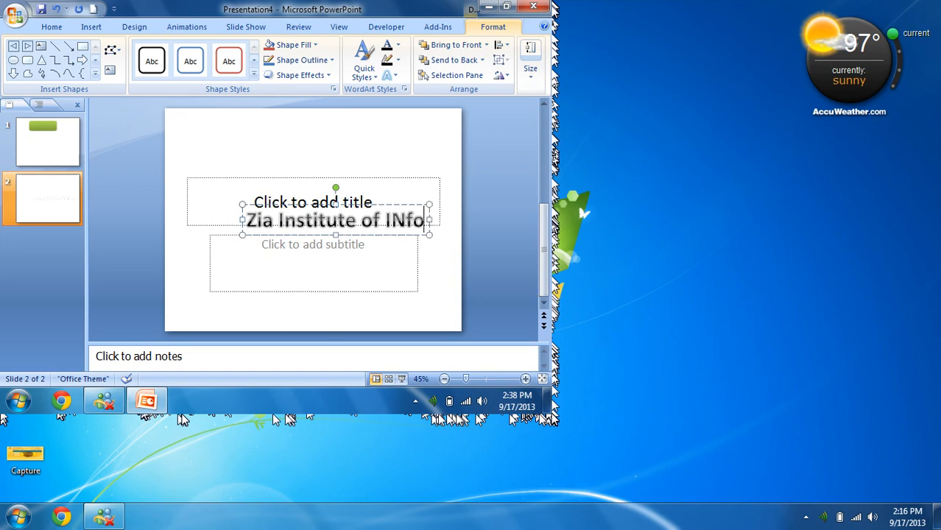
{"action": "type", "text": "rmation tech"}
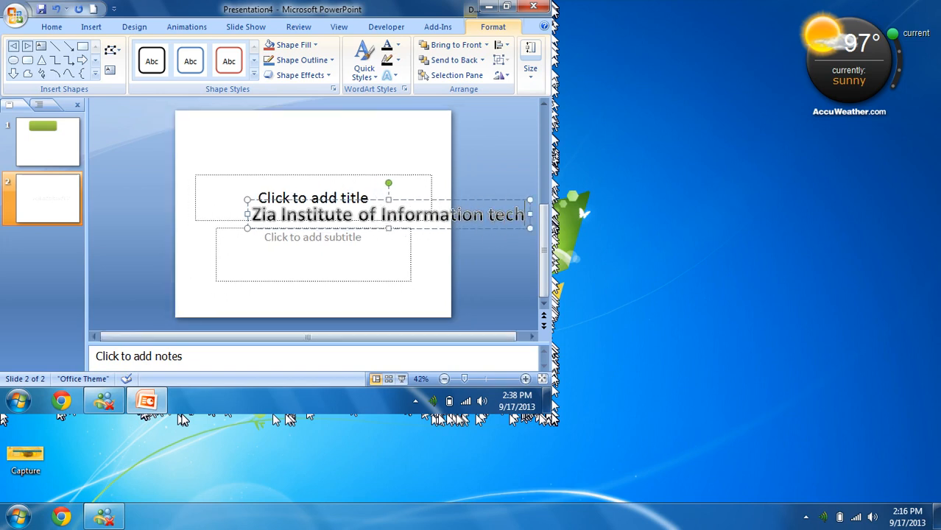
{"action": "type", "text": "nology"}
Step: Reduce the font size of the whole WordArt text by six increments so it fits within the slide
{"action": "key", "text": "ctrl+a"}
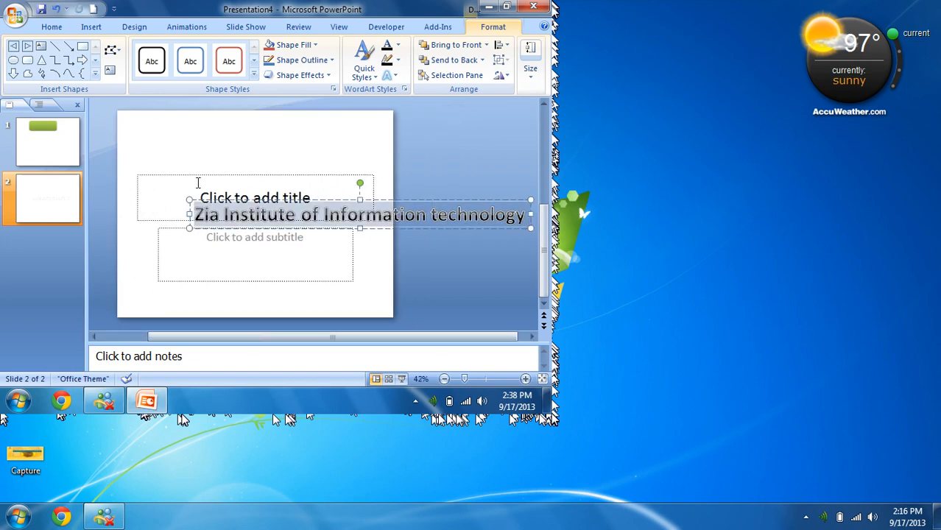
{"action": "key", "text": "ctrl+shift+comma"}
{"action": "key", "text": "ctrl+shift+comma"}
{"action": "key", "text": "ctrl+shift+comma"}
{"action": "key", "text": "ctrl+shift+comma"}
{"action": "key", "text": "ctrl+shift+comma"}
{"action": "key", "text": "ctrl+shift+comma"}
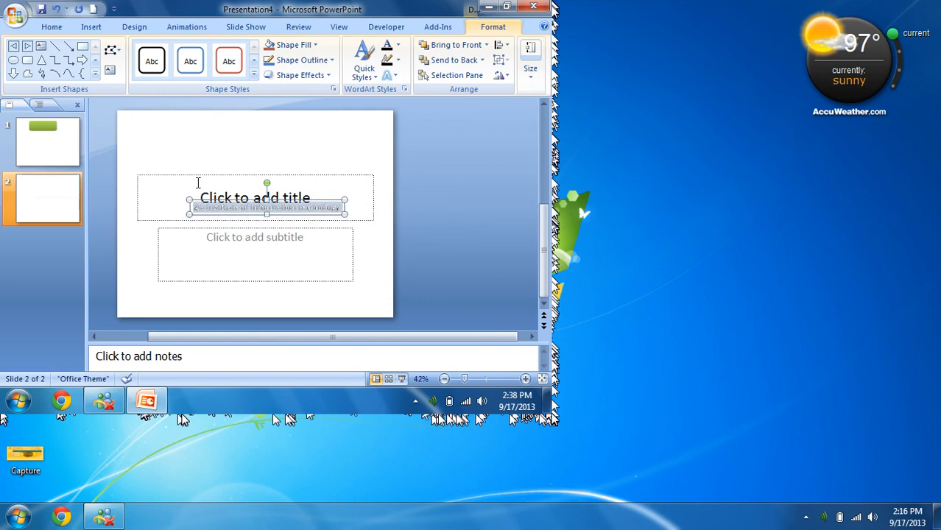
{"action": "left_click", "coordinate": [191, 168]}
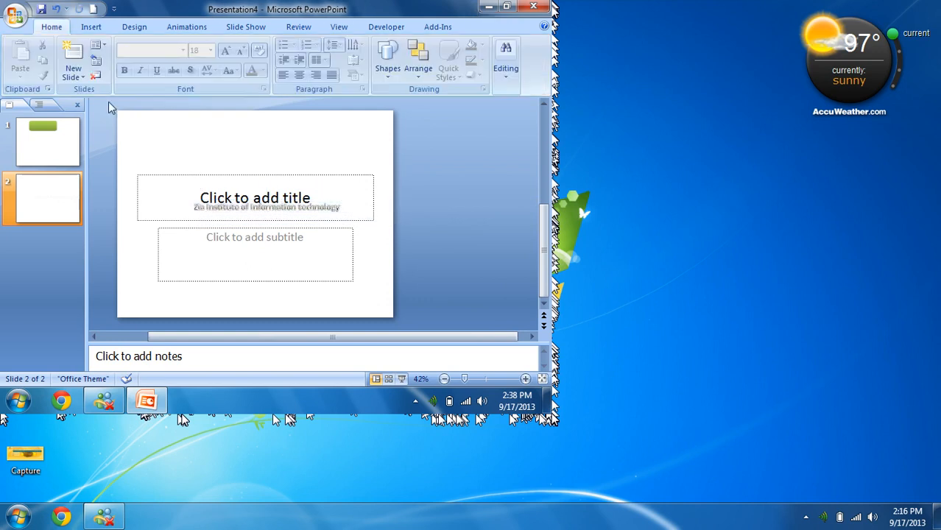
Step: Create a new blank presentation and include the automatically updating date on all slides
{"action": "left_click", "coordinate": [92, 27]}
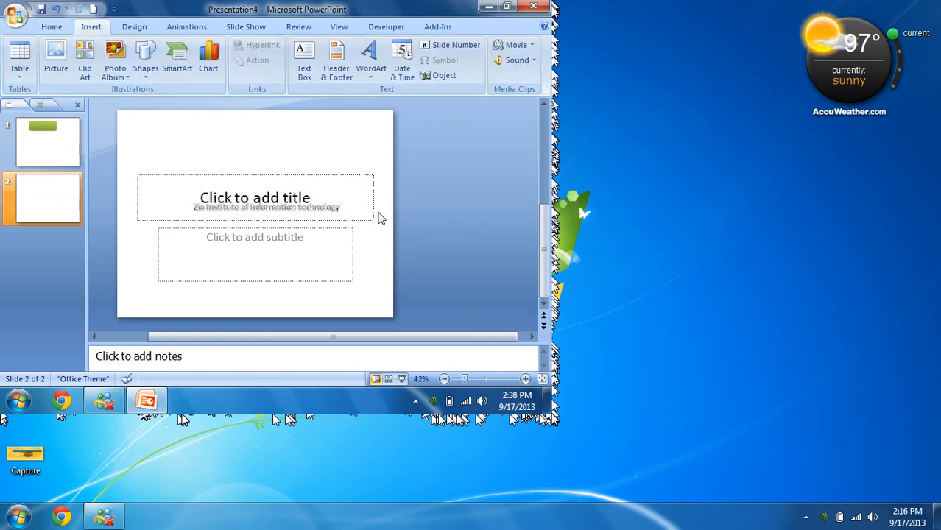
{"action": "left_click", "coordinate": [93, 9]}
{"action": "left_click", "coordinate": [319, 202]}
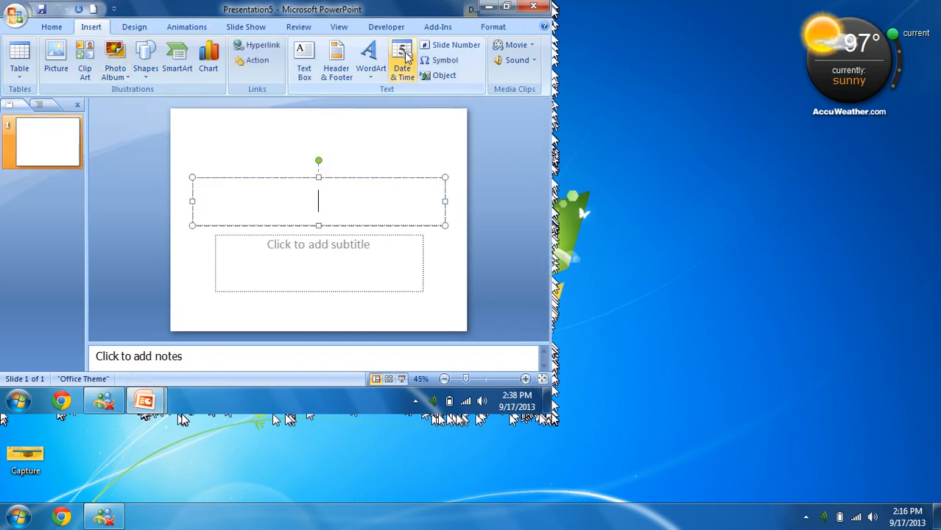
{"action": "left_click", "coordinate": [382, 100]}
{"action": "left_click", "coordinate": [402, 63]}
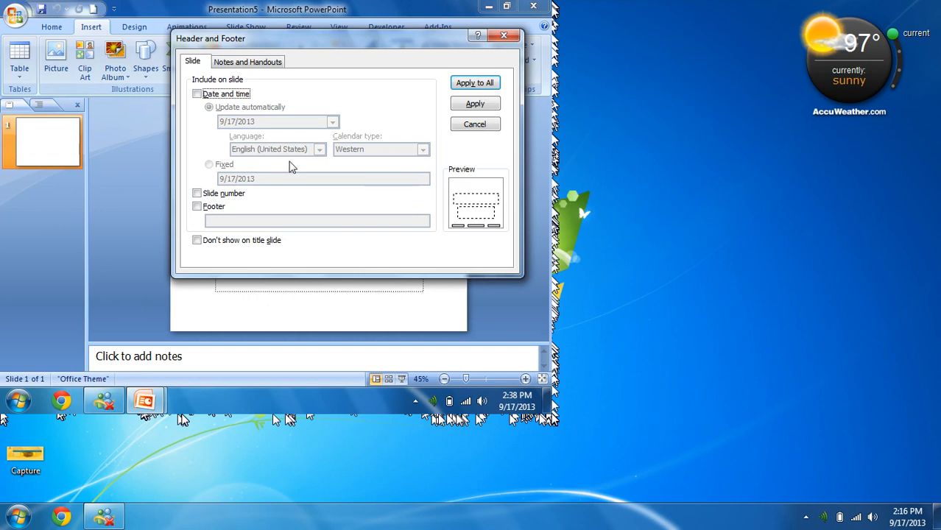
{"action": "left_click", "coordinate": [221, 95]}
{"action": "left_click", "coordinate": [474, 82]}
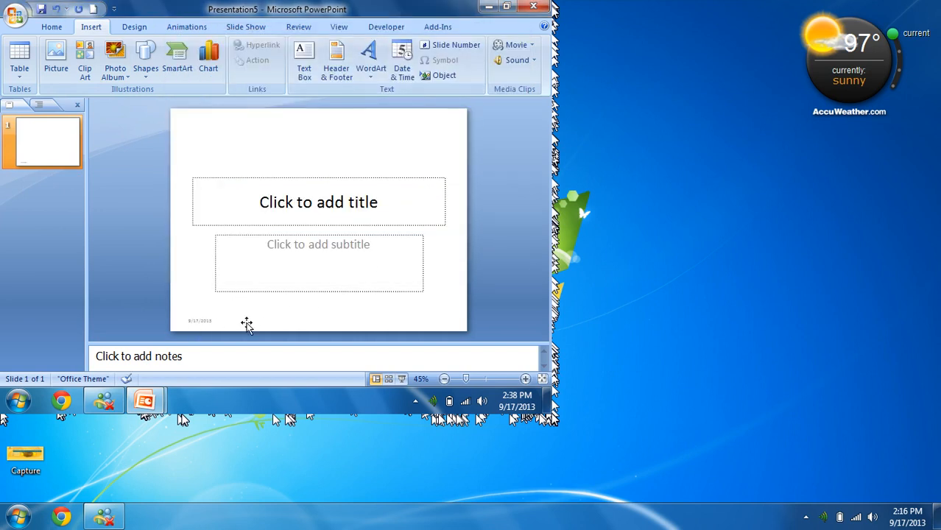
Step: Insert the date as "Tuesday, September 17, 2013" in the title placeholder and undo the insertion
{"action": "left_click", "coordinate": [346, 195]}
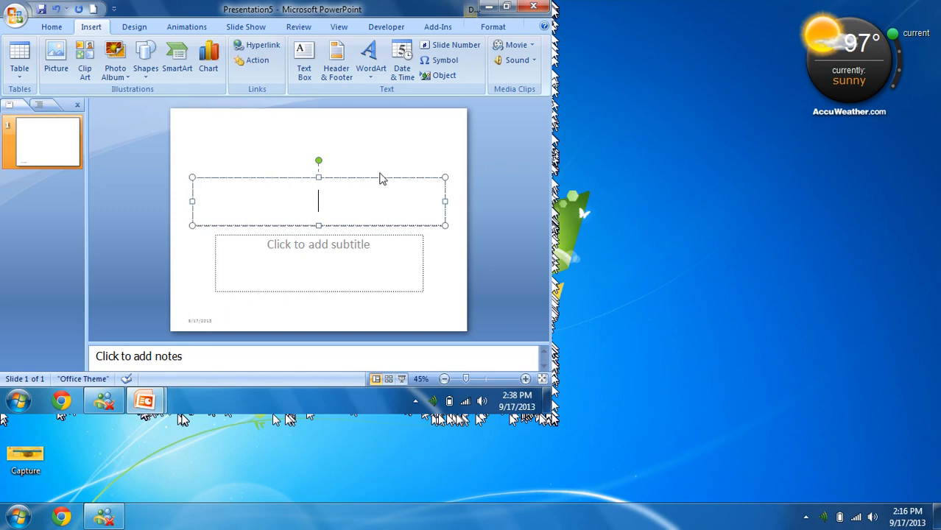
{"action": "left_click", "coordinate": [402, 59]}
{"action": "left_click", "coordinate": [280, 112]}
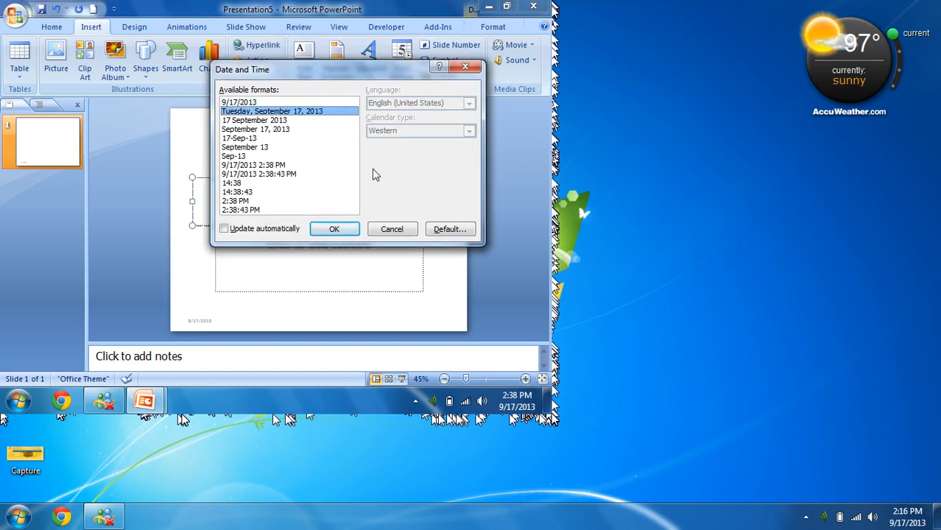
{"action": "left_click", "coordinate": [327, 228]}
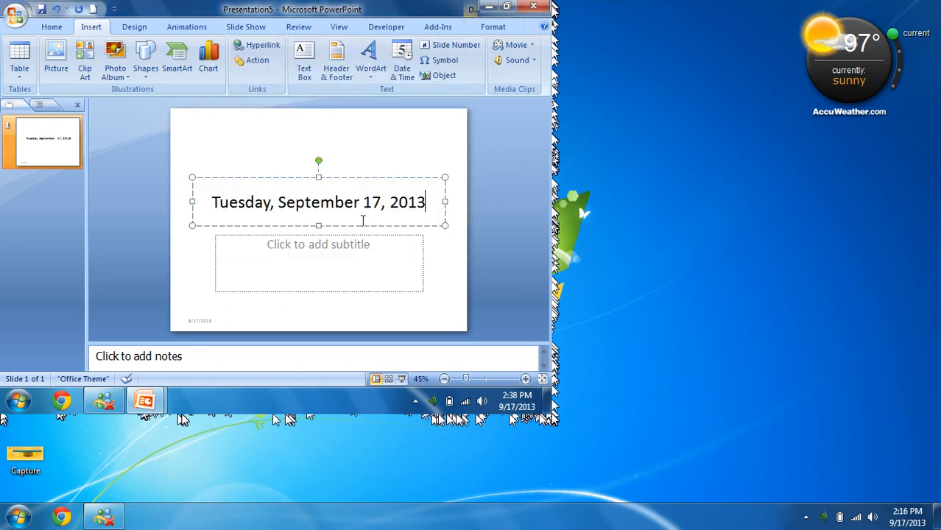
{"action": "key", "text": "ctrl+z"}
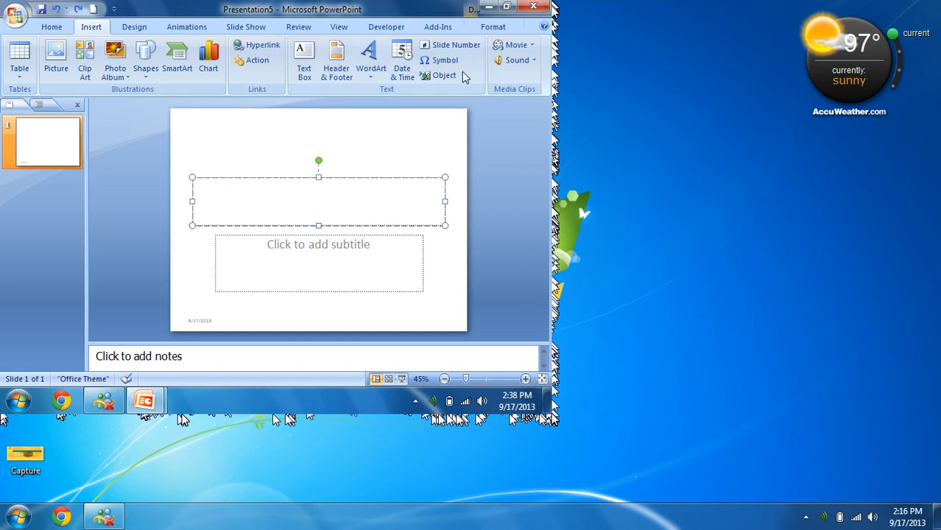
Step: Insert the slide number in the title placeholder and add two more slides carrying the numbered title
{"action": "left_click", "coordinate": [447, 45]}
{"action": "left_click", "coordinate": [402, 137]}
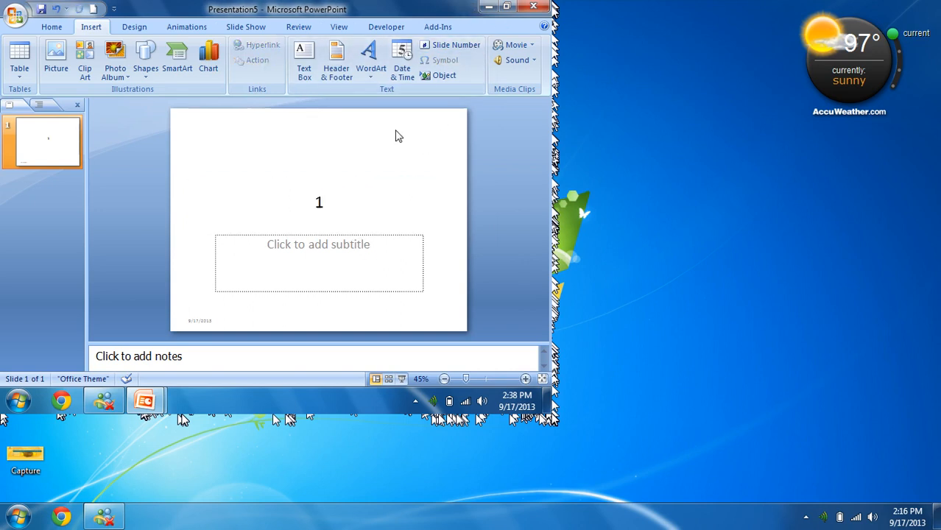
{"action": "key", "text": "ctrl+m"}
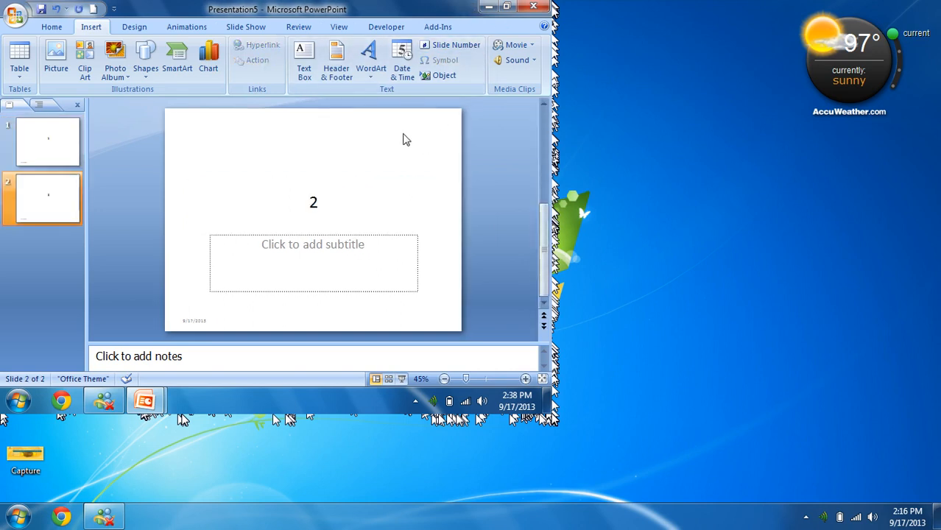
{"action": "key", "text": "ctrl+m"}
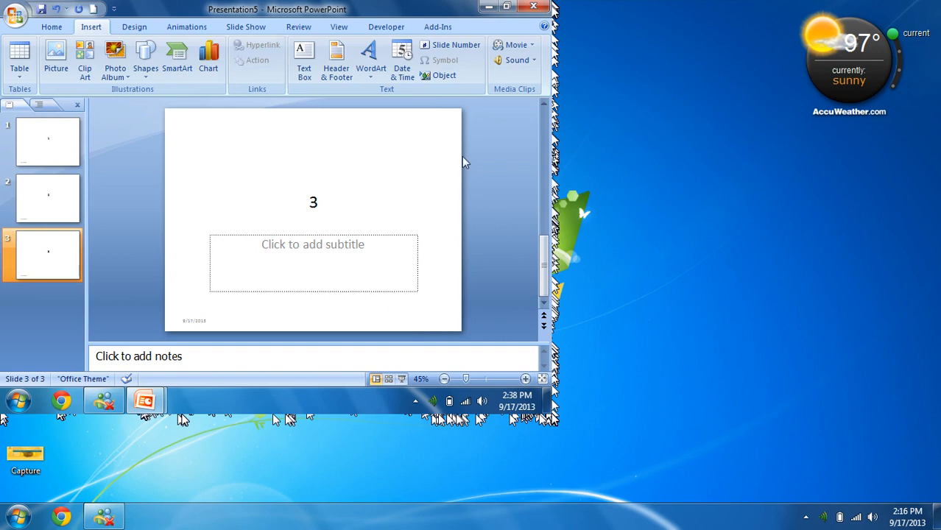
Step: Insert the Wingdings telephone symbol, character code 40, in the subtitle placeholder of slide 3
{"action": "left_click", "coordinate": [348, 261]}
{"action": "left_click", "coordinate": [440, 61]}
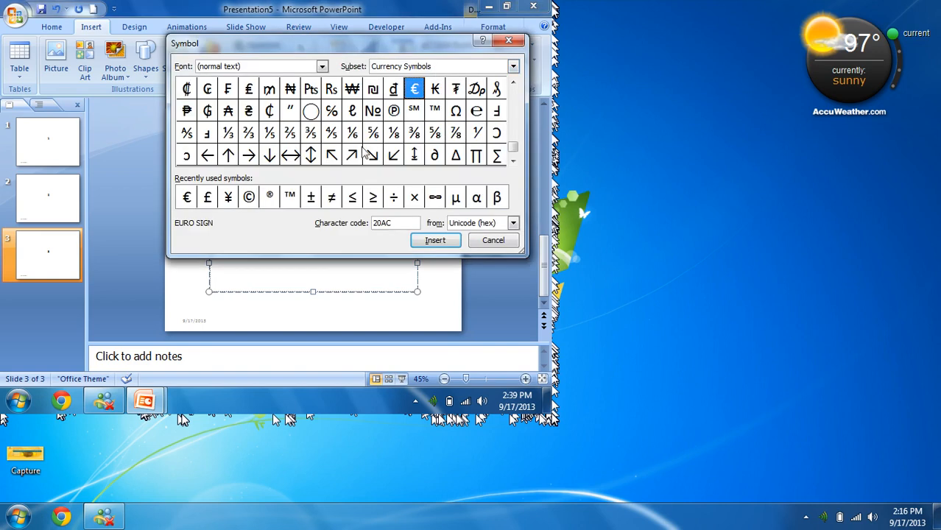
{"action": "left_click", "coordinate": [322, 66]}
{"action": "left_click_drag", "start_coordinate": [320, 96], "coordinate": [326, 115]}
{"action": "scroll", "coordinate": [256, 127], "scroll_direction": "down", "scroll_amount": 12}
{"action": "left_click", "coordinate": [220, 114]}
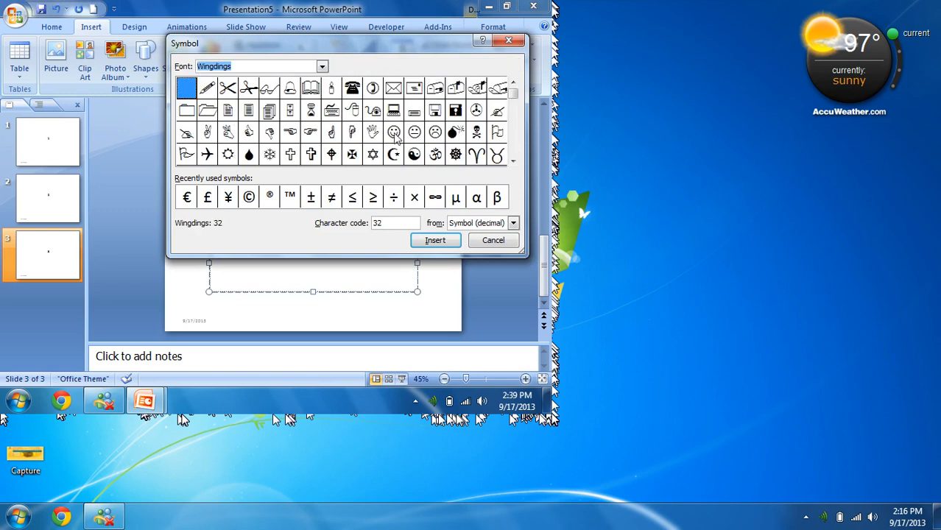
{"action": "left_click", "coordinate": [357, 95]}
{"action": "left_click", "coordinate": [435, 240]}
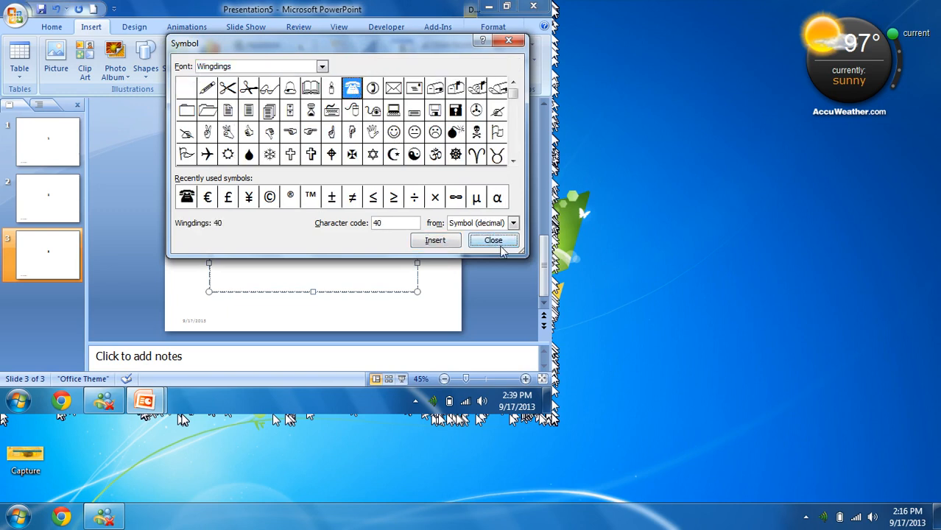
{"action": "left_click", "coordinate": [493, 240]}
{"action": "left_click", "coordinate": [384, 155]}
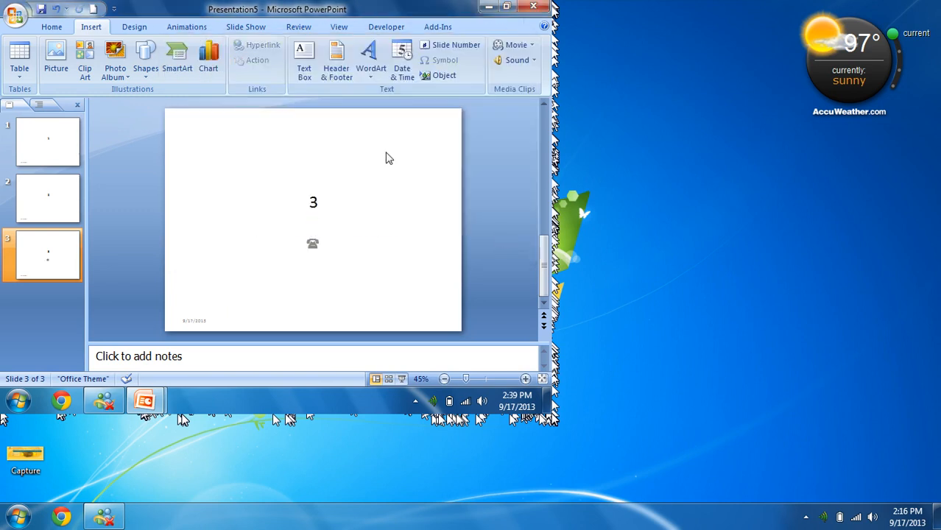
Step: Create a new blank presentation and insert a new Microsoft Office Excel Worksheet object on its slide
{"action": "left_click", "coordinate": [93, 9]}
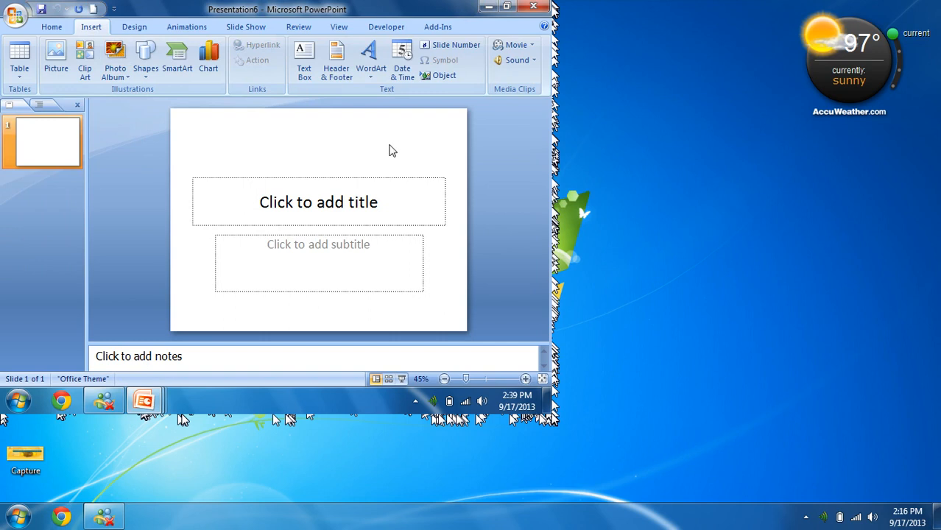
{"action": "left_click", "coordinate": [441, 75]}
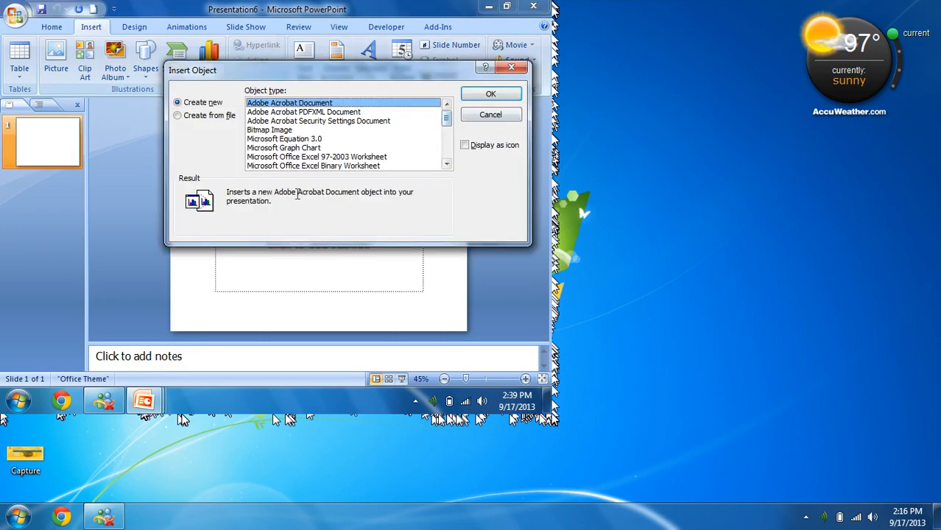
{"action": "left_click", "coordinate": [300, 147]}
{"action": "scroll", "coordinate": [300, 151], "scroll_direction": "down", "scroll_amount": 5}
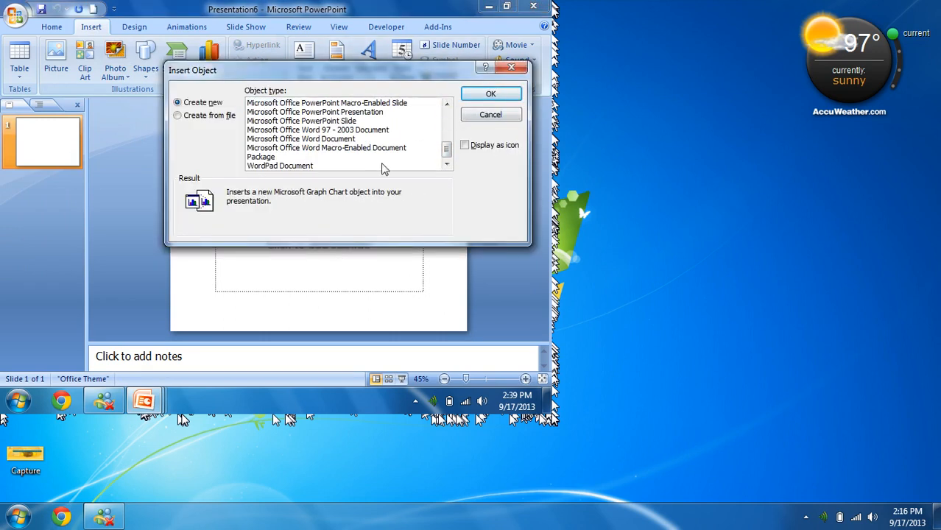
{"action": "scroll", "coordinate": [382, 168], "scroll_direction": "up", "scroll_amount": 2}
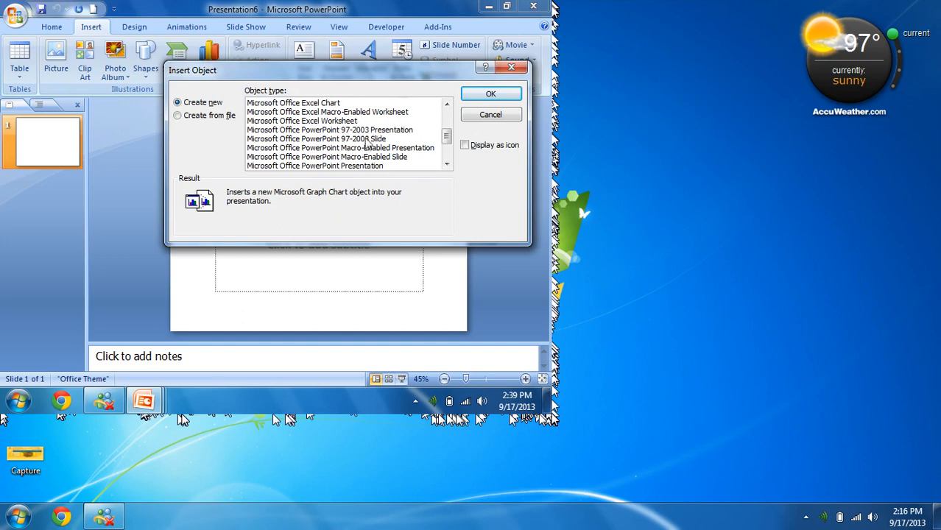
{"action": "left_click", "coordinate": [349, 121]}
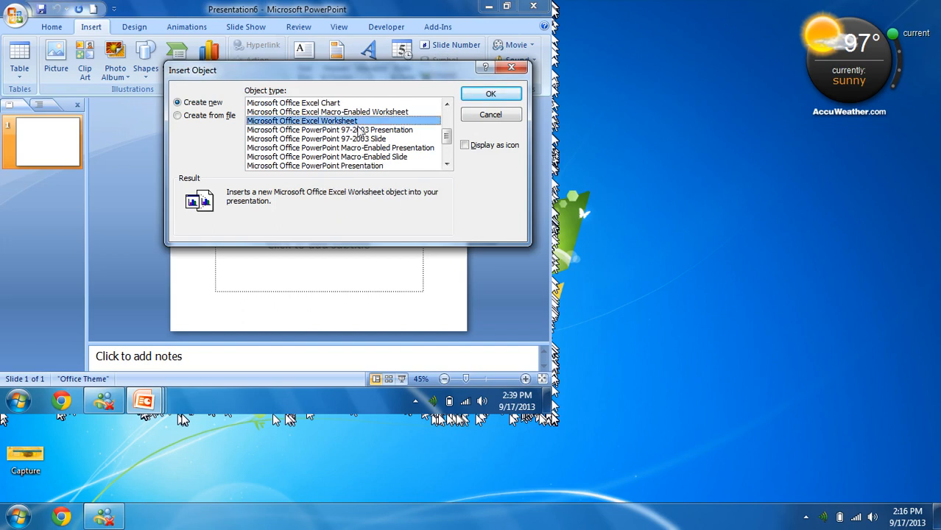
{"action": "left_click", "coordinate": [475, 94]}
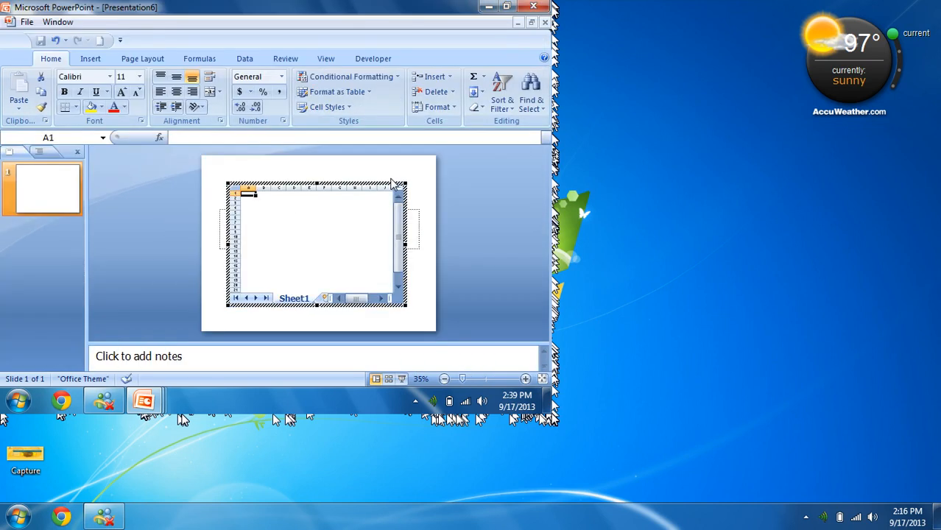
Step: Leave worksheet editing and delete the embedded Excel worksheet from the slide
{"action": "left_click", "coordinate": [279, 164]}
{"action": "key", "text": "Delete"}
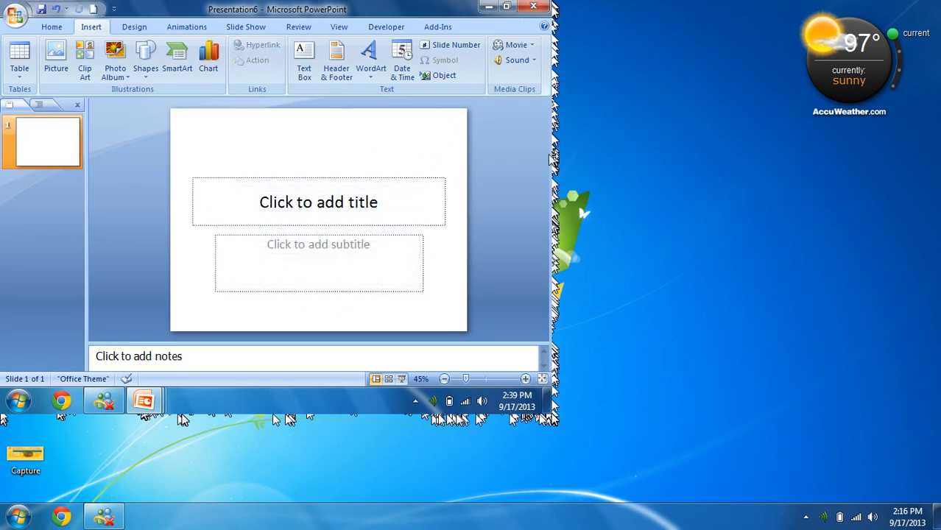
Step: Insert the workbook asad.xlsx from the Documents library as a linked object and enlarge it over the subtitle placeholder
{"action": "left_click", "coordinate": [439, 76]}
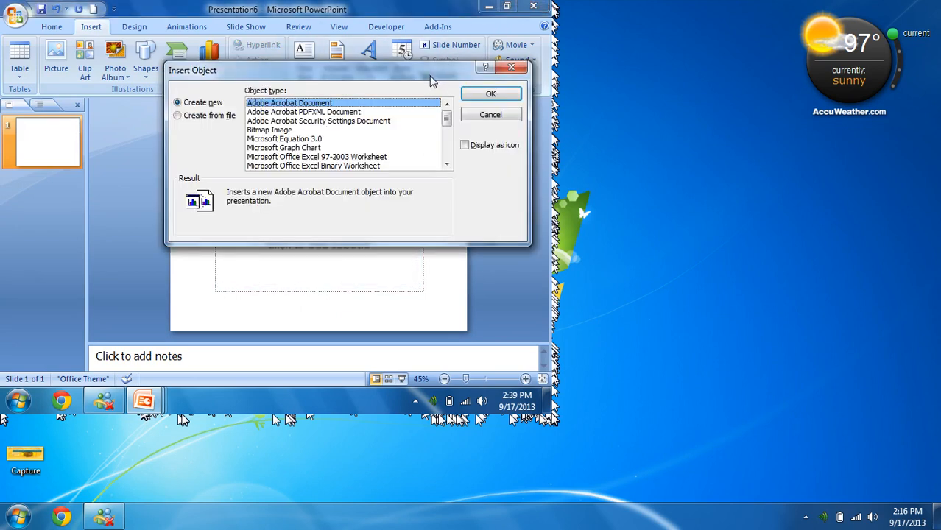
{"action": "left_click", "coordinate": [209, 117]}
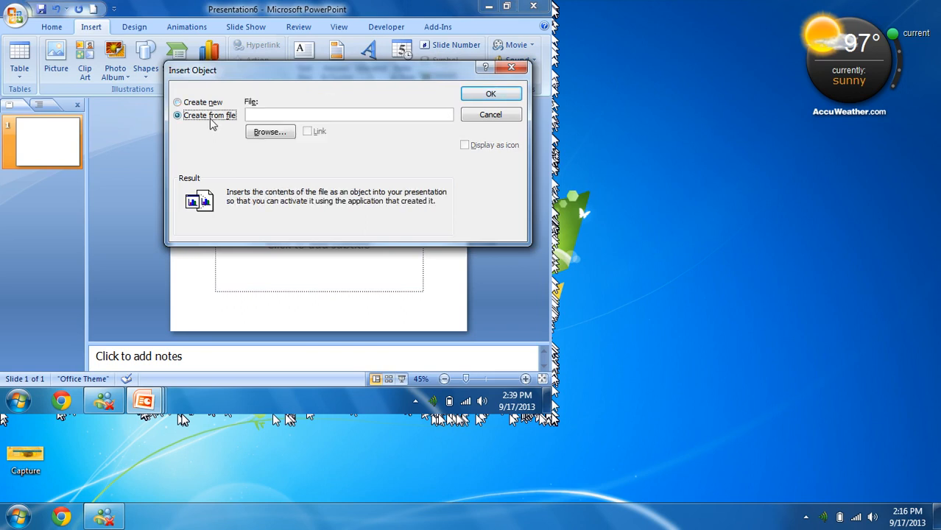
{"action": "left_click", "coordinate": [259, 134]}
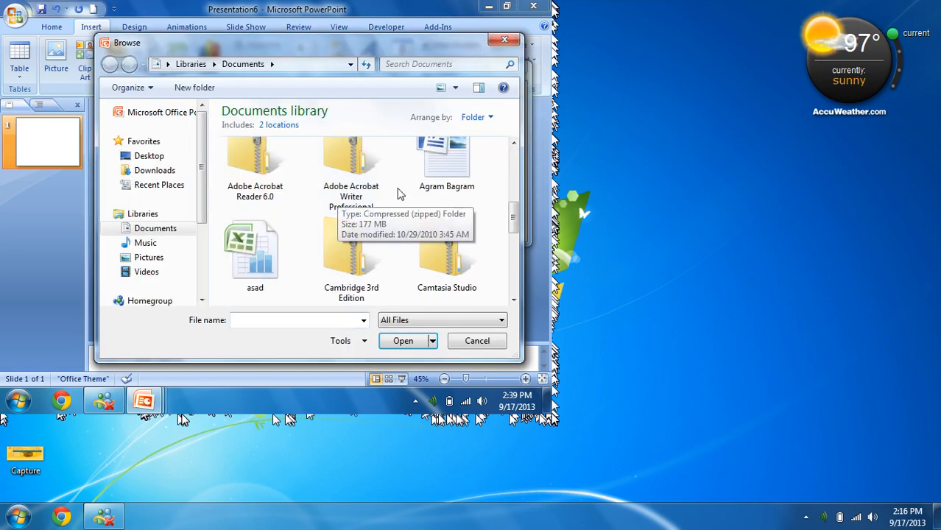
{"action": "double_click", "coordinate": [261, 261]}
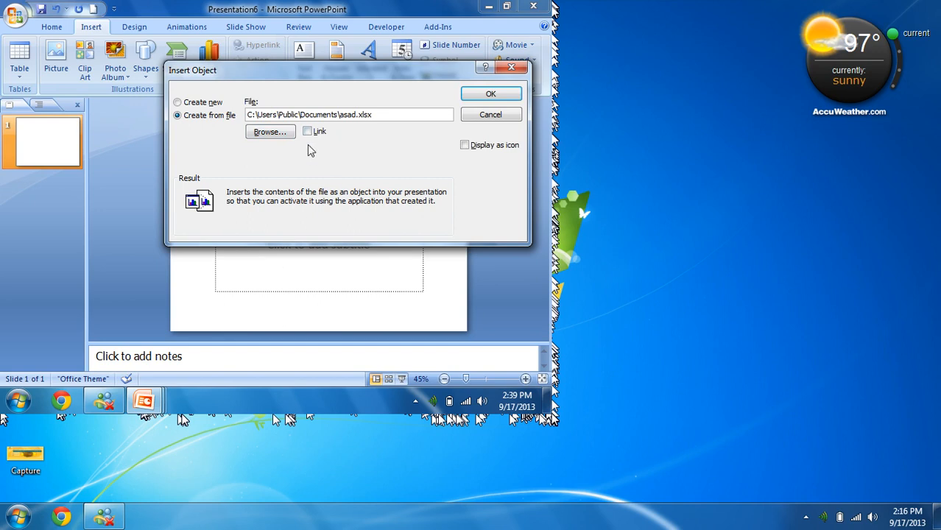
{"action": "left_click", "coordinate": [311, 133]}
{"action": "left_click", "coordinate": [500, 96]}
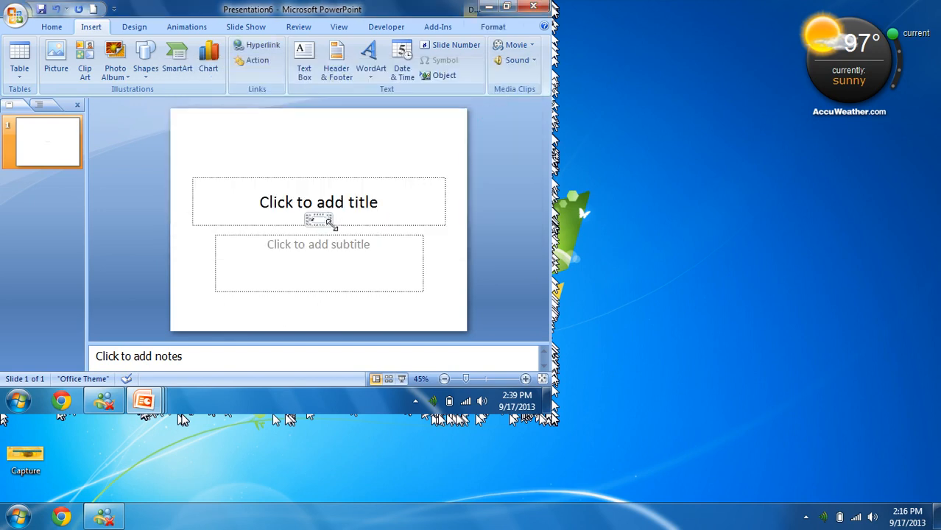
{"action": "left_click_drag", "start_coordinate": [329, 222], "coordinate": [403, 263]}
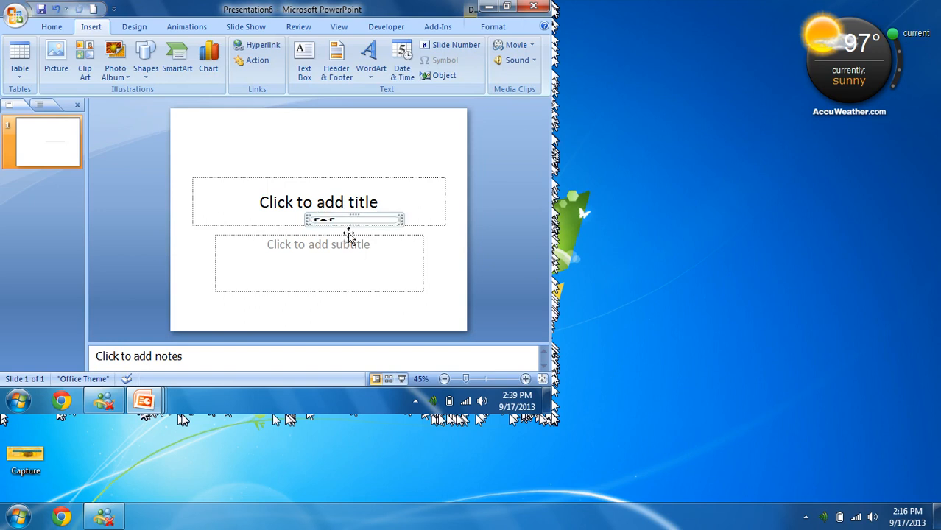
{"action": "left_click_drag", "start_coordinate": [355, 228], "coordinate": [372, 293]}
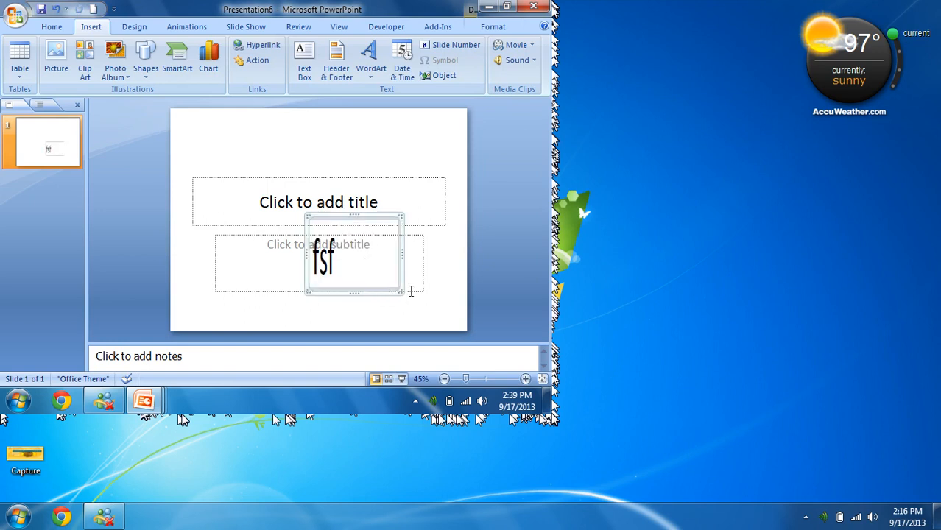
Step: Open the linked workbook object in Excel, close Excel, and delete the object from the slide
{"action": "double_click", "coordinate": [393, 240]}
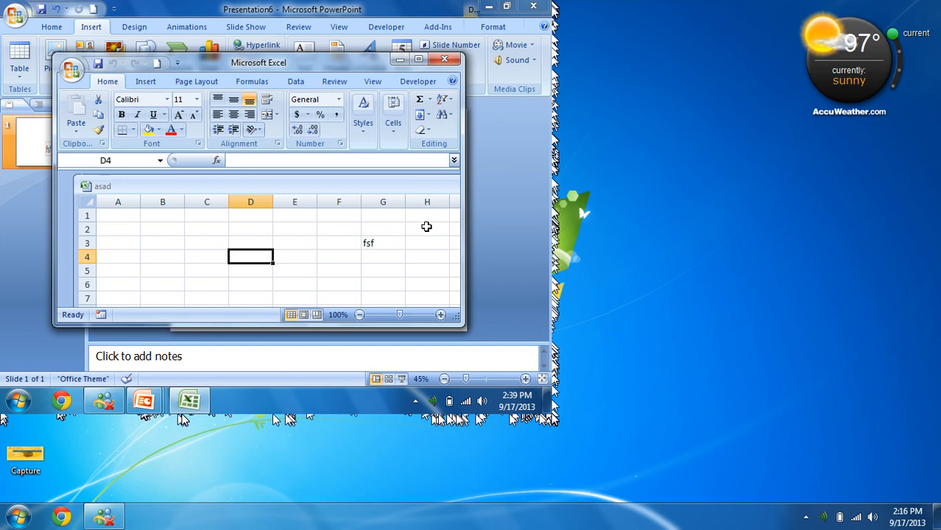
{"action": "left_click", "coordinate": [445, 60]}
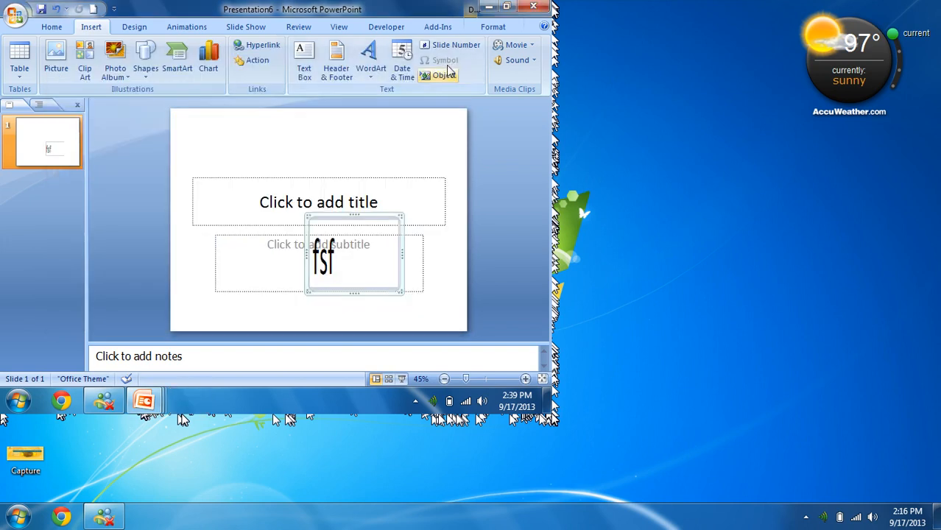
{"action": "key", "text": "Delete"}
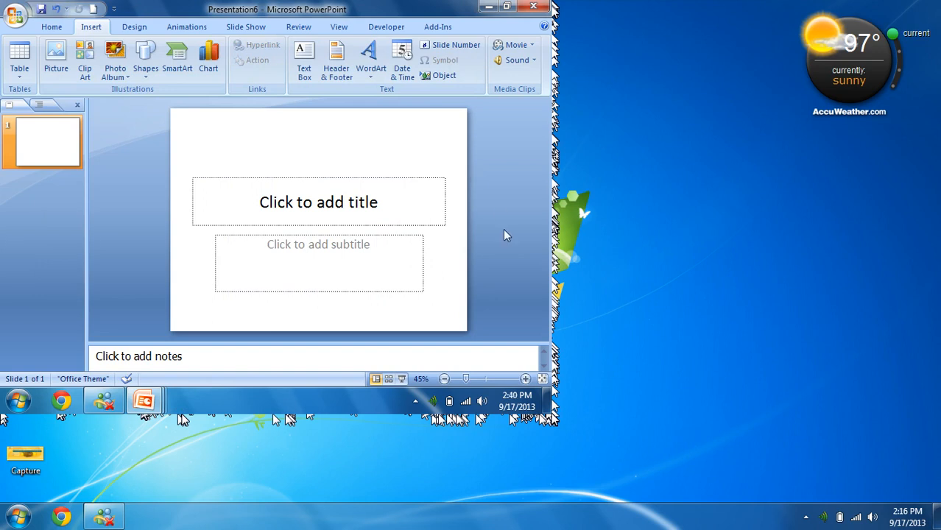
Step: Delete both the title and subtitle placeholders from the slide
{"action": "left_click", "coordinate": [531, 46]}
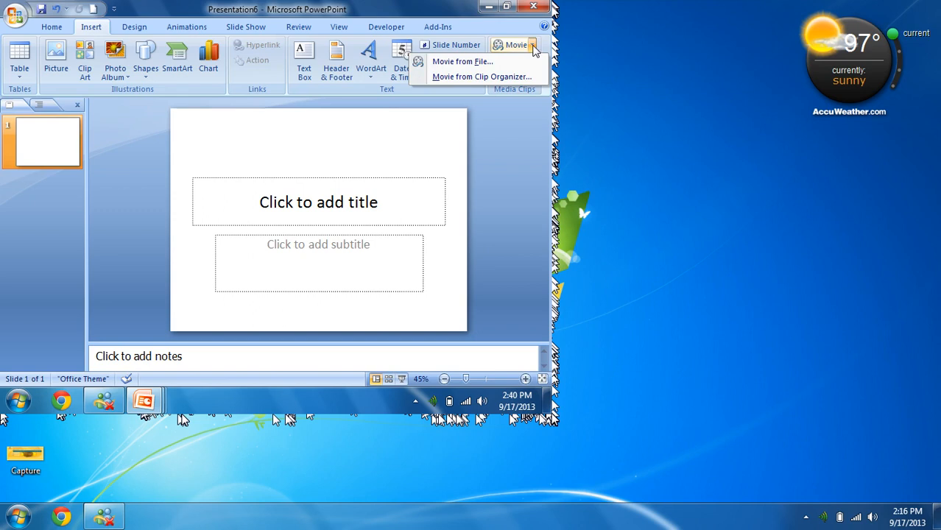
{"action": "left_click", "coordinate": [296, 167]}
{"action": "left_click_drag", "start_coordinate": [168, 151], "coordinate": [496, 327]}
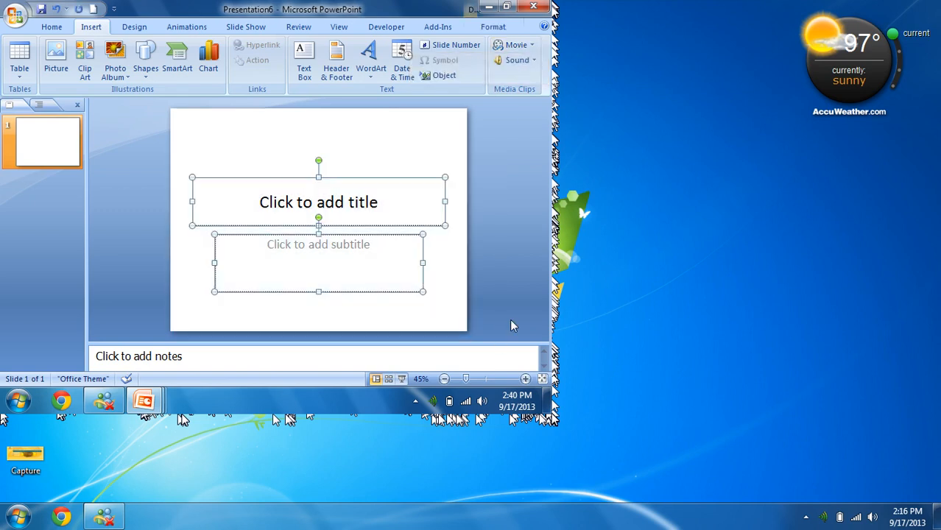
{"action": "key", "text": "Delete"}
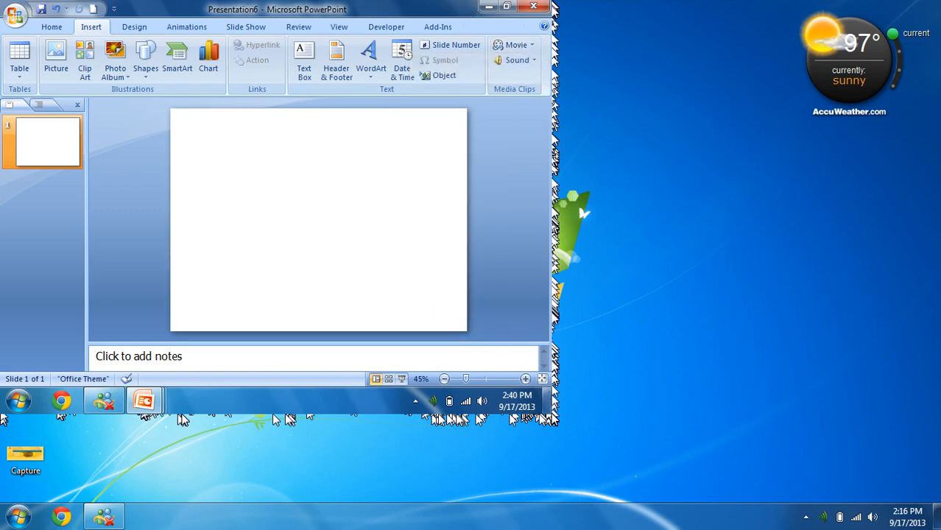
Step: Insert the Documents library movie "Sau Dard Hain Full Video Song HD" with automatic playback and enlarge it to fill the slide, 10" by 7.5"
{"action": "left_click", "coordinate": [531, 45]}
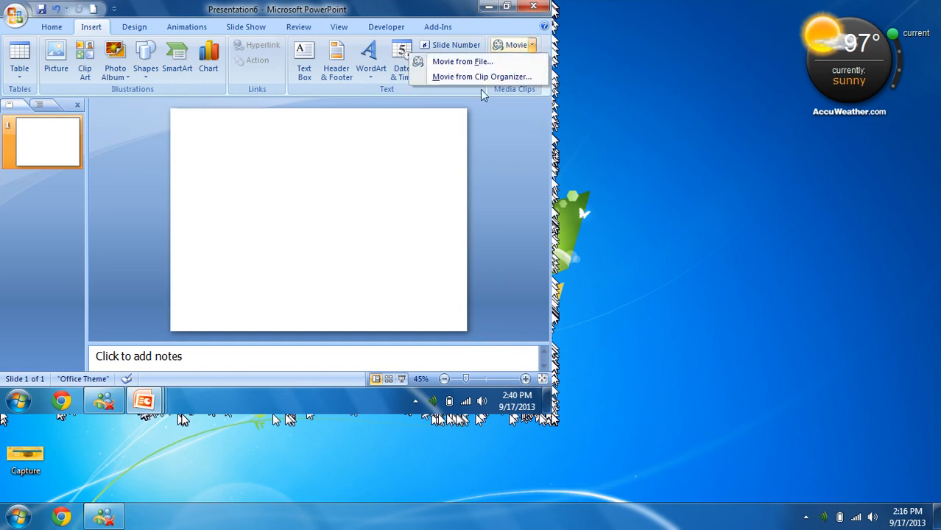
{"action": "left_click", "coordinate": [456, 67]}
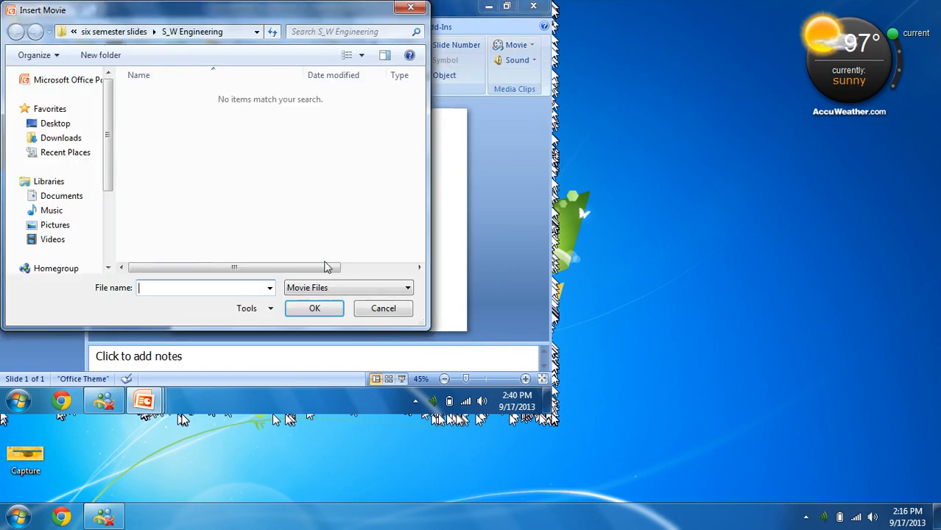
{"action": "left_click", "coordinate": [58, 196]}
{"action": "left_click_drag", "start_coordinate": [418, 155], "coordinate": [423, 239]}
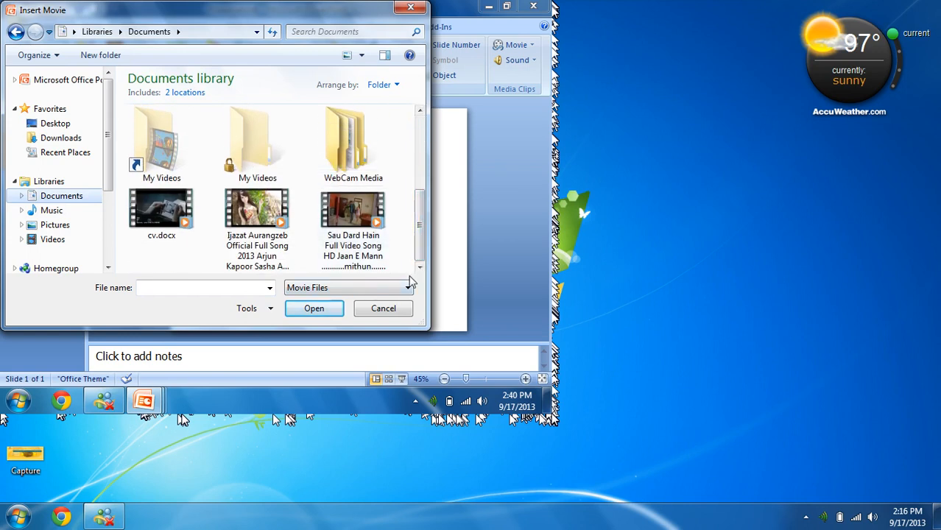
{"action": "left_click", "coordinate": [353, 213]}
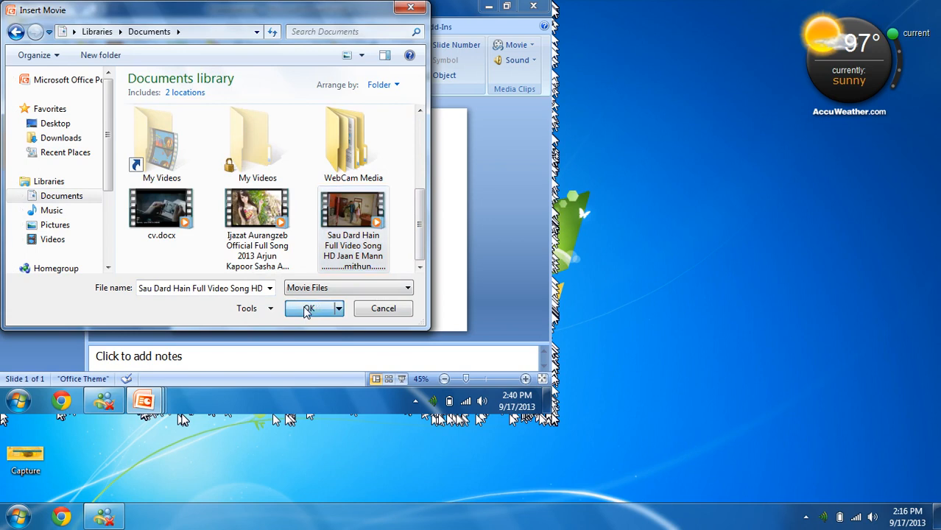
{"action": "left_click", "coordinate": [308, 310]}
{"action": "left_click", "coordinate": [248, 250]}
{"action": "left_click_drag", "start_coordinate": [306, 214], "coordinate": [213, 145]}
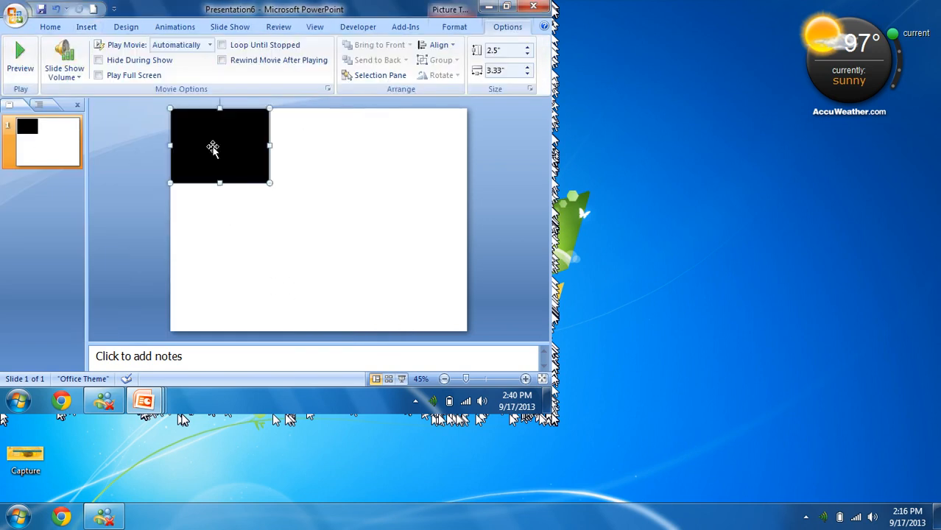
{"action": "left_click_drag", "start_coordinate": [270, 183], "coordinate": [467, 324]}
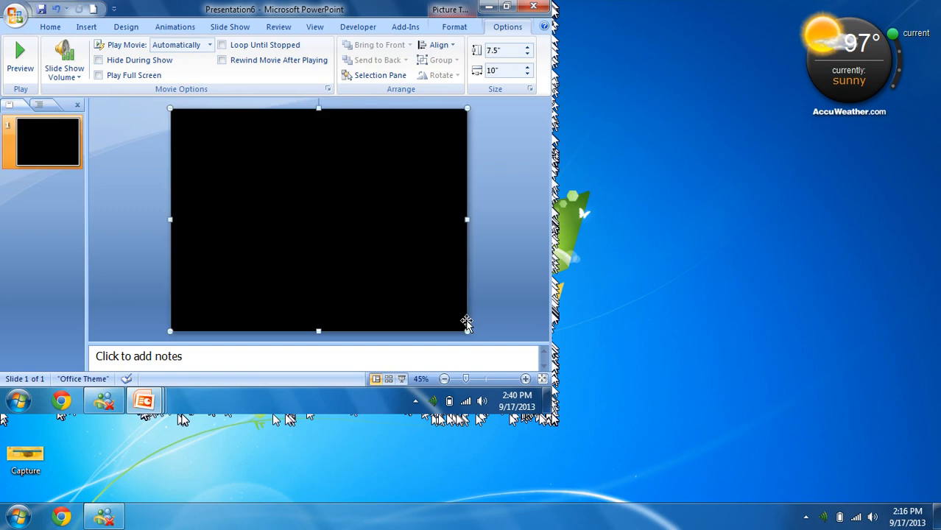
Step: Play the movie in the slide show, end the show, and delete the movie from the slide
{"action": "left_click", "coordinate": [401, 378]}
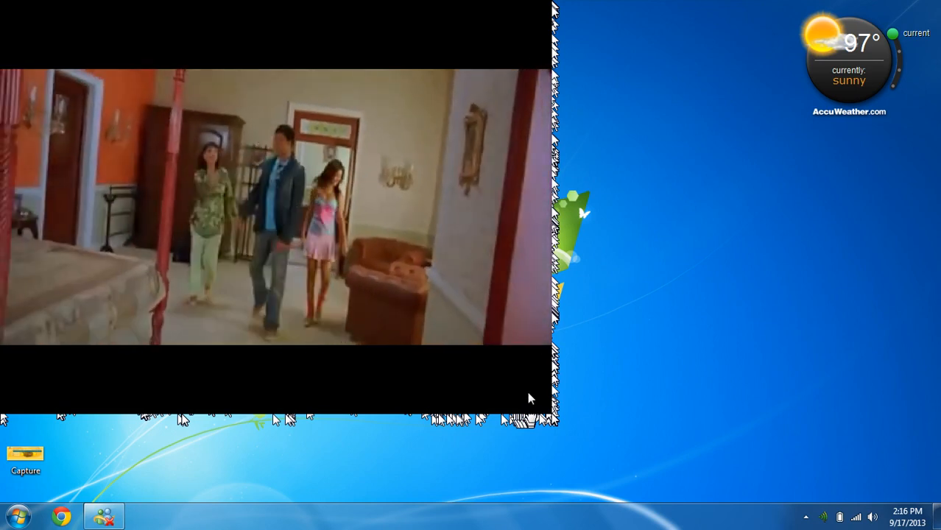
{"action": "key", "text": "Escape"}
{"action": "left_click", "coordinate": [386, 259]}
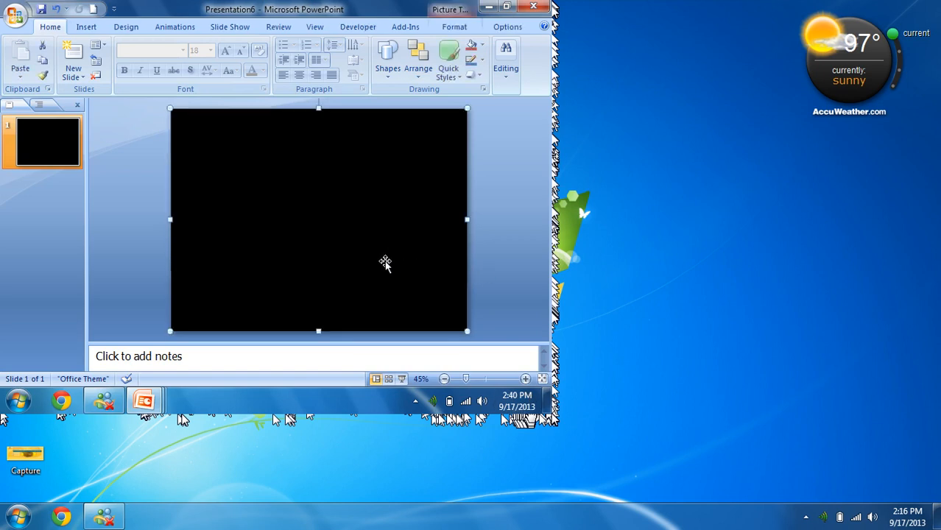
{"action": "key", "text": "Delete"}
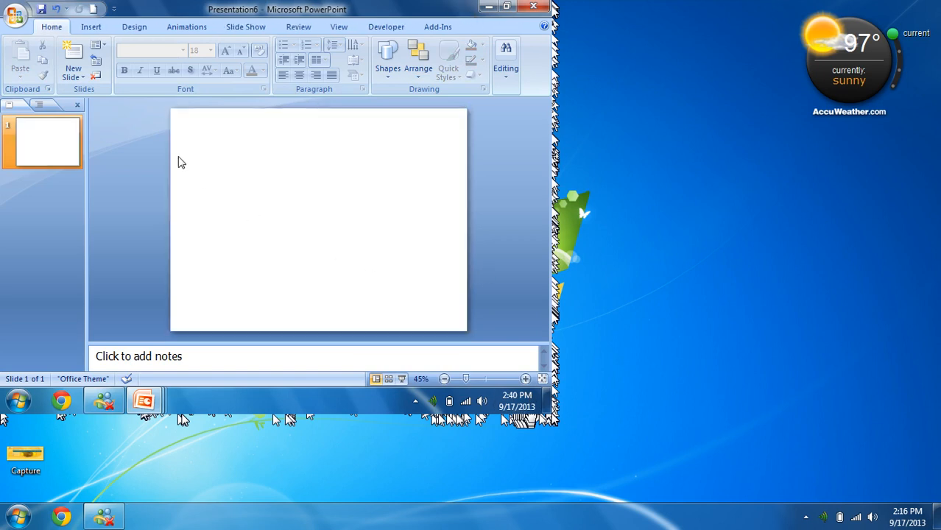
Step: Insert the man-and-gears clip from the Clip Organizer, enlarge it, and place it in the slide's upper middle
{"action": "left_click", "coordinate": [91, 28]}
{"action": "left_click", "coordinate": [532, 46]}
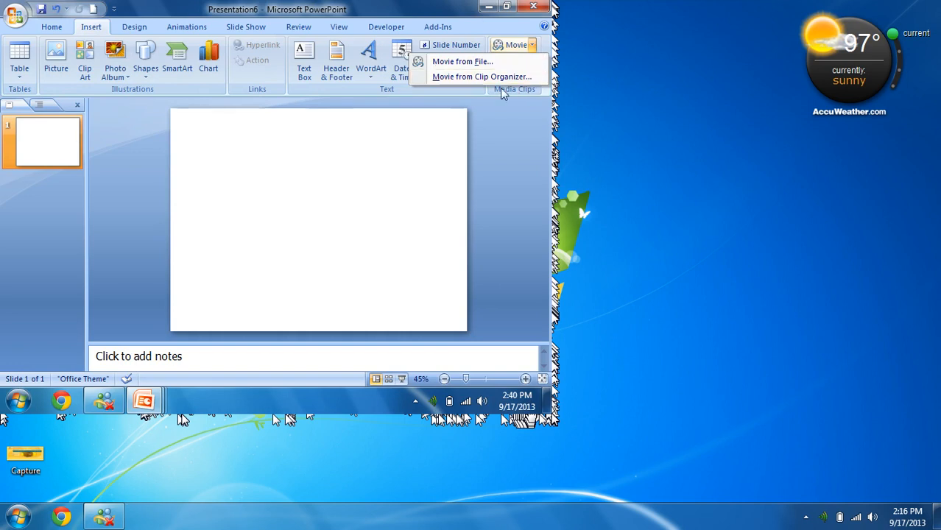
{"action": "left_click", "coordinate": [477, 78]}
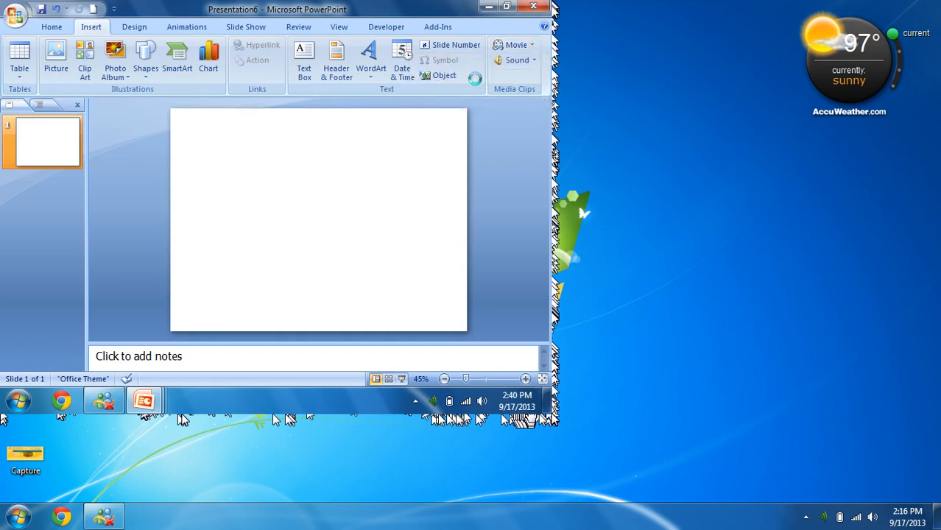
{"action": "left_click", "coordinate": [250, 246]}
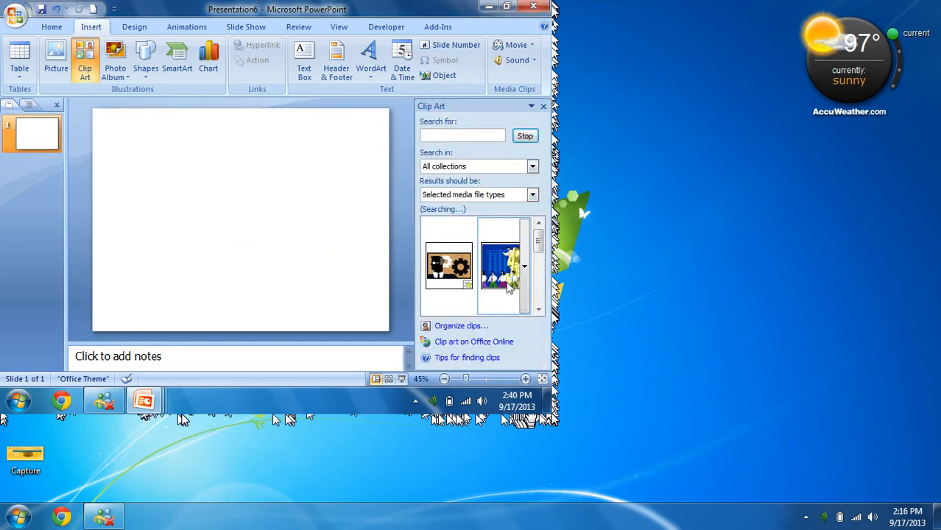
{"action": "left_click", "coordinate": [446, 265]}
{"action": "left_click_drag", "start_coordinate": [261, 234], "coordinate": [338, 276]}
{"action": "left_click_drag", "start_coordinate": [287, 243], "coordinate": [237, 200]}
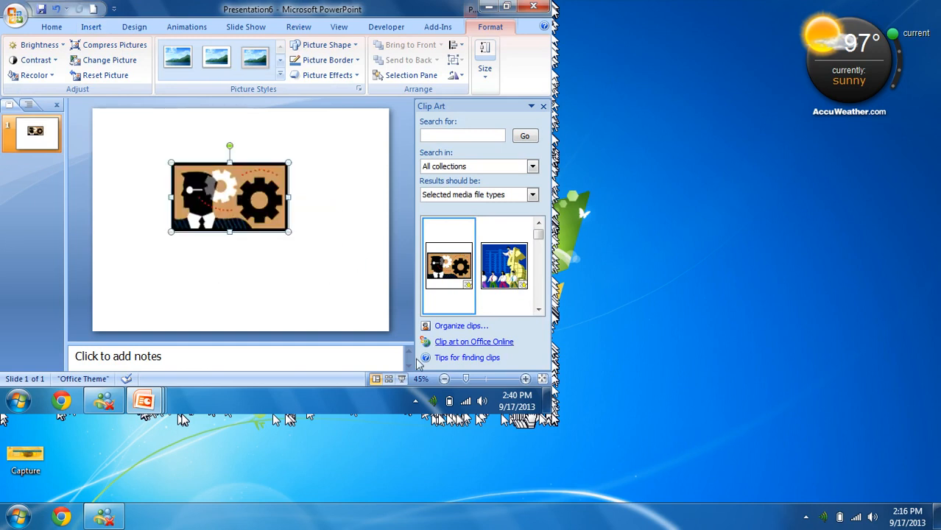
Step: Preview the slide show and move the man-and-gears clip to the slide's left edge
{"action": "left_click", "coordinate": [401, 378]}
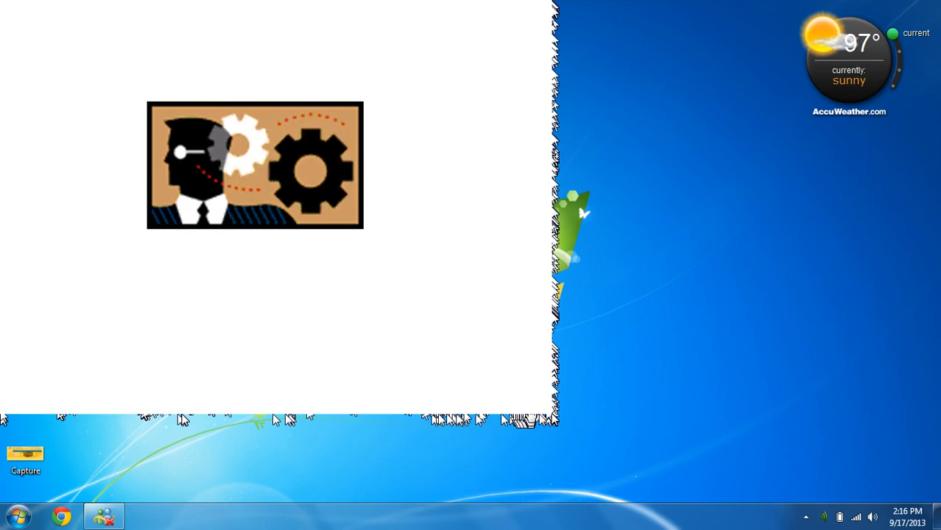
{"action": "key", "text": "Escape"}
{"action": "left_click_drag", "start_coordinate": [247, 175], "coordinate": [169, 157]}
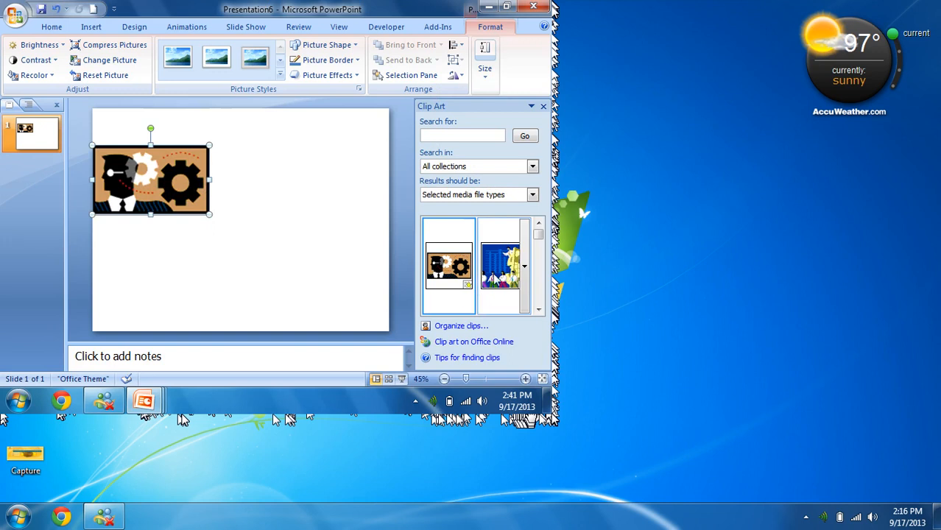
Step: Insert the dollar-sign clip beside the gears clip, enlarged and stretched taller, and preview both in the slide show
{"action": "left_click", "coordinate": [503, 265]}
{"action": "left_click_drag", "start_coordinate": [248, 226], "coordinate": [347, 254]}
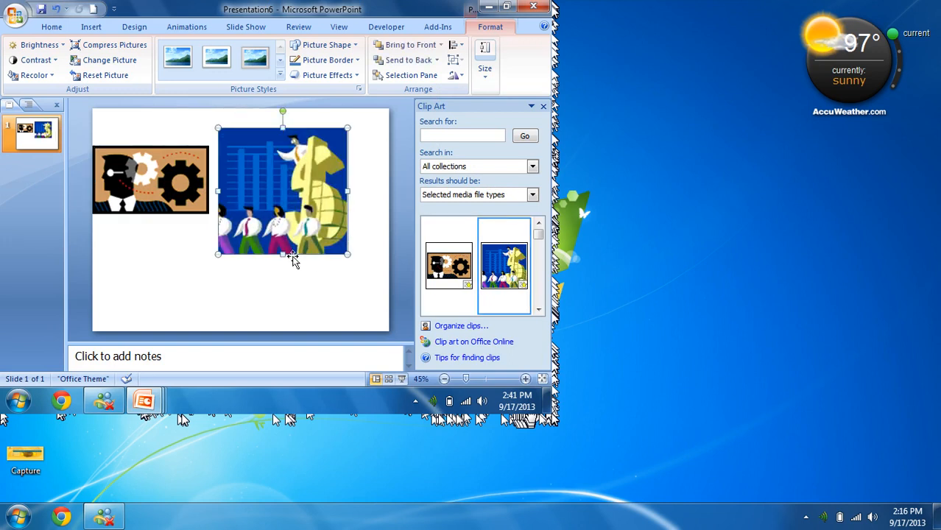
{"action": "left_click_drag", "start_coordinate": [283, 255], "coordinate": [282, 302]}
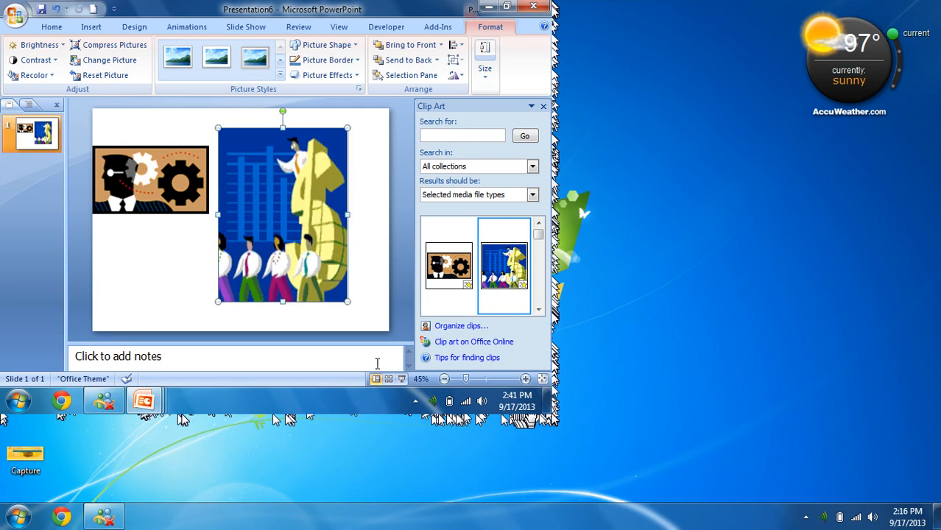
{"action": "left_click", "coordinate": [402, 380]}
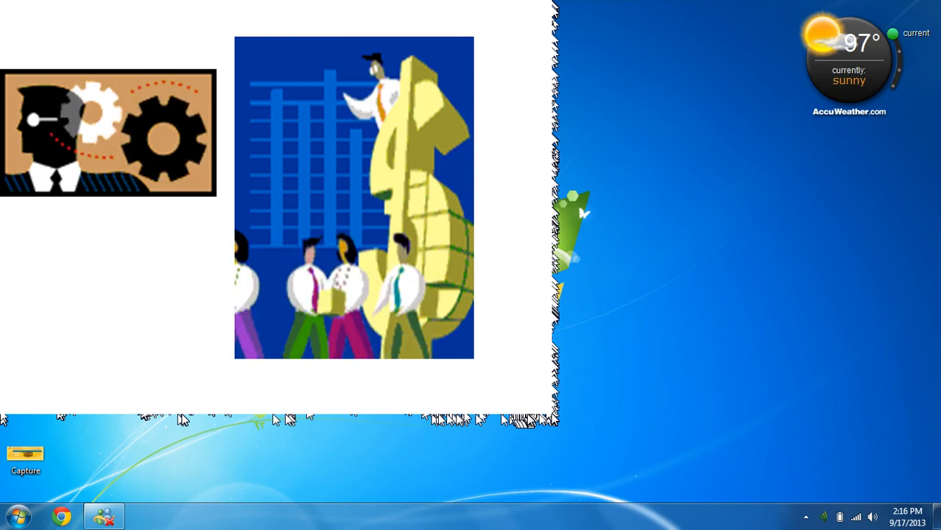
{"action": "key", "text": "Escape"}
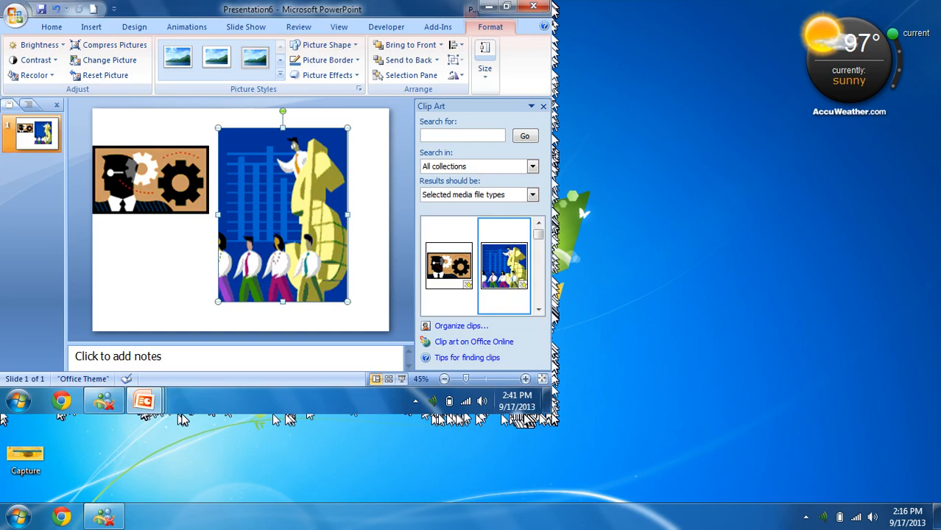
Step: Close the Clip Art pane and create a new blank presentation, showing its insert commands
{"action": "left_click", "coordinate": [544, 106]}
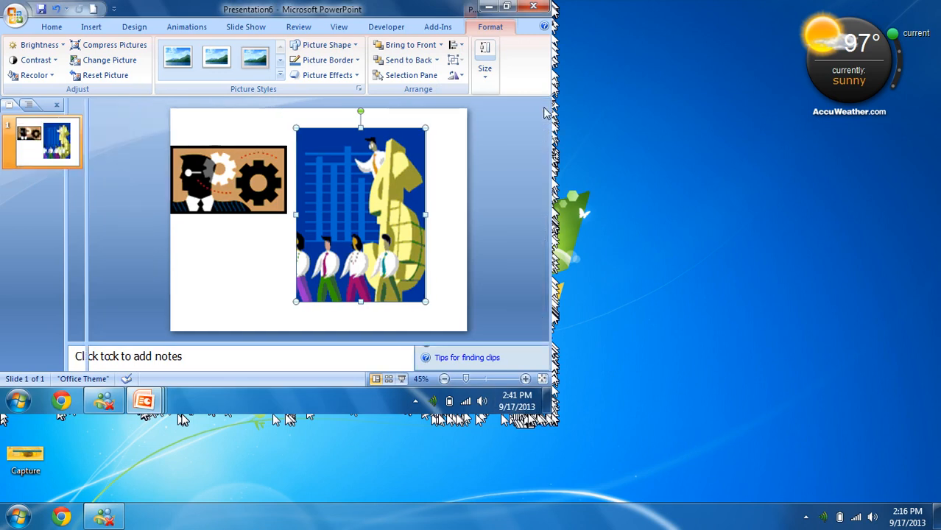
{"action": "left_click", "coordinate": [94, 8]}
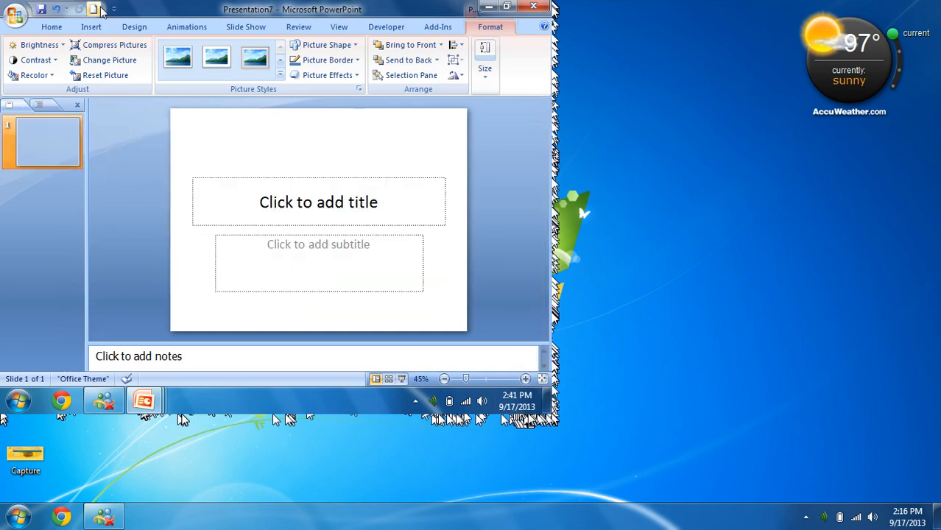
{"action": "left_click", "coordinate": [91, 26]}
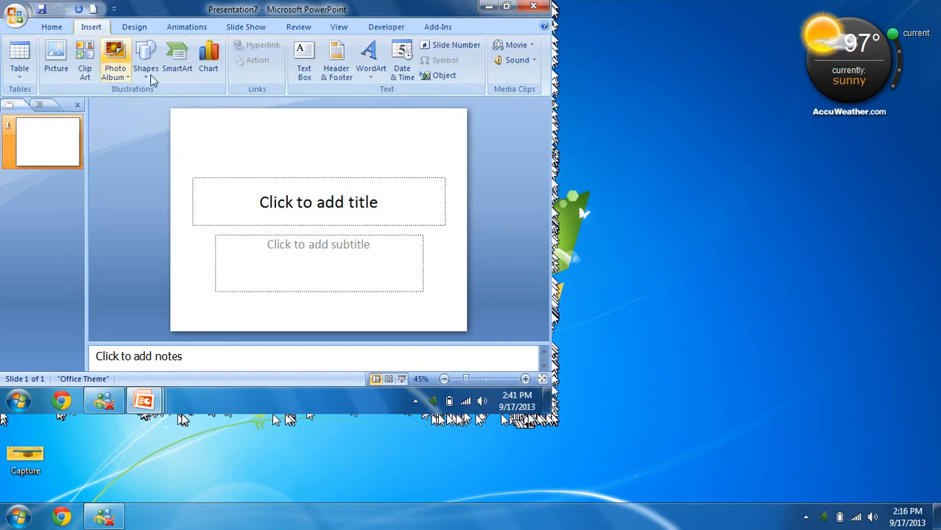
Step: Check the speaker and application levels in the volume mixer and close it
{"action": "left_click", "coordinate": [486, 402]}
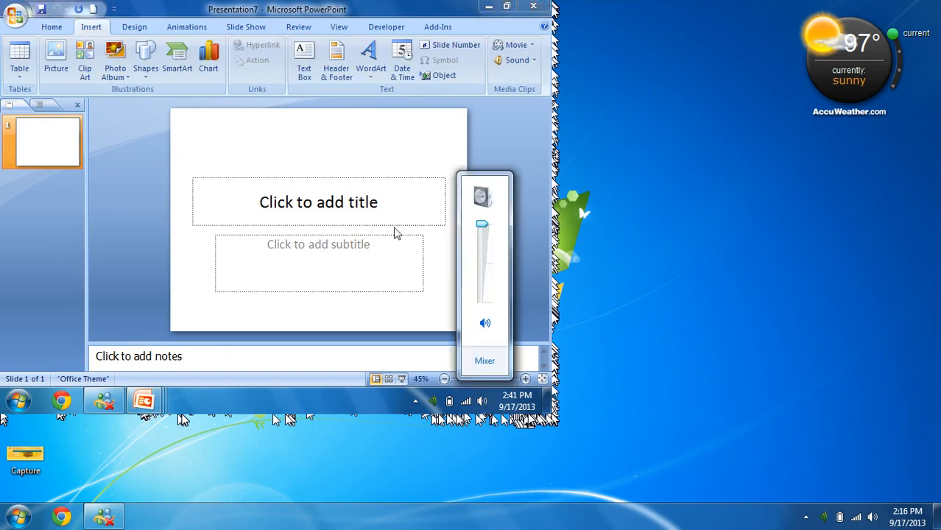
{"action": "left_click", "coordinate": [484, 361]}
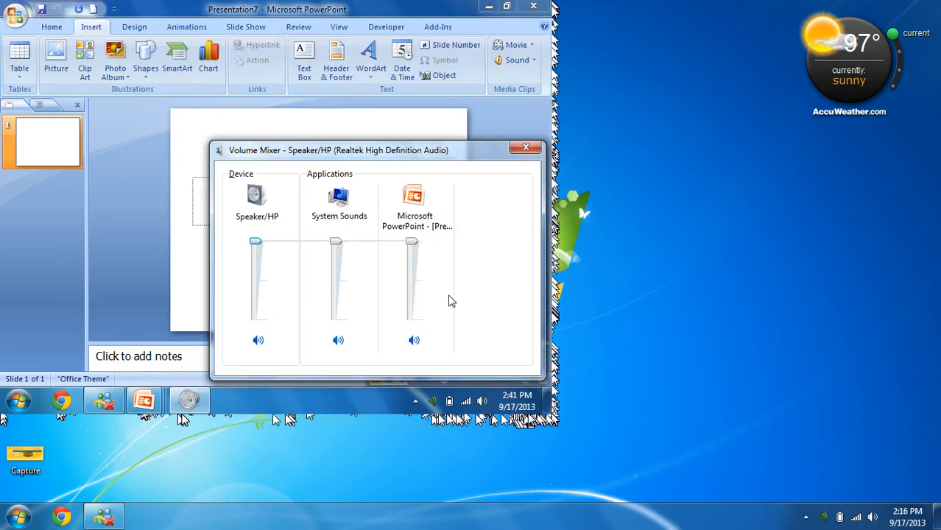
{"action": "left_click", "coordinate": [526, 147]}
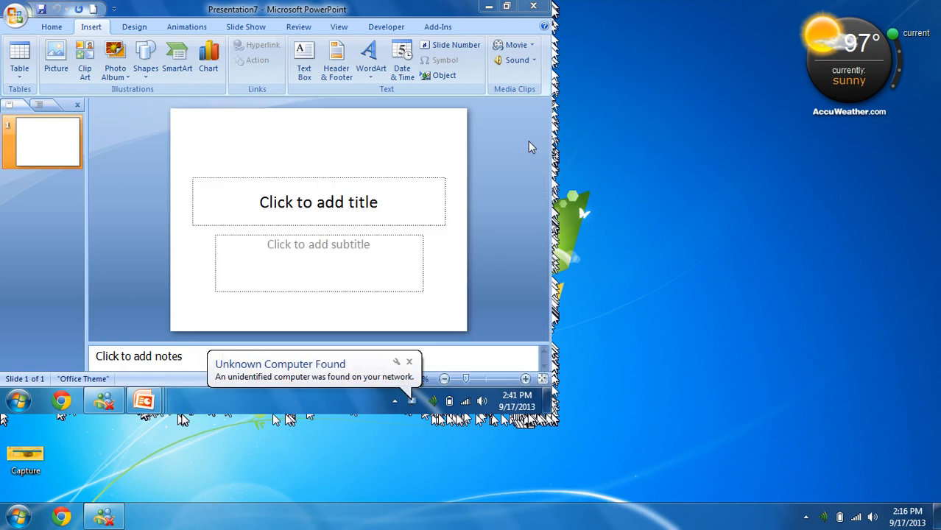
Step: Close the blank presentation without inserting a sound
{"action": "left_click", "coordinate": [535, 62]}
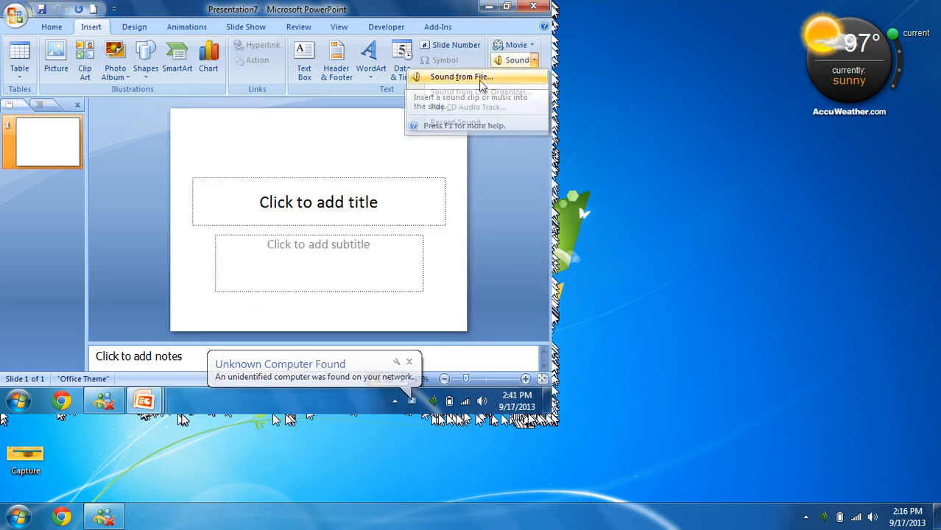
{"action": "left_click", "coordinate": [299, 131]}
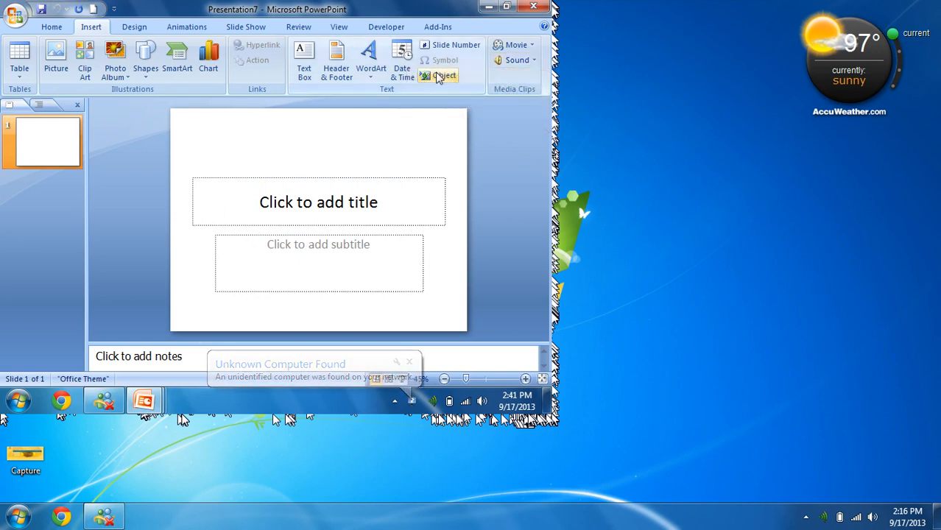
{"action": "left_click", "coordinate": [279, 235]}
{"action": "left_click", "coordinate": [279, 234]}
{"action": "left_click", "coordinate": [277, 234]}
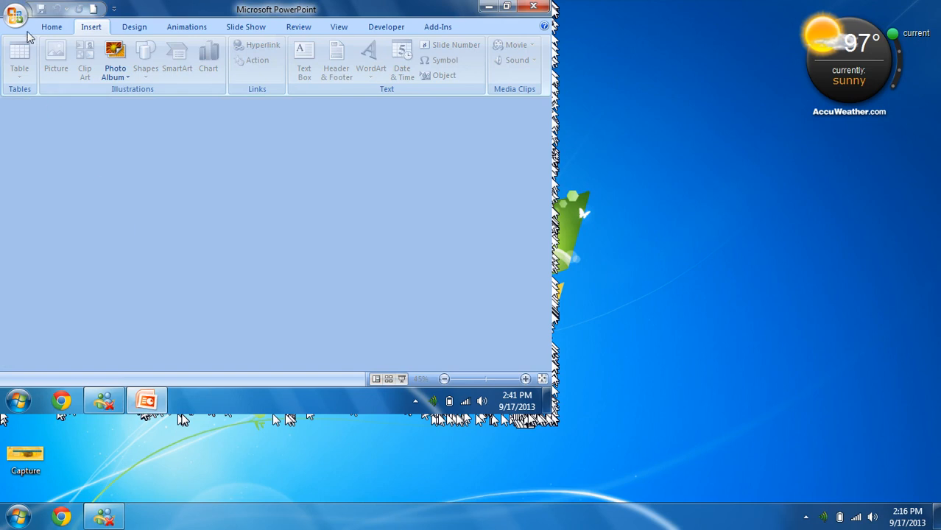
Step: Start a new photo album and add all eight pictures from the Sample Pictures folder
{"action": "left_click", "coordinate": [118, 71]}
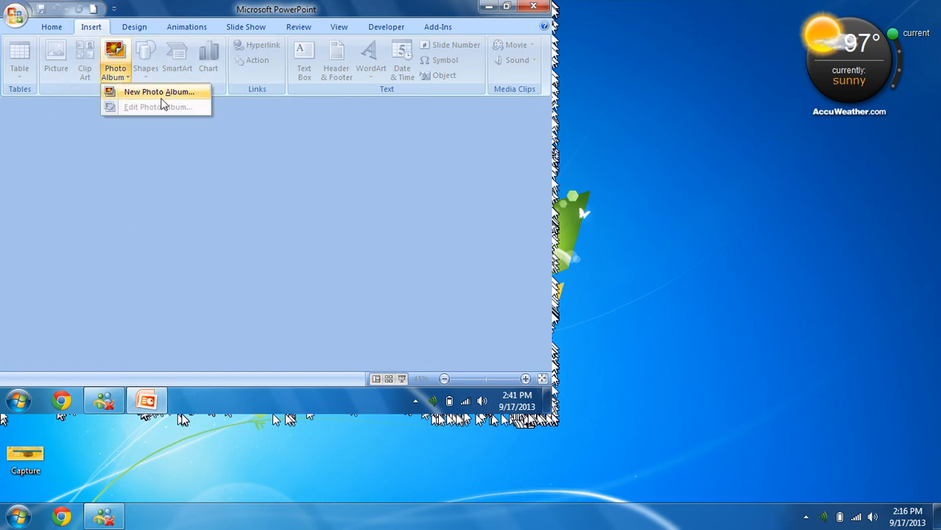
{"action": "left_click", "coordinate": [161, 95]}
{"action": "left_click", "coordinate": [207, 167]}
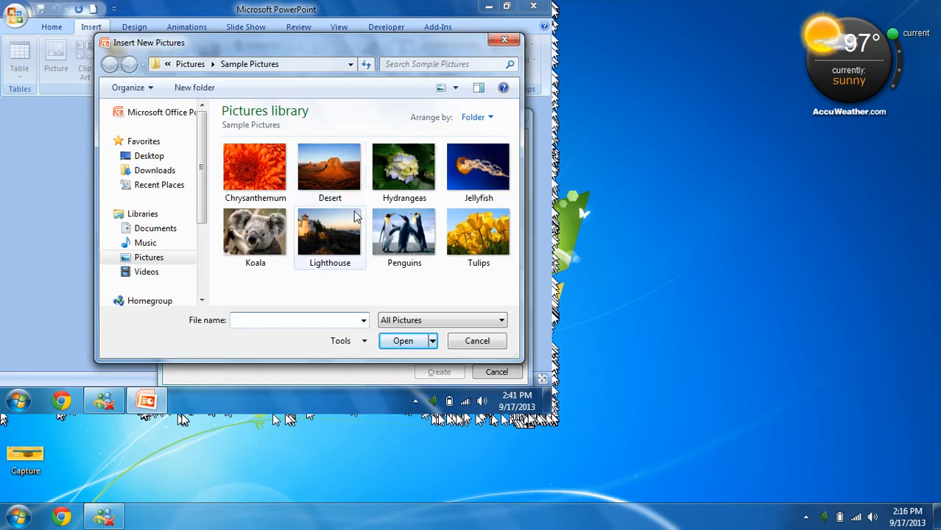
{"action": "left_click_drag", "start_coordinate": [488, 280], "coordinate": [228, 169]}
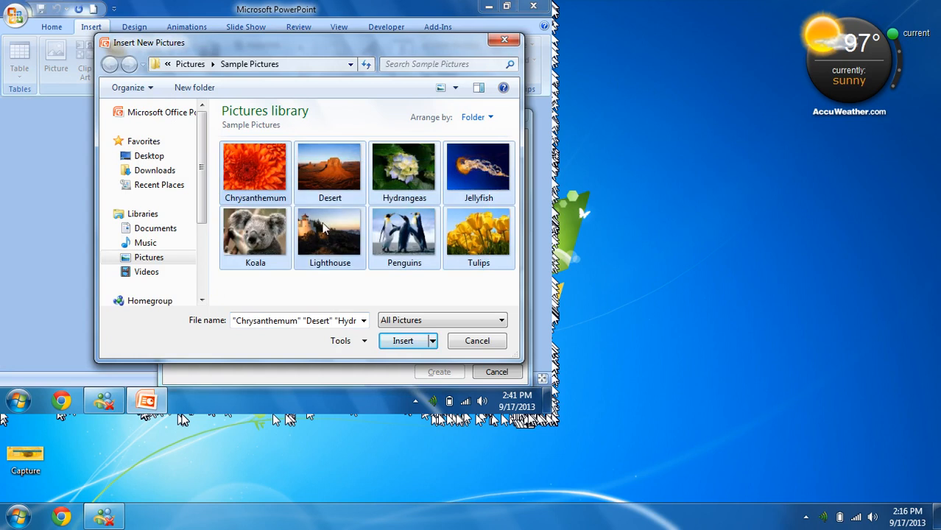
{"action": "left_click", "coordinate": [403, 341]}
Step: Set the album's picture layout to 2 pictures and its frame shape to Rounded Rectangle
{"action": "left_click", "coordinate": [344, 321]}
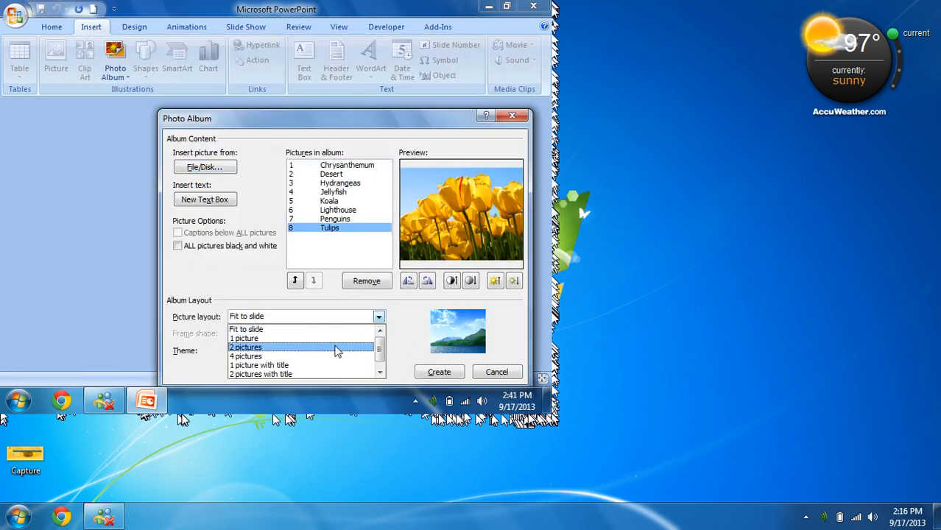
{"action": "left_click", "coordinate": [288, 344]}
{"action": "left_click", "coordinate": [312, 333]}
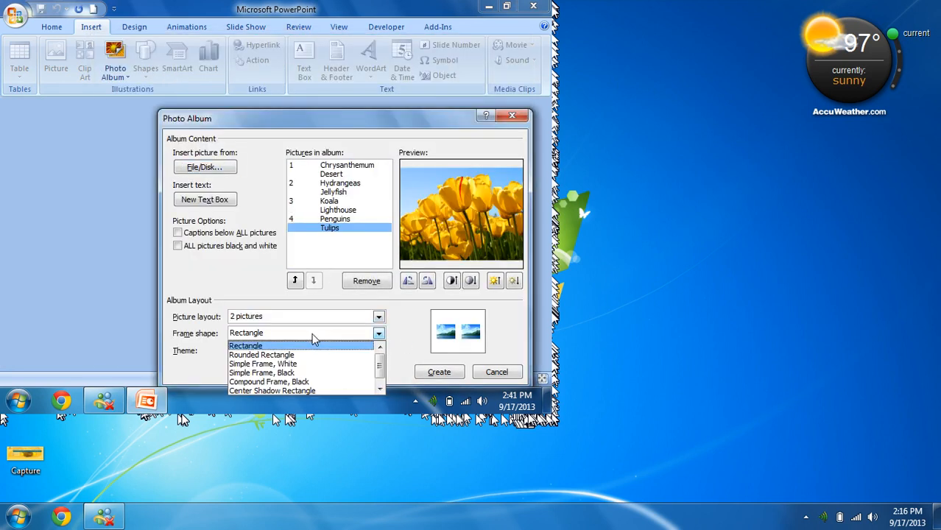
{"action": "left_click", "coordinate": [299, 354]}
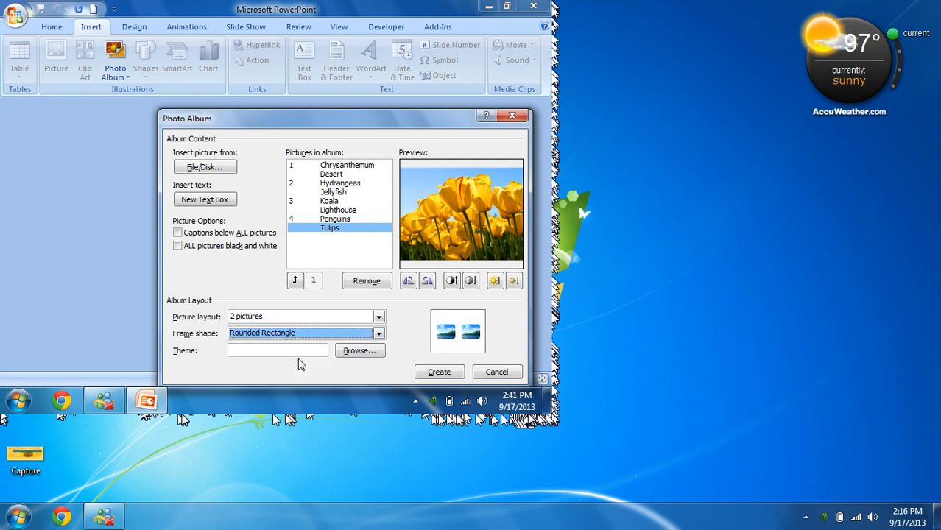
Step: Give the album the Civic theme, enable captions below all pictures, and create it
{"action": "left_click", "coordinate": [347, 350]}
{"action": "double_click", "coordinate": [329, 214]}
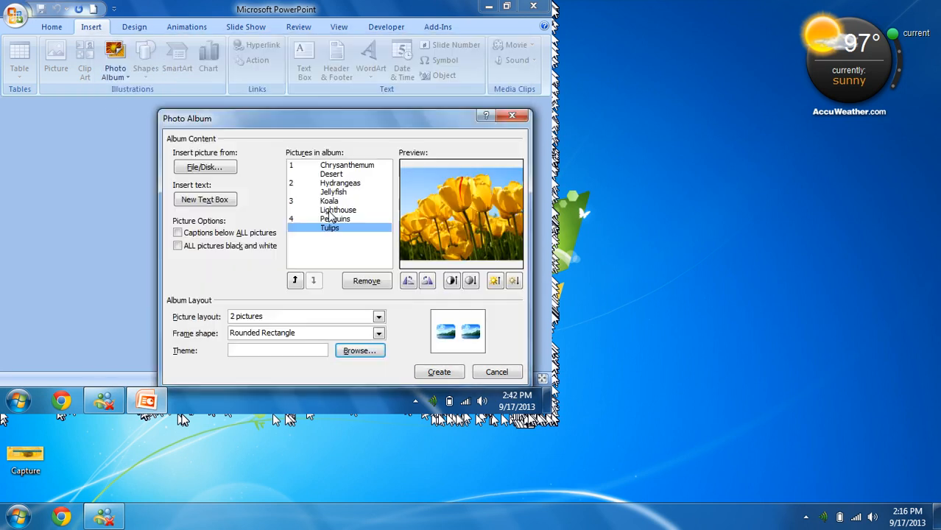
{"action": "left_click", "coordinate": [200, 248]}
{"action": "left_click", "coordinate": [229, 234]}
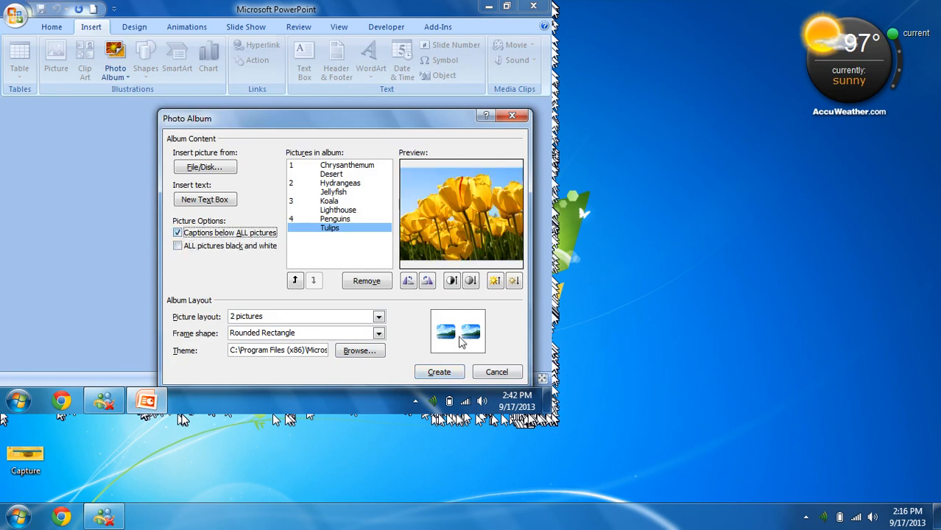
{"action": "left_click", "coordinate": [440, 373]}
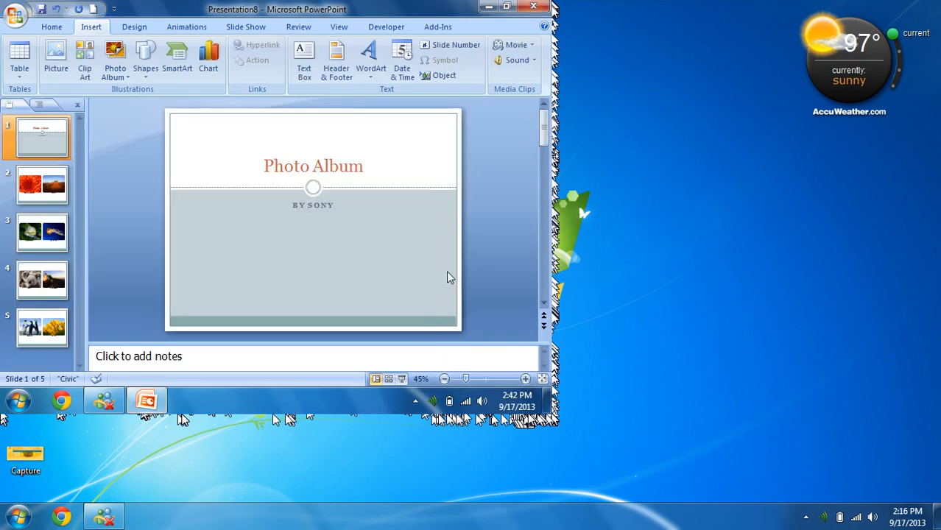
Step: Insert the sound file staym sta ba yama asna 2 n.s.a from the Documents library on slide 1, starting automatically
{"action": "left_click", "coordinate": [533, 61]}
{"action": "left_click", "coordinate": [478, 77]}
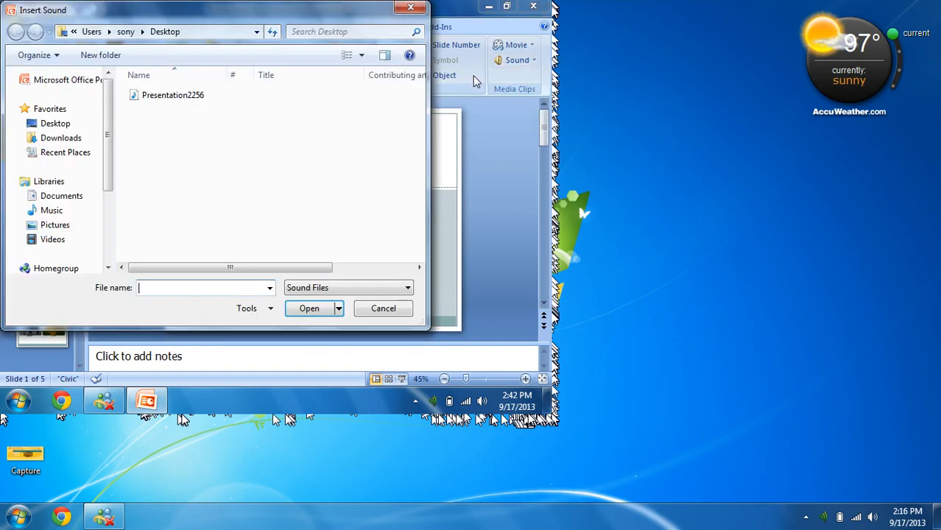
{"action": "left_click", "coordinate": [65, 198]}
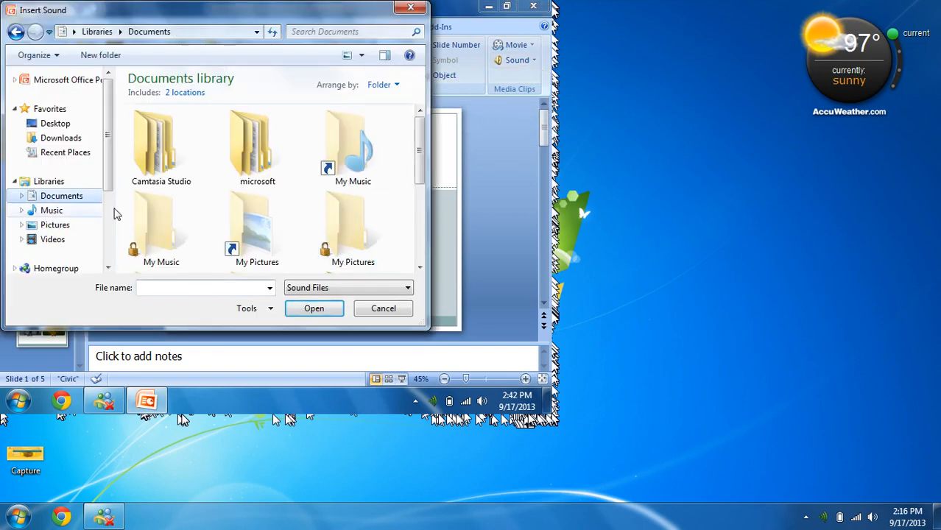
{"action": "left_click_drag", "start_coordinate": [419, 148], "coordinate": [434, 233]}
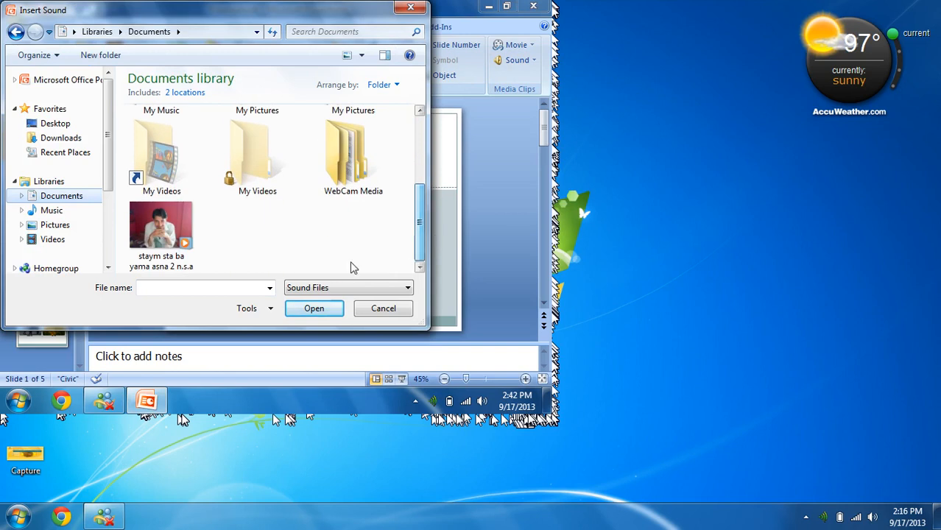
{"action": "left_click", "coordinate": [185, 248]}
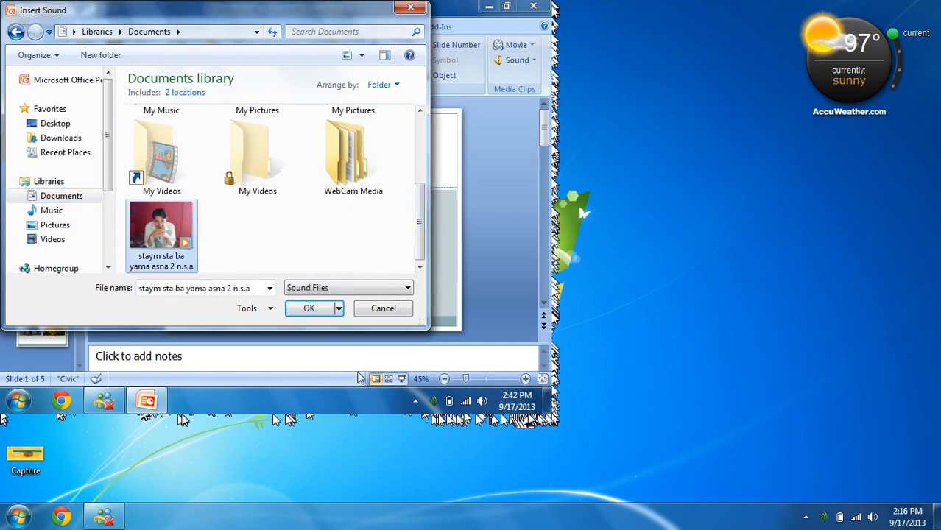
{"action": "left_click", "coordinate": [308, 309]}
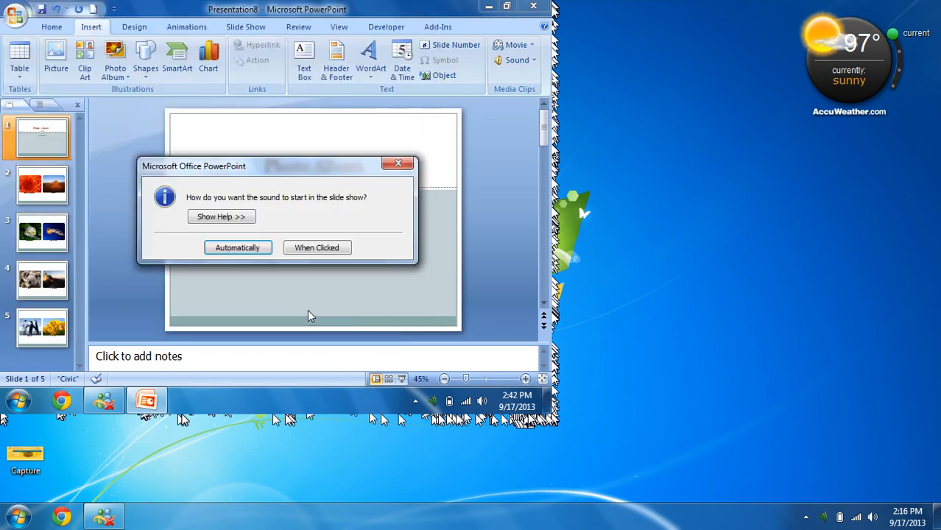
{"action": "left_click", "coordinate": [232, 248]}
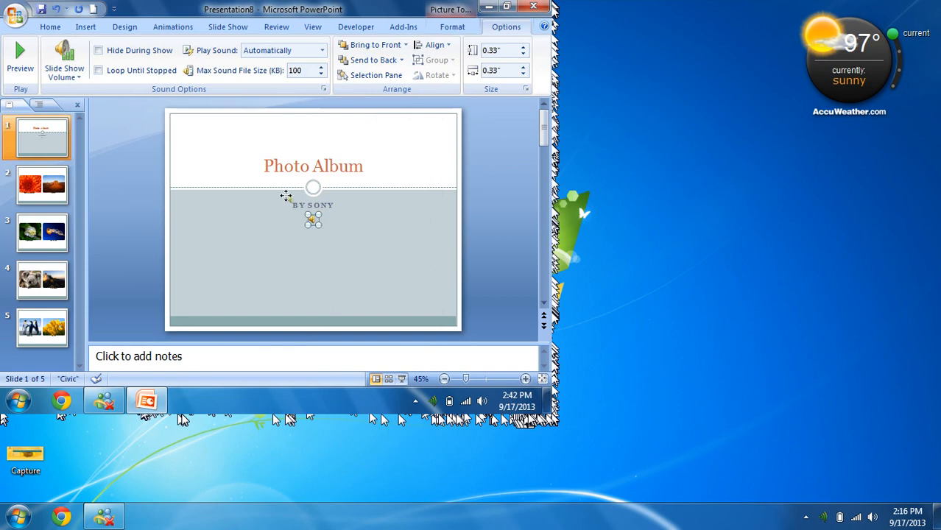
Step: Move the sound icon to the title slide's upper-left area and set it to play across slides
{"action": "left_click_drag", "start_coordinate": [216, 131], "coordinate": [217, 133]}
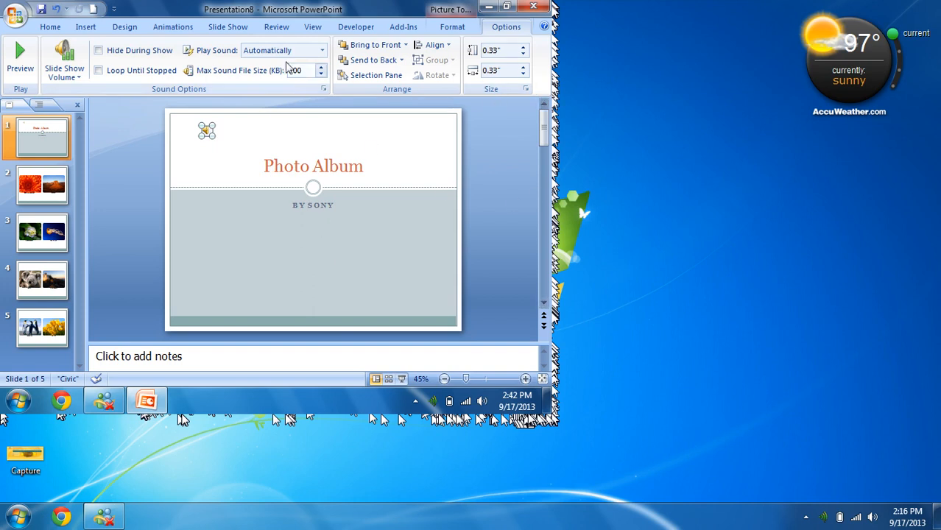
{"action": "left_click", "coordinate": [321, 50]}
{"action": "left_click", "coordinate": [259, 88]}
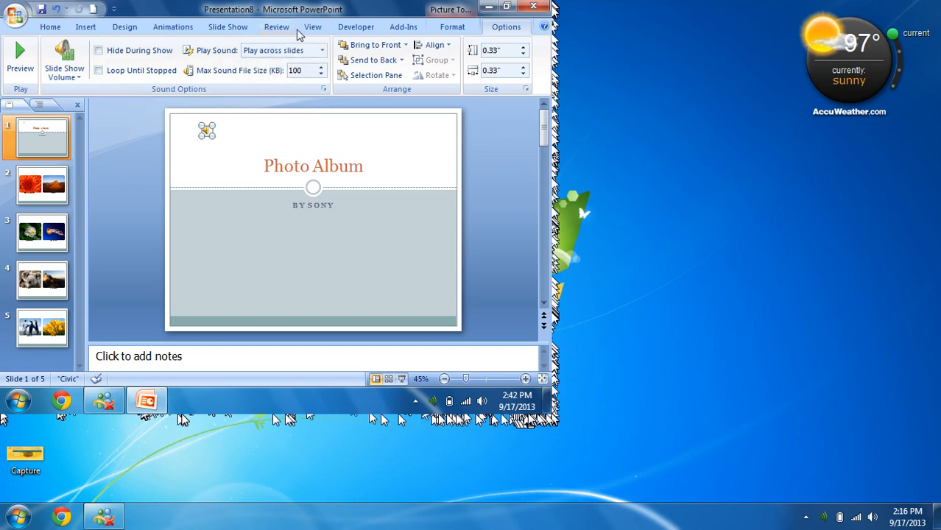
{"action": "left_click", "coordinate": [414, 401]}
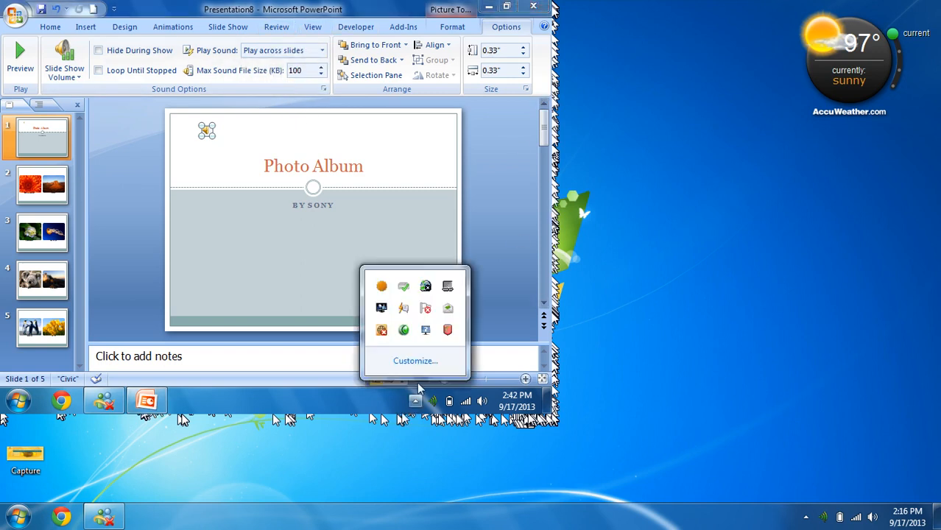
{"action": "left_click", "coordinate": [403, 331]}
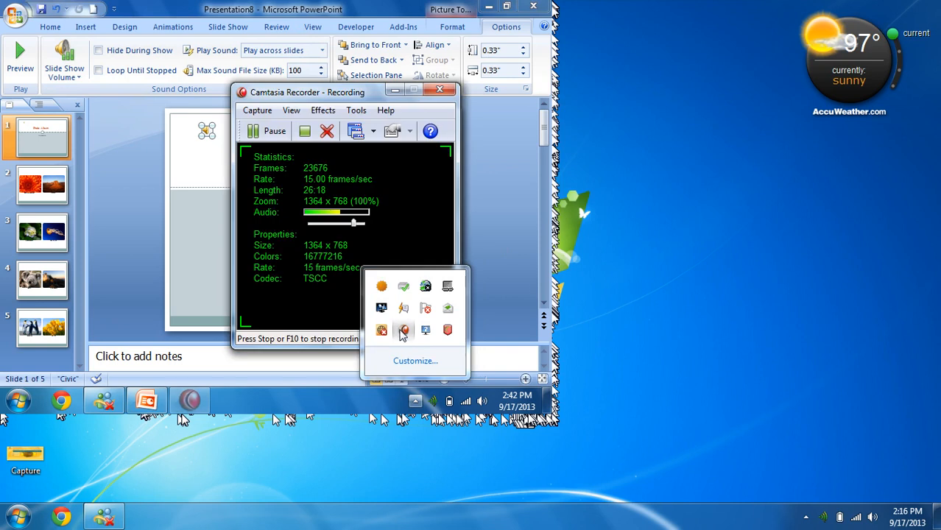
{"action": "left_click", "coordinate": [274, 133]}
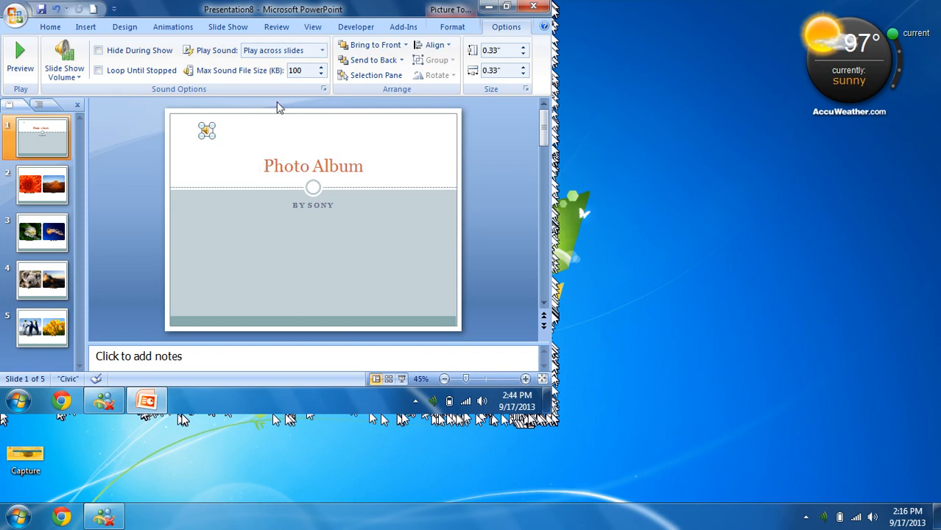
Step: Keep the sound playing across slides, hide it during the show, loop it until stopped, and set its slide show volume to High
{"action": "left_click", "coordinate": [286, 52]}
{"action": "left_click", "coordinate": [284, 91]}
{"action": "left_click", "coordinate": [128, 53]}
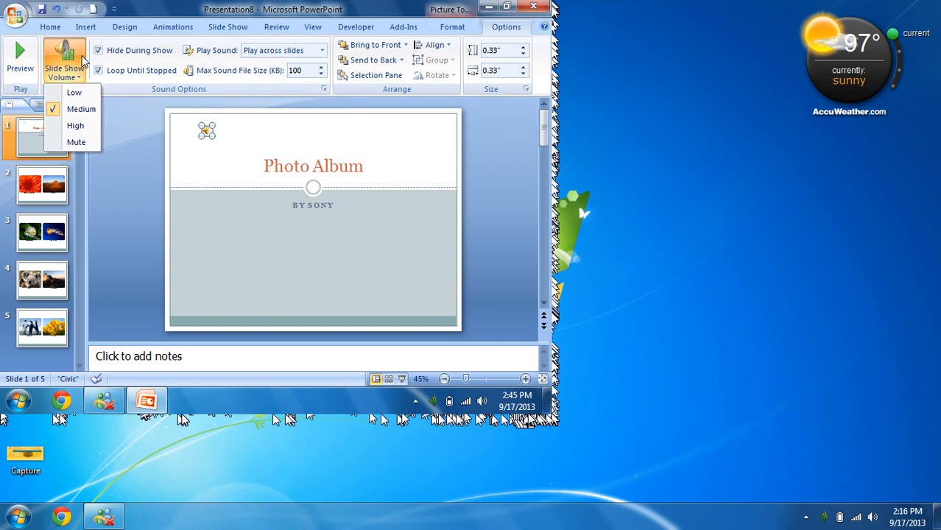
{"action": "left_click", "coordinate": [75, 125]}
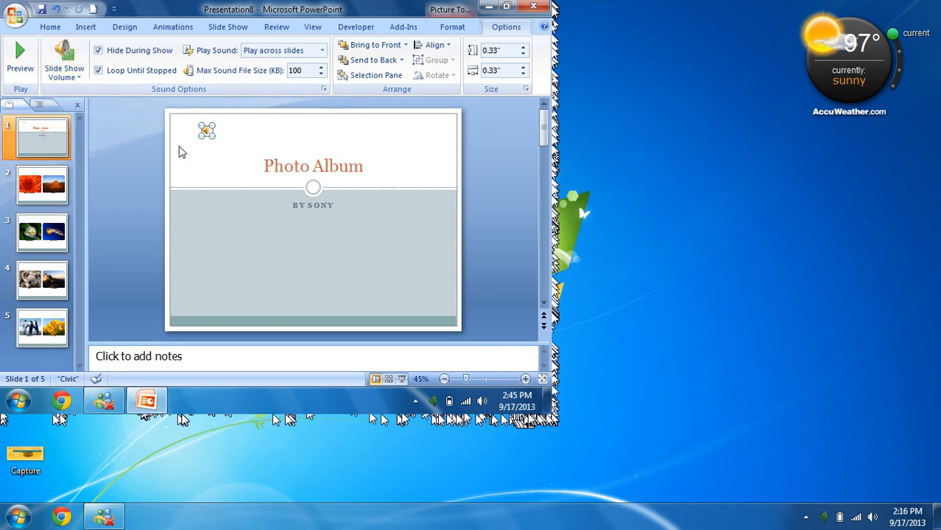
Step: Preview the slide show with the sound, and delete the sound icon from the title slide
{"action": "left_click", "coordinate": [403, 380]}
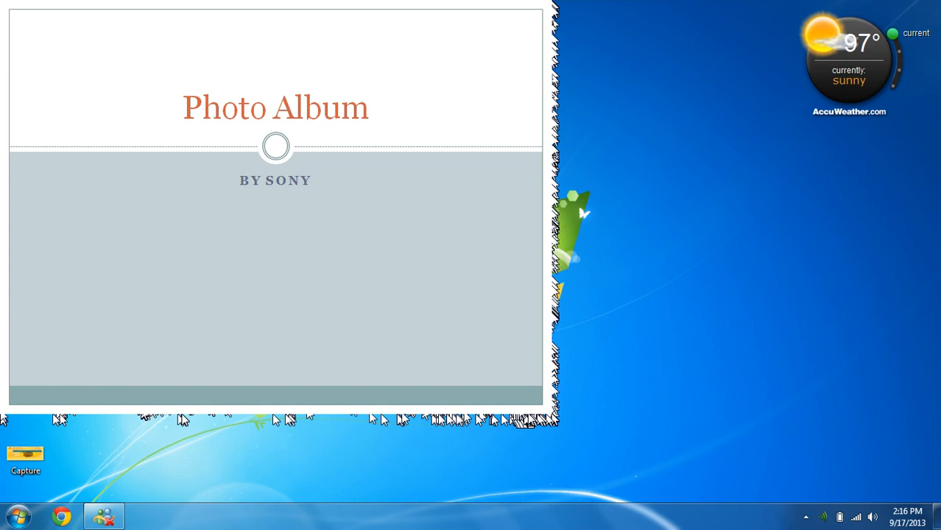
{"action": "key", "text": "Escape"}
{"action": "key", "text": "Escape"}
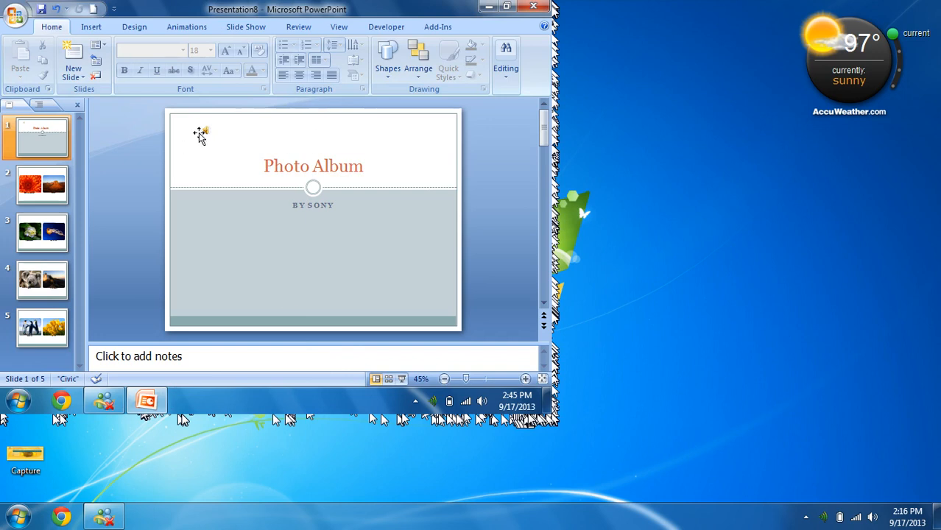
{"action": "left_click", "coordinate": [202, 136]}
{"action": "key", "text": "Delete"}
Step: Start inserting a sound from file on the title slide and browse to New folder (2) inside HP Computer on Local Disk (E:)
{"action": "left_click", "coordinate": [93, 28]}
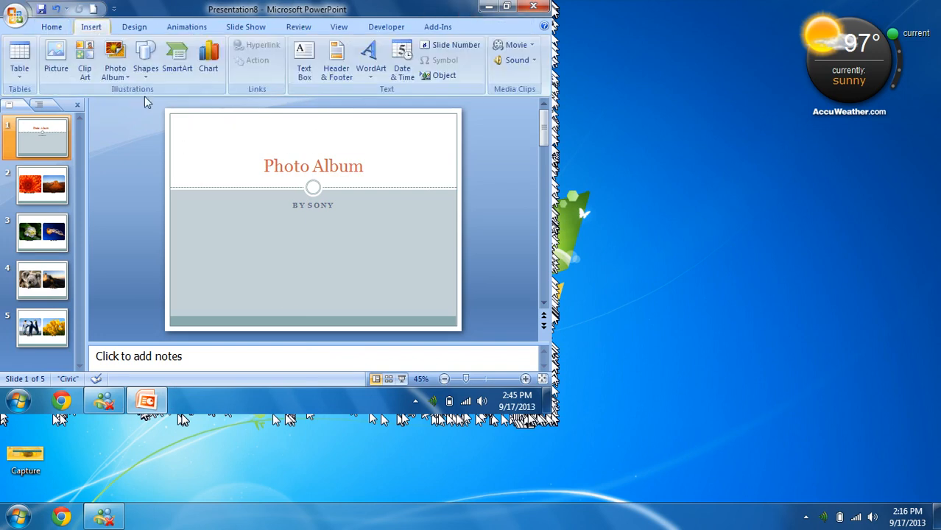
{"action": "left_click", "coordinate": [513, 63]}
{"action": "scroll", "coordinate": [96, 210], "scroll_direction": "down", "scroll_amount": 3}
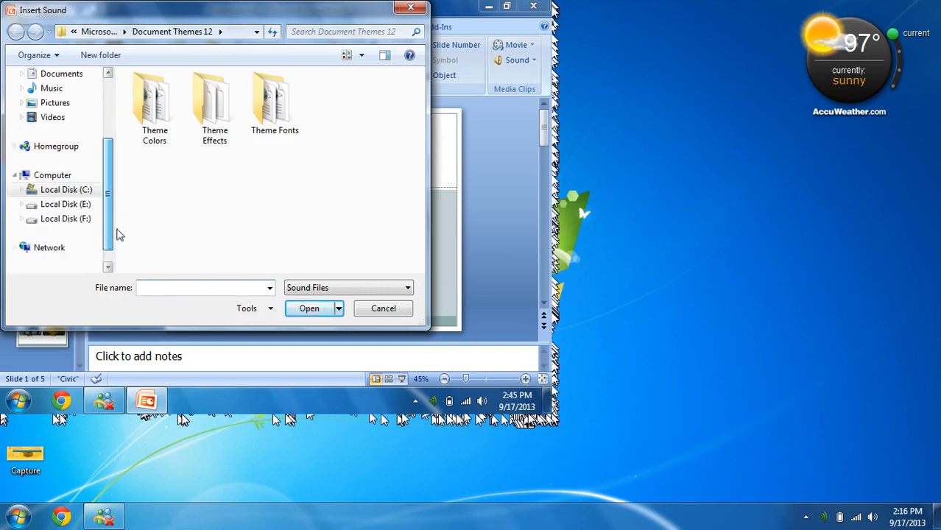
{"action": "left_click", "coordinate": [65, 208]}
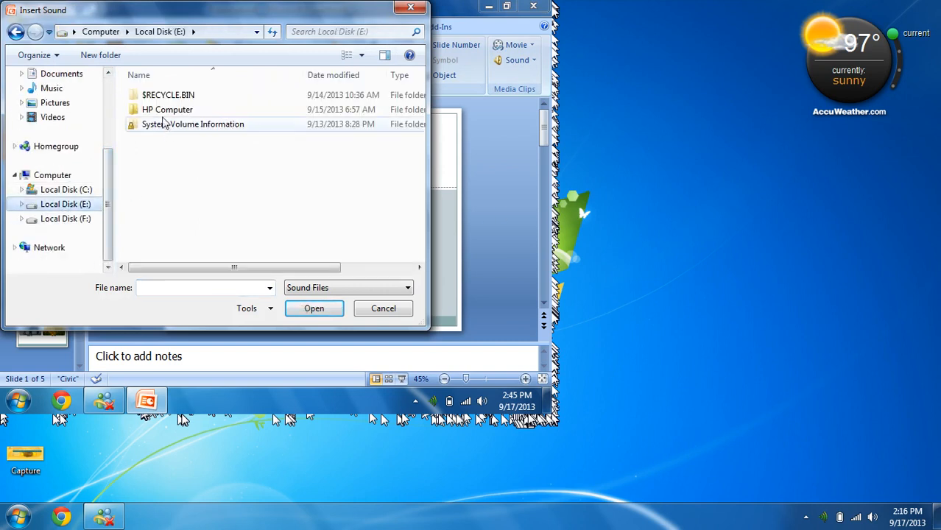
{"action": "double_click", "coordinate": [164, 109]}
{"action": "double_click", "coordinate": [165, 110]}
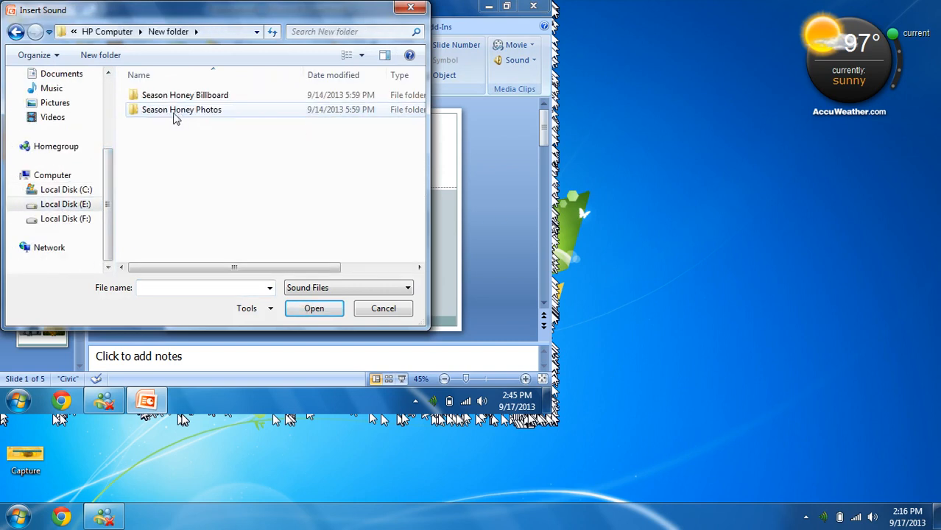
{"action": "left_click", "coordinate": [16, 33]}
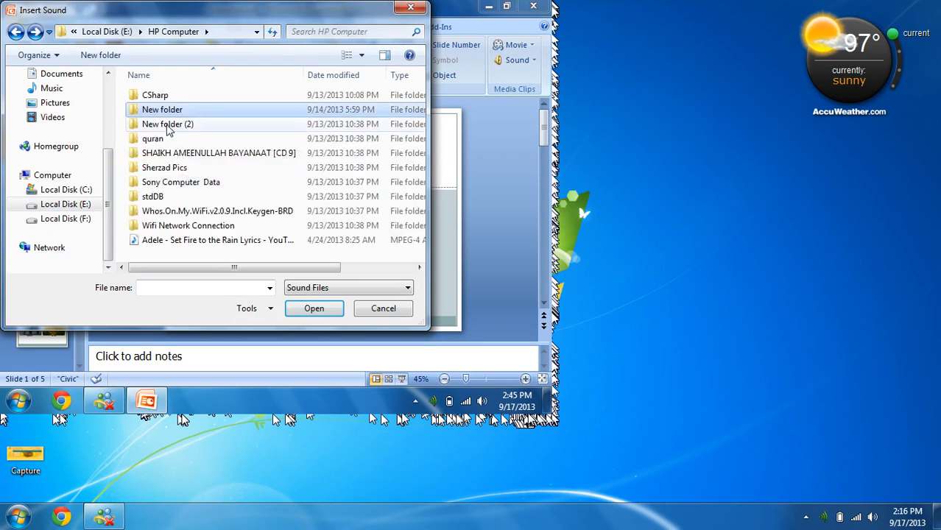
{"action": "double_click", "coordinate": [169, 109]}
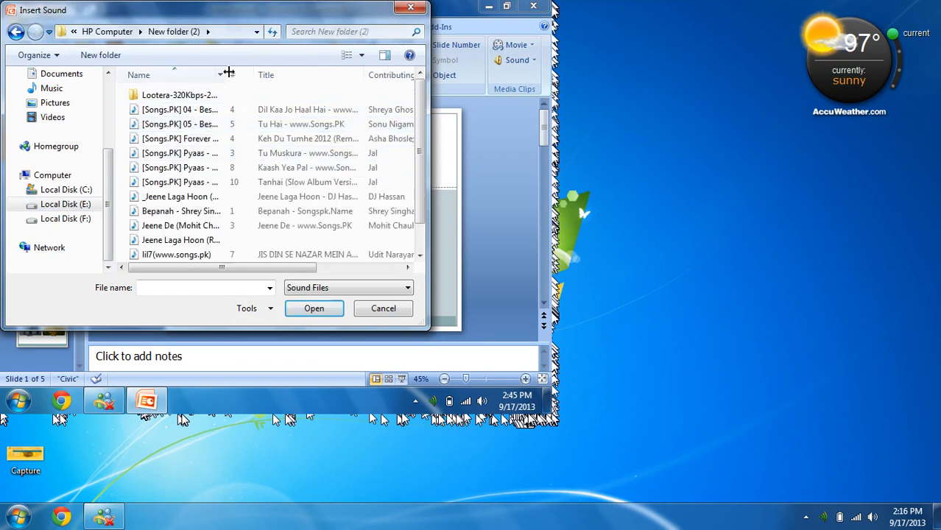
{"action": "left_click_drag", "start_coordinate": [227, 74], "coordinate": [401, 111]}
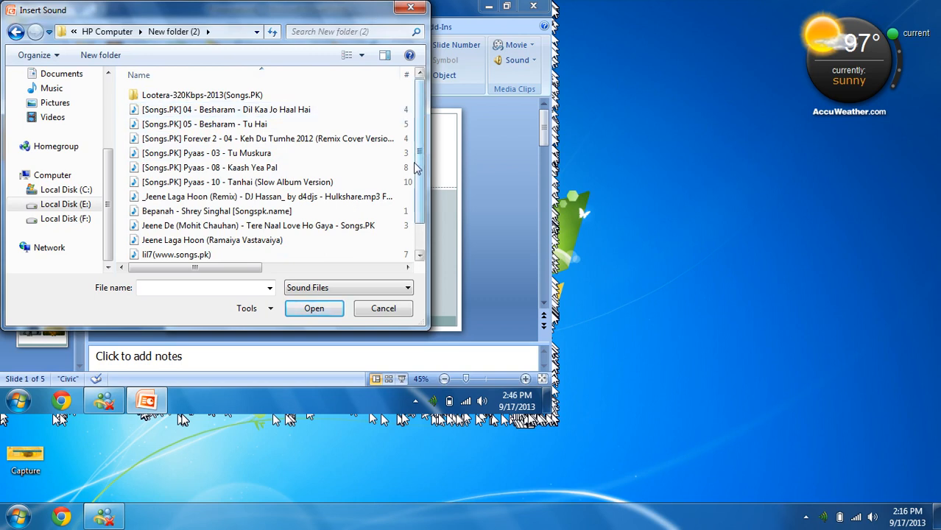
{"action": "scroll", "coordinate": [422, 171], "scroll_direction": "down", "scroll_amount": 1}
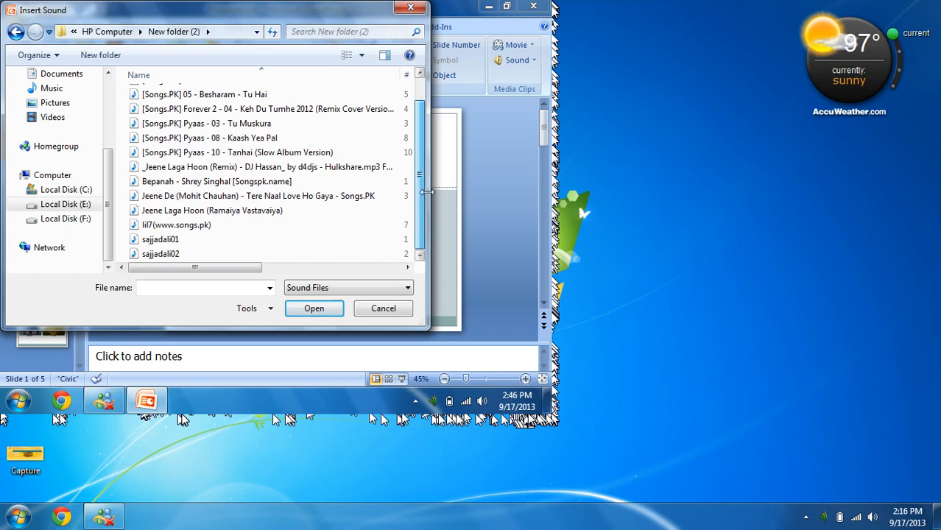
{"action": "left_click", "coordinate": [179, 229]}
{"action": "left_click", "coordinate": [301, 310]}
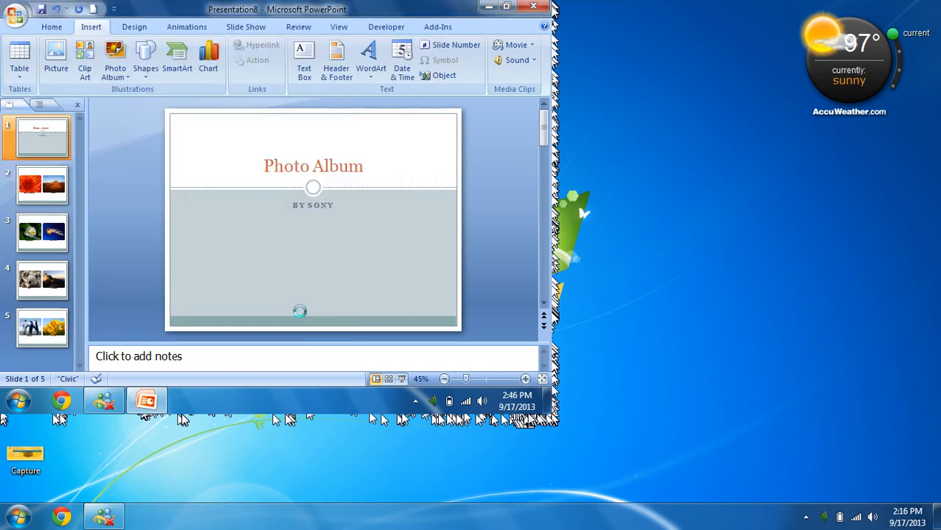
{"action": "left_click", "coordinate": [253, 249]}
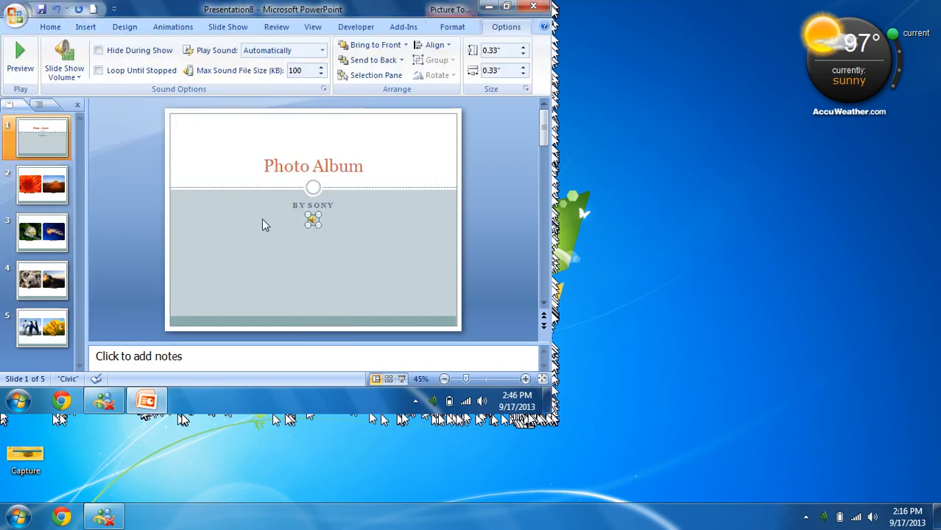
Step: Set the inserted sound to play across slides, hide during the show, loop until stopped, and use High slide show volume
{"action": "left_click", "coordinate": [322, 51]}
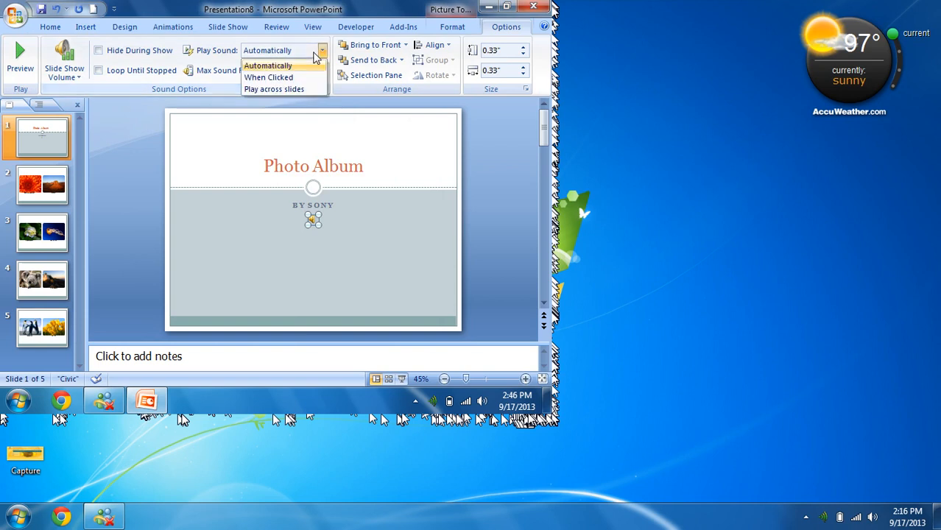
{"action": "left_click", "coordinate": [298, 90]}
{"action": "left_click", "coordinate": [125, 51]}
{"action": "left_click", "coordinate": [129, 73]}
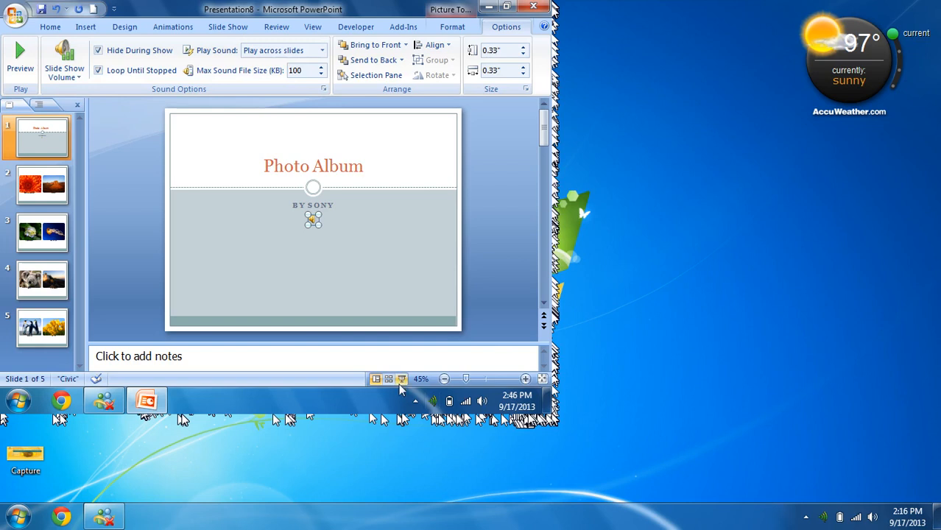
{"action": "left_click", "coordinate": [64, 68]}
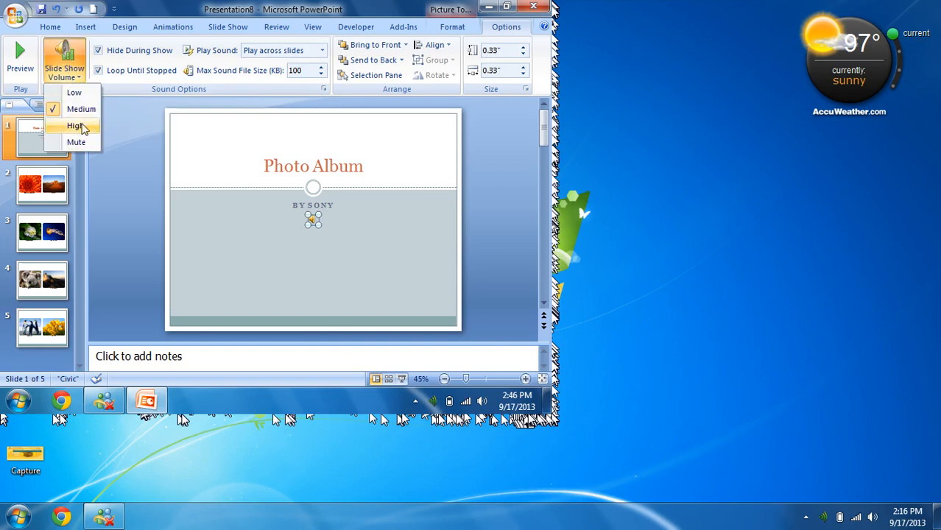
{"action": "left_click", "coordinate": [87, 126]}
Step: Preview the slide show from the title slide to slide 2, end it, and dismiss the network notification
{"action": "left_click", "coordinate": [401, 379]}
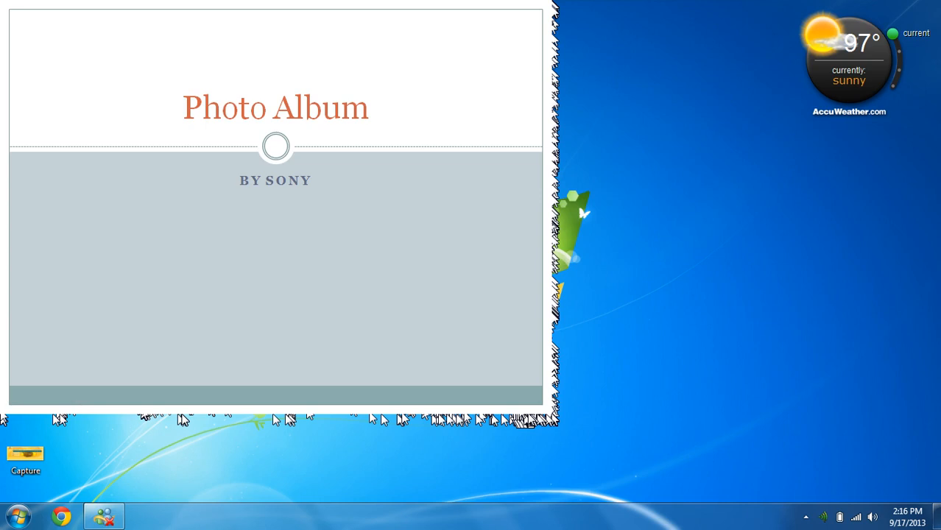
{"action": "left_click", "coordinate": [409, 158]}
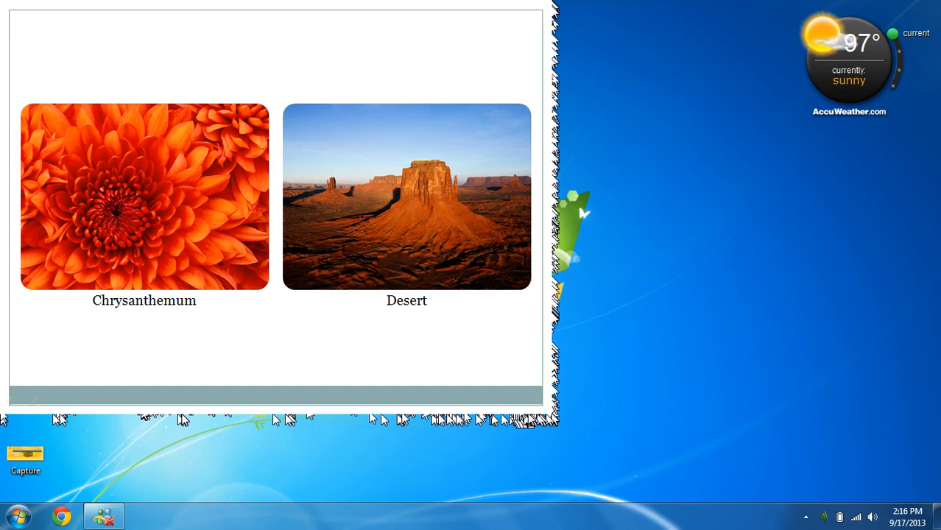
{"action": "key", "text": "Escape"}
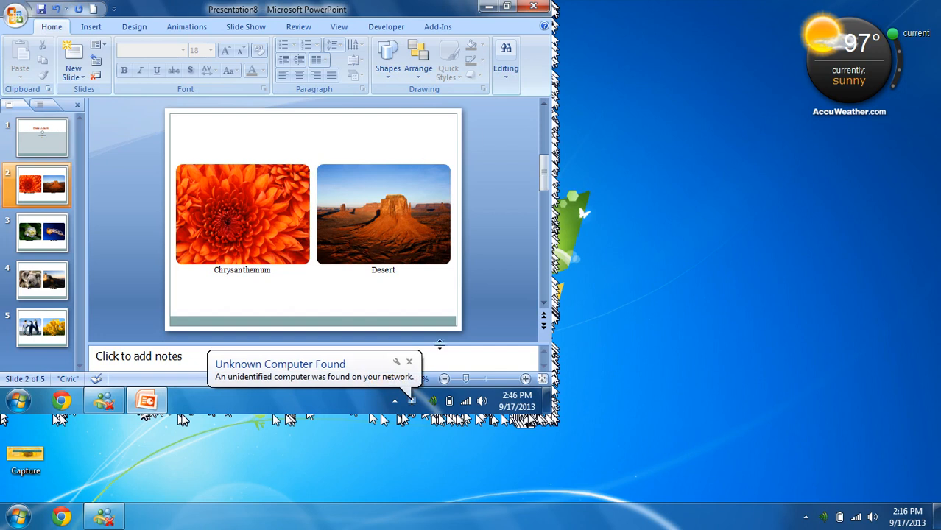
{"action": "left_click", "coordinate": [410, 362]}
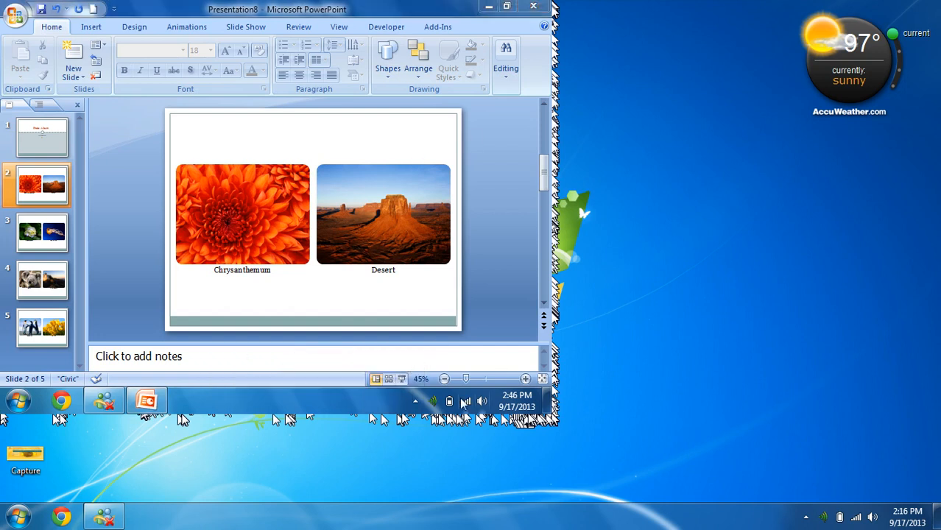
Step: Look through the HP Computer folder on Local Disk (E:) in Windows Explorer, close it, and return to the PowerPoint presentation
{"action": "left_click", "coordinate": [548, 408]}
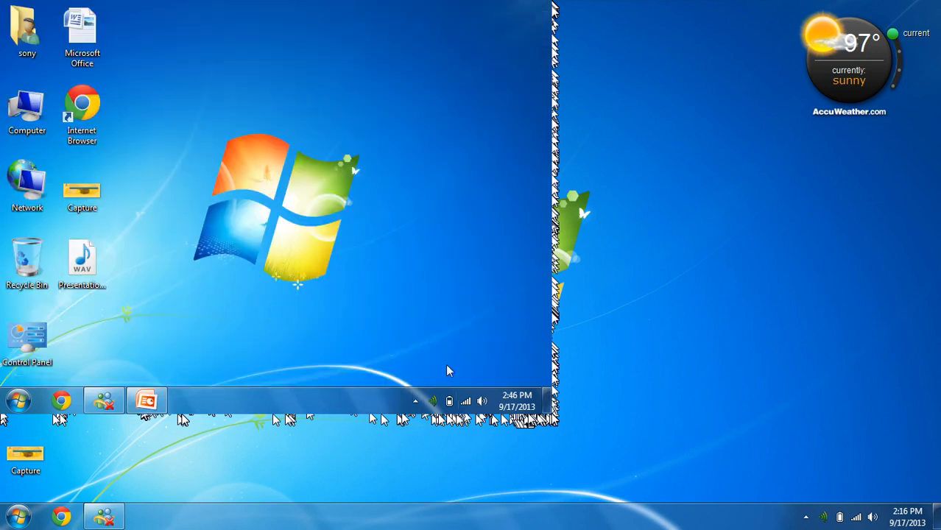
{"action": "double_click", "coordinate": [37, 112]}
{"action": "double_click", "coordinate": [332, 99]}
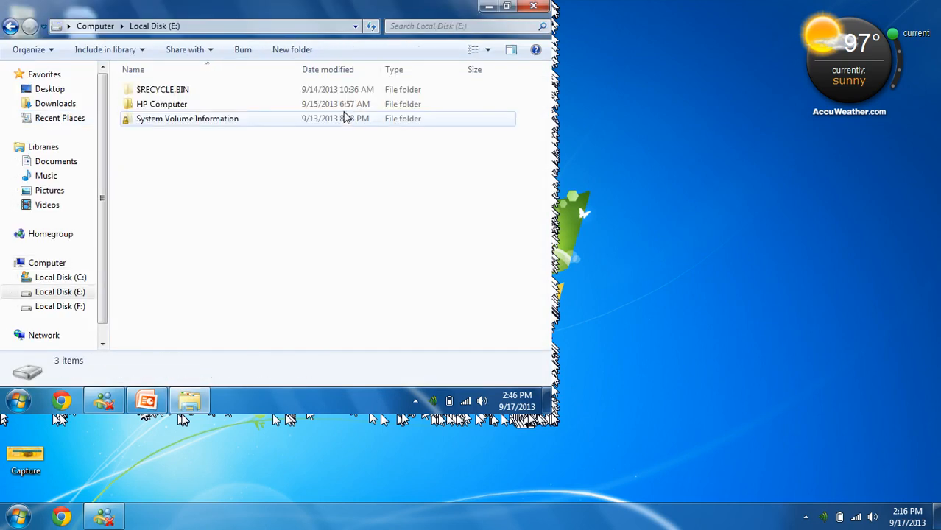
{"action": "left_click", "coordinate": [185, 108]}
{"action": "double_click", "coordinate": [186, 108]}
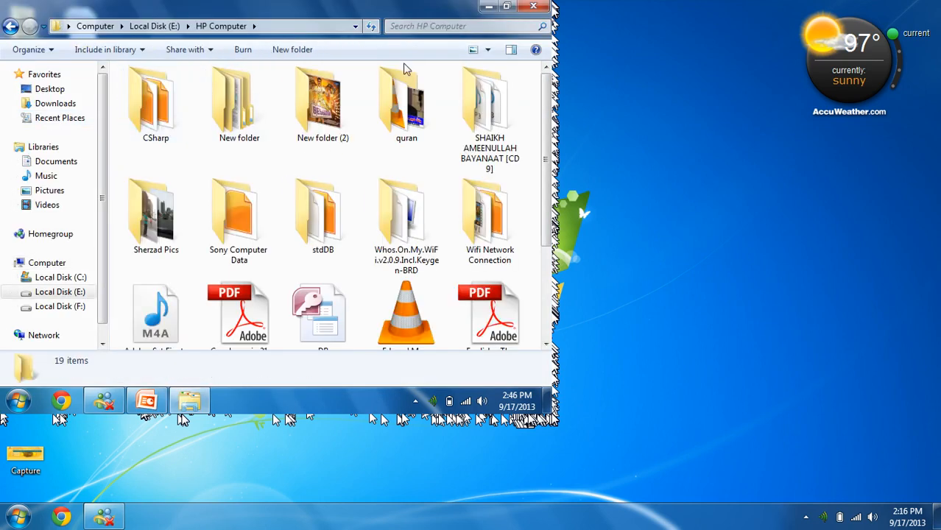
{"action": "left_click", "coordinate": [533, 6]}
{"action": "left_click", "coordinate": [145, 404]}
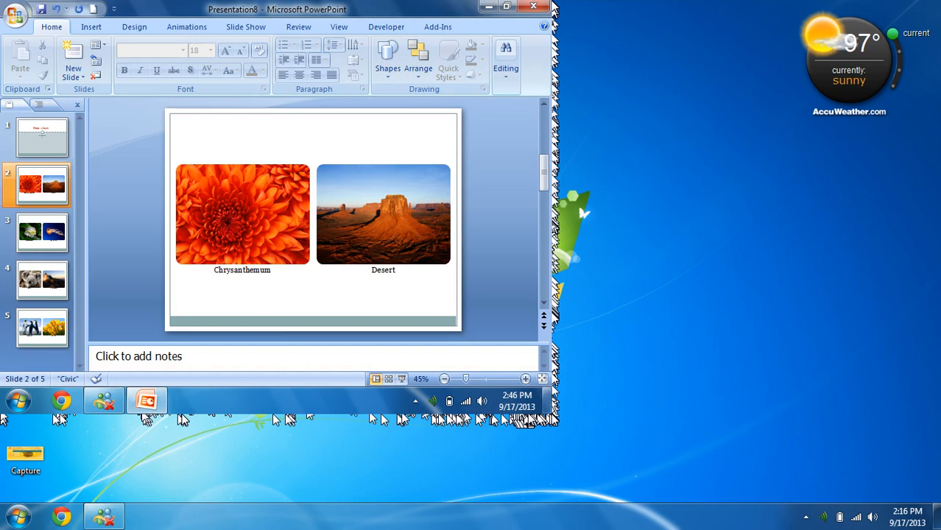
Step: Check PowerPoint's volume level in the Windows Volume Mixer and close the mixer
{"action": "left_click", "coordinate": [482, 402]}
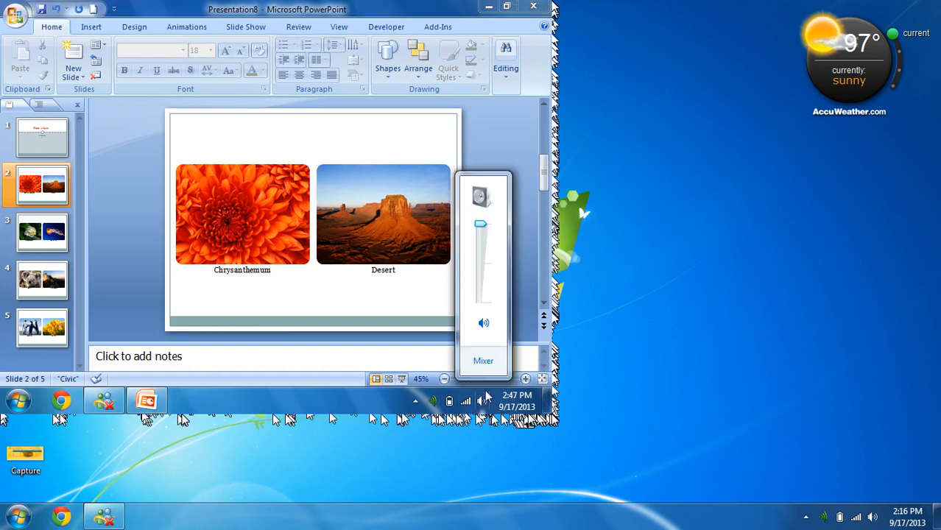
{"action": "left_click", "coordinate": [478, 357]}
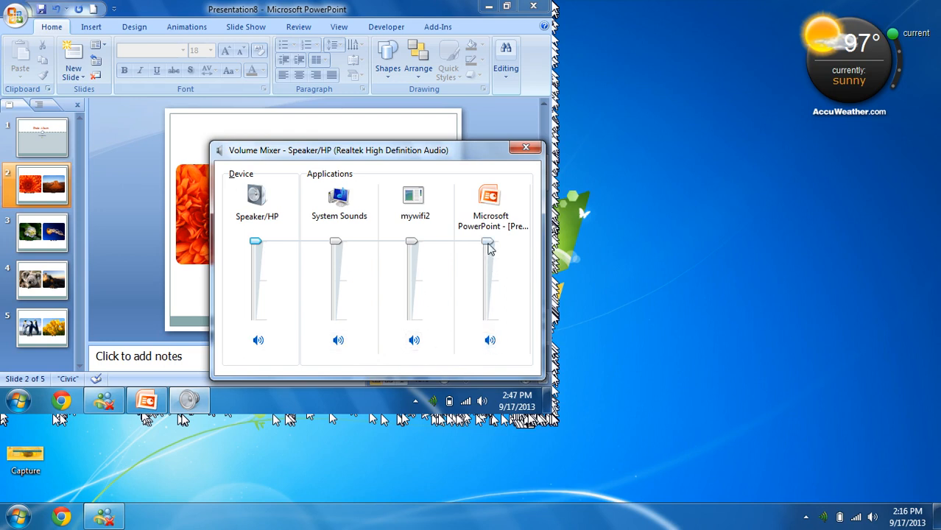
{"action": "left_click", "coordinate": [488, 241]}
{"action": "left_click", "coordinate": [536, 151]}
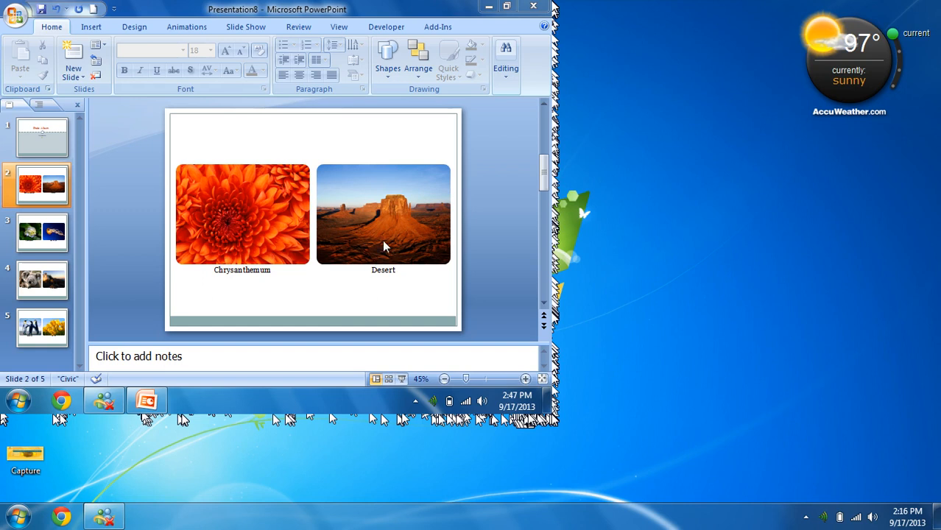
Step: Return to the title slide and delete its sound icon below the subtitle
{"action": "left_click", "coordinate": [91, 28]}
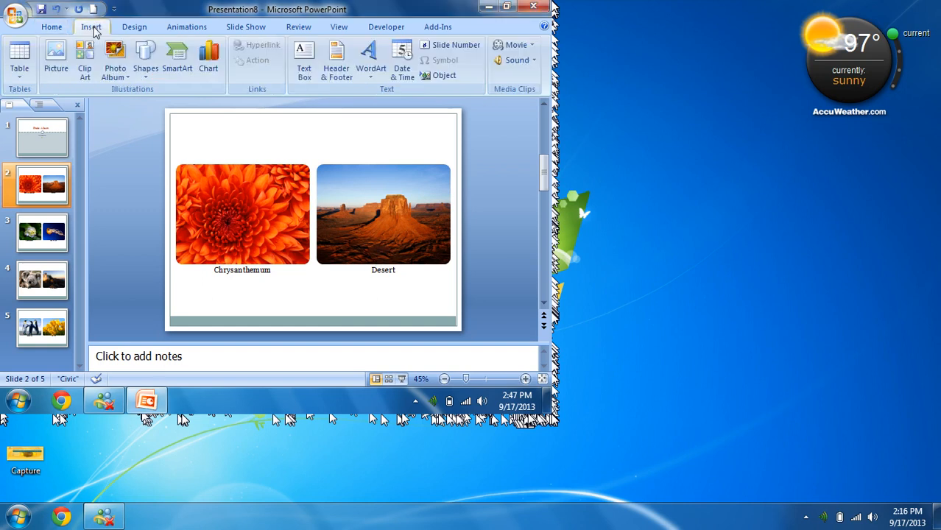
{"action": "left_click", "coordinate": [535, 62]}
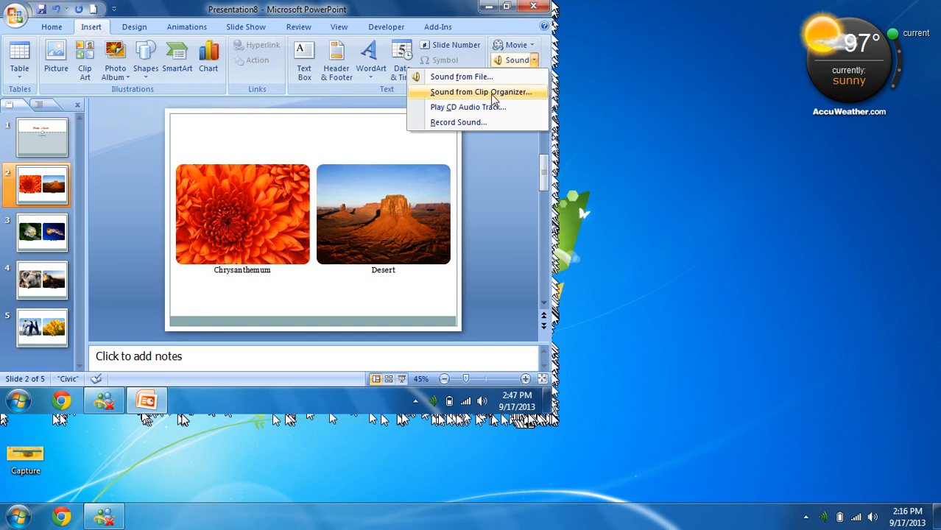
{"action": "left_click", "coordinate": [279, 146]}
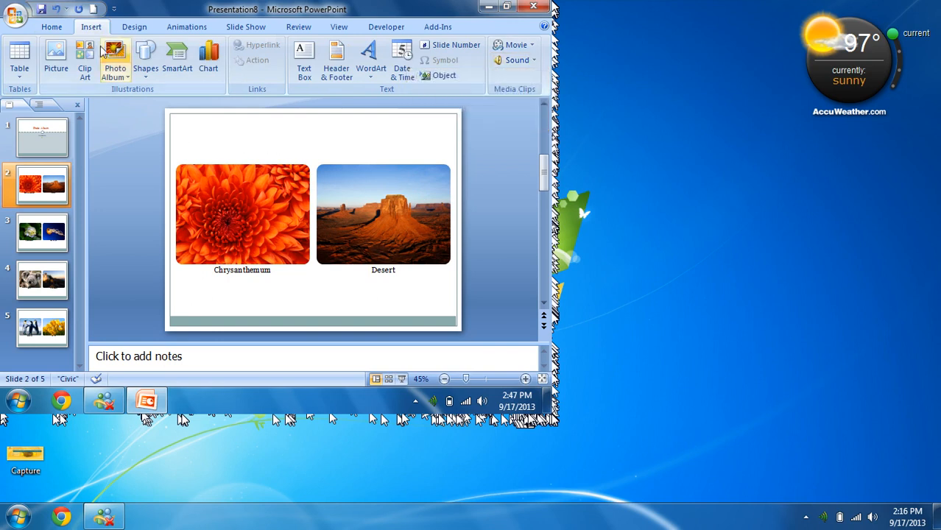
{"action": "key", "text": "Page_Up"}
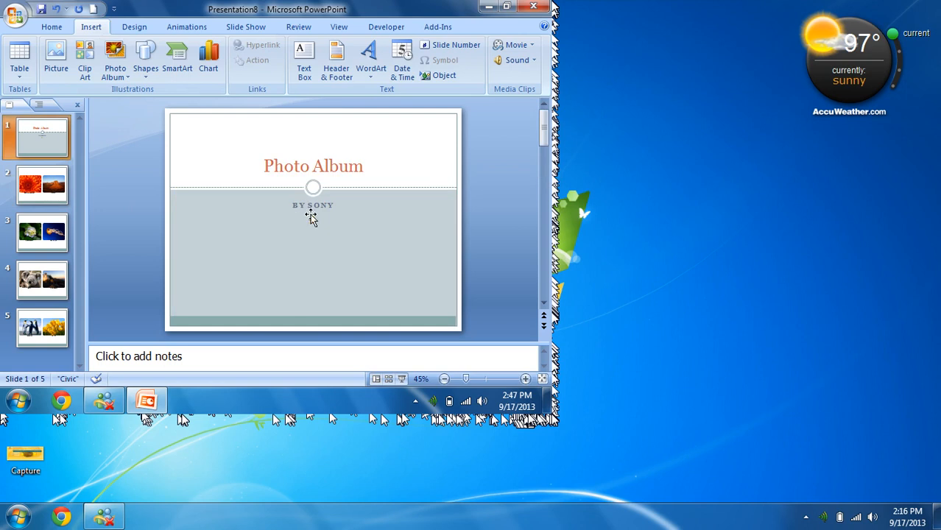
{"action": "left_click", "coordinate": [313, 218]}
{"action": "key", "text": "Delete"}
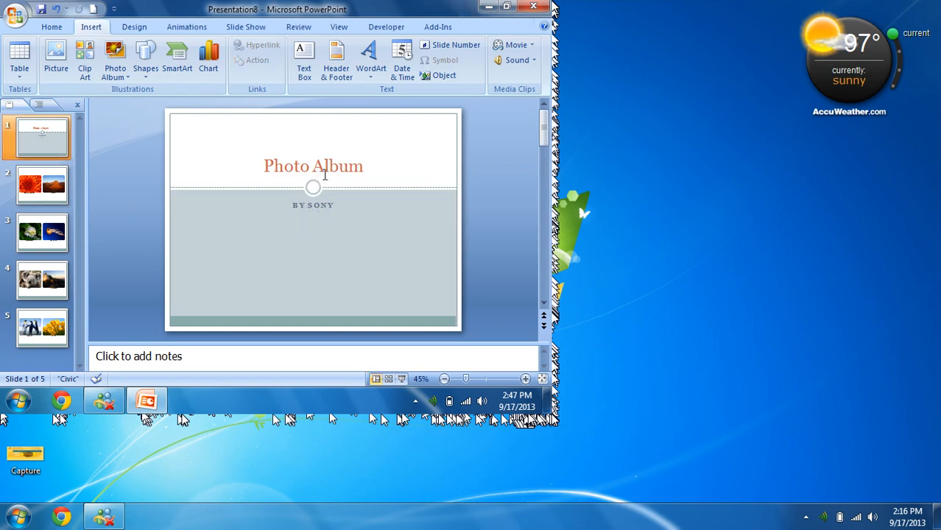
Step: Insert the Claps Che... sound from the Clip Organizer on the title slide, starting automatically
{"action": "left_click", "coordinate": [534, 61]}
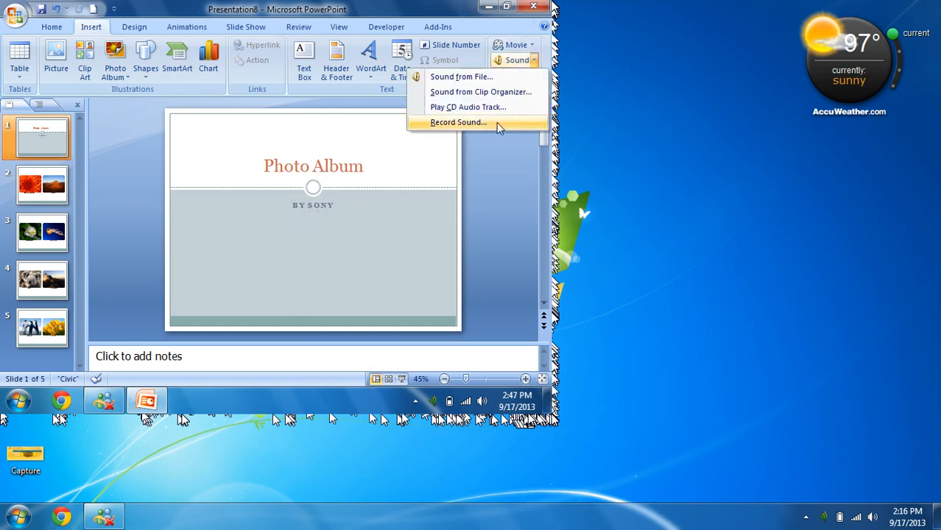
{"action": "left_click", "coordinate": [464, 92]}
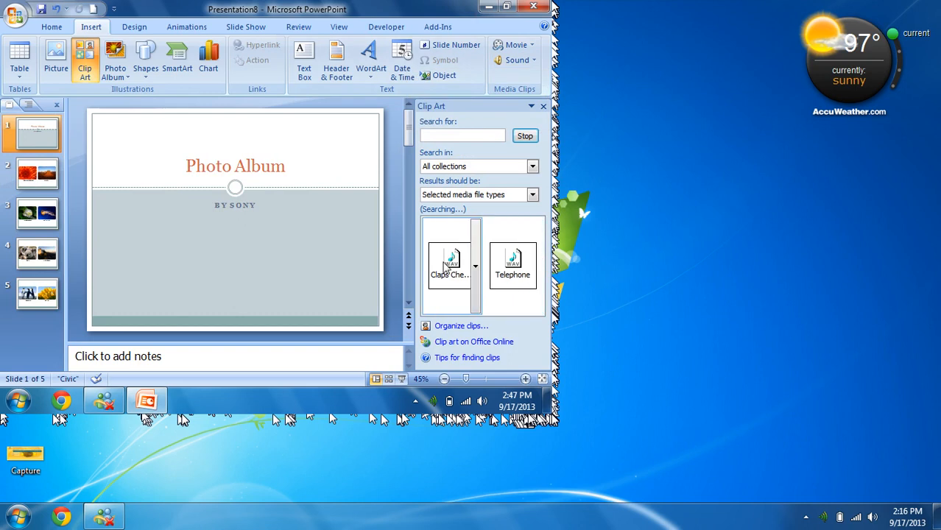
{"action": "left_click", "coordinate": [445, 266]}
{"action": "left_click", "coordinate": [217, 249]}
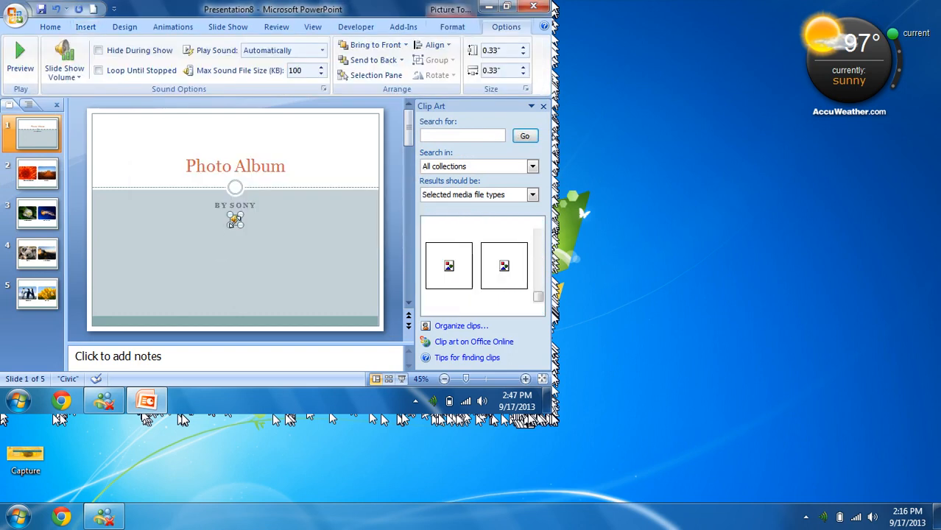
Step: Set the clip sound's slide show volume to High, hide it during the show, loop it until stopped, and play it across slides
{"action": "left_click", "coordinate": [66, 66]}
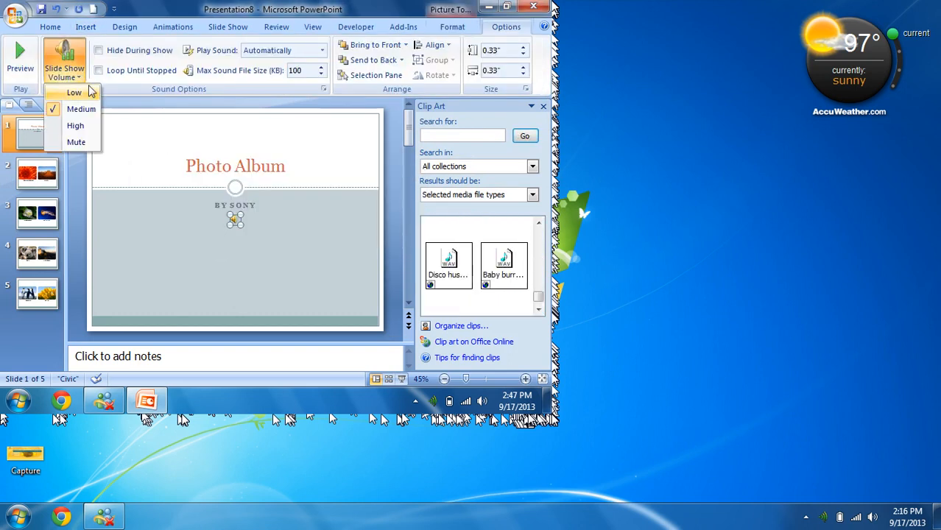
{"action": "left_click", "coordinate": [80, 127]}
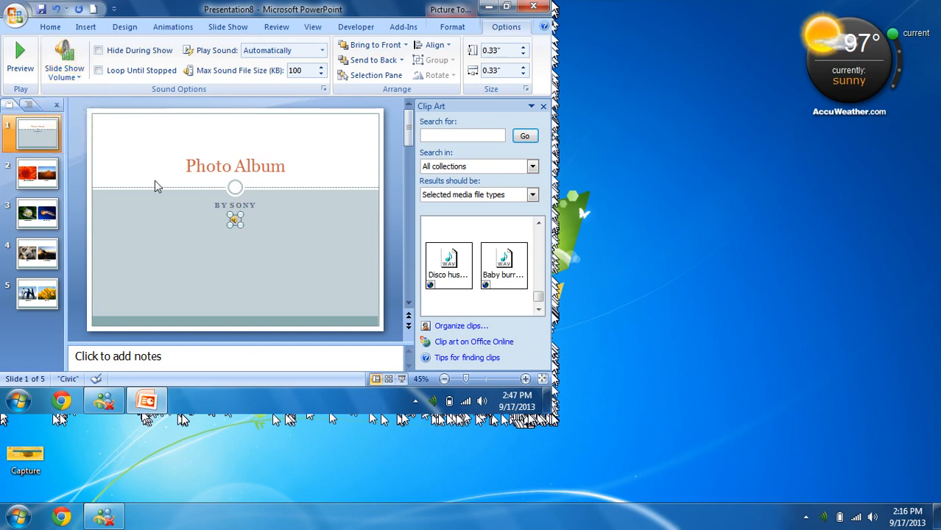
{"action": "left_click", "coordinate": [127, 53]}
{"action": "left_click", "coordinate": [127, 72]}
{"action": "left_click", "coordinate": [277, 52]}
{"action": "left_click", "coordinate": [294, 89]}
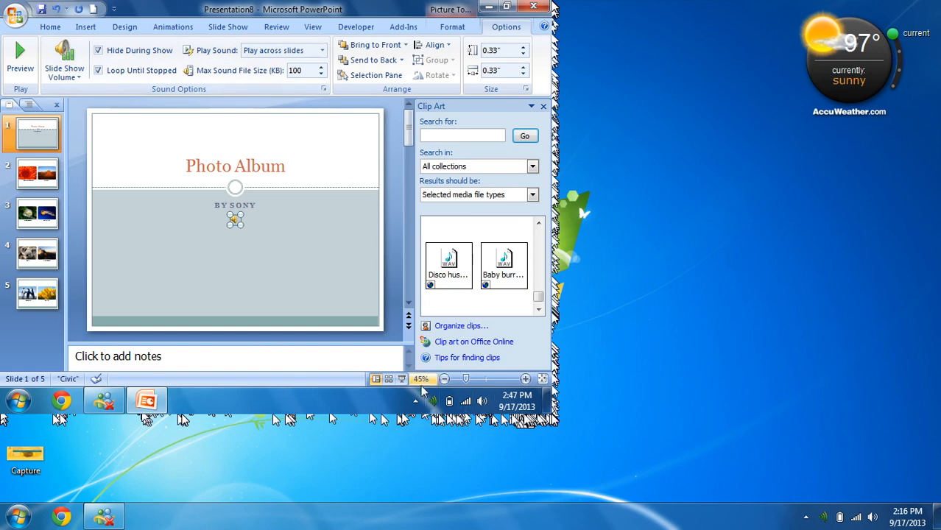
Step: Play the slide show from the title slide to check its looping clip sound, and end the show
{"action": "left_click", "coordinate": [401, 379]}
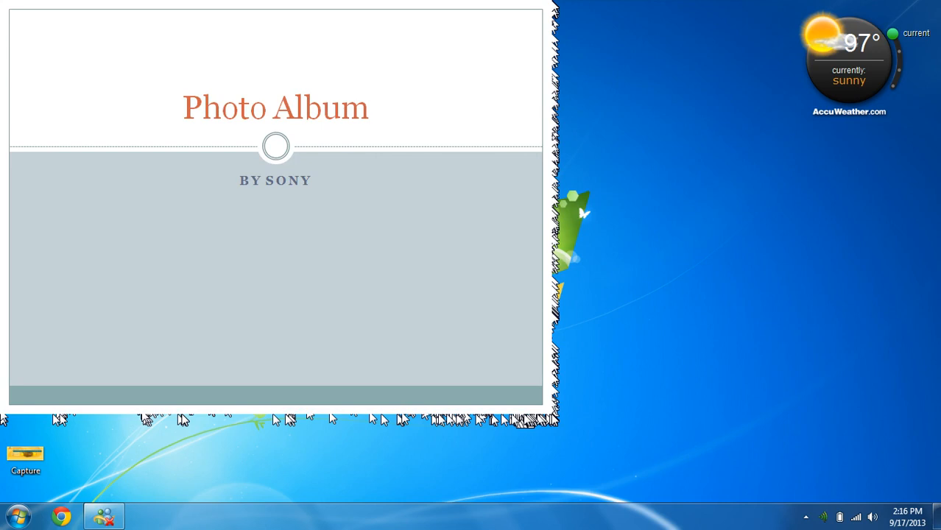
{"action": "key", "text": "Escape"}
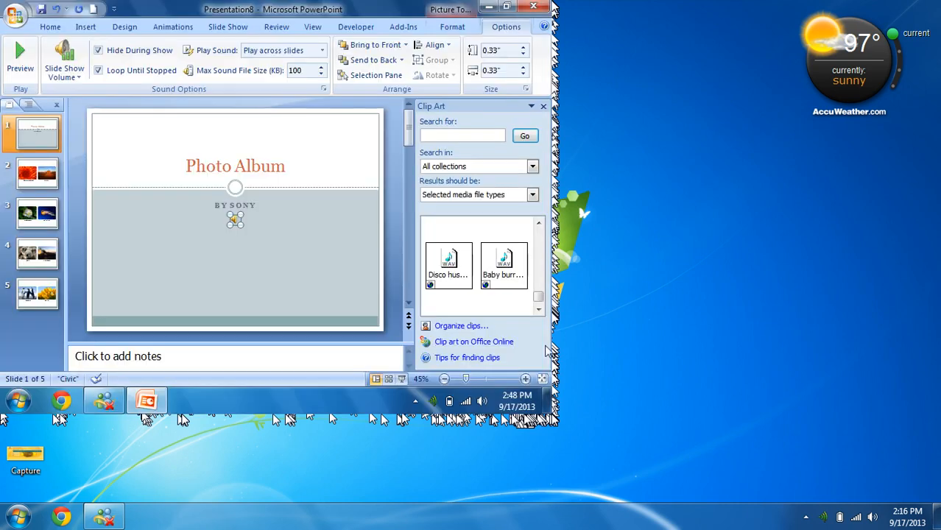
Step: Delete the clip sound's icon below the subtitle on the title slide
{"action": "left_click", "coordinate": [85, 26]}
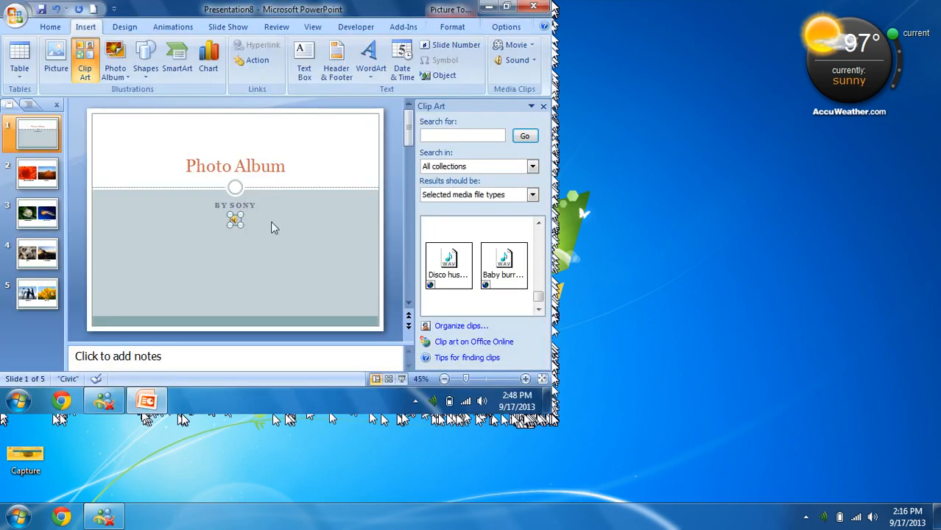
{"action": "left_click", "coordinate": [524, 60]}
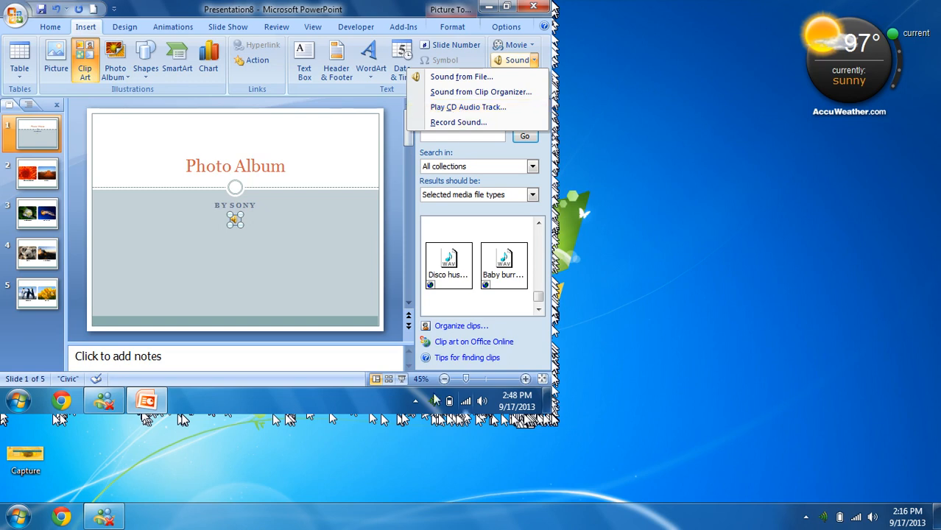
{"action": "left_click", "coordinate": [236, 220]}
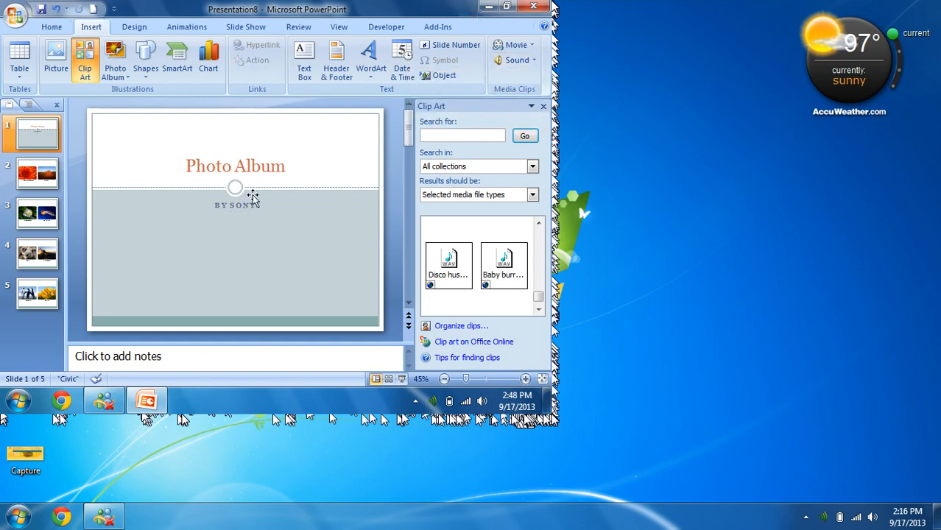
Step: Insert a CD audio track on the title slide ending at track 12, looping until stopped, icon hidden during the show, starting automatically
{"action": "left_click", "coordinate": [517, 63]}
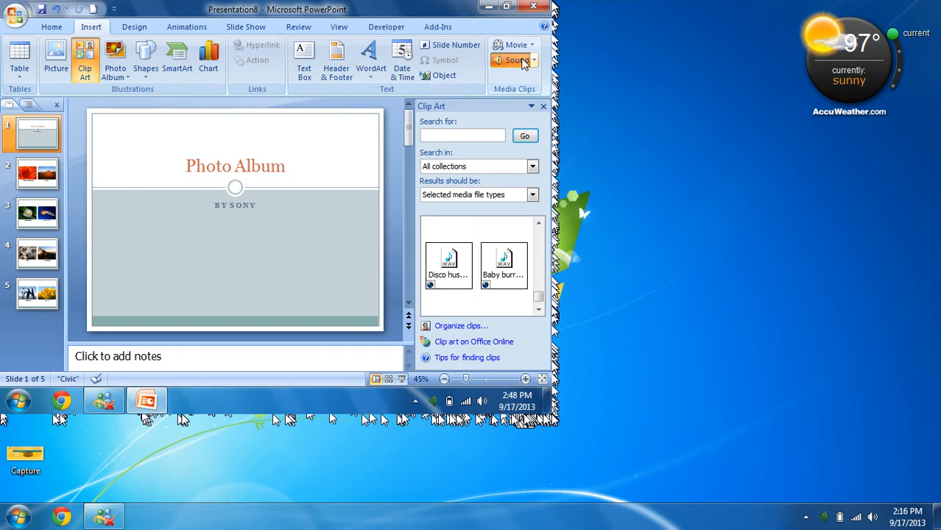
{"action": "key", "text": "Escape"}
{"action": "left_click", "coordinate": [533, 61]}
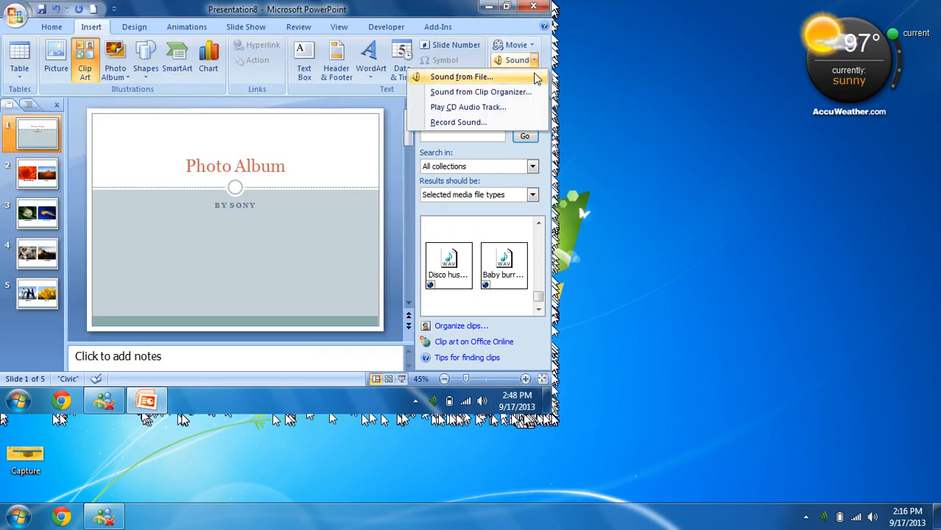
{"action": "left_click", "coordinate": [471, 110]}
{"action": "left_click_drag", "start_coordinate": [361, 178], "coordinate": [351, 8]}
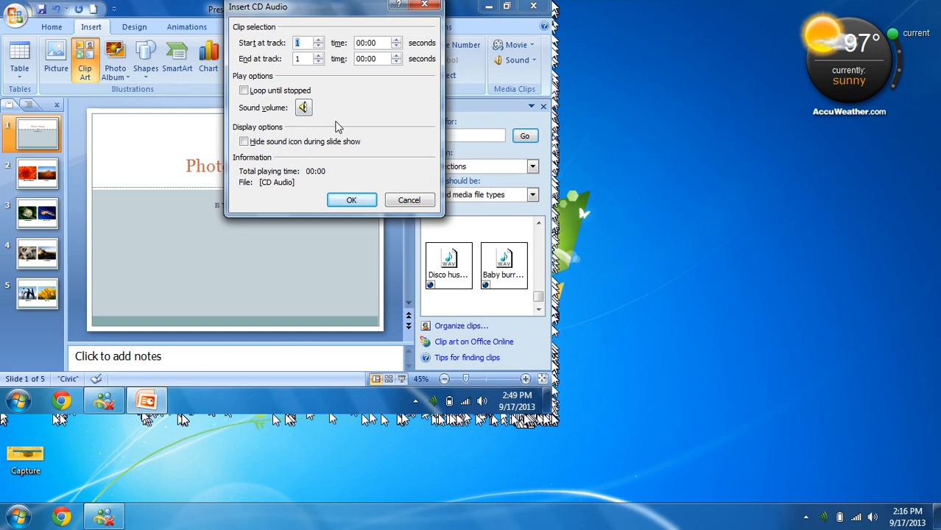
{"action": "left_click", "coordinate": [308, 59]}
{"action": "type", "text": "2"}
{"action": "left_click", "coordinate": [278, 91]}
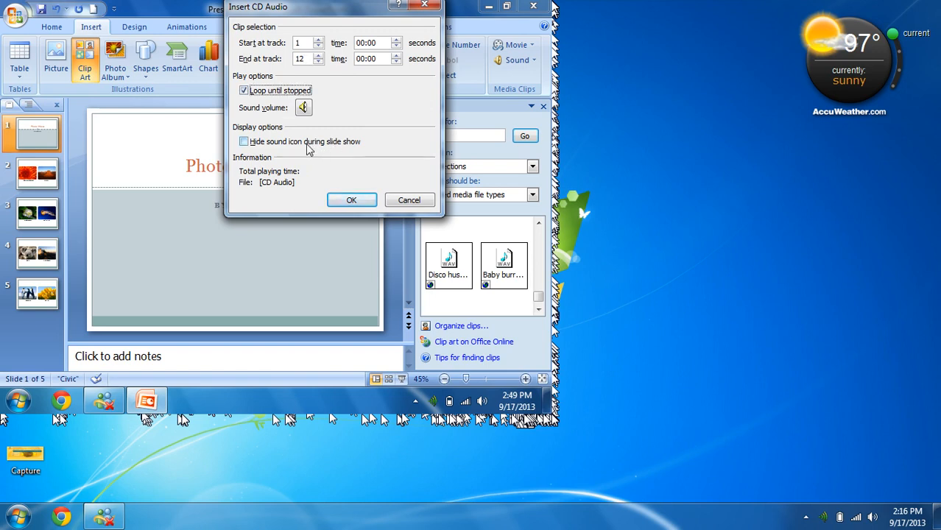
{"action": "left_click", "coordinate": [281, 143]}
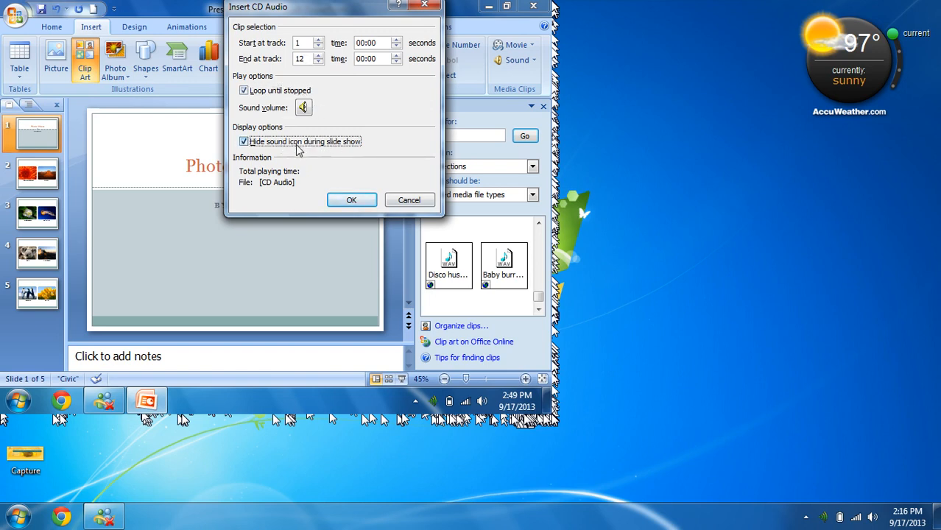
{"action": "left_click", "coordinate": [351, 206]}
{"action": "left_click", "coordinate": [243, 249]}
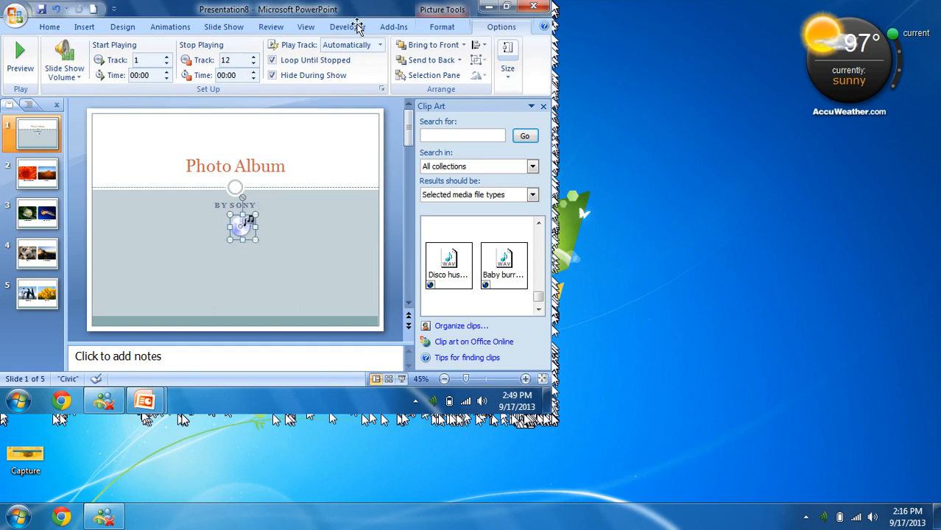
Step: Delete the CD audio icon from the title slide
{"action": "left_click", "coordinate": [346, 26]}
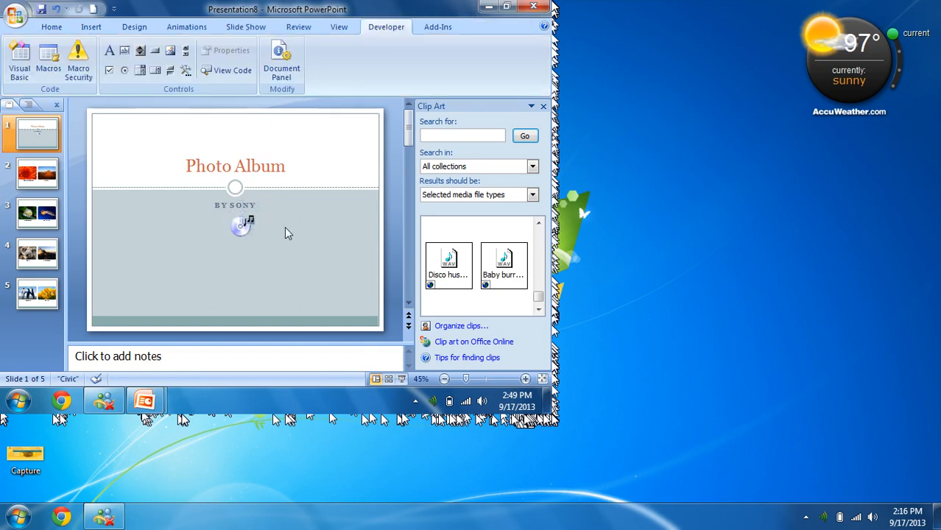
{"action": "key", "text": "Delete"}
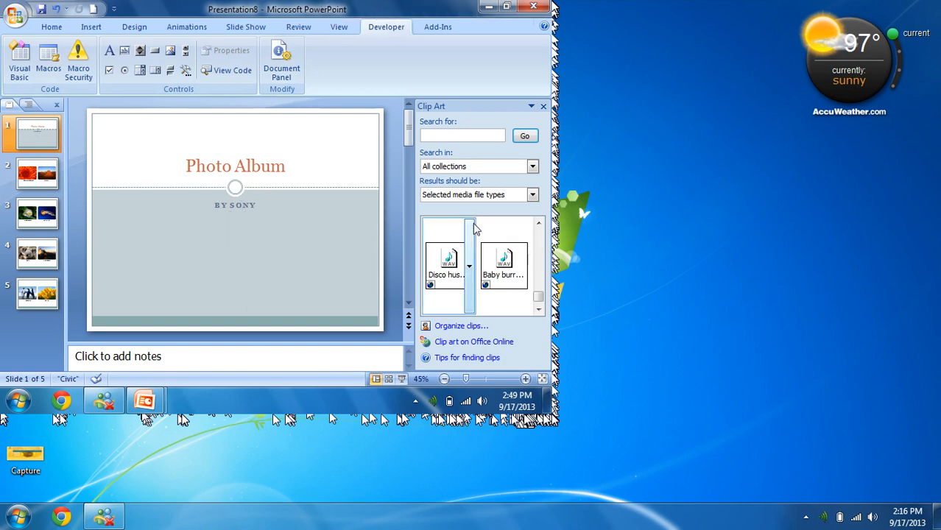
Step: Close the clip art search, record a sound of about 8 seconds, play it back, insert it on the title slide and select its icon
{"action": "left_click", "coordinate": [91, 27]}
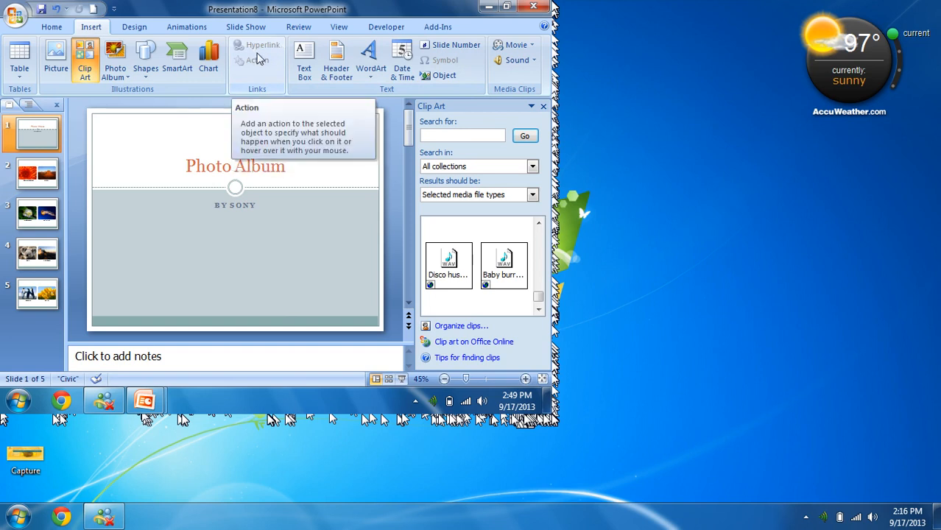
{"action": "left_click", "coordinate": [544, 106]}
{"action": "left_click", "coordinate": [535, 63]}
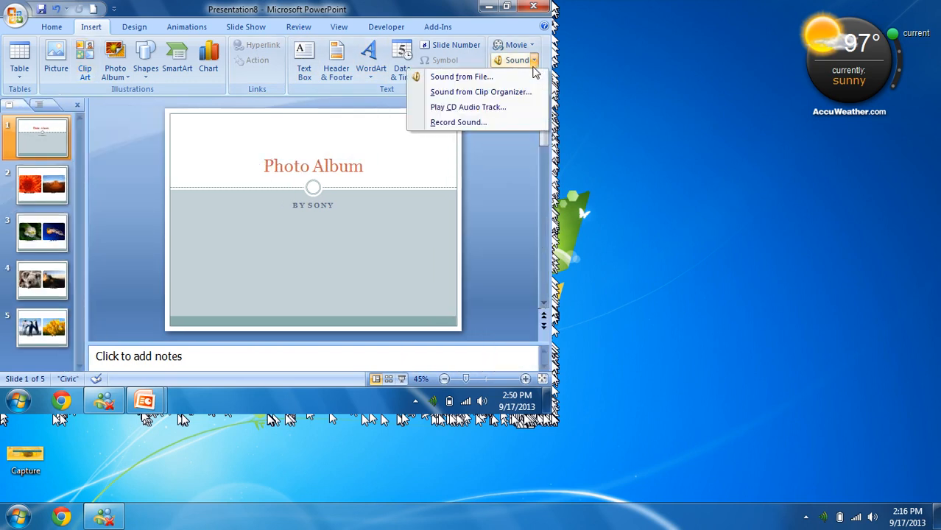
{"action": "left_click", "coordinate": [471, 121]}
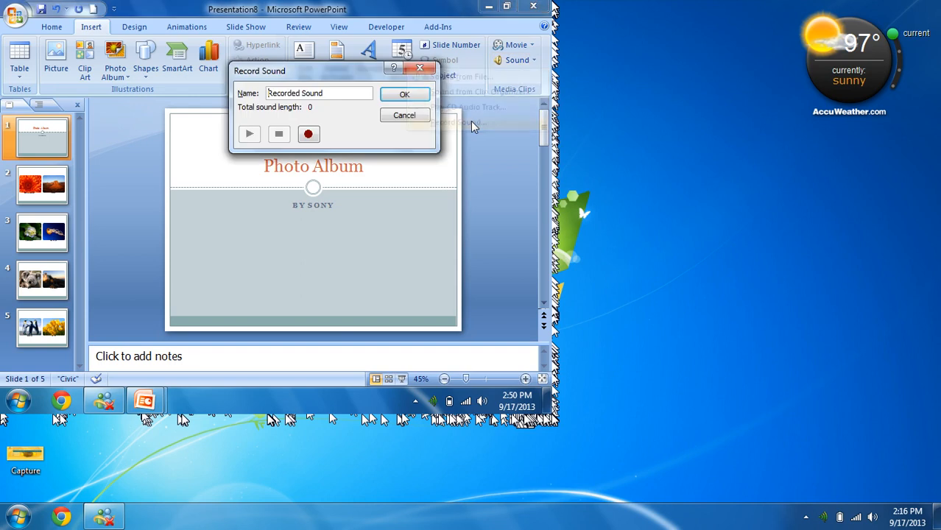
{"action": "left_click", "coordinate": [308, 134]}
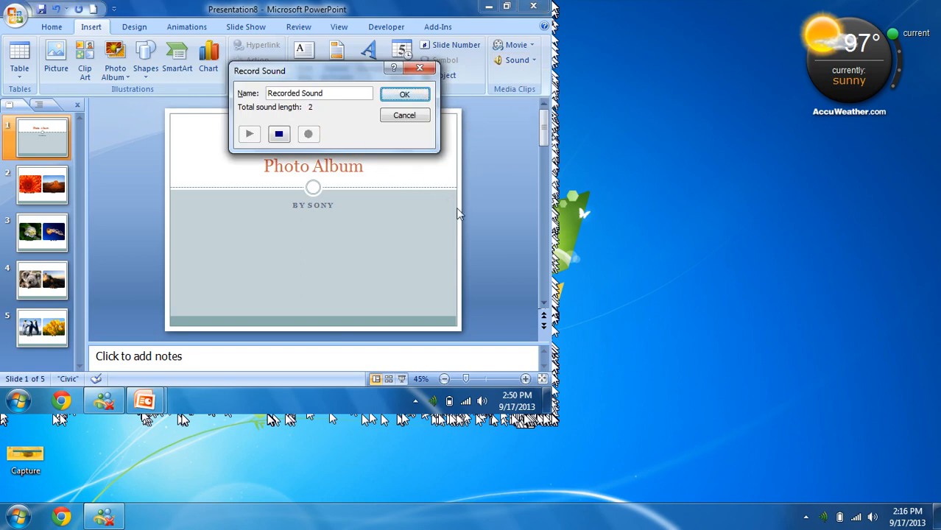
{"action": "left_click", "coordinate": [279, 137]}
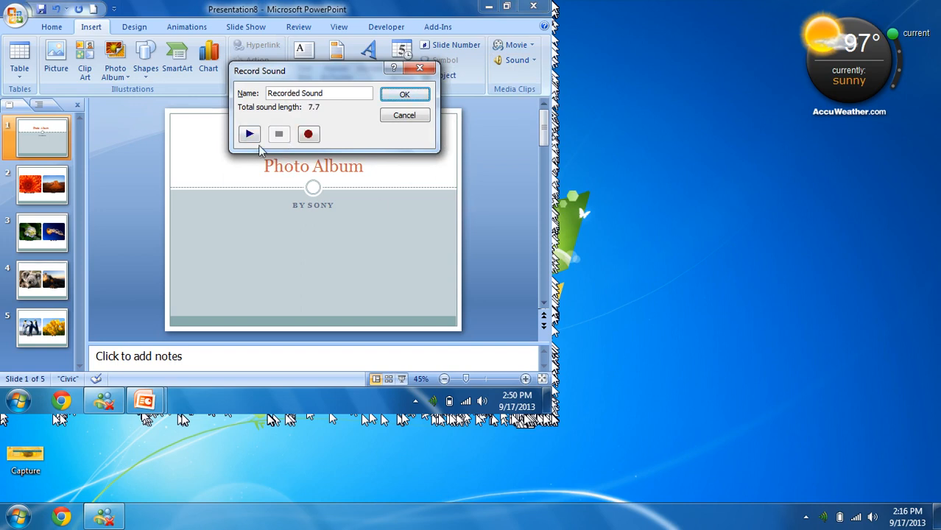
{"action": "left_click", "coordinate": [248, 134]}
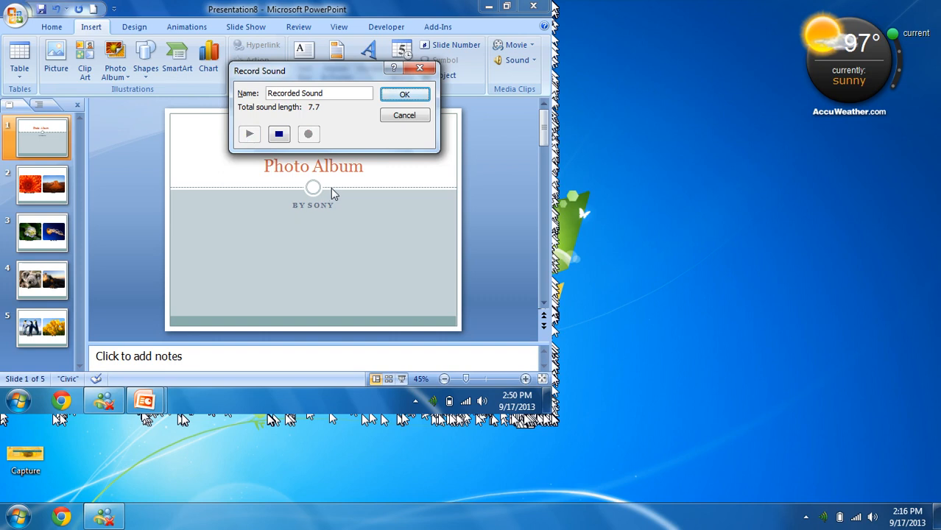
{"action": "left_click", "coordinate": [404, 96]}
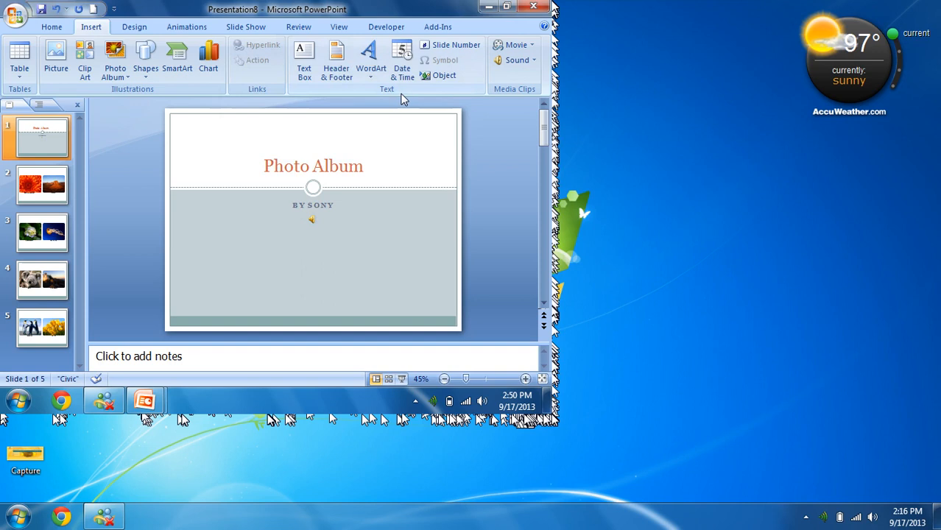
{"action": "left_click", "coordinate": [314, 221]}
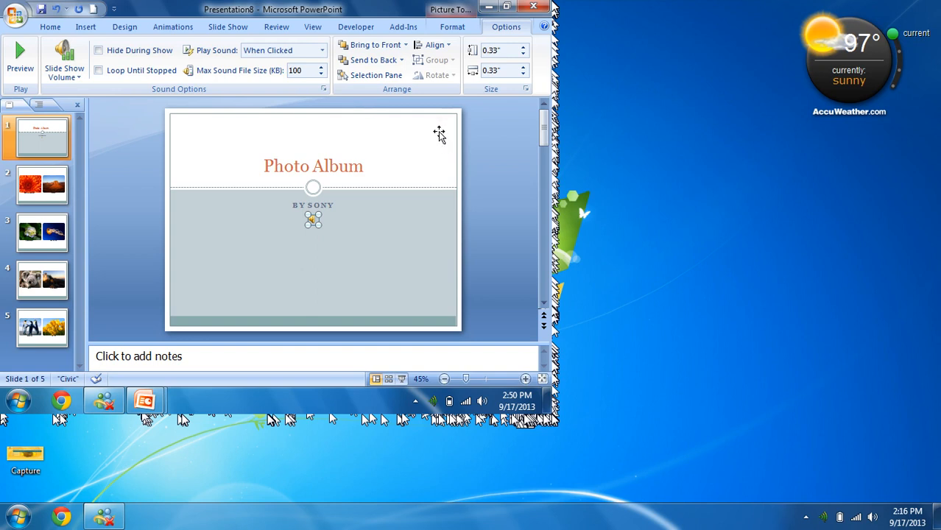
Step: Create a new blank presentation and bring up its theme and background design options
{"action": "left_click", "coordinate": [92, 9]}
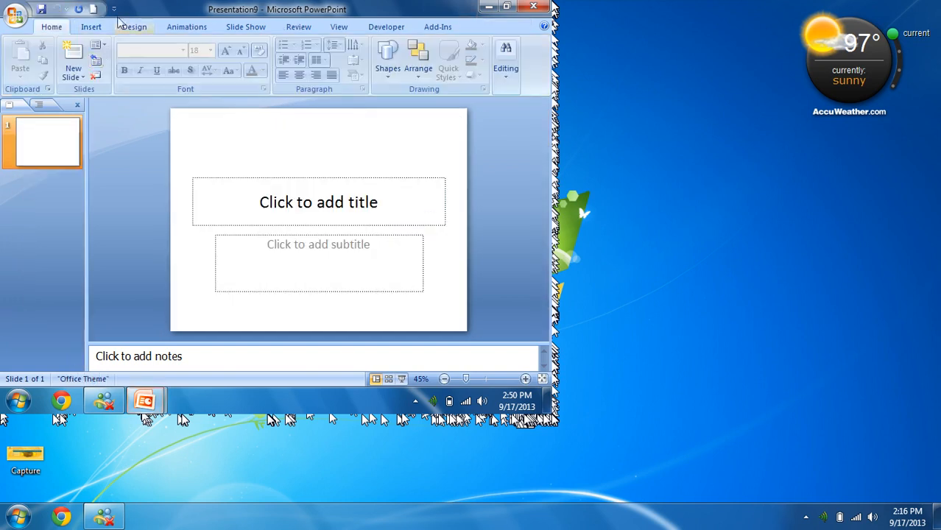
{"action": "left_click", "coordinate": [91, 27]}
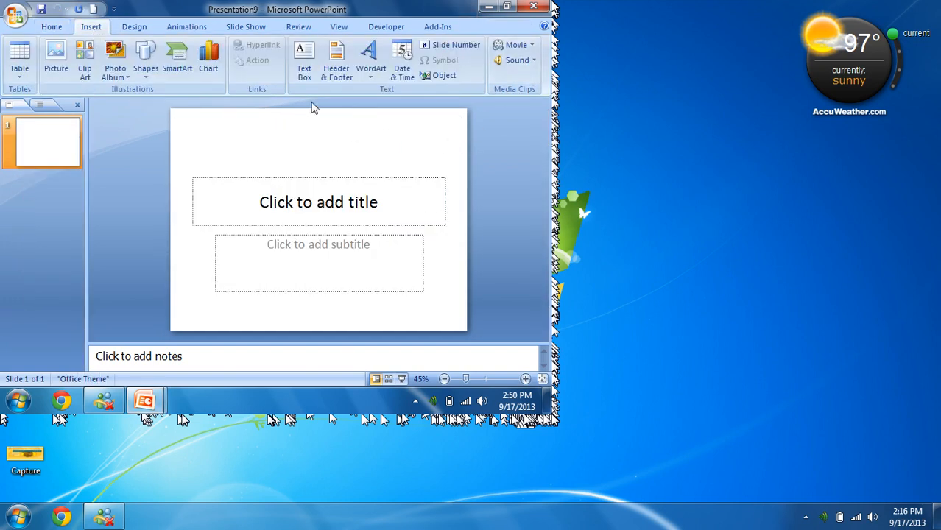
{"action": "left_click", "coordinate": [147, 31]}
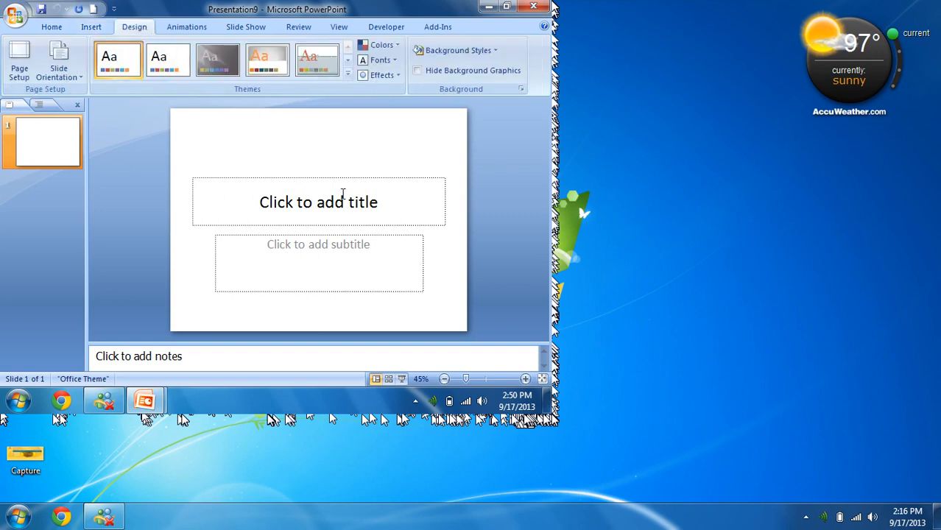